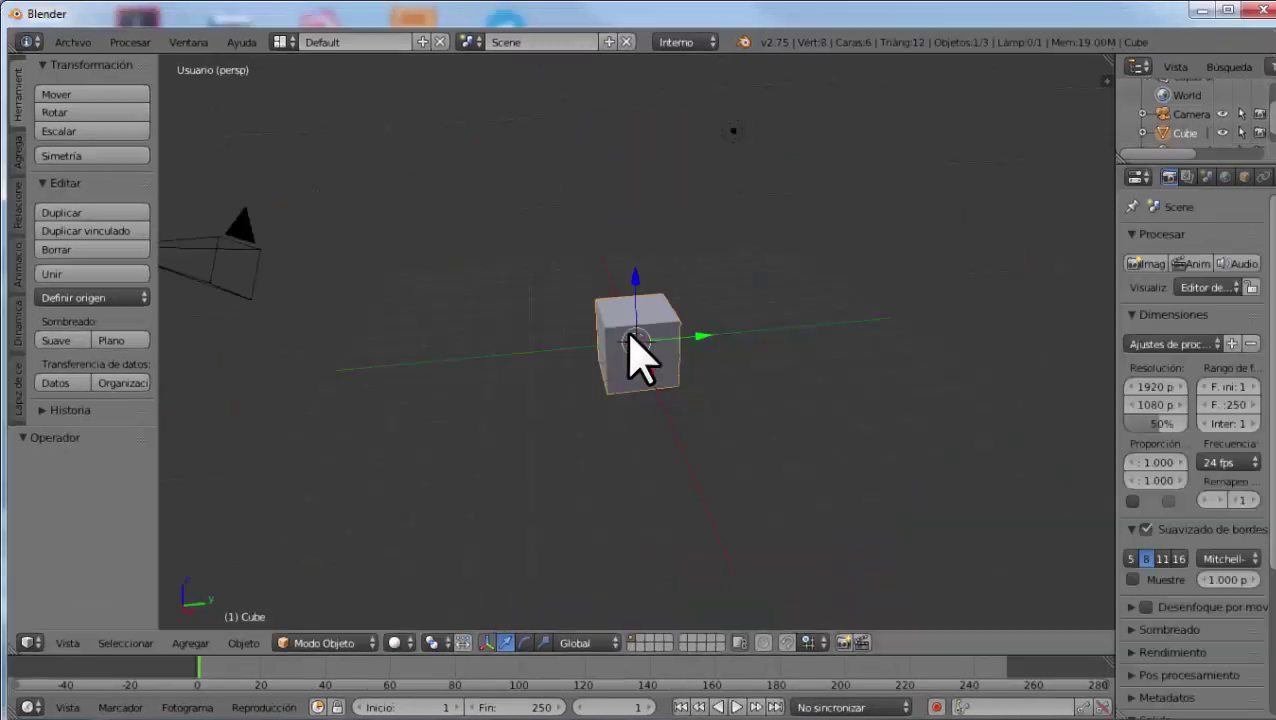
Delete the default cube from the scene
key(x)
click(632, 347)
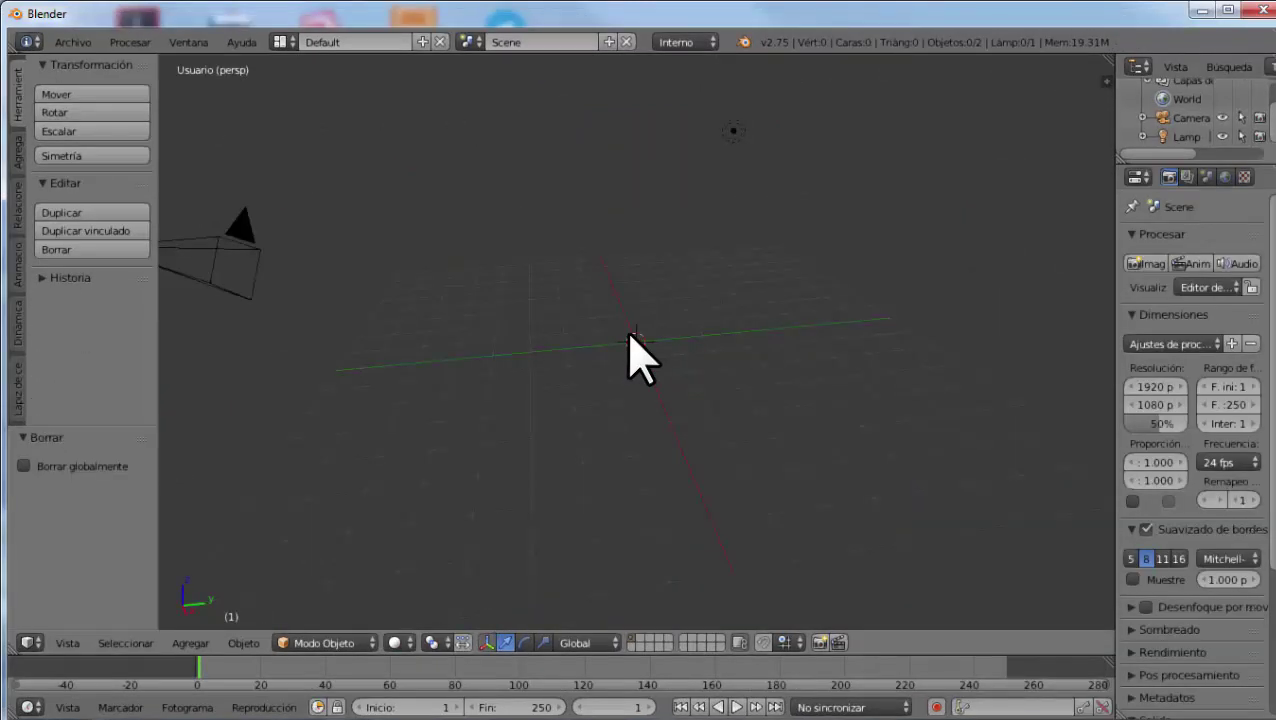
scroll(635, 350, down, 2)
scroll(630, 340, down, 2)
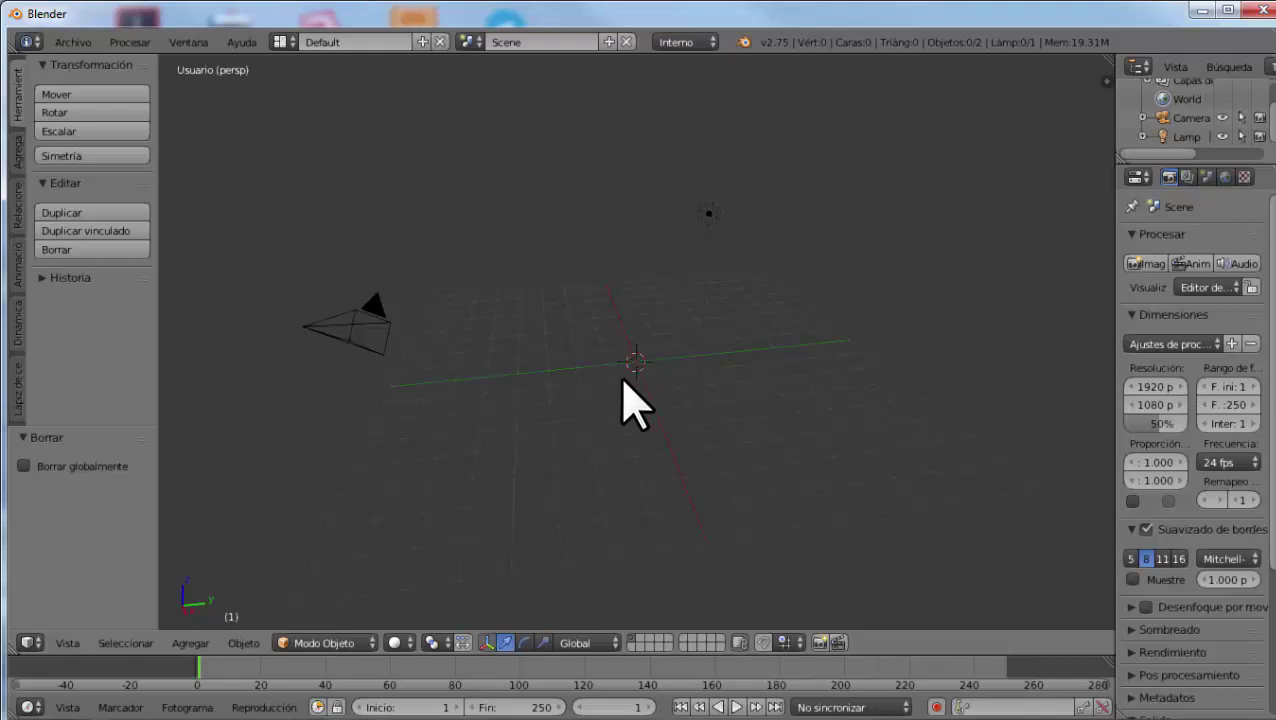
Switch to an orthographic top view of the empty scene
mouse_move(618, 376)
middle_down()
mouse_move(740, 400)
mouse_move(678, 418)
mouse_move(655, 404)
mouse_move(689, 398)
mouse_move(650, 358)
middle_up()
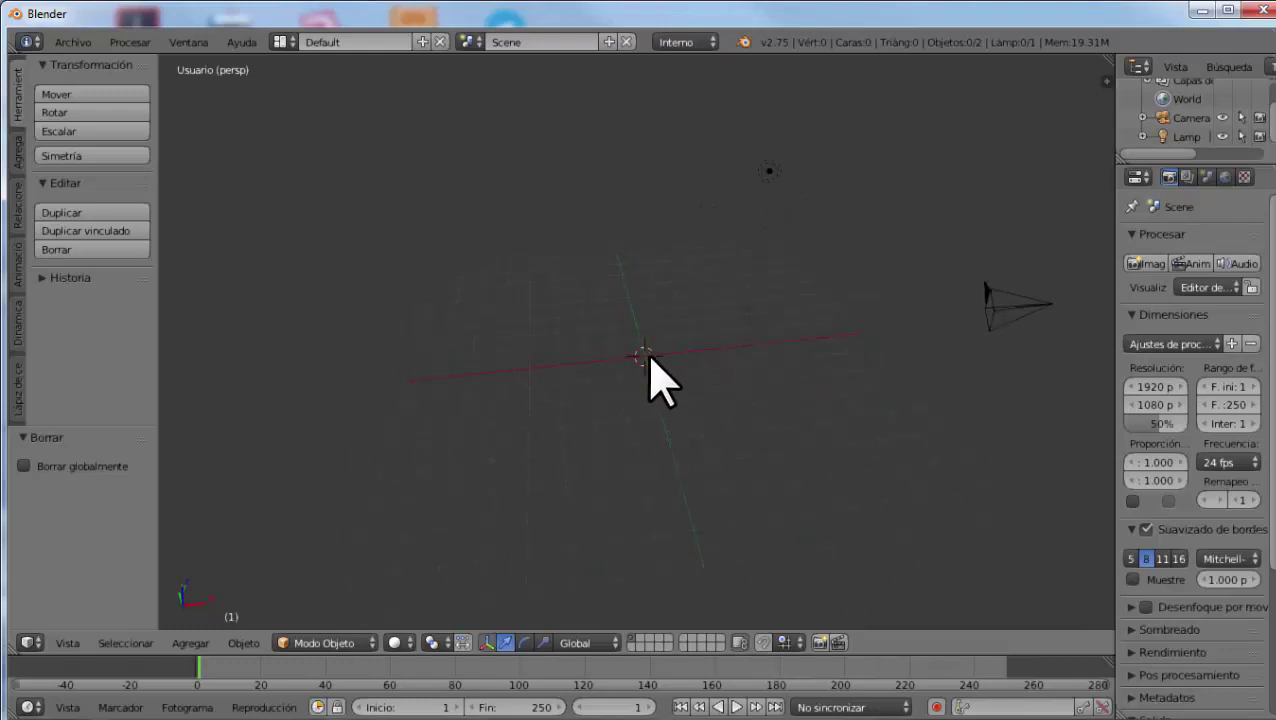
key(KP_7)
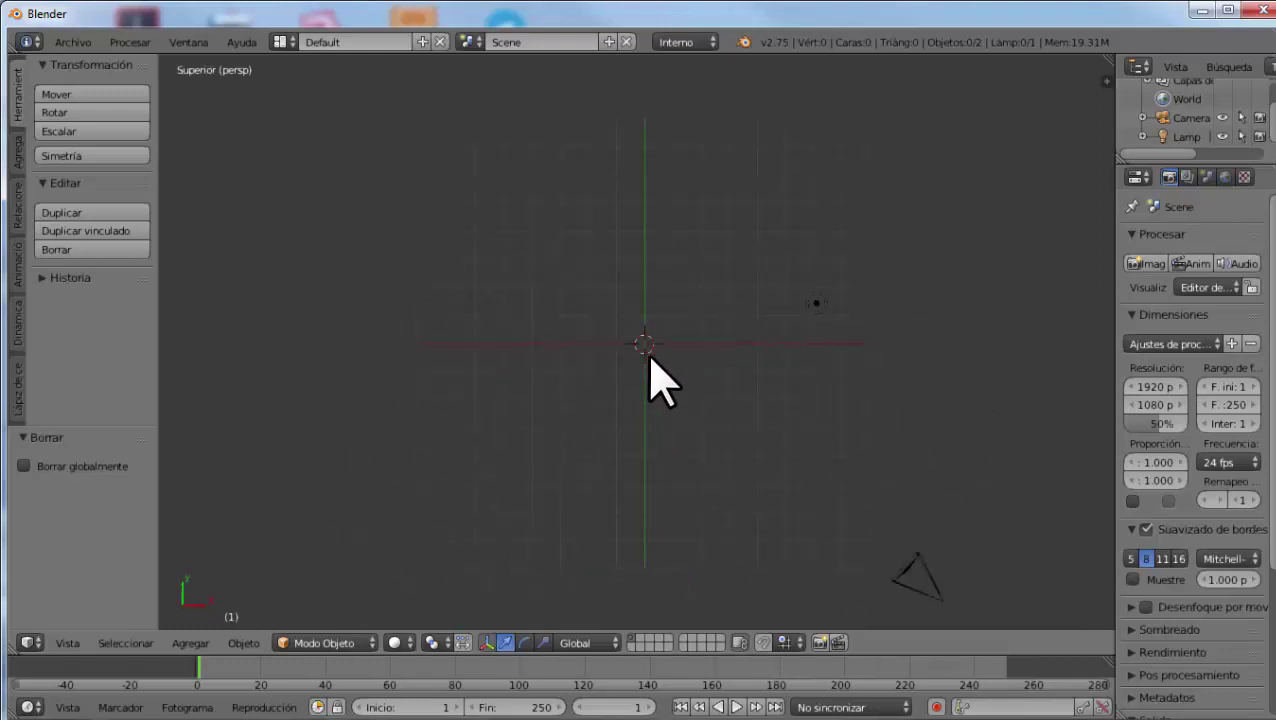
key(KP_5)
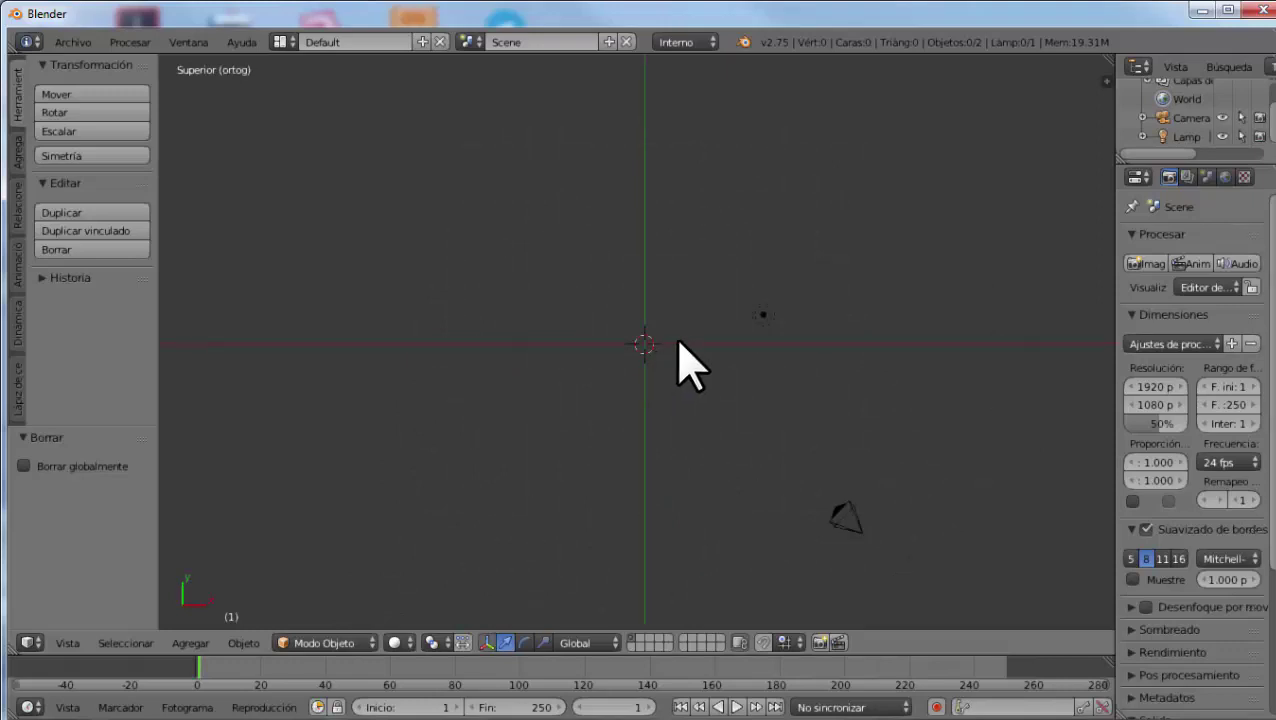
scroll(680, 338, up, 3)
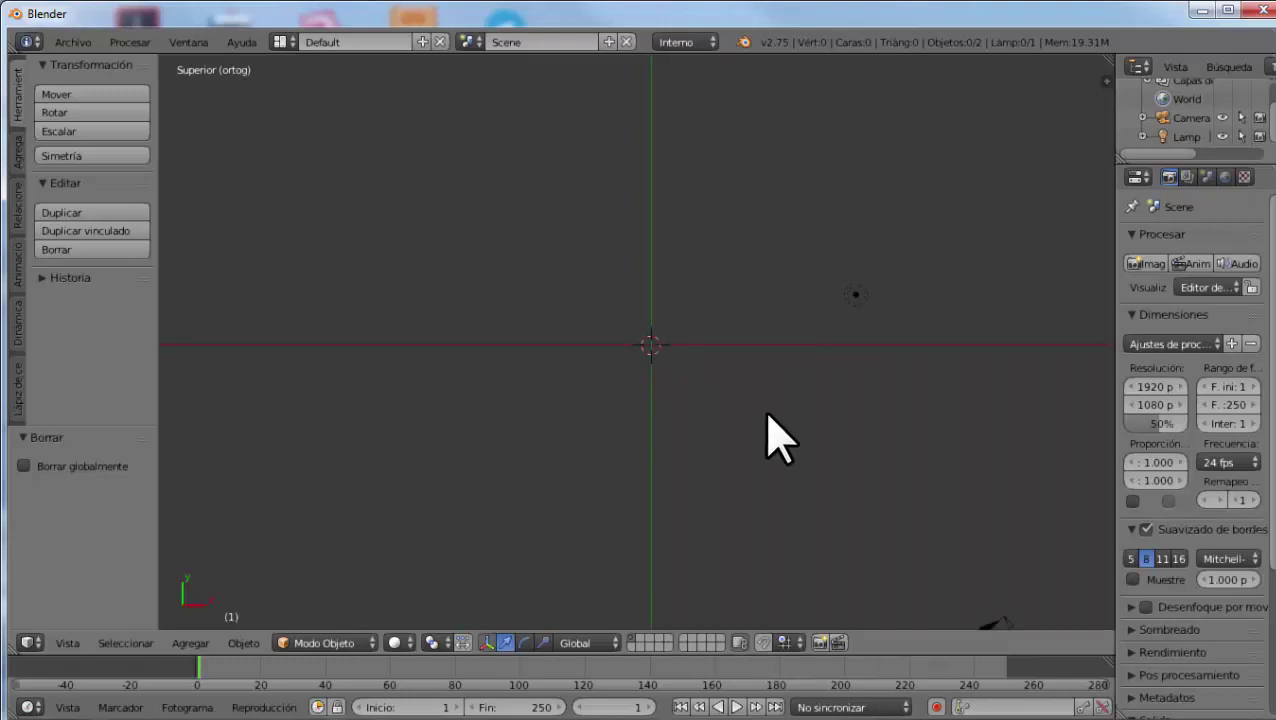
Add a circle mesh and scale it up to about 2.6
key(shift+a)
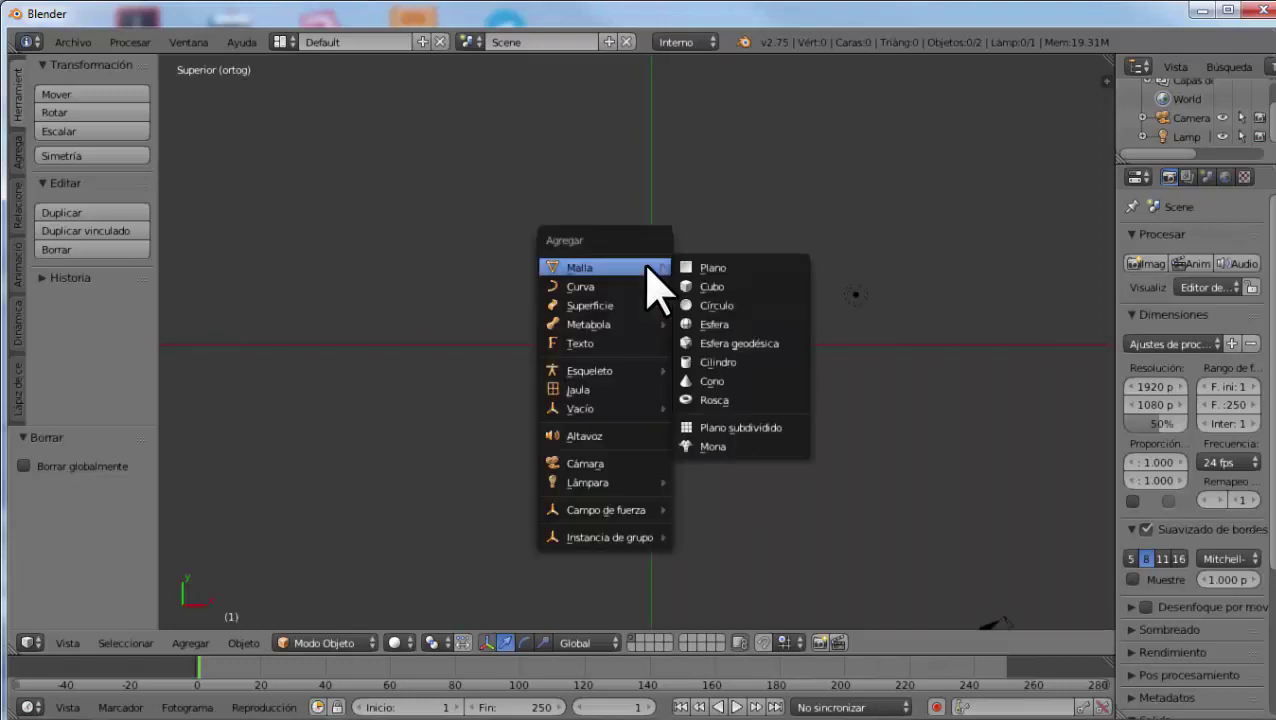
click(727, 308)
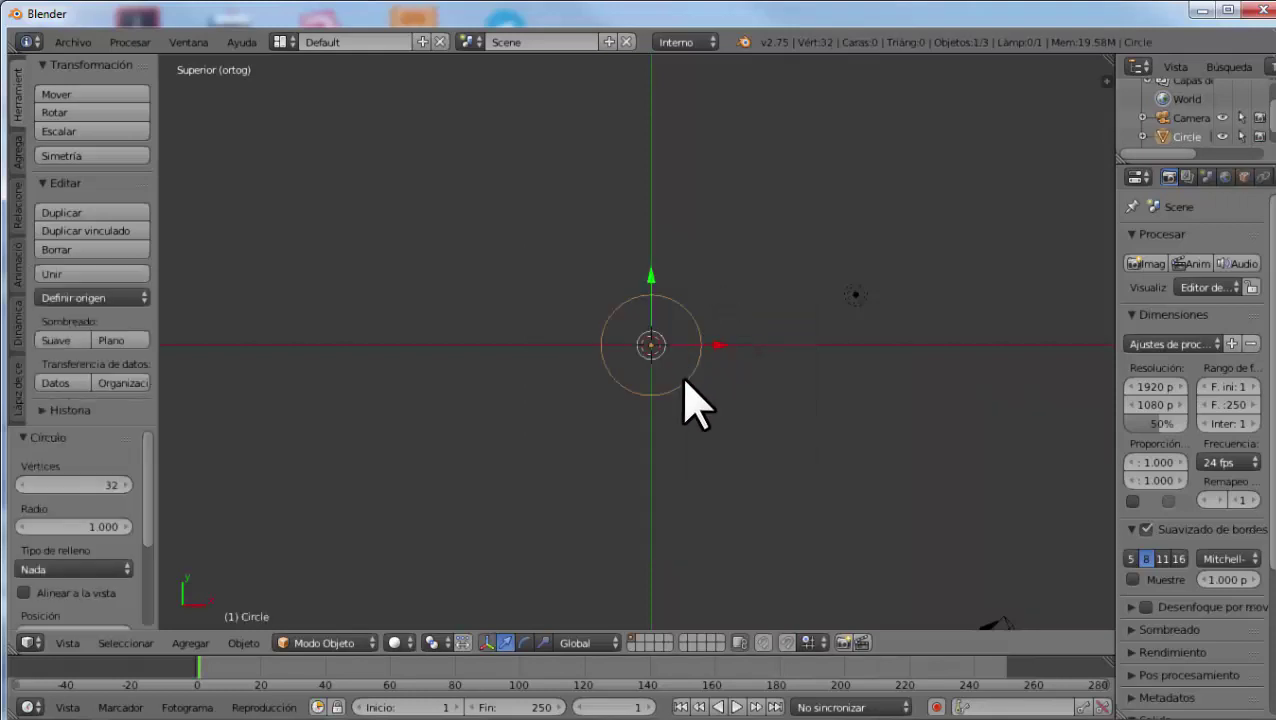
key(s)
click(766, 423)
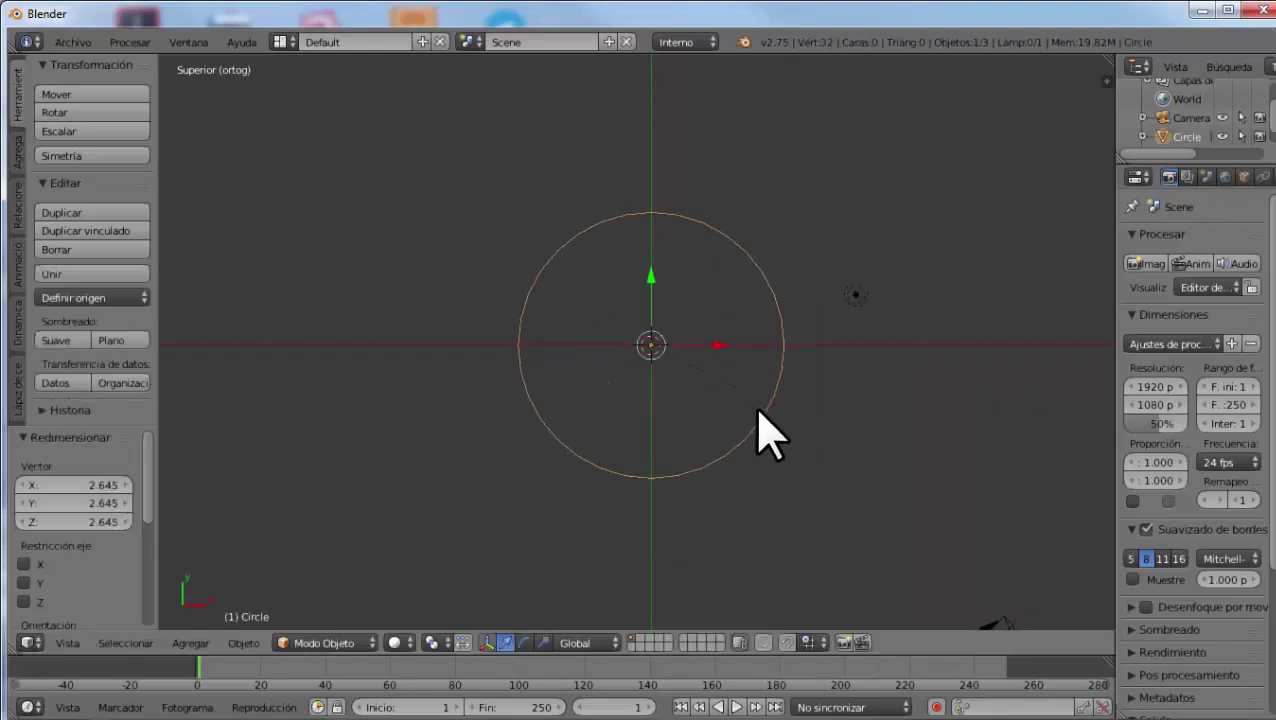
scroll(760, 430, up, 3)
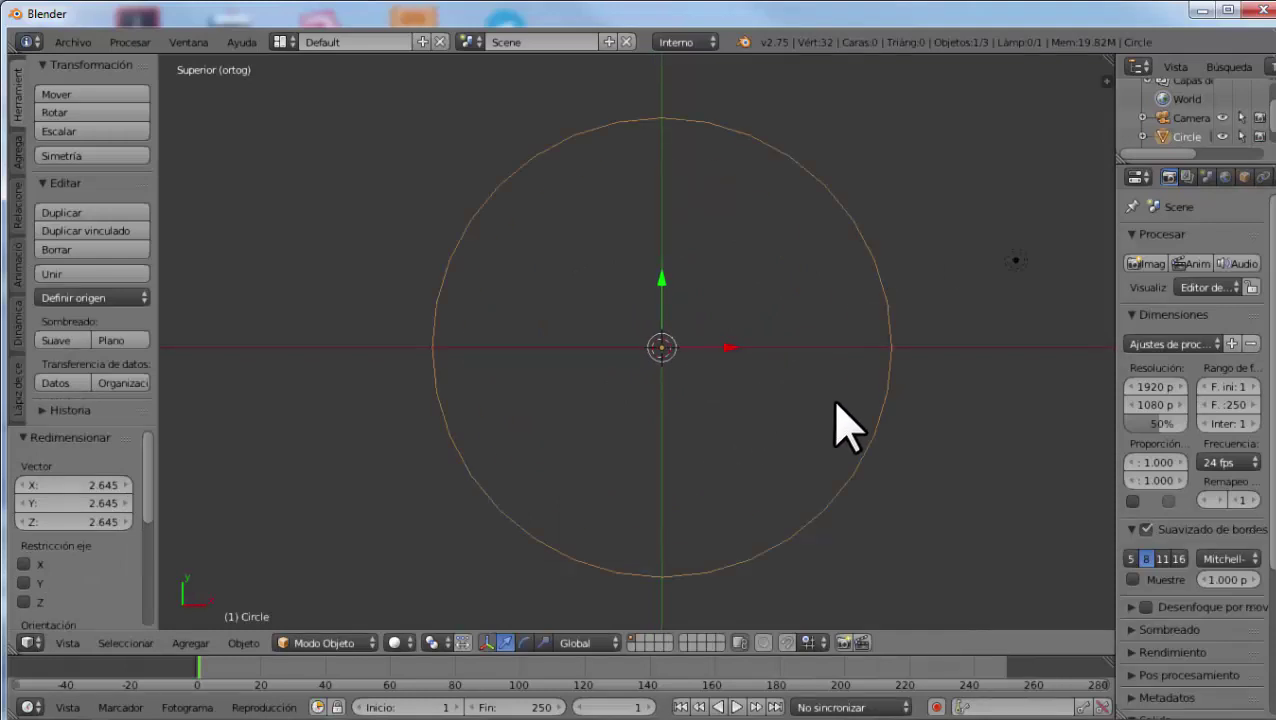
In Edit Mode, extrude two inward rings scaled to 0.759 and 0.688
key(Tab)
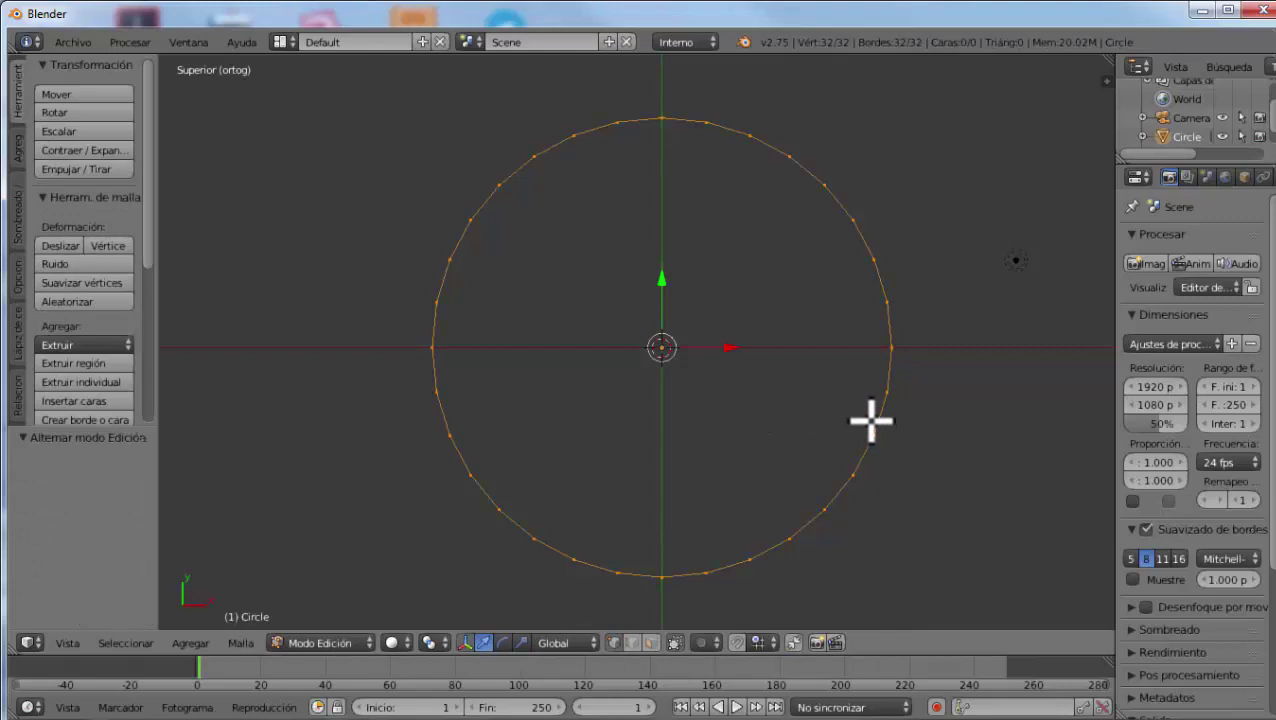
key(e)
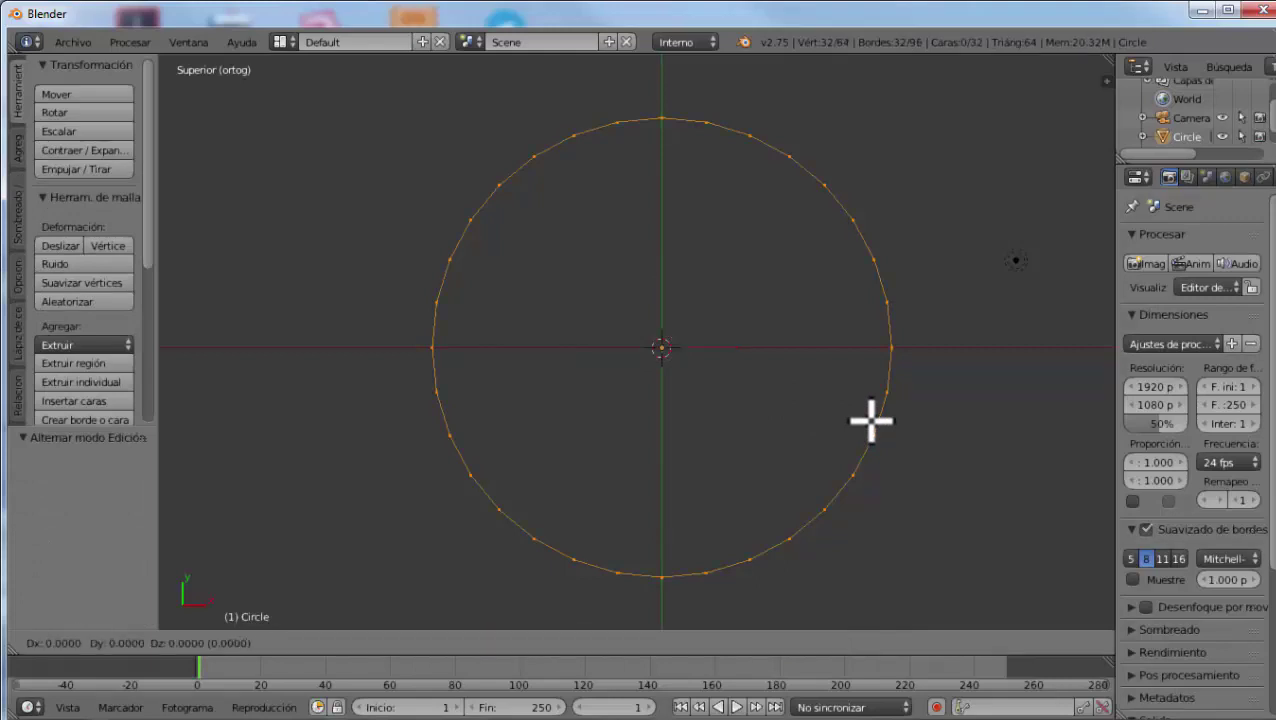
key(s)
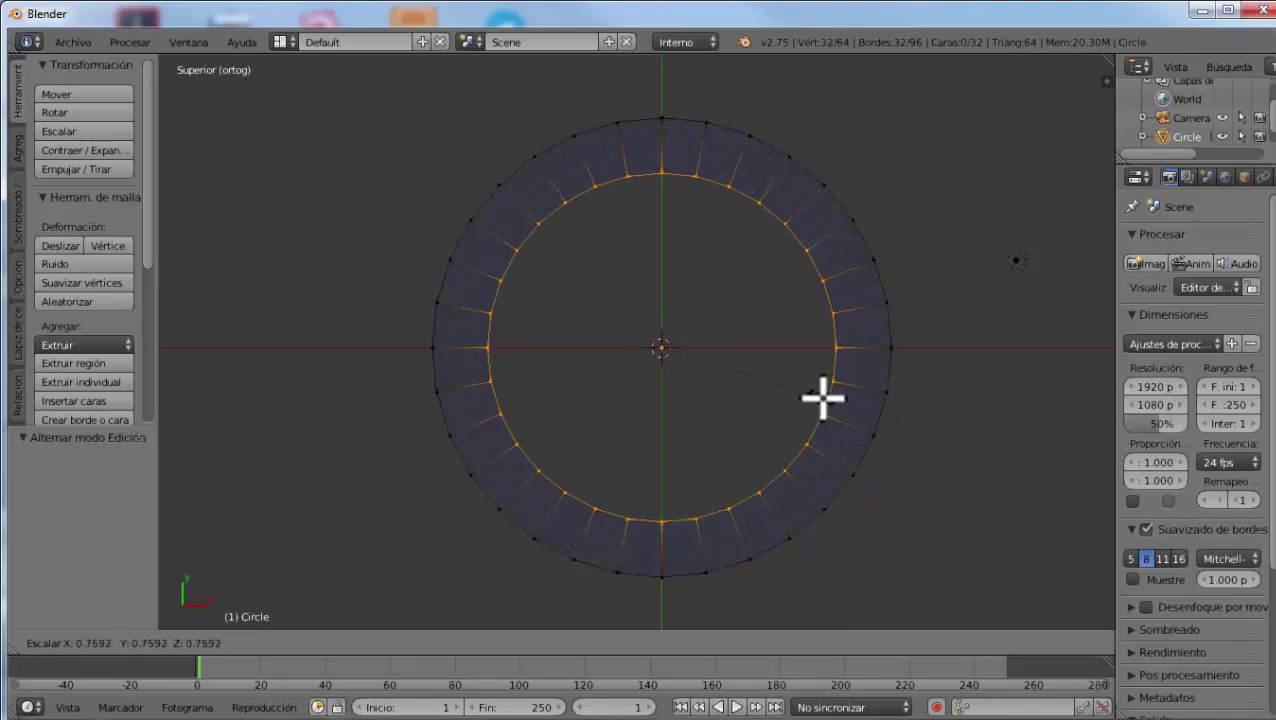
click(822, 398)
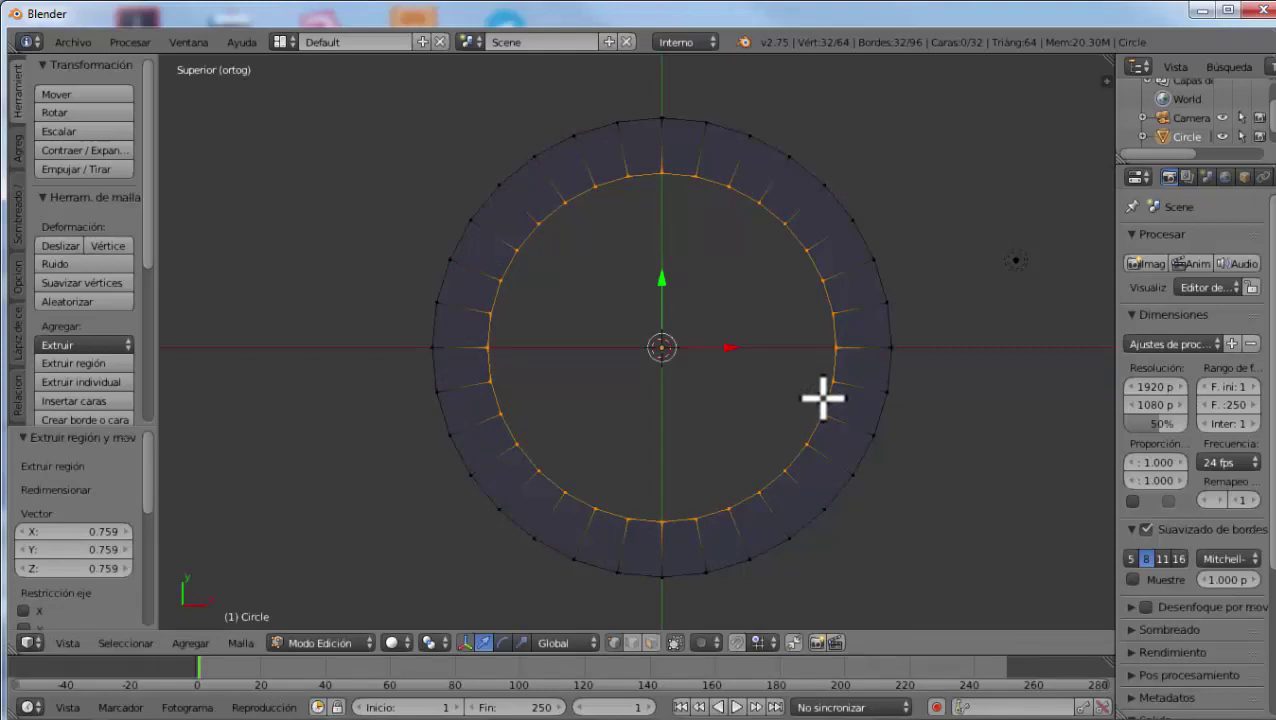
key(e)
key(s)
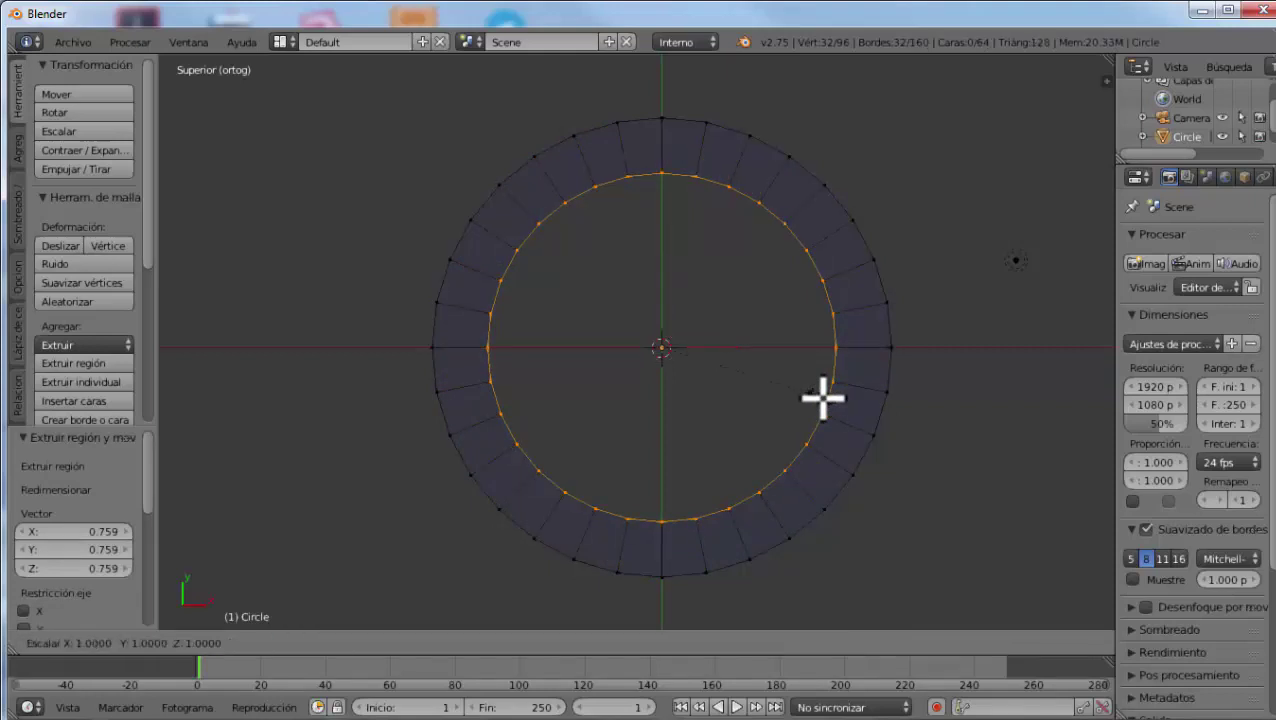
click(777, 369)
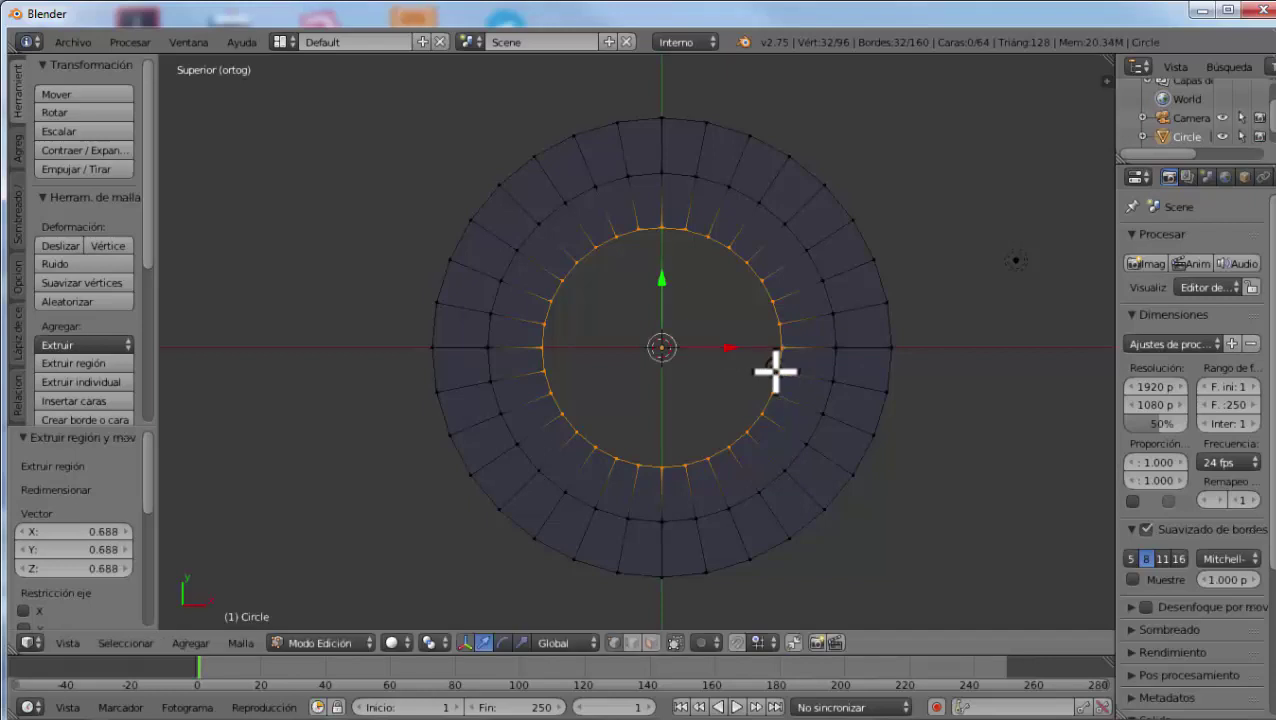
Extrude three more rings inward at 0.508, 0.369 and a small centre ring
key(e)
key(s)
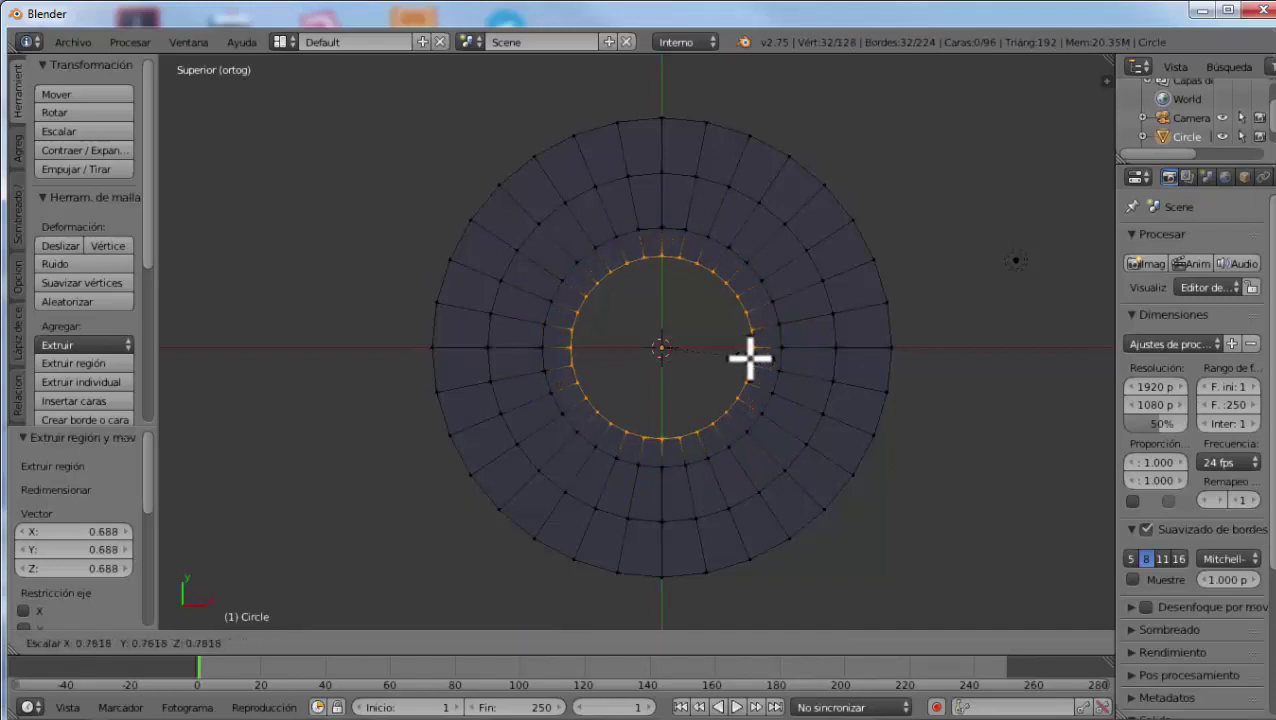
click(724, 355)
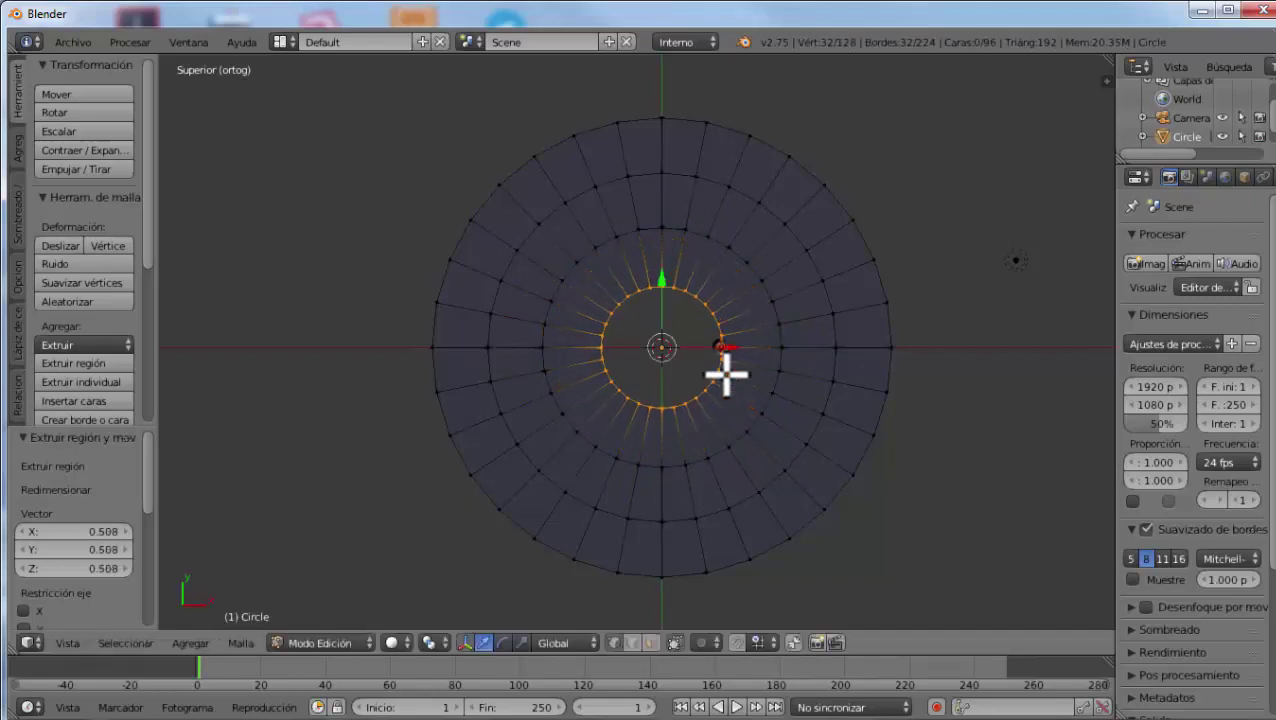
key(e)
key(s)
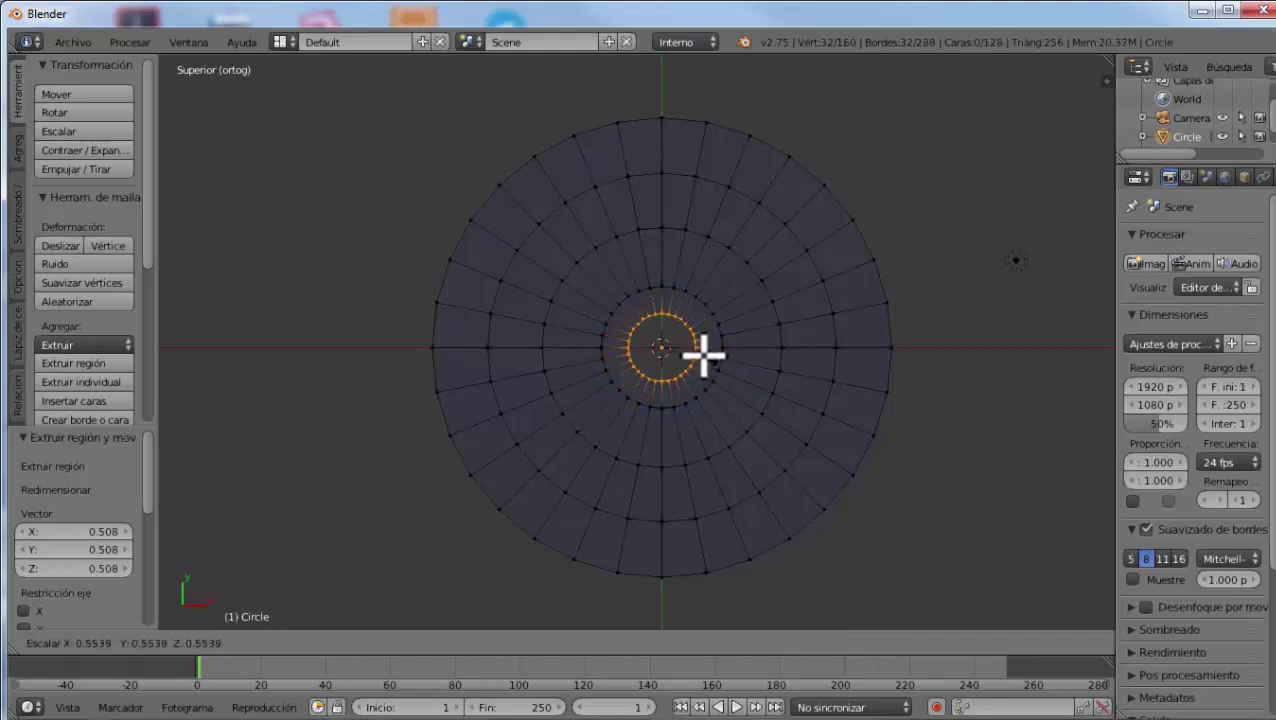
click(696, 349)
key(e)
key(s)
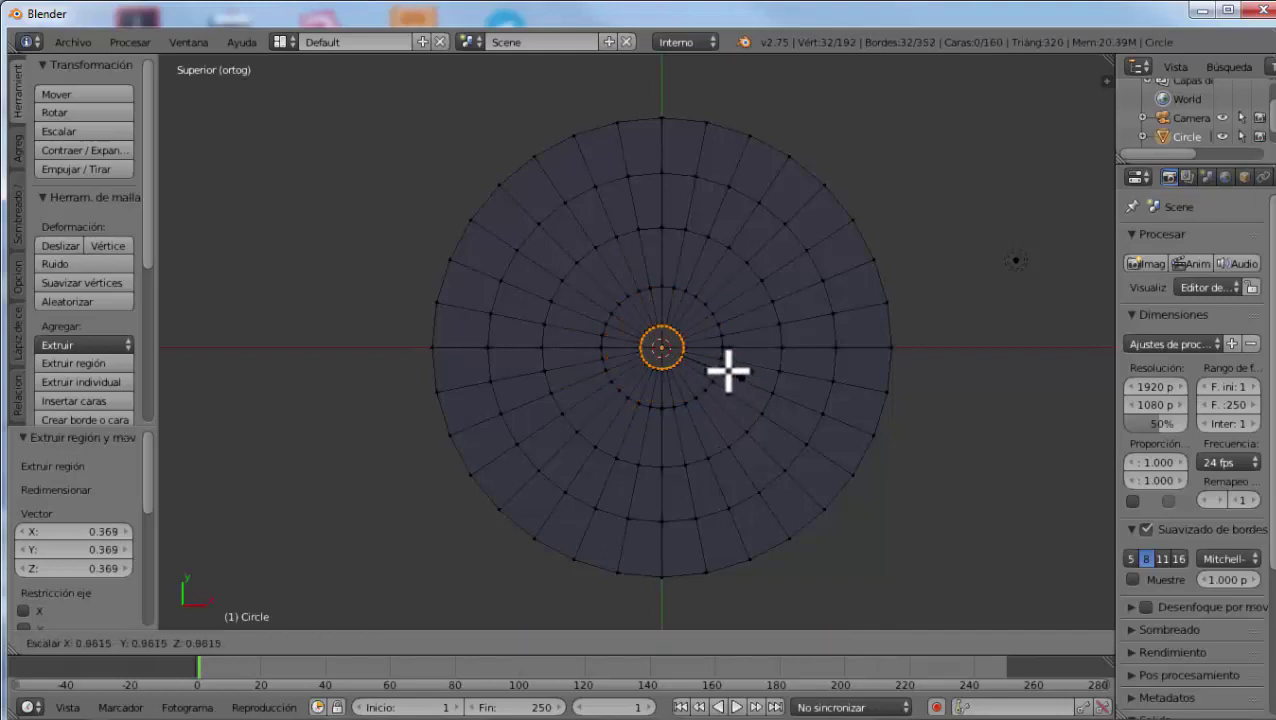
click(711, 355)
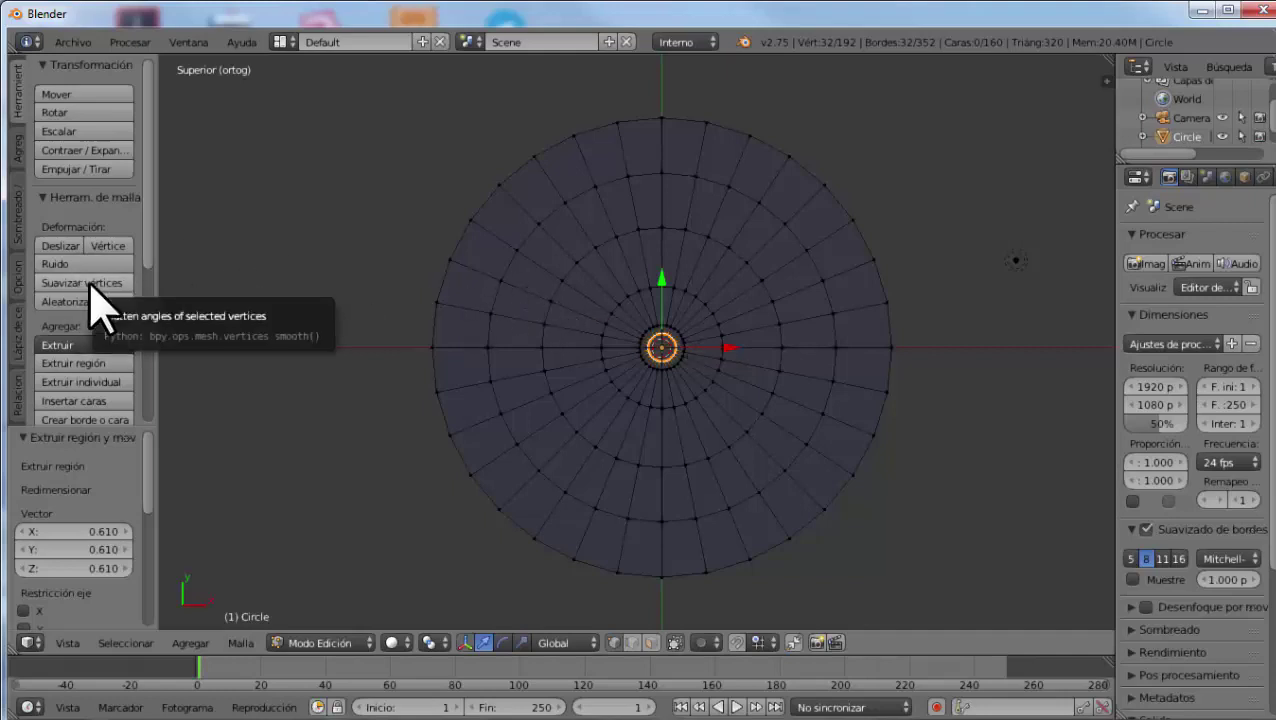
Merge the innermost ring into a single centre vertex with Merge > At Center
key(t)
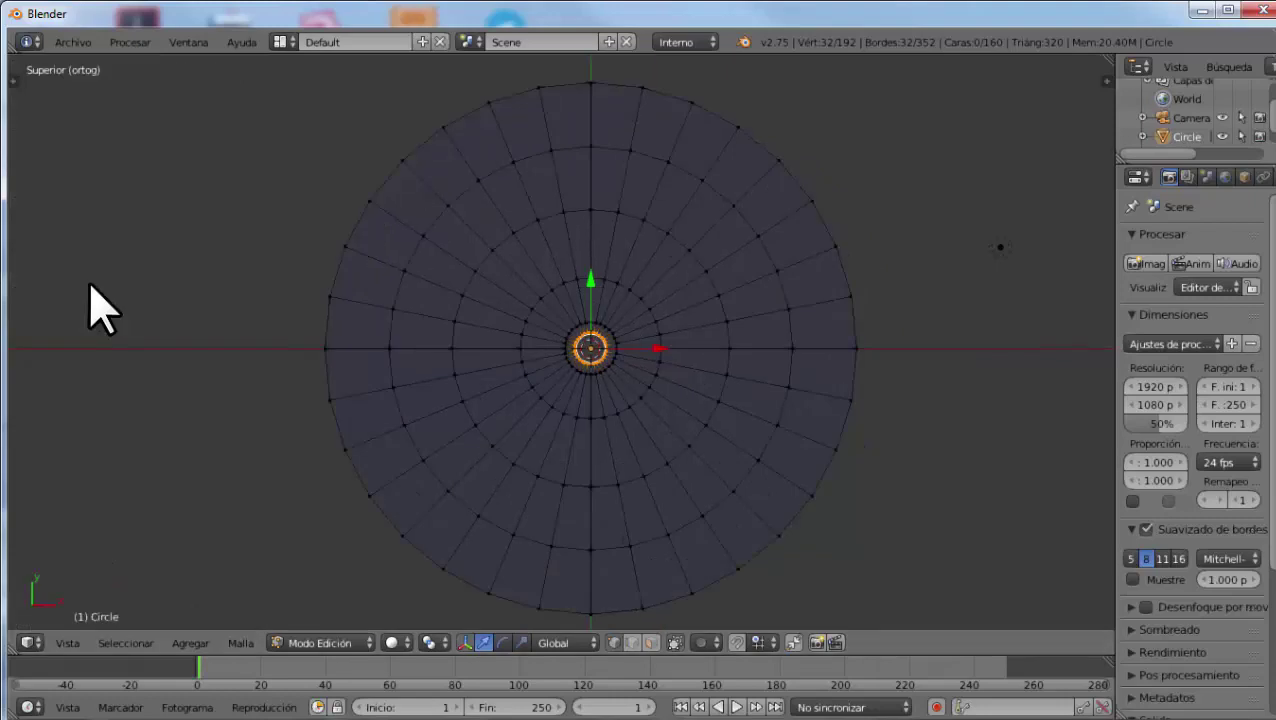
key(t)
scroll(95, 295, down, 3)
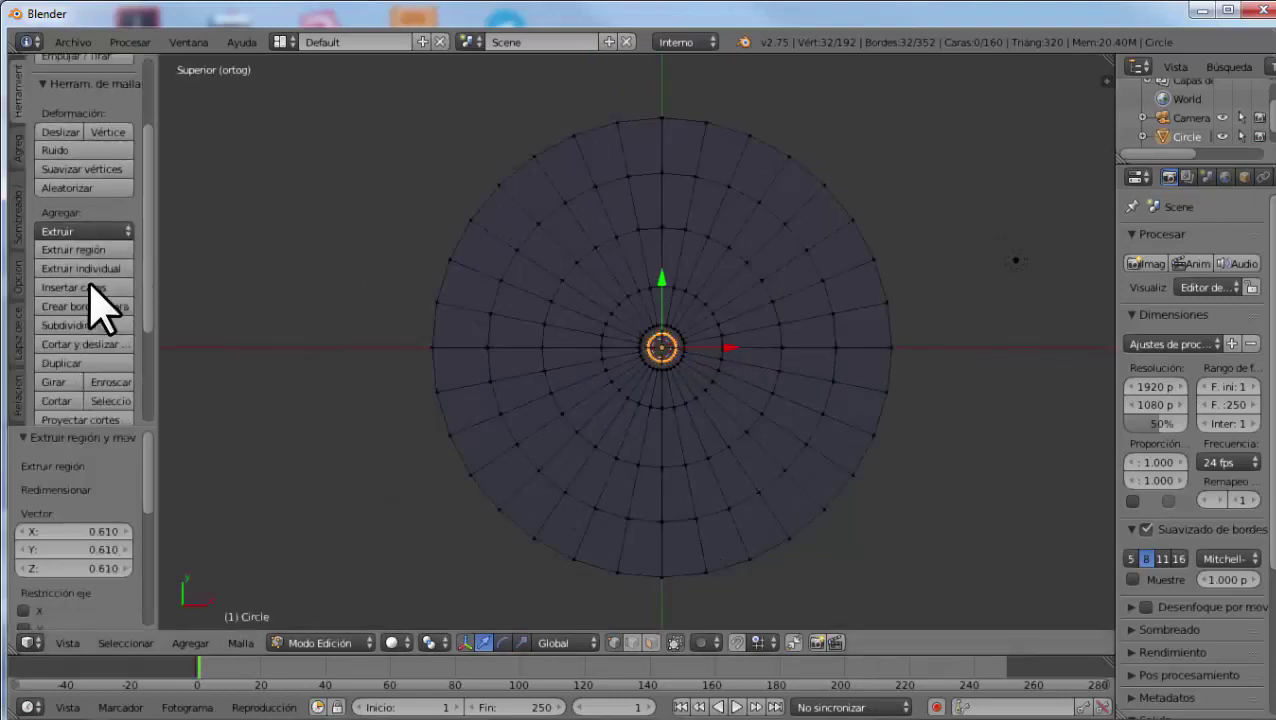
scroll(95, 295, down, 3)
scroll(95, 295, down, 1)
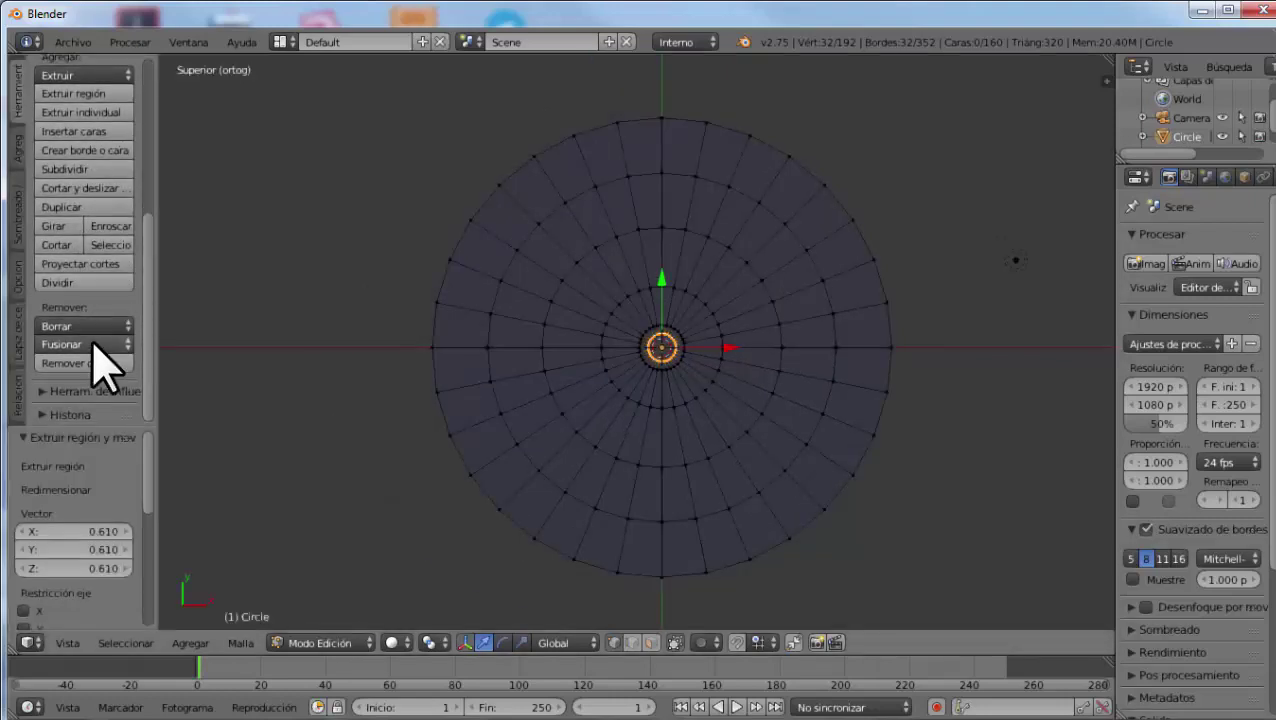
click(95, 345)
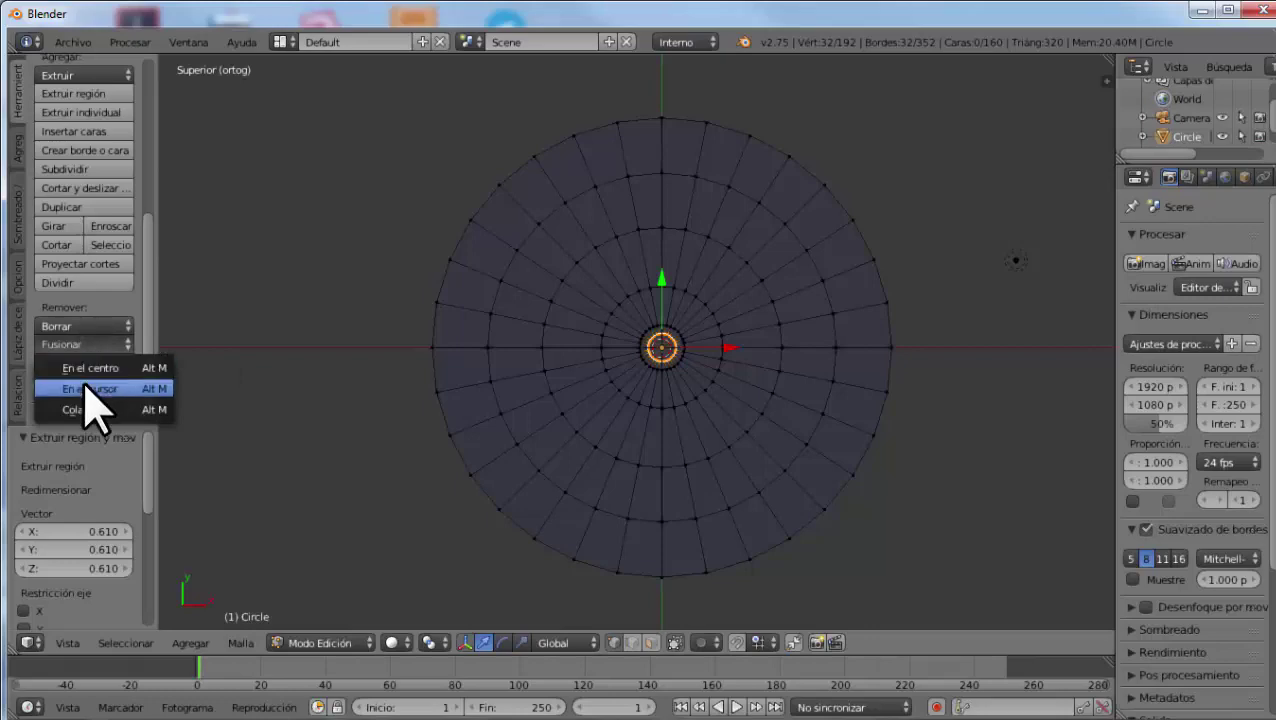
click(85, 368)
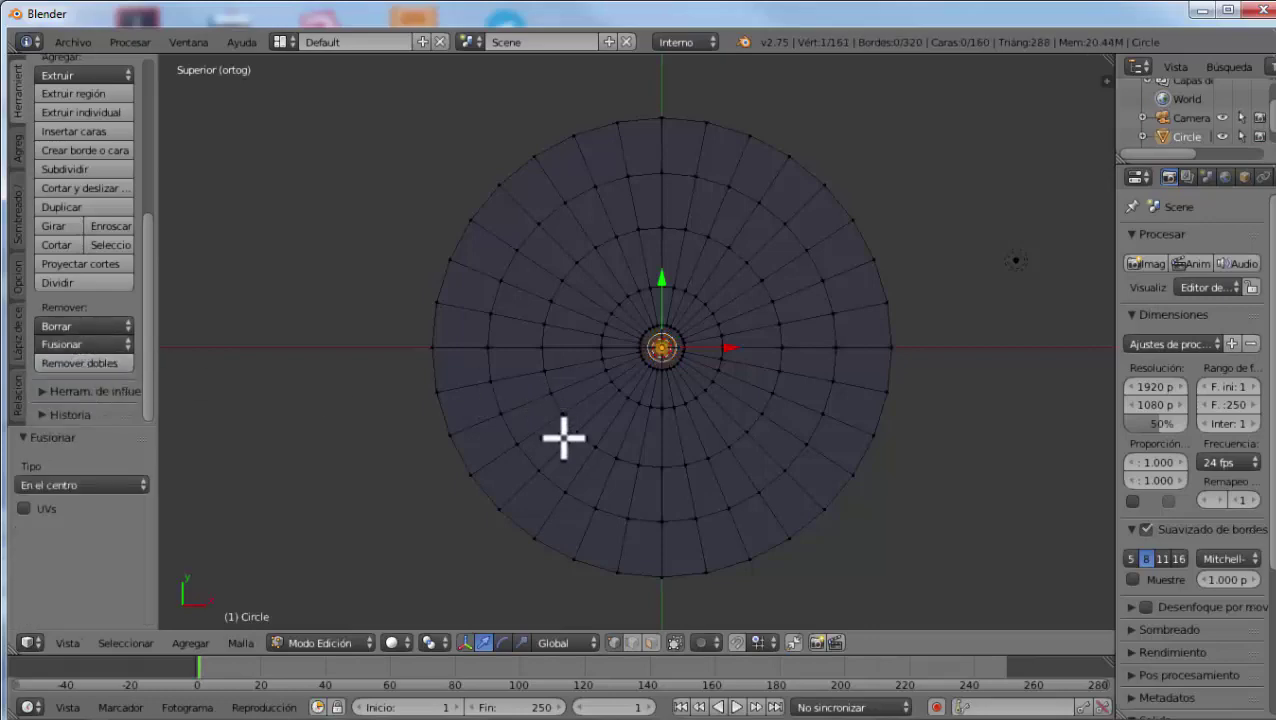
mouse_move(564, 436)
middle_down()
mouse_move(650, 478)
mouse_move(652, 322)
mouse_move(667, 340)
mouse_move(647, 393)
middle_up()
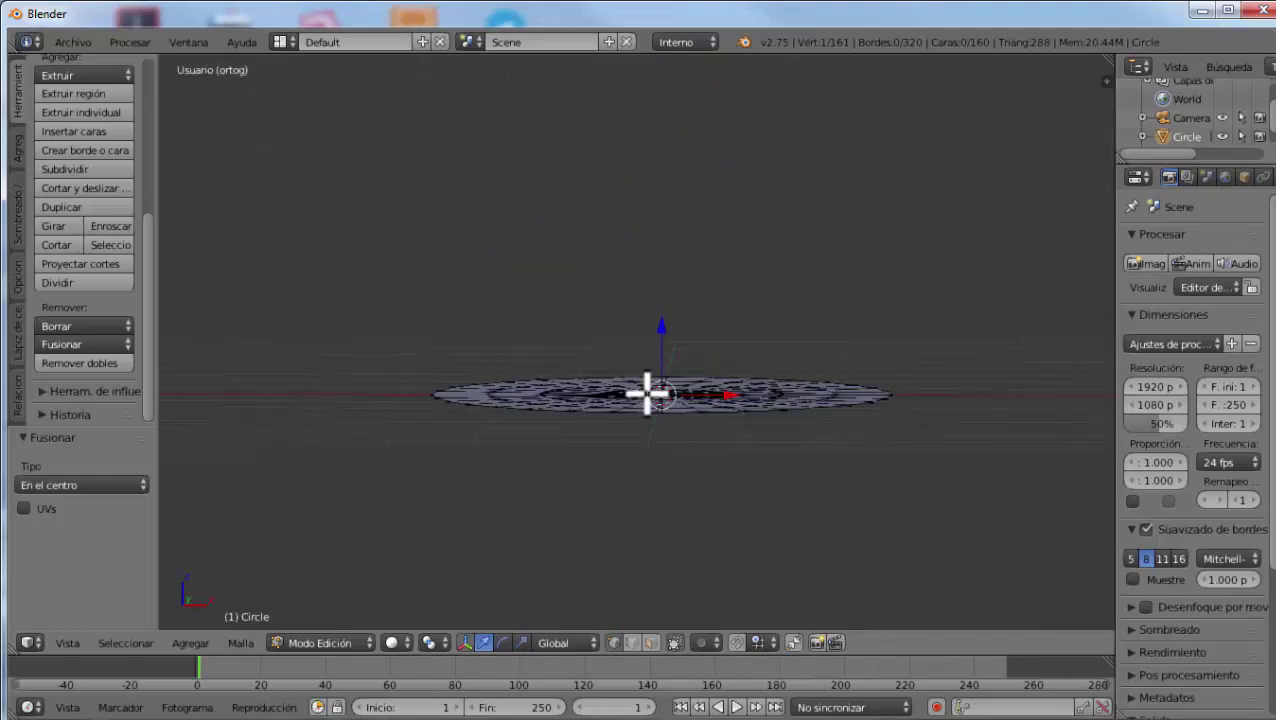
Extrude the disc faces for thickness, redoing it, and scale them to 1.010
key(a)
key(a)
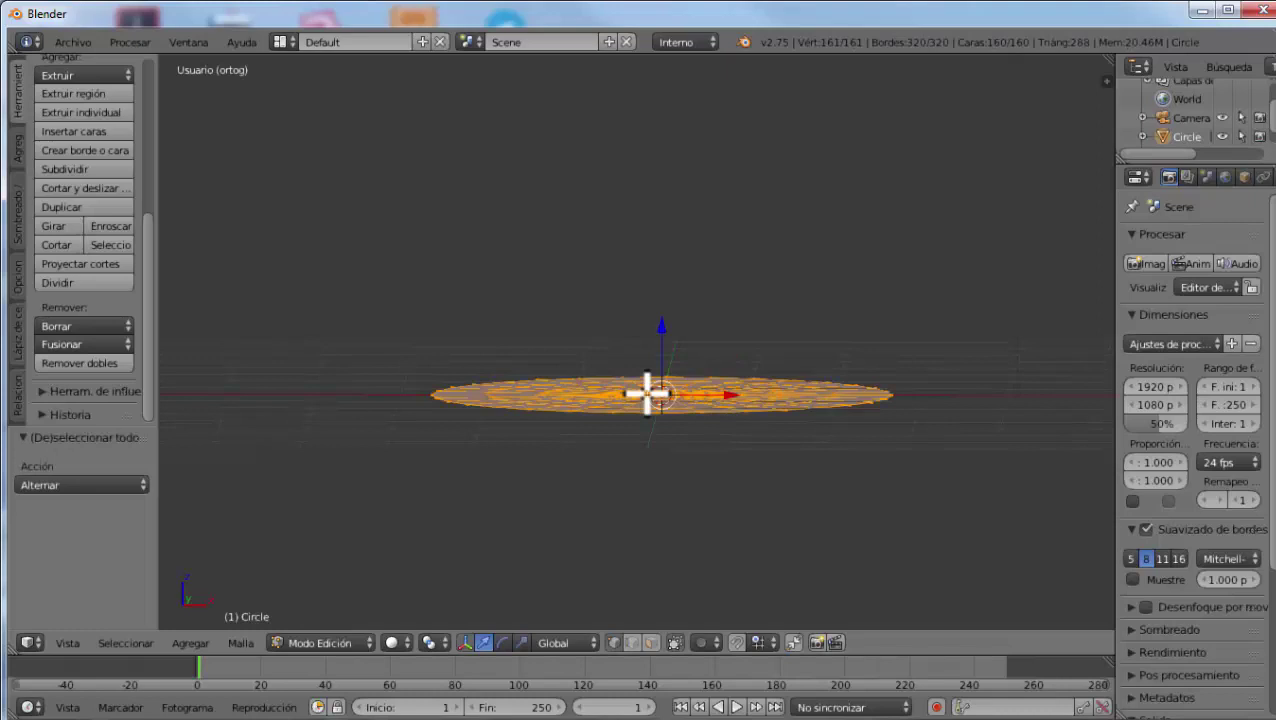
key(e)
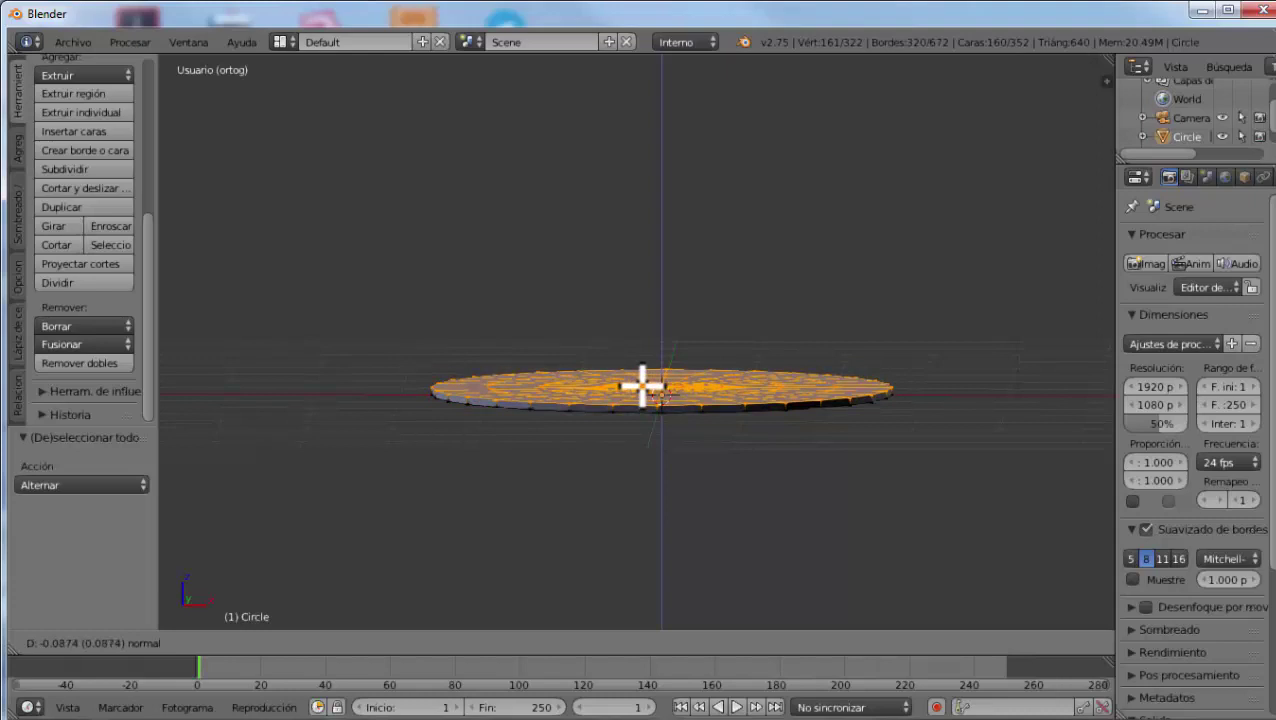
click(642, 385)
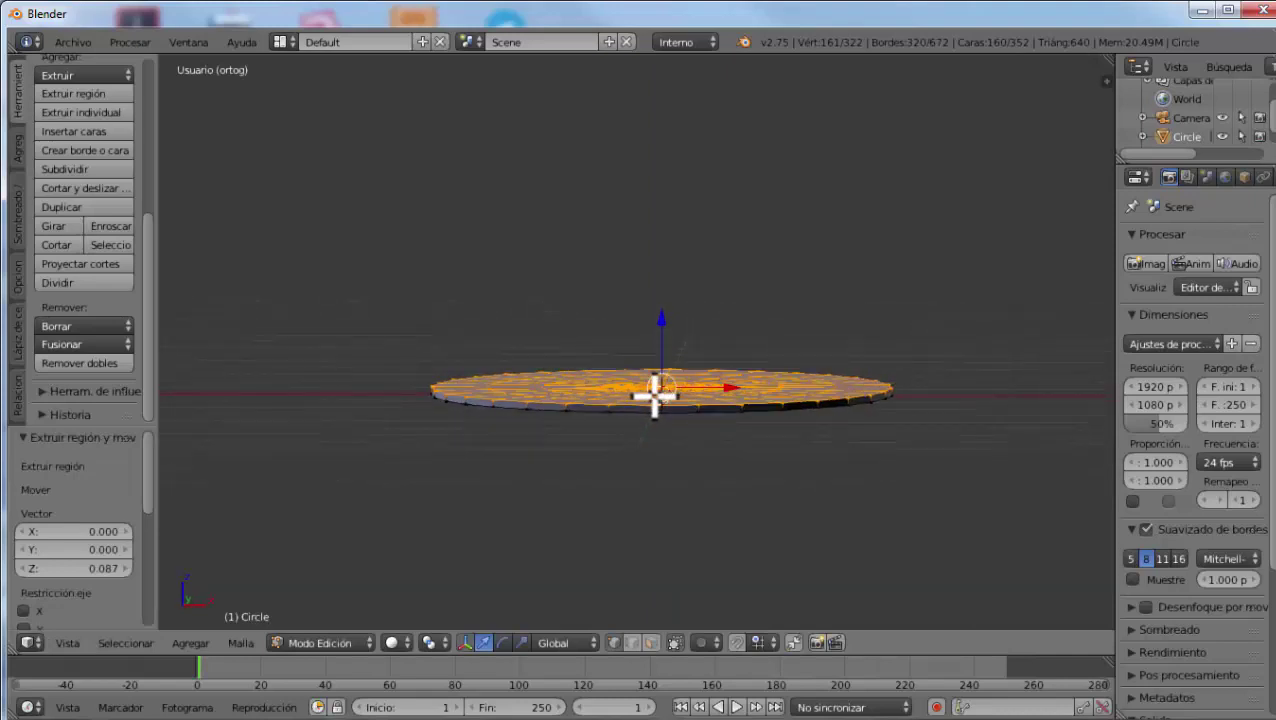
key(ctrl+z)
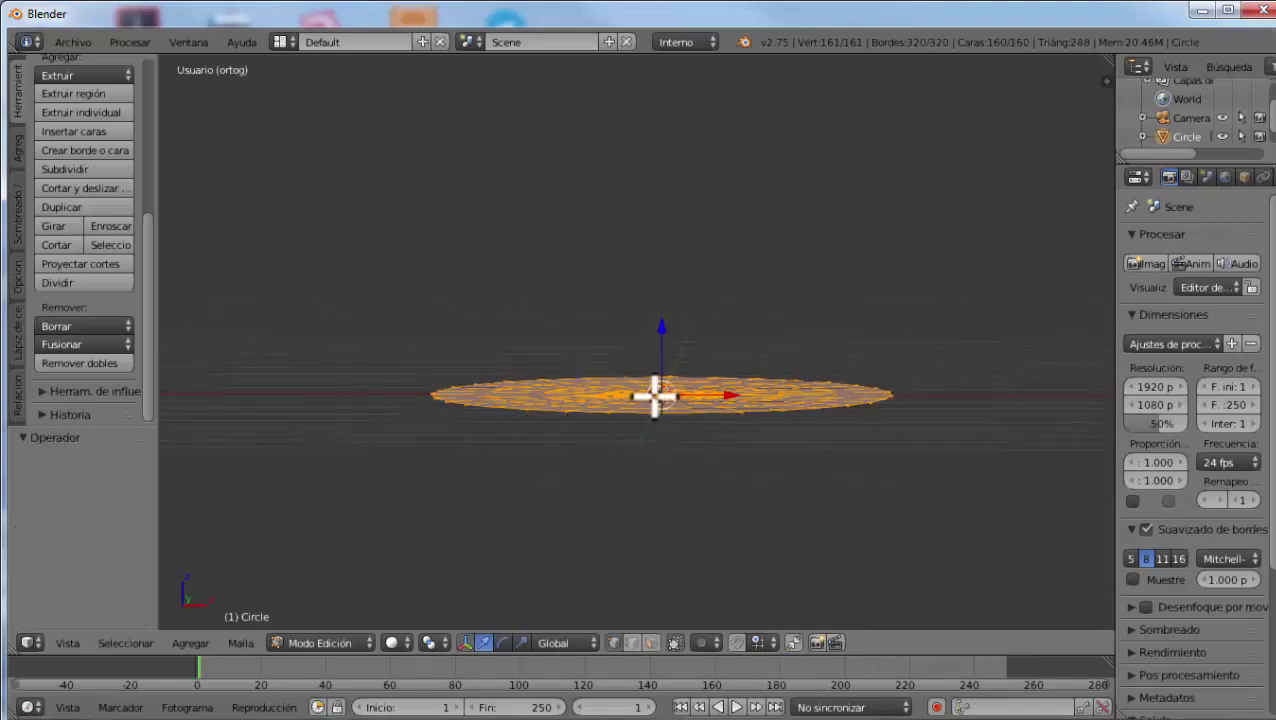
key(e)
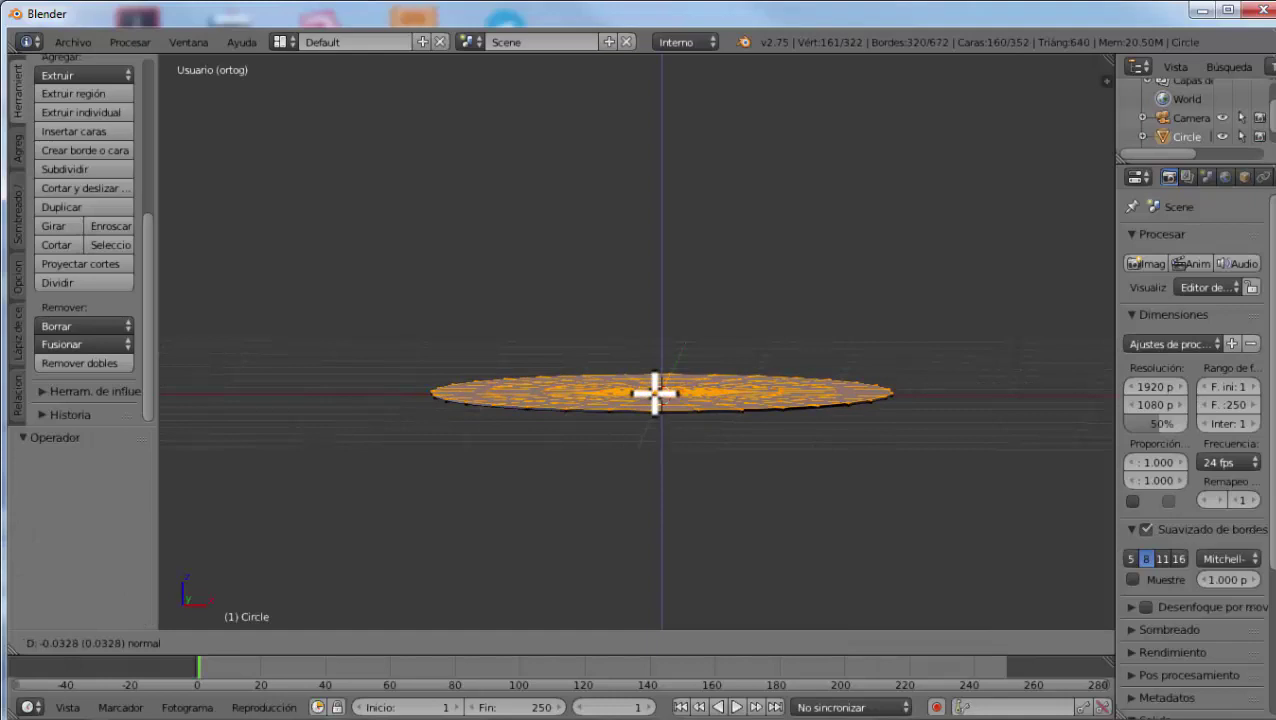
click(655, 392)
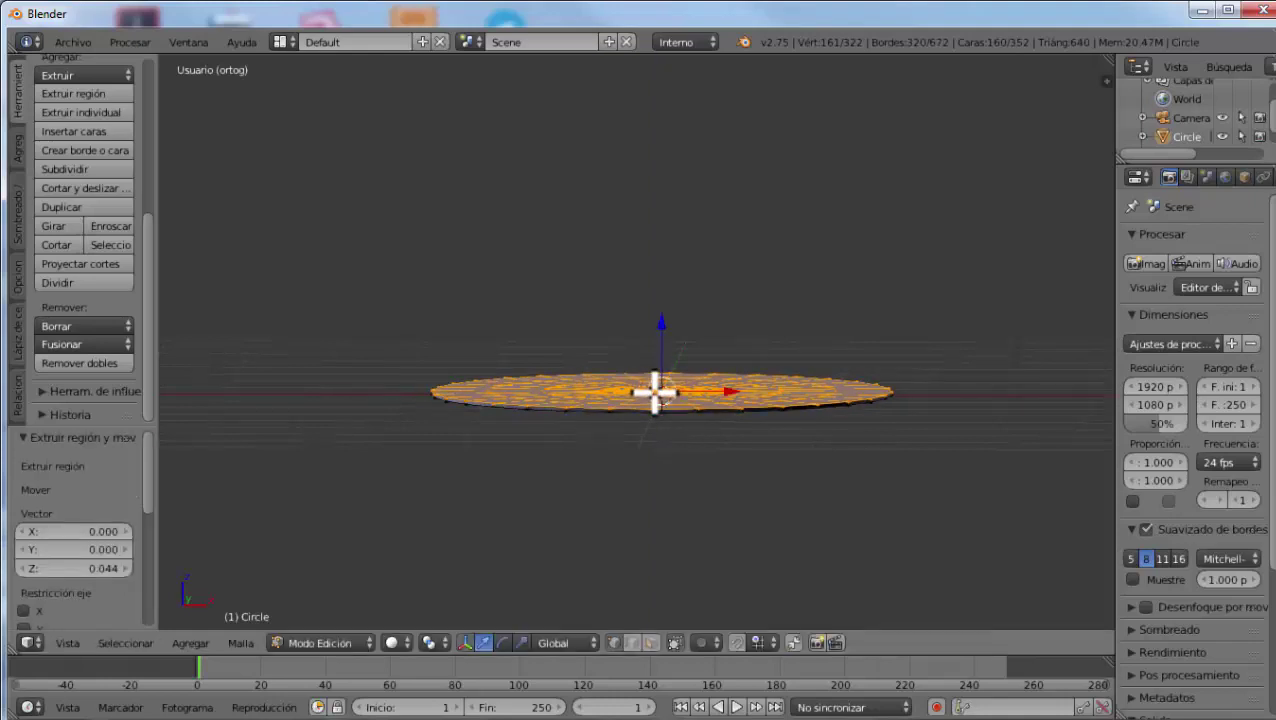
key(s)
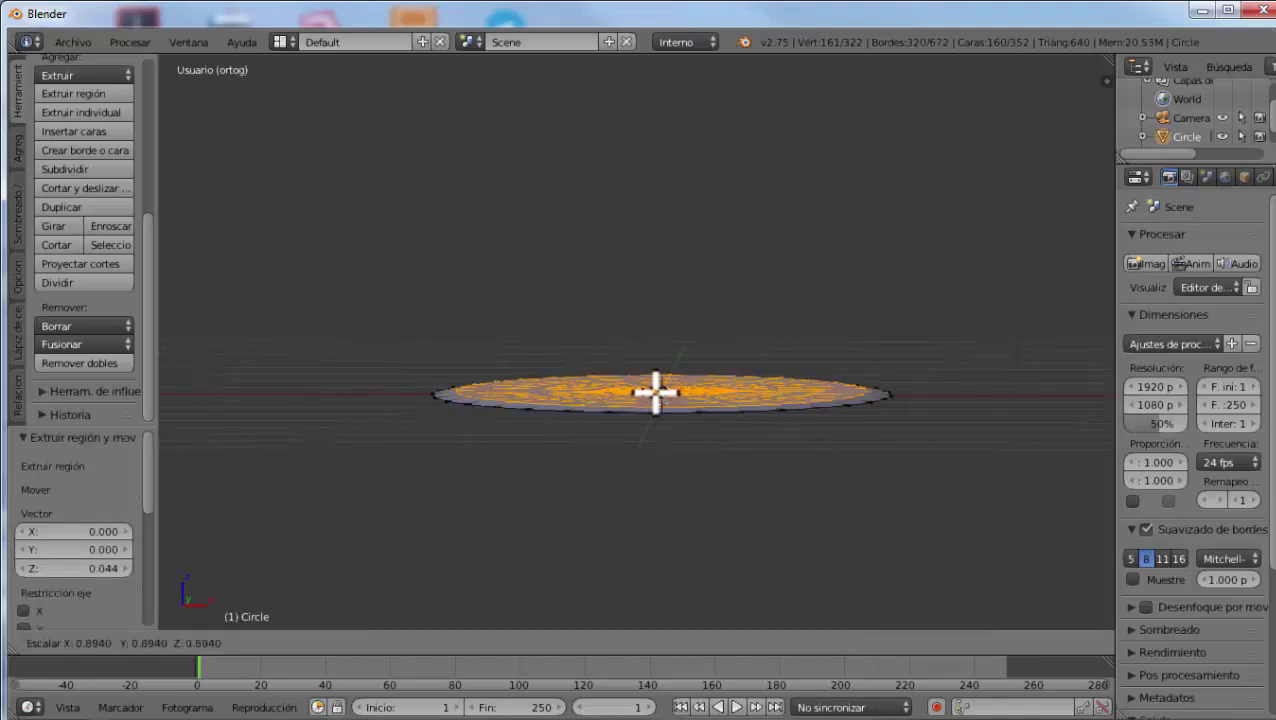
click(655, 392)
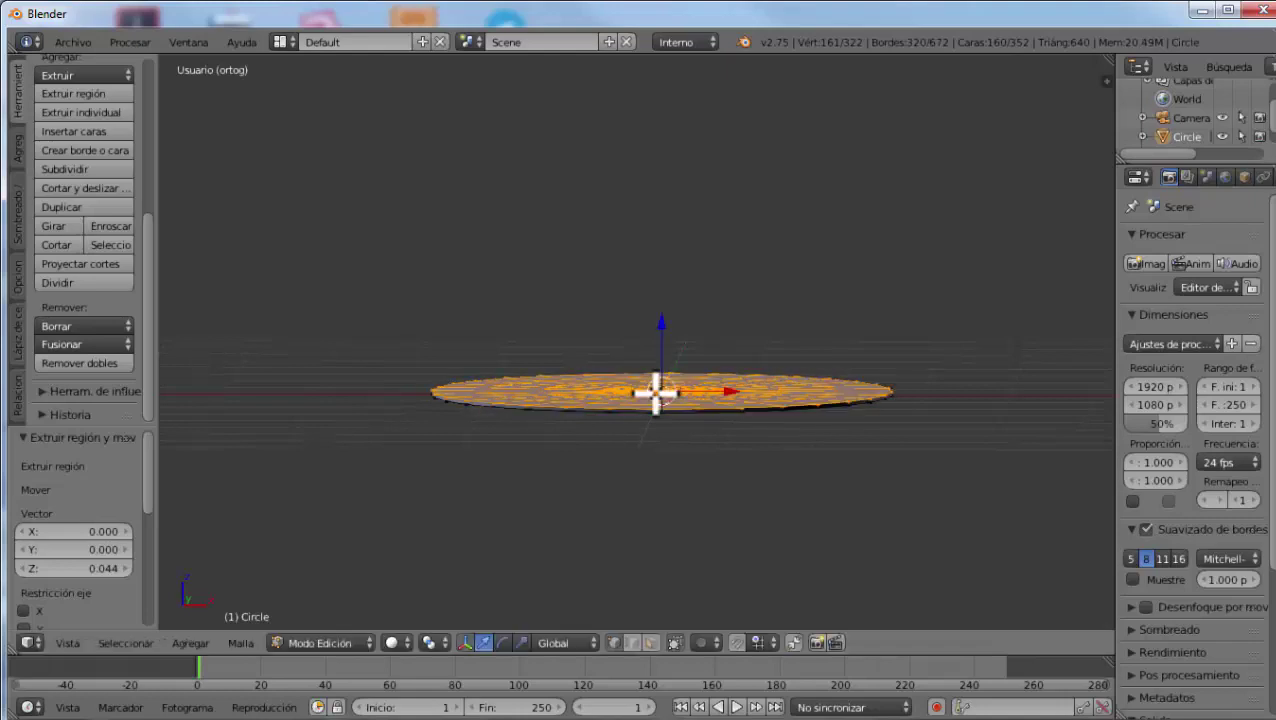
middle_drag(672, 419, 697, 493)
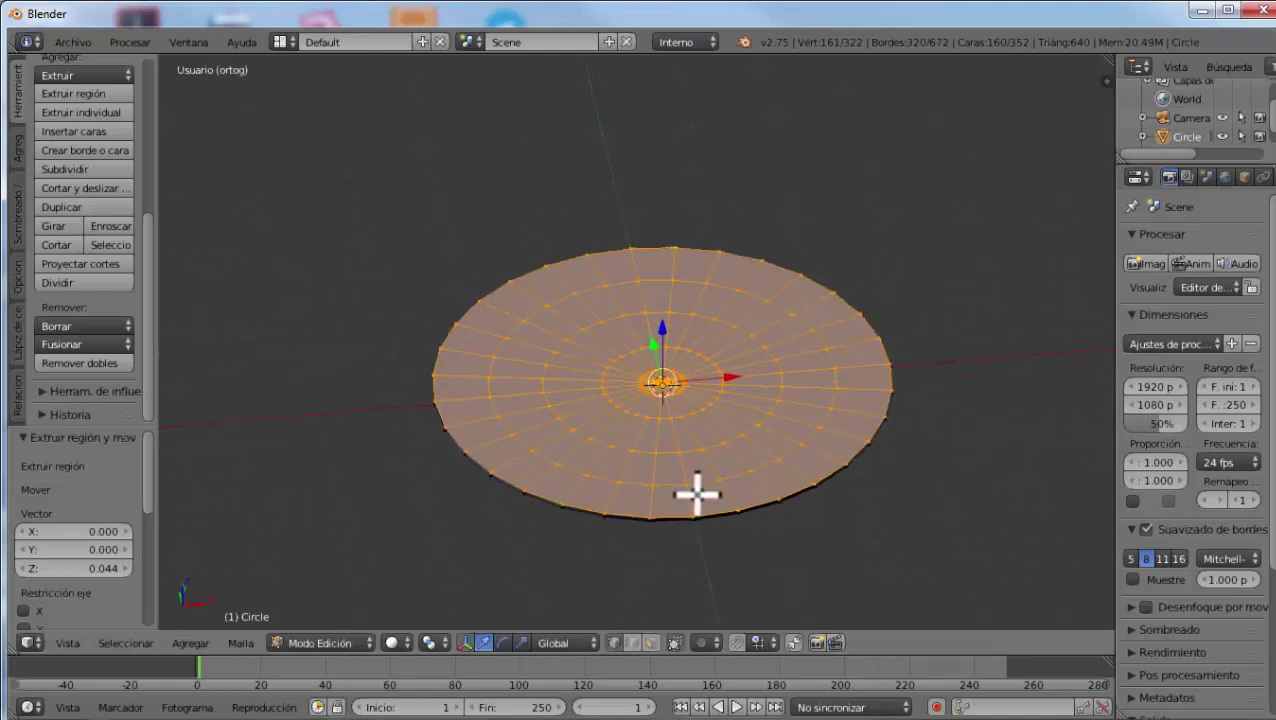
key(s)
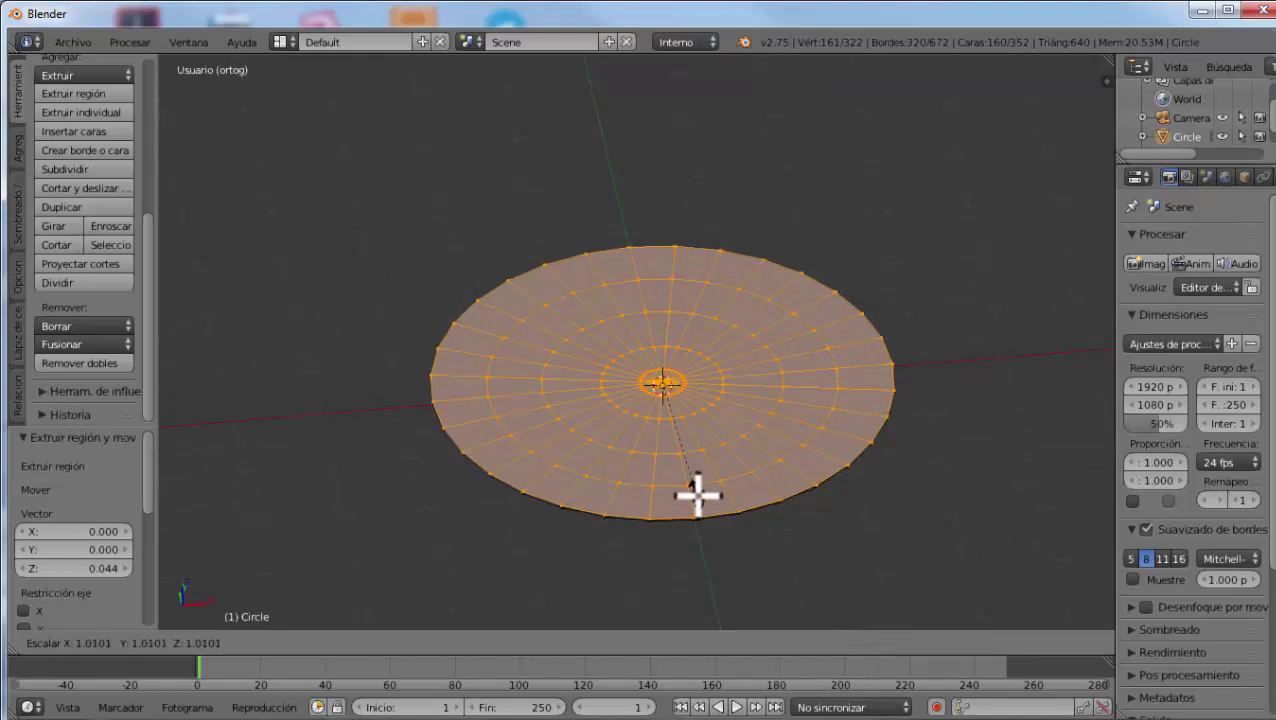
click(697, 493)
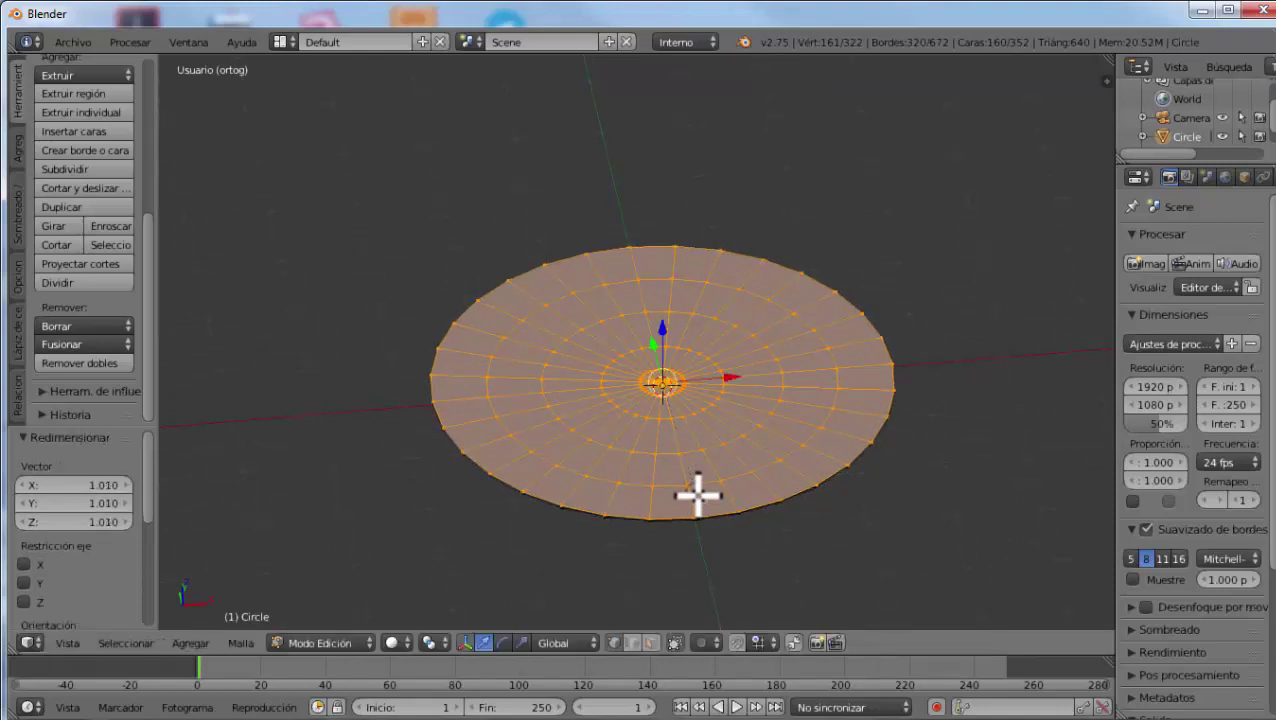
mouse_move(713, 490)
middle_down()
mouse_move(706, 416)
mouse_move(719, 465)
middle_up()
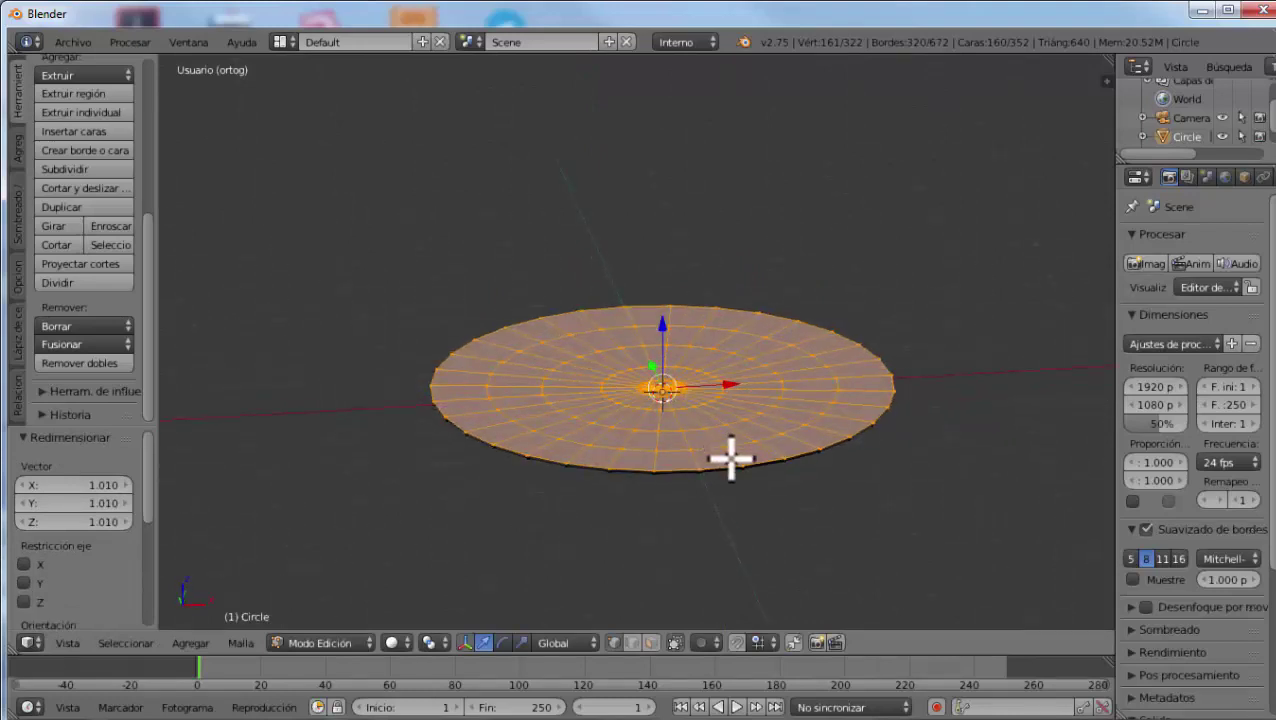
Extrude the faces a second time and shrink them to 0.983
key(e)
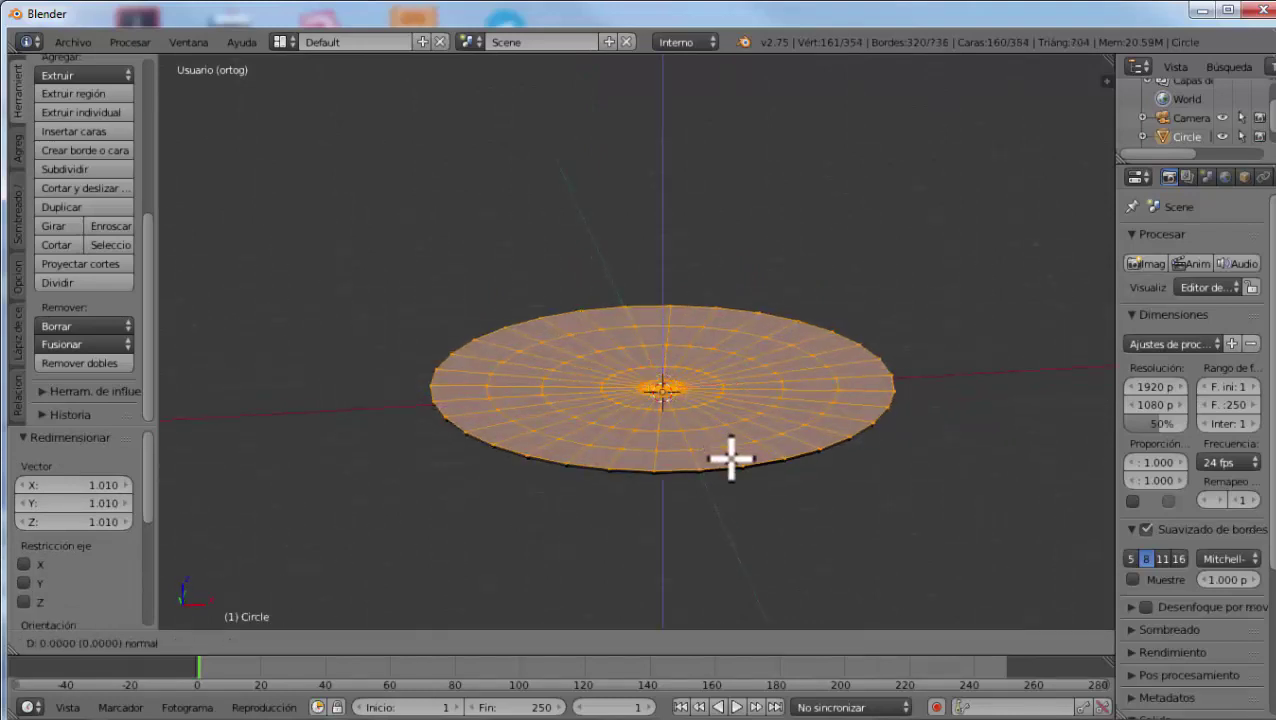
click(731, 456)
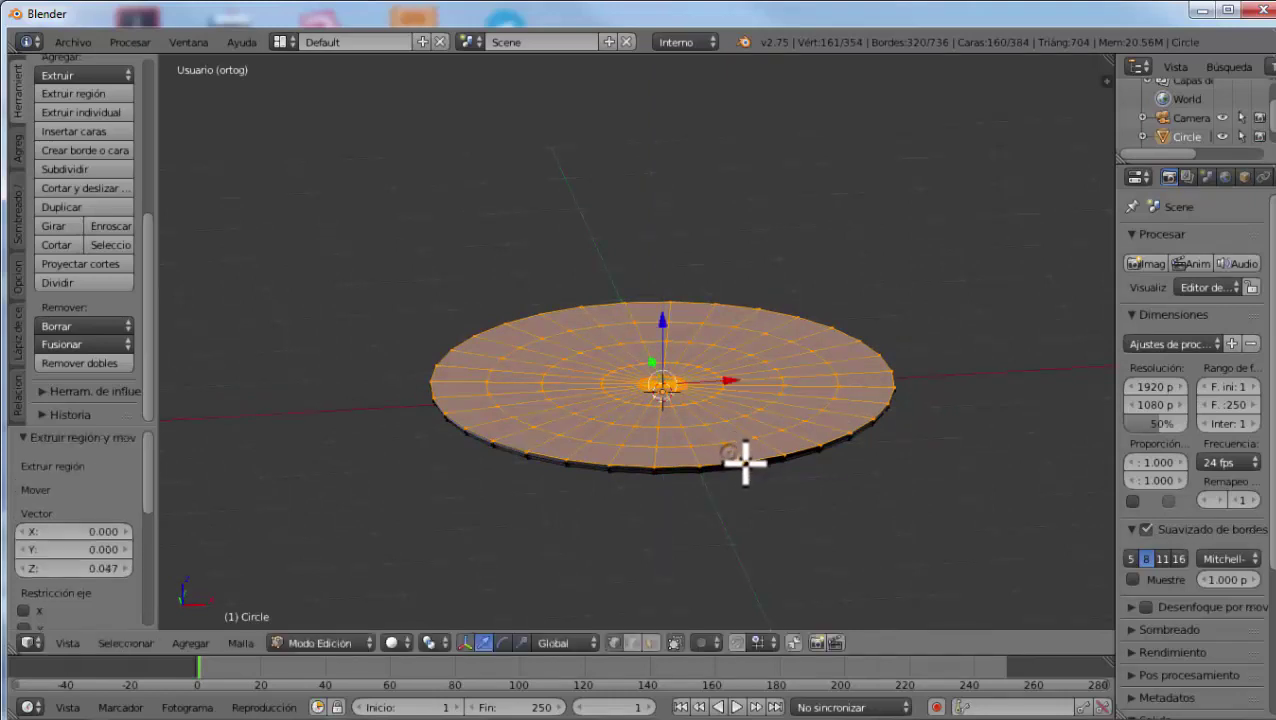
key(s)
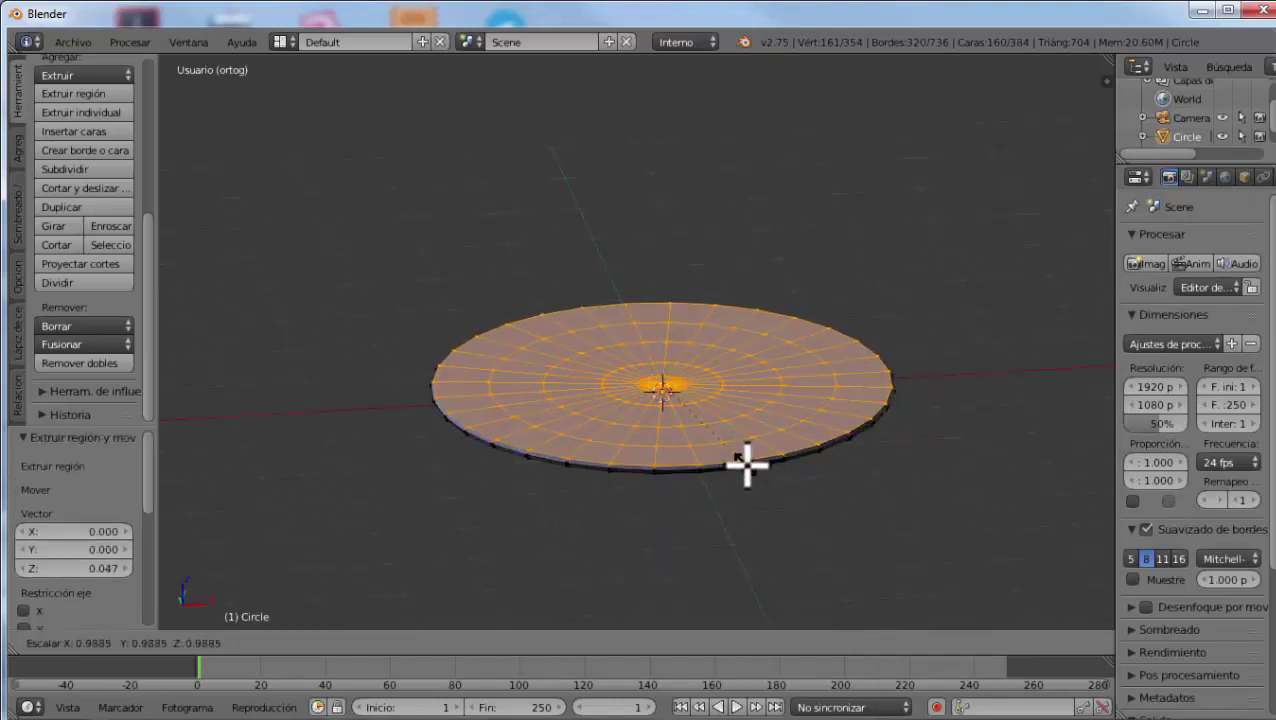
click(747, 465)
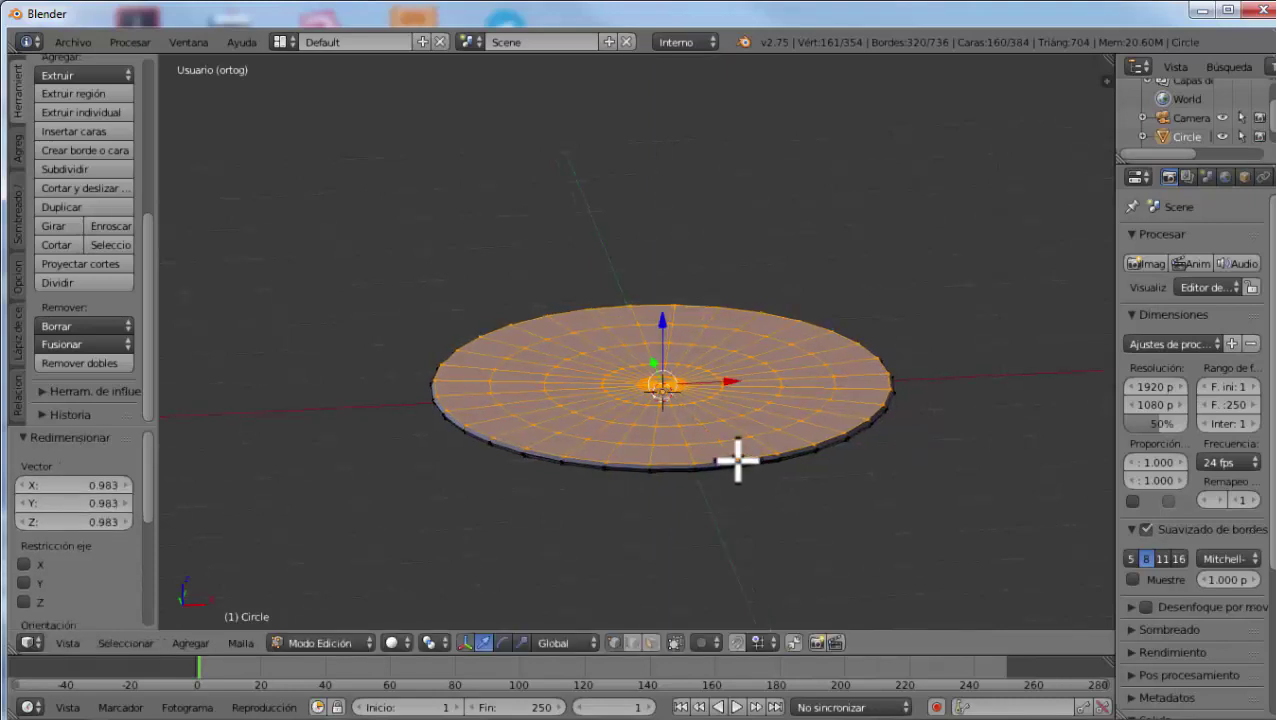
mouse_move(735, 456)
middle_down()
mouse_move(734, 425)
mouse_move(783, 470)
middle_up()
Select all of the disc's mesh and bring up the Add Modifier list
key(Tab)
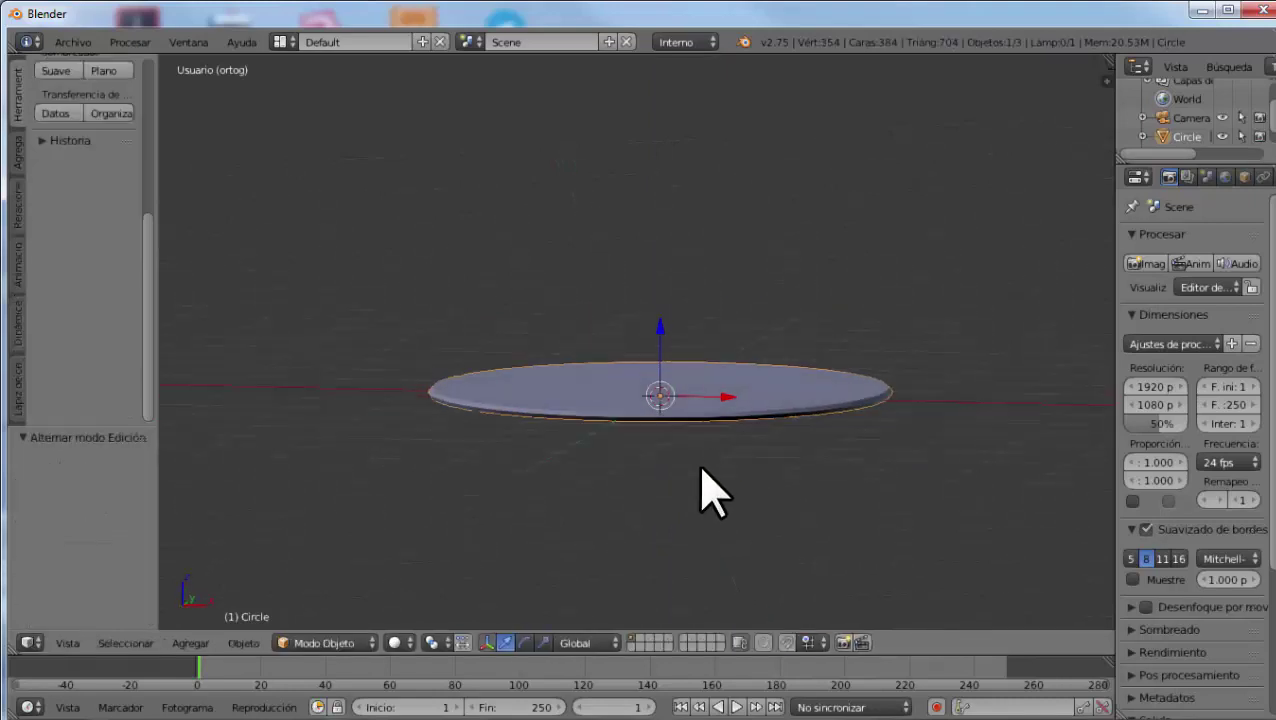
mouse_move(712, 490)
middle_down()
mouse_move(597, 480)
mouse_move(724, 405)
middle_up()
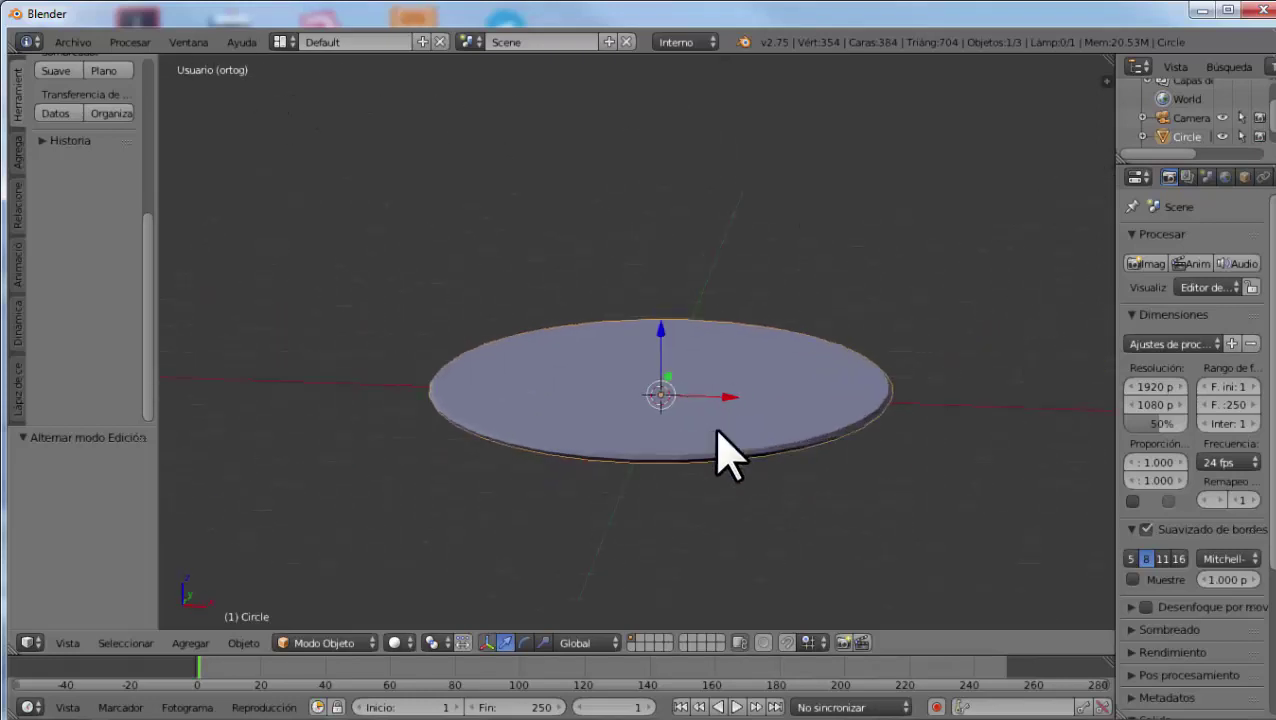
key(Tab)
key(a)
key(a)
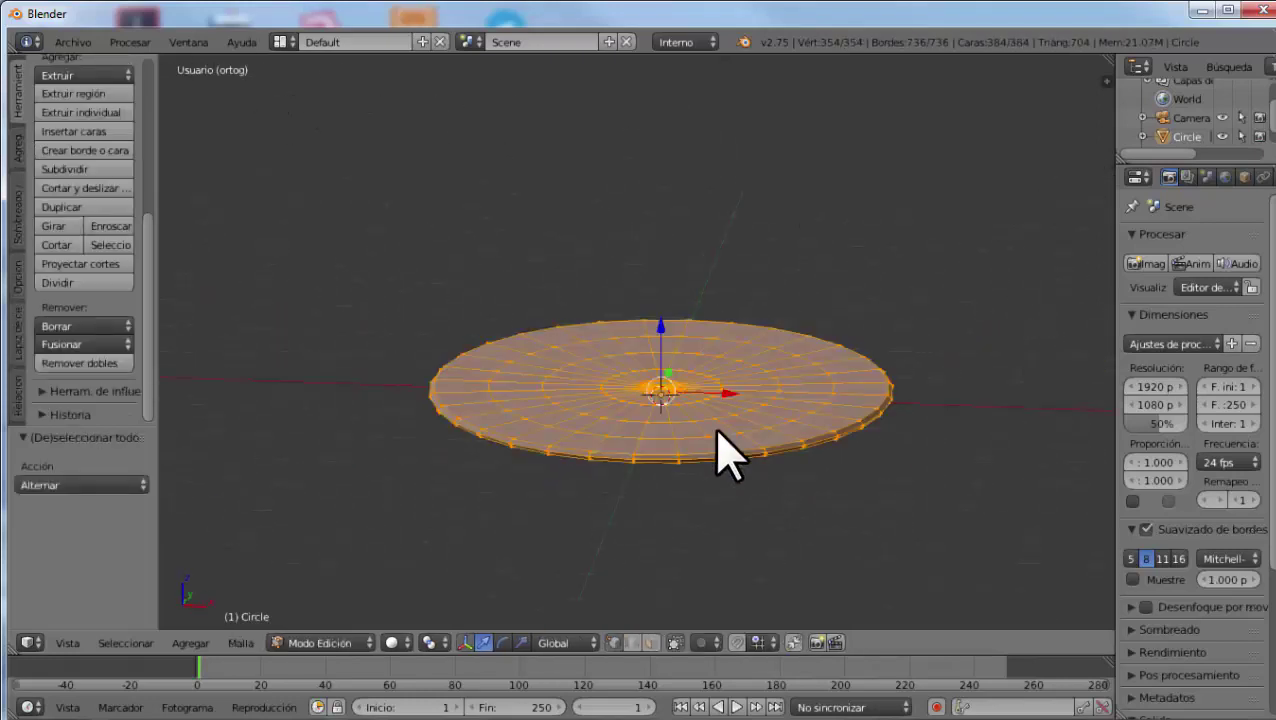
scroll(1180, 178, down, 2)
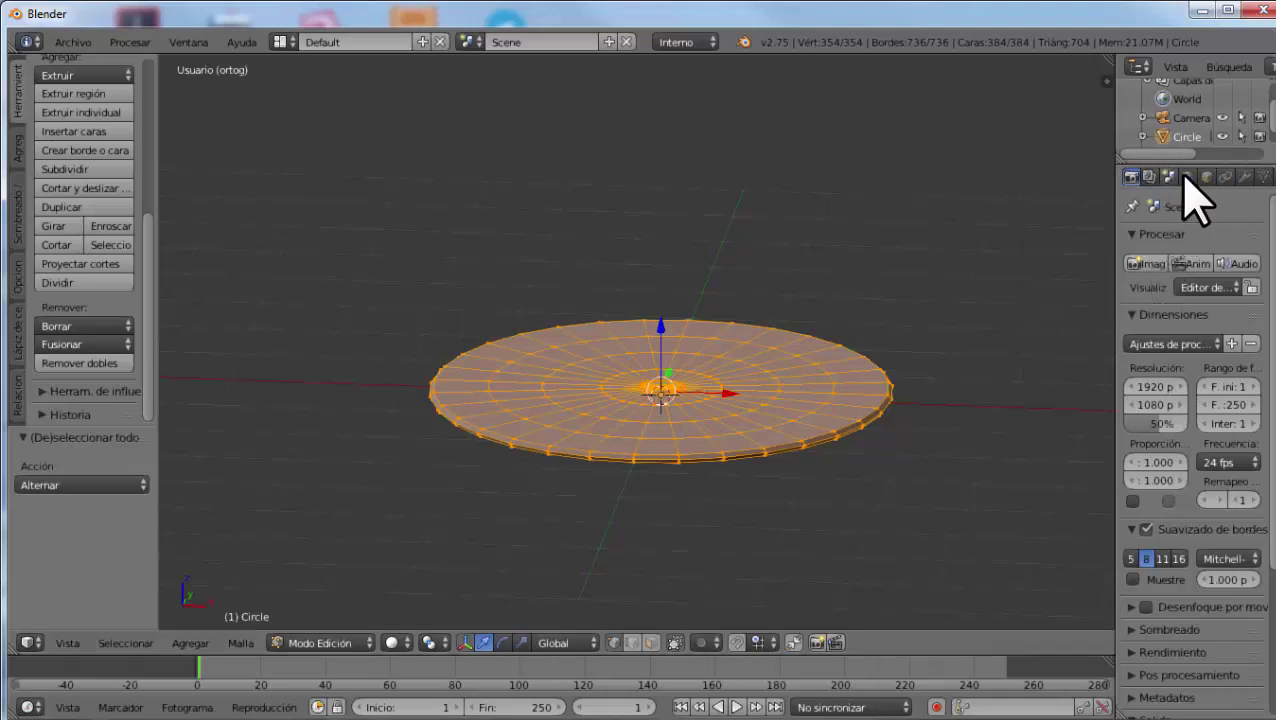
click(1225, 177)
click(1195, 241)
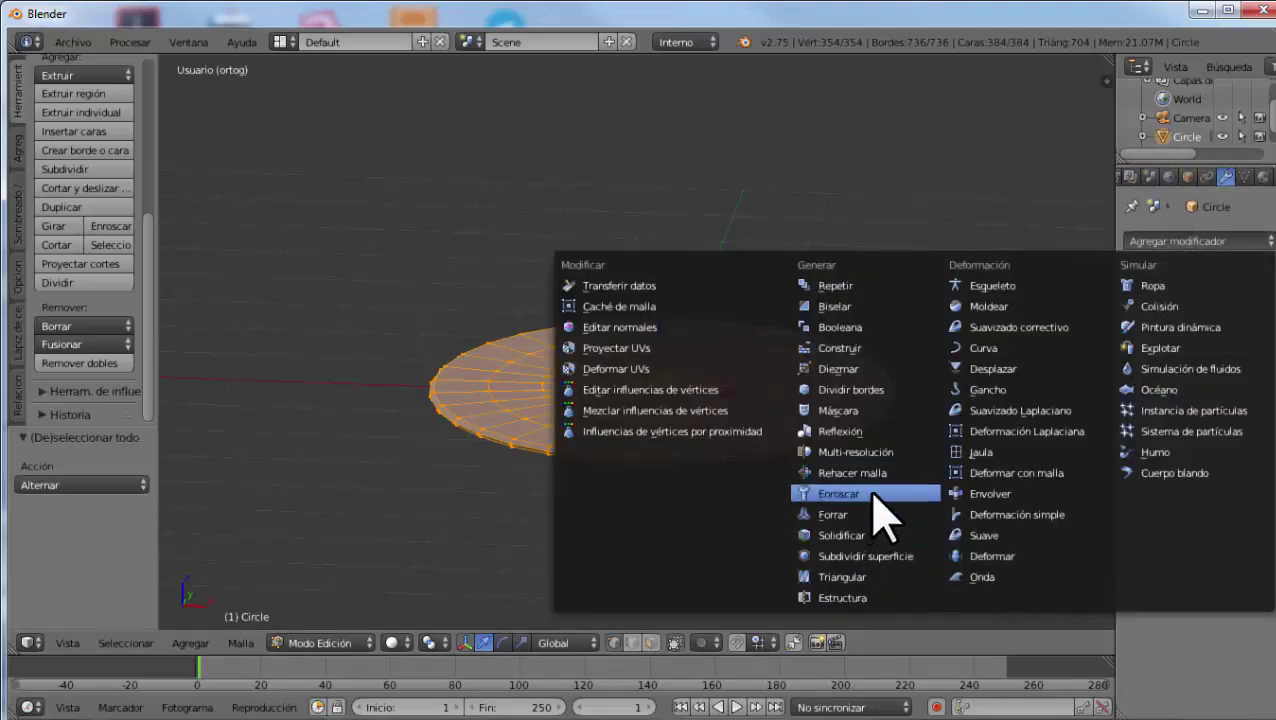
Add a Subdivision Surface modifier with viewport level 2 and return to Object Mode
click(849, 559)
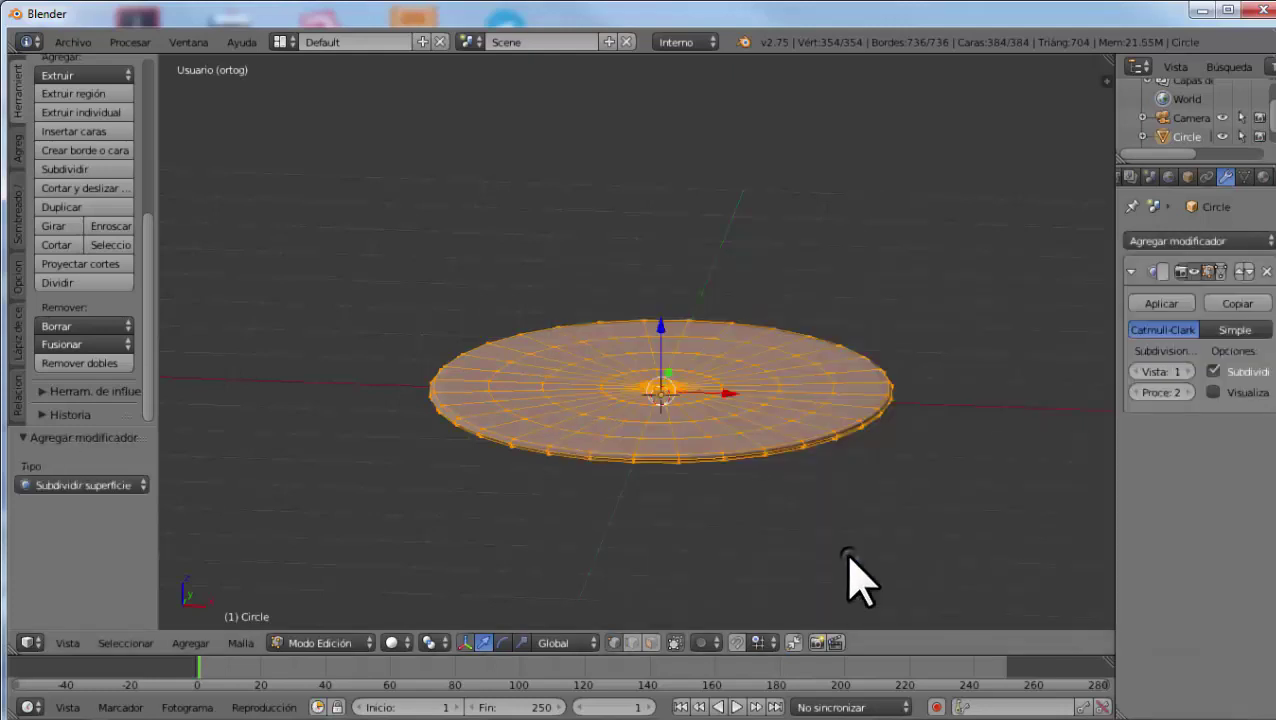
click(1188, 371)
click(1188, 371)
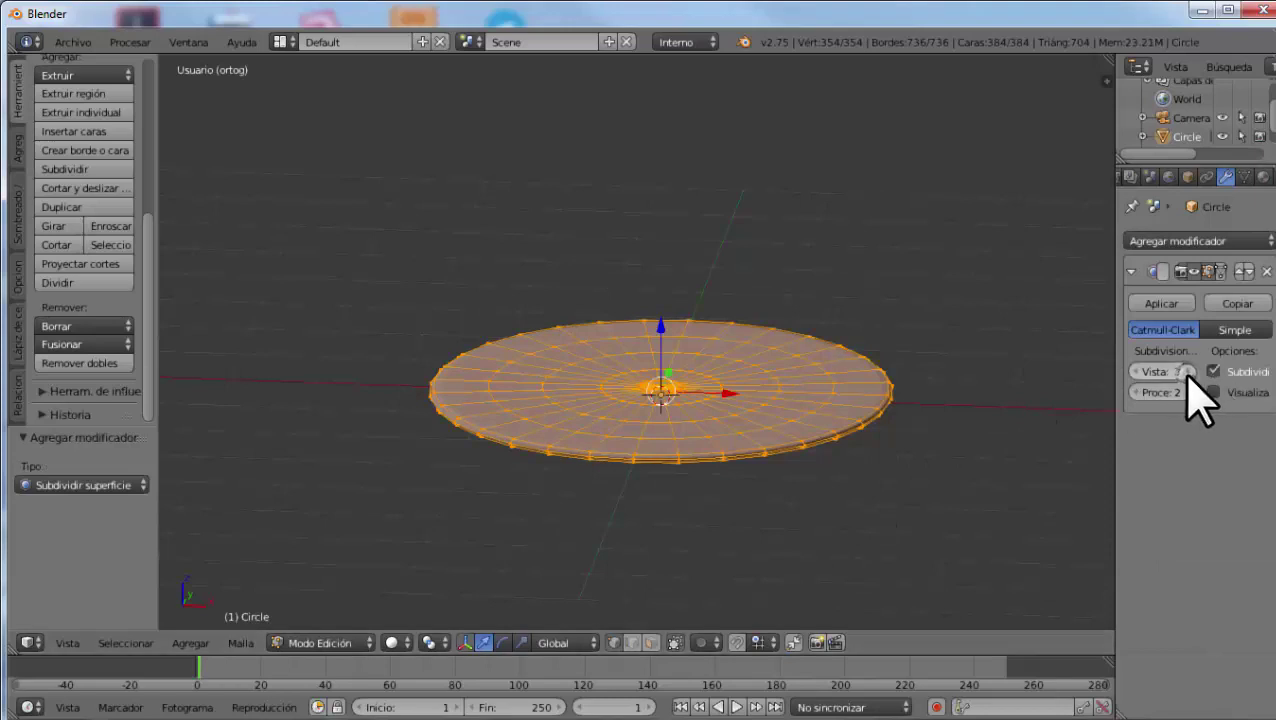
click(1137, 372)
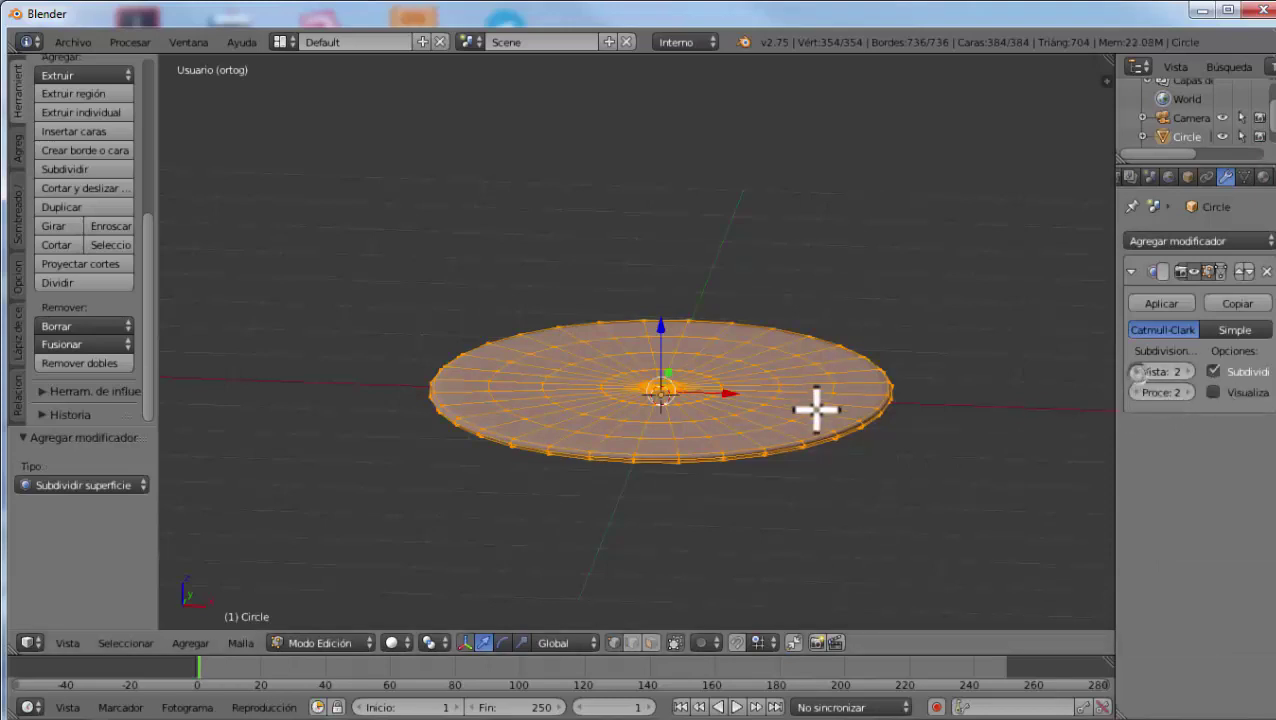
key(Tab)
mouse_move(806, 461)
middle_down()
mouse_move(786, 427)
mouse_move(752, 460)
mouse_move(800, 478)
mouse_move(789, 498)
mouse_move(712, 461)
middle_up()
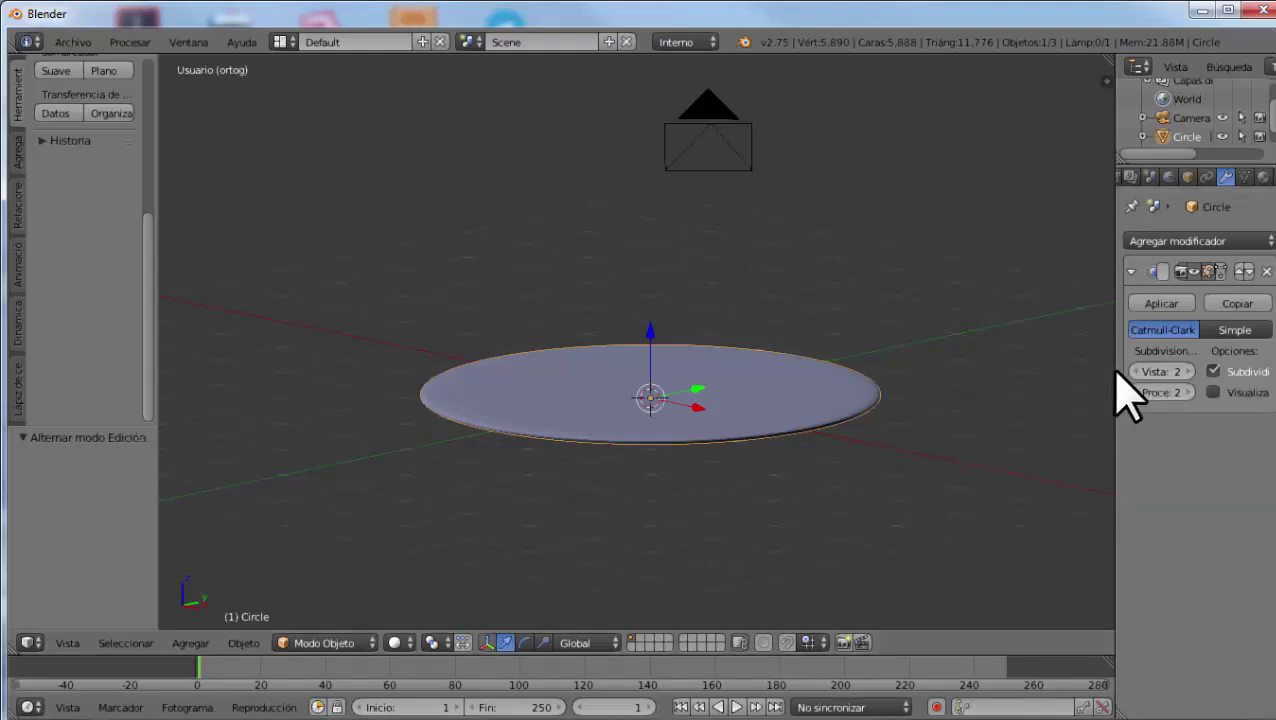
Widen the properties panel and set the disc's faces to Smooth shading
drag(1116, 372, 1062, 372)
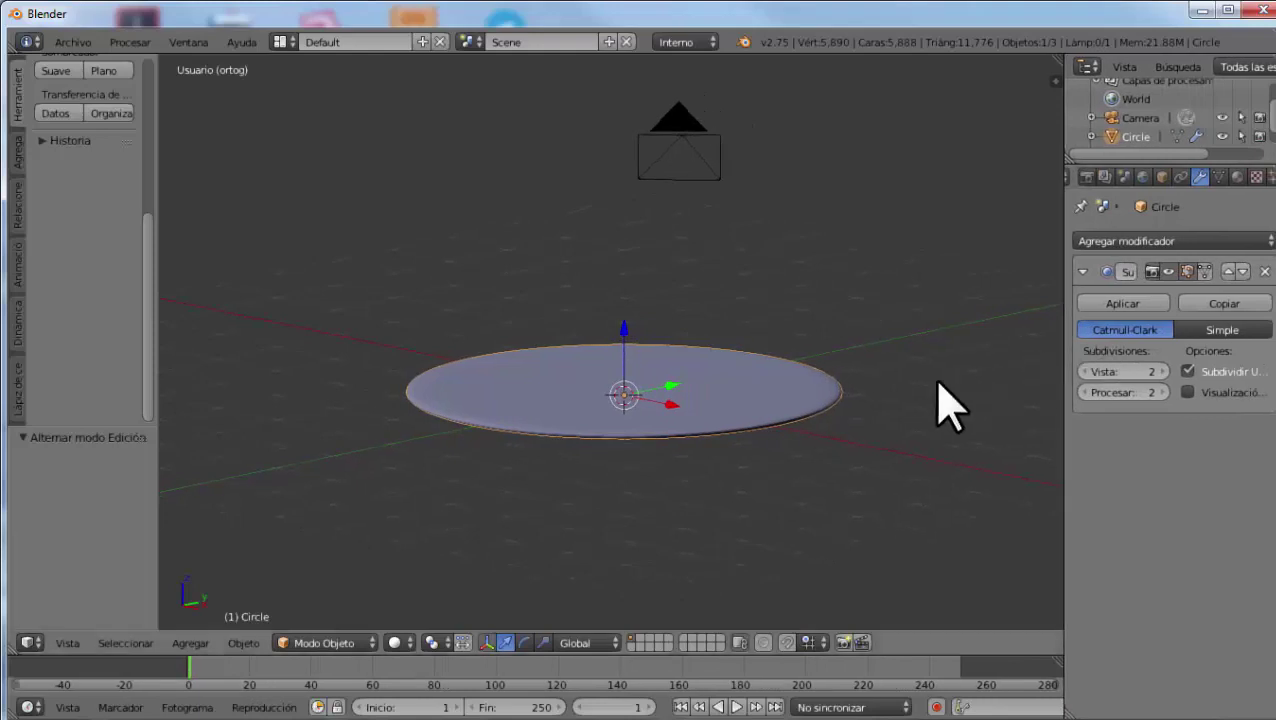
key(Tab)
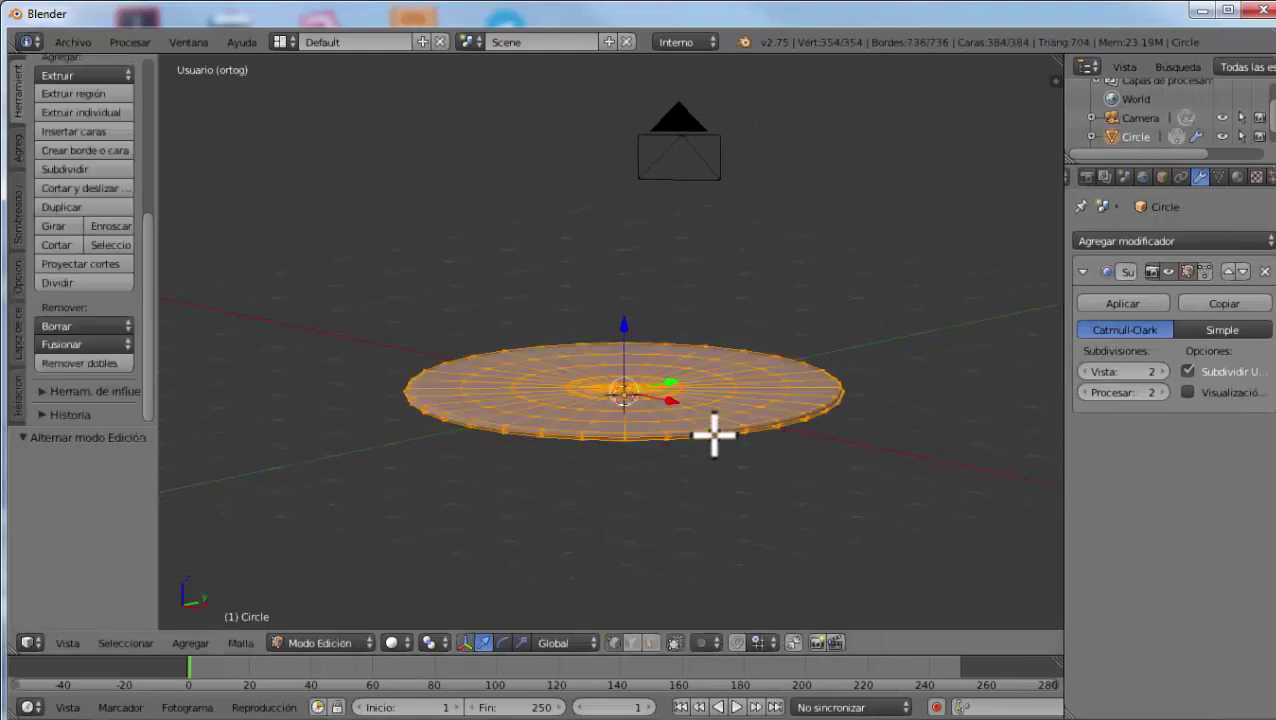
scroll(713, 436, up, 3)
scroll(713, 436, up, 1)
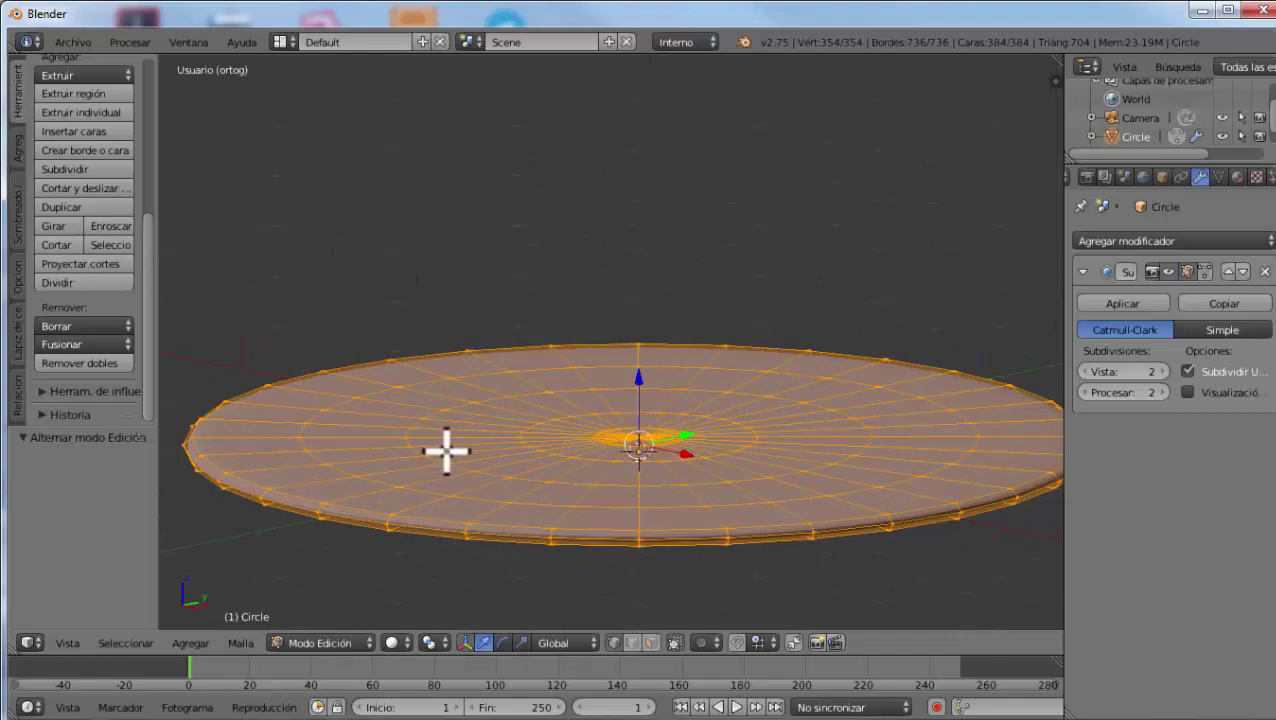
click(15, 215)
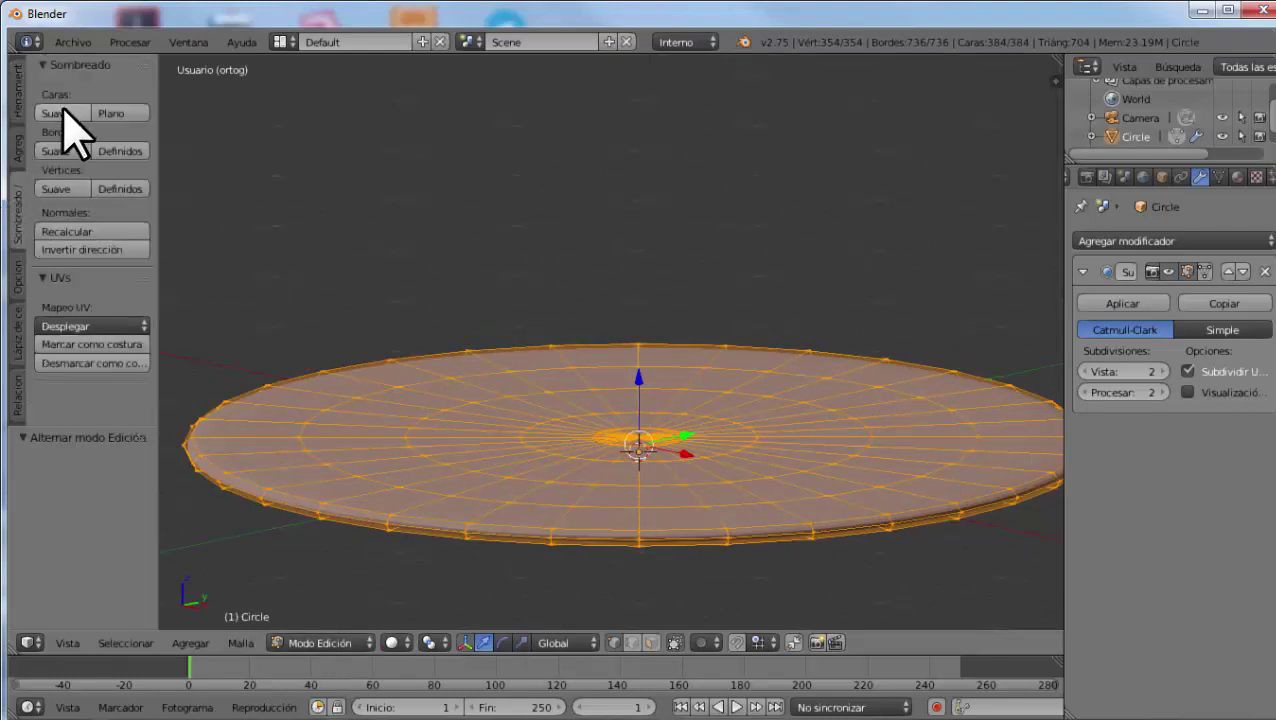
key(Tab)
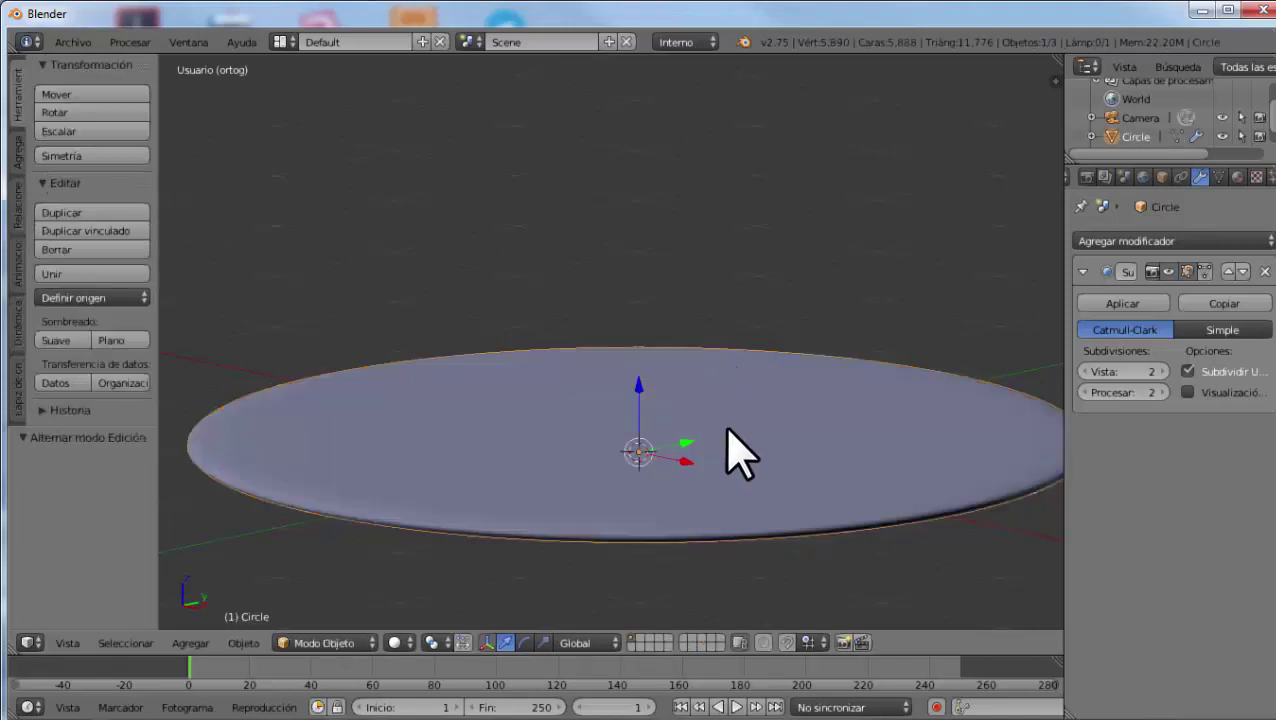
mouse_move(741, 455)
middle_down()
mouse_move(741, 484)
mouse_move(735, 427)
middle_up()
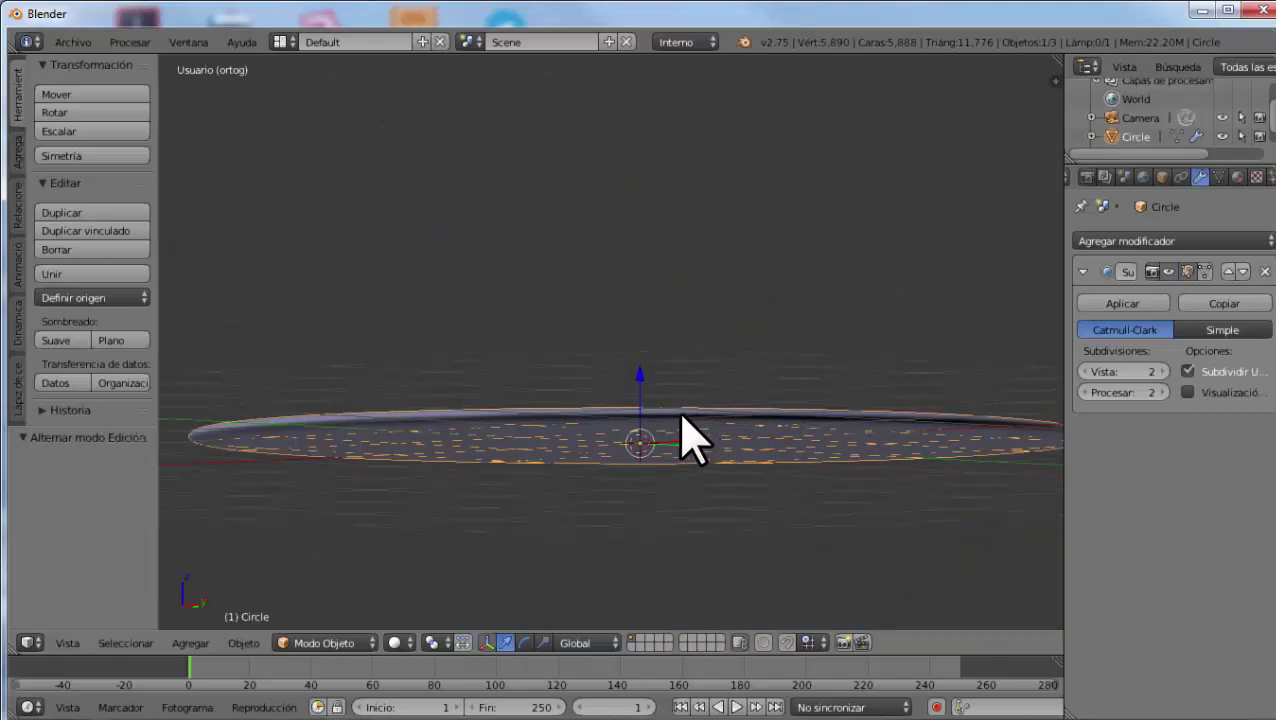
middle_drag(686, 436, 682, 462)
Select the disc's centre vertices from above and below, then deselect and tilt the view
key(Tab)
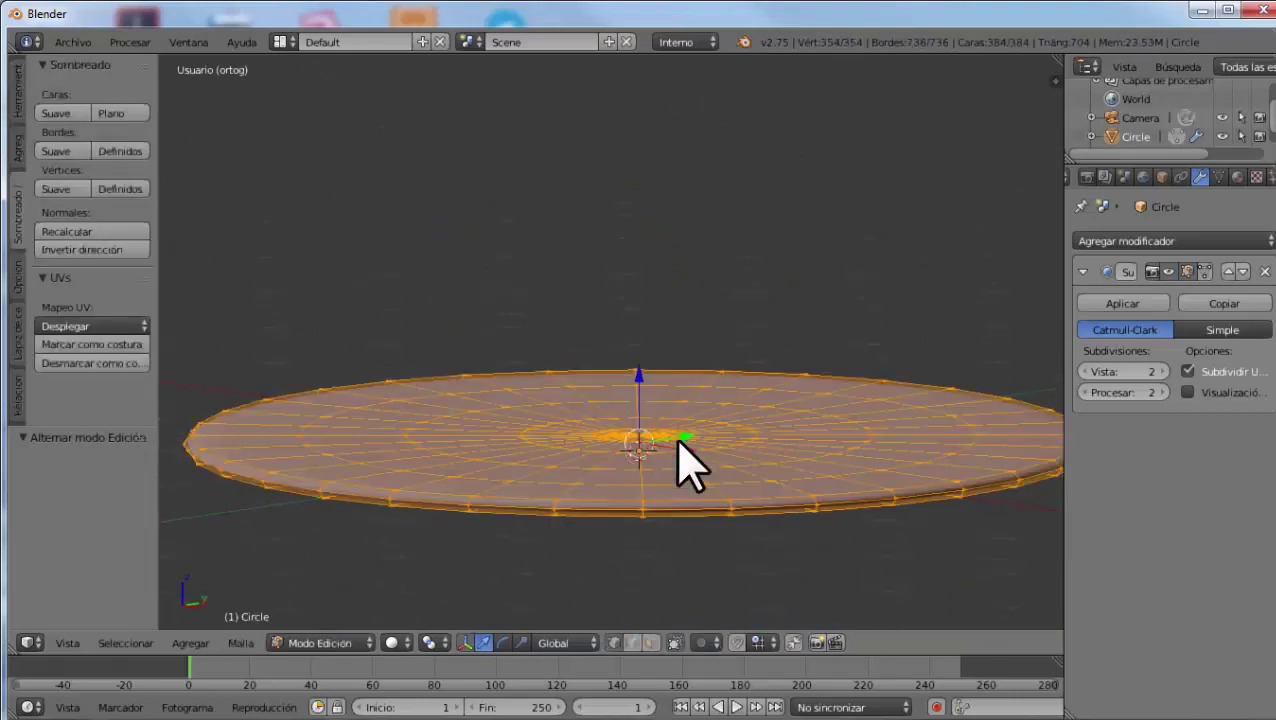
key(a)
middle_drag(649, 484, 684, 510)
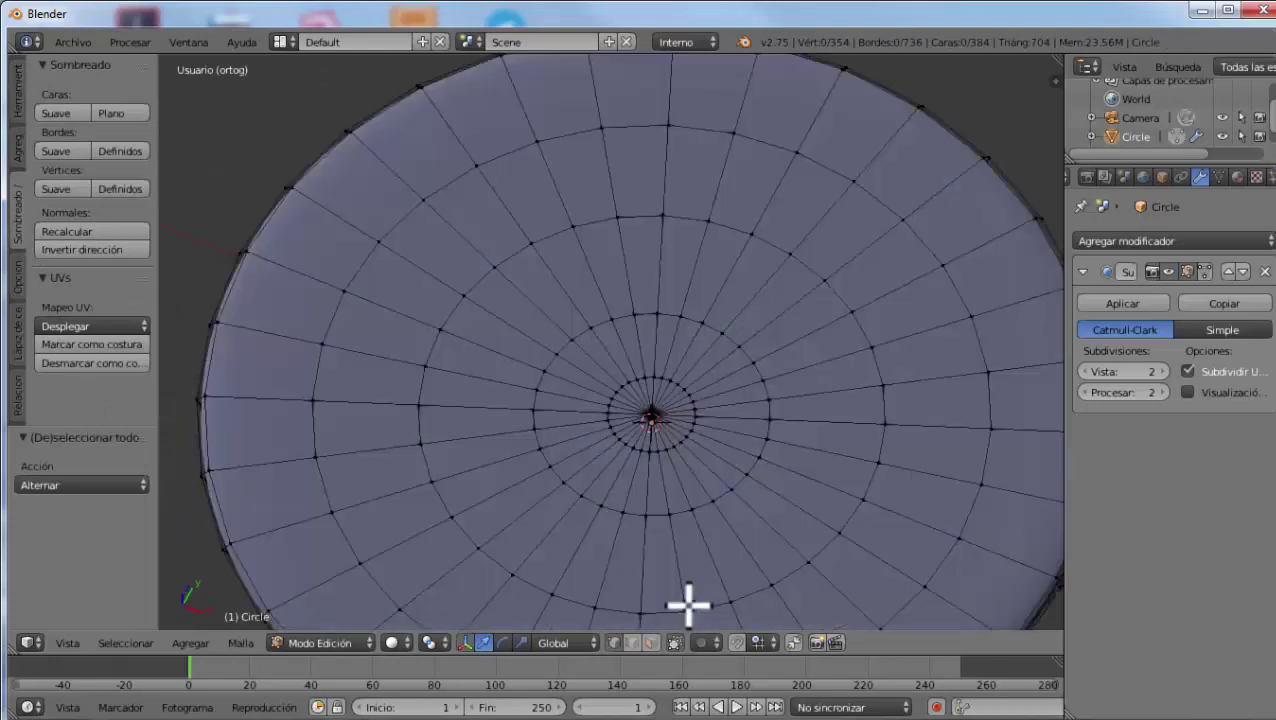
scroll(676, 496, up, 3)
right_click(651, 397)
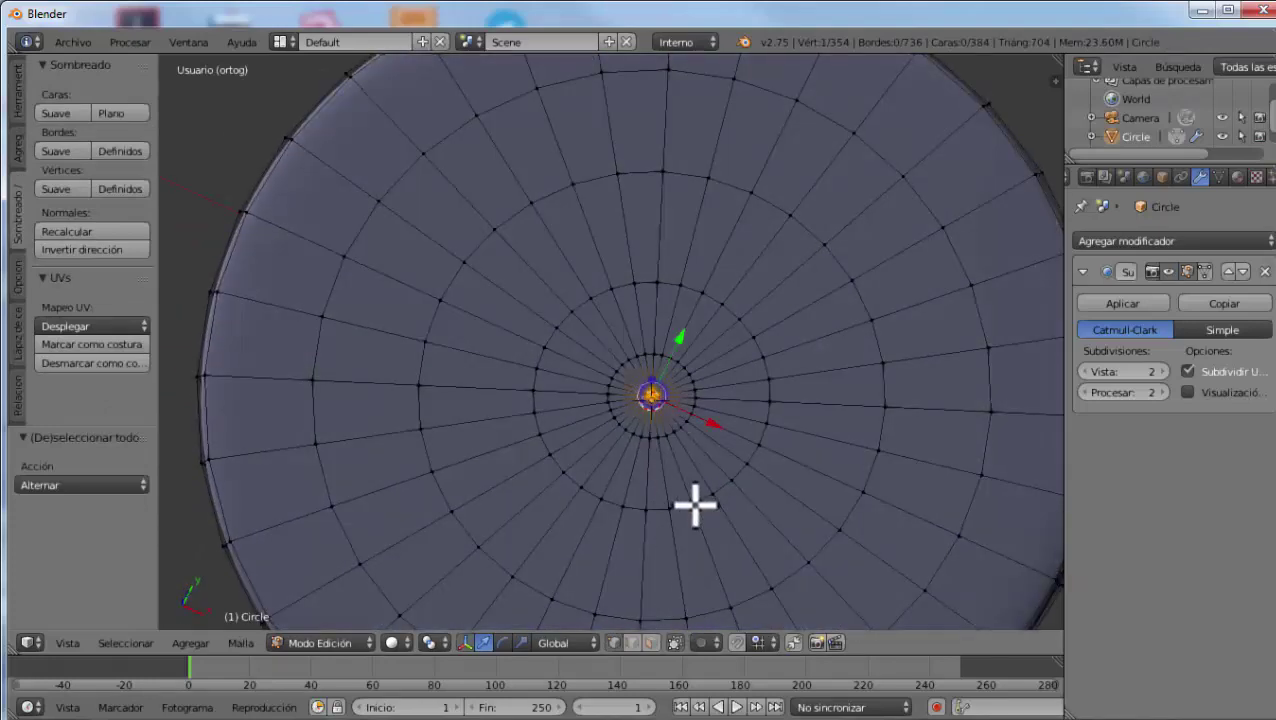
middle_drag(703, 498, 743, 217)
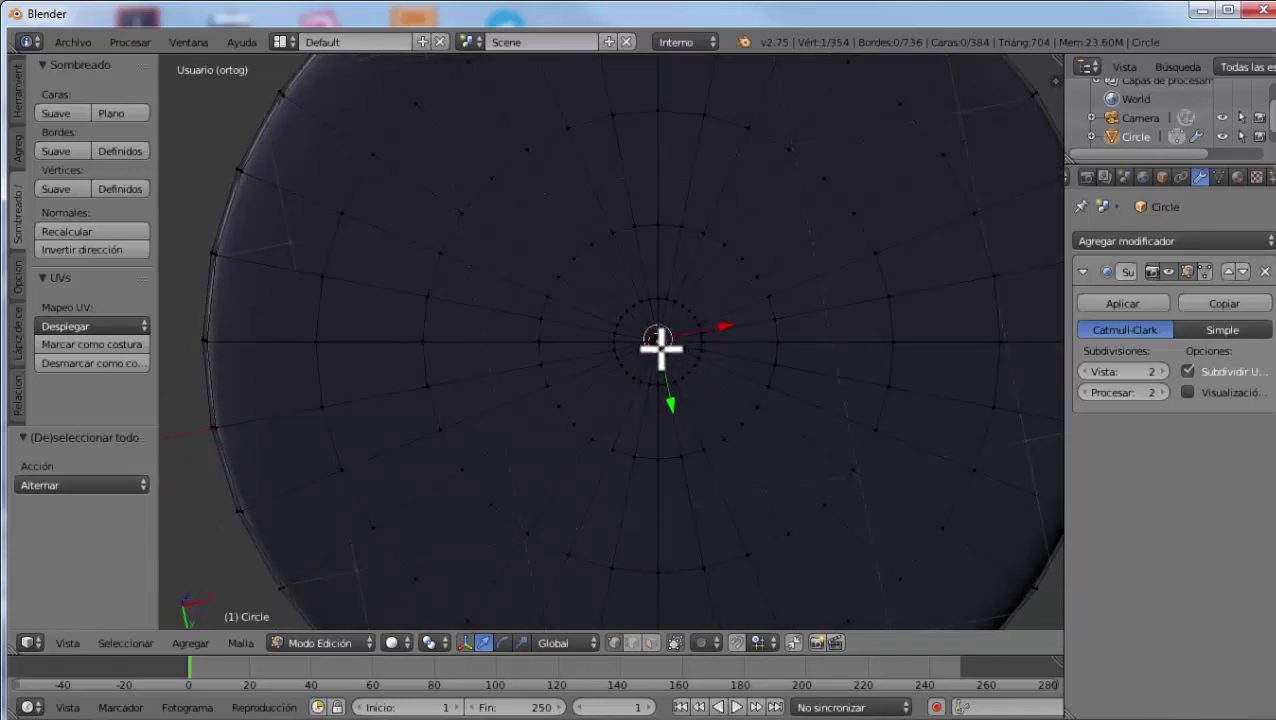
shift+right_click(660, 340)
mouse_move(749, 293)
middle_down()
mouse_move(735, 416)
mouse_move(746, 570)
mouse_move(741, 66)
mouse_move(746, 85)
middle_up()
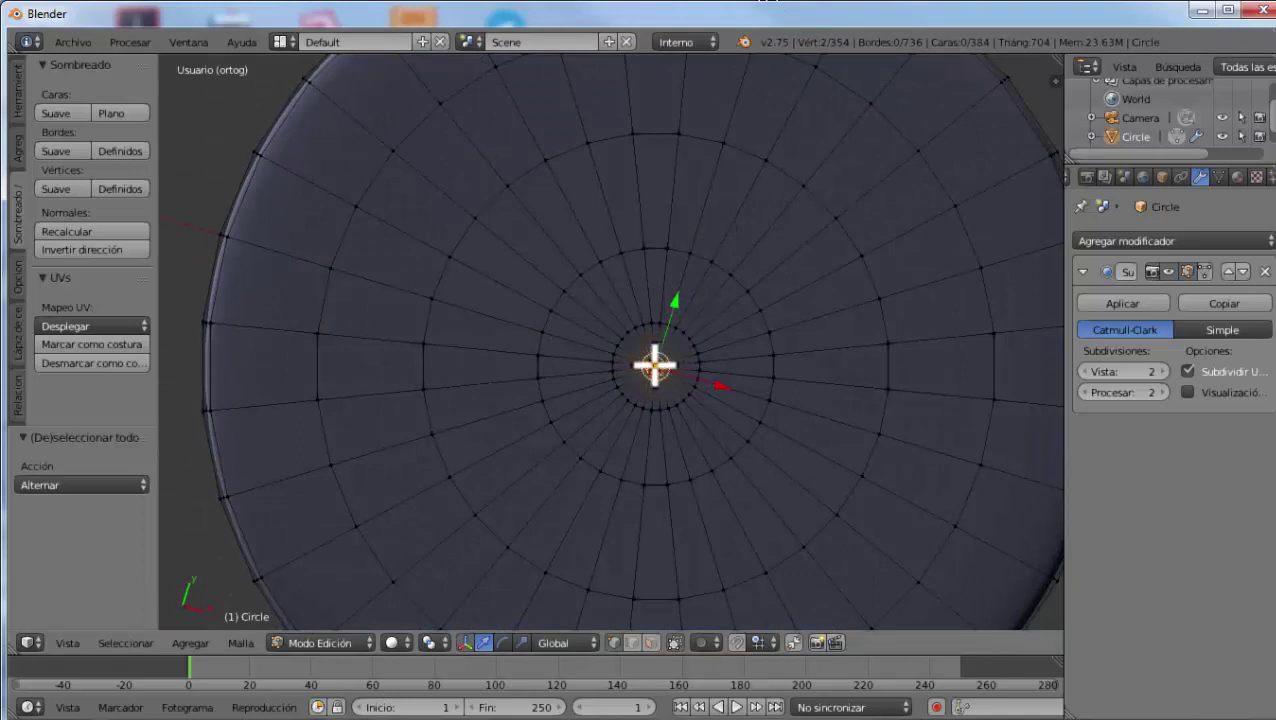
key(a)
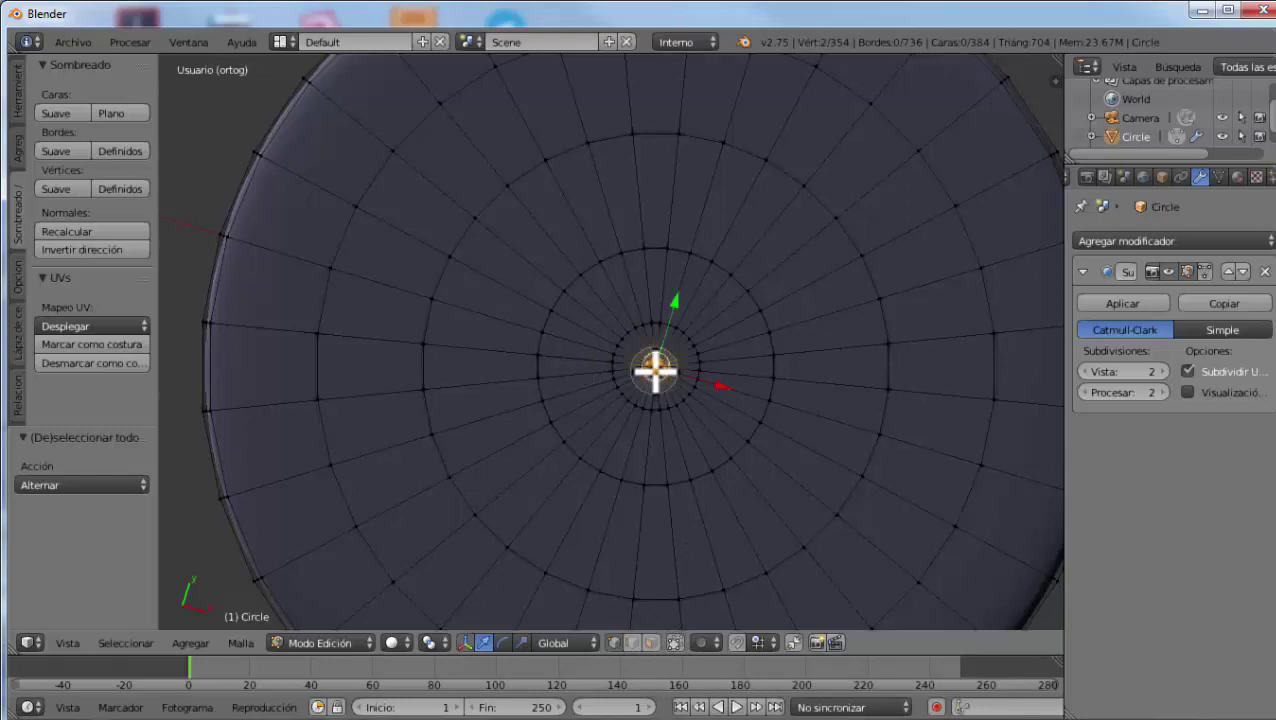
mouse_move(735, 493)
middle_down()
mouse_move(755, 187)
mouse_move(740, 404)
middle_up()
View the disc from the front, trying and cancelling a vertical raise of the centre
key(KP_1)
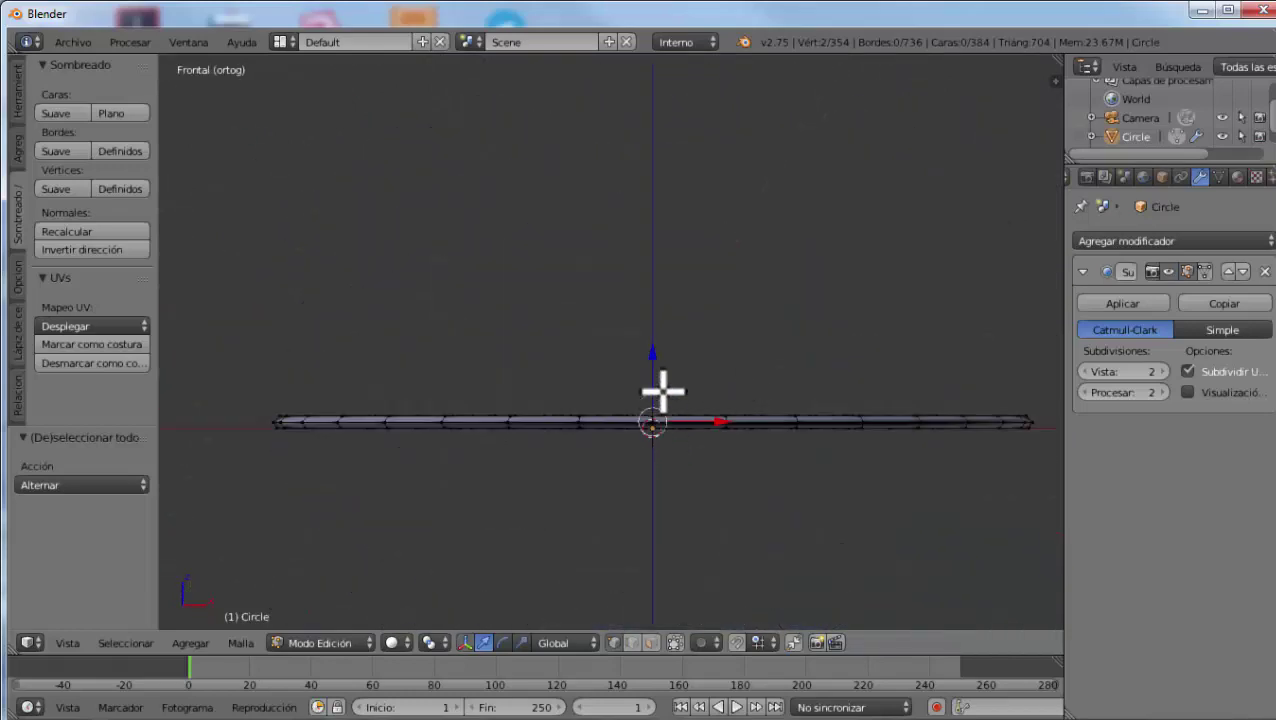
key(g)
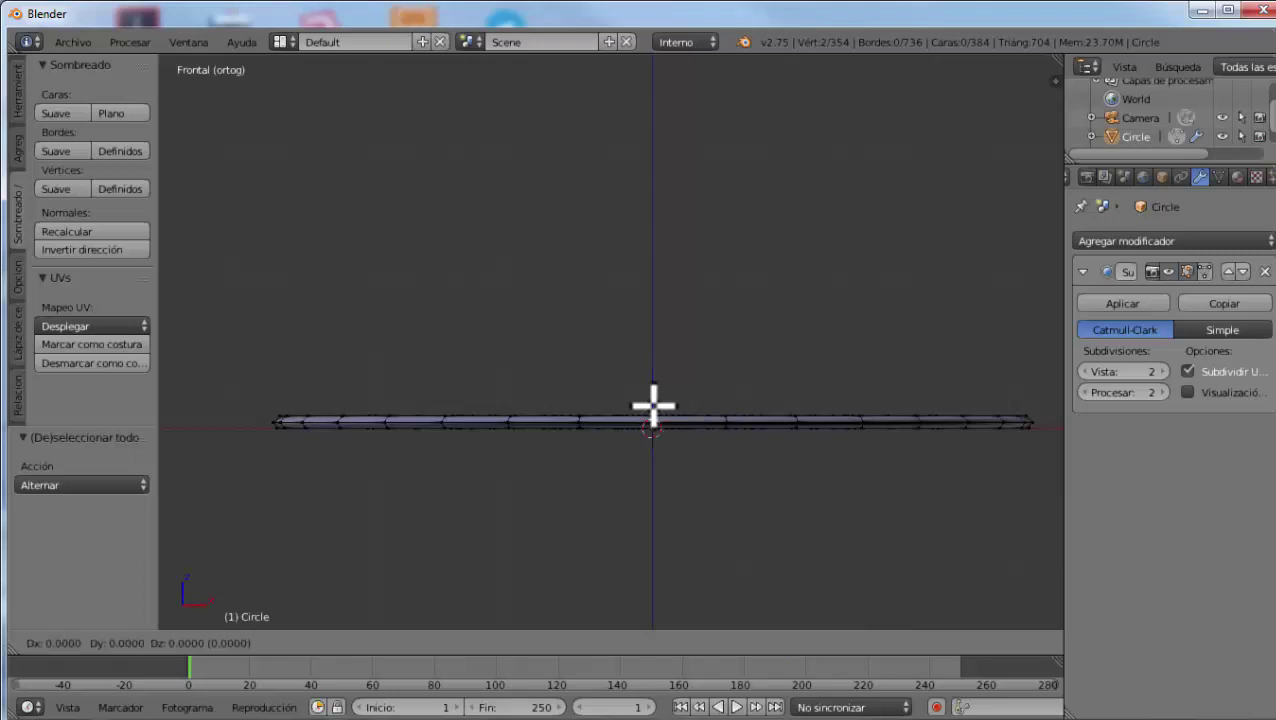
key(z)
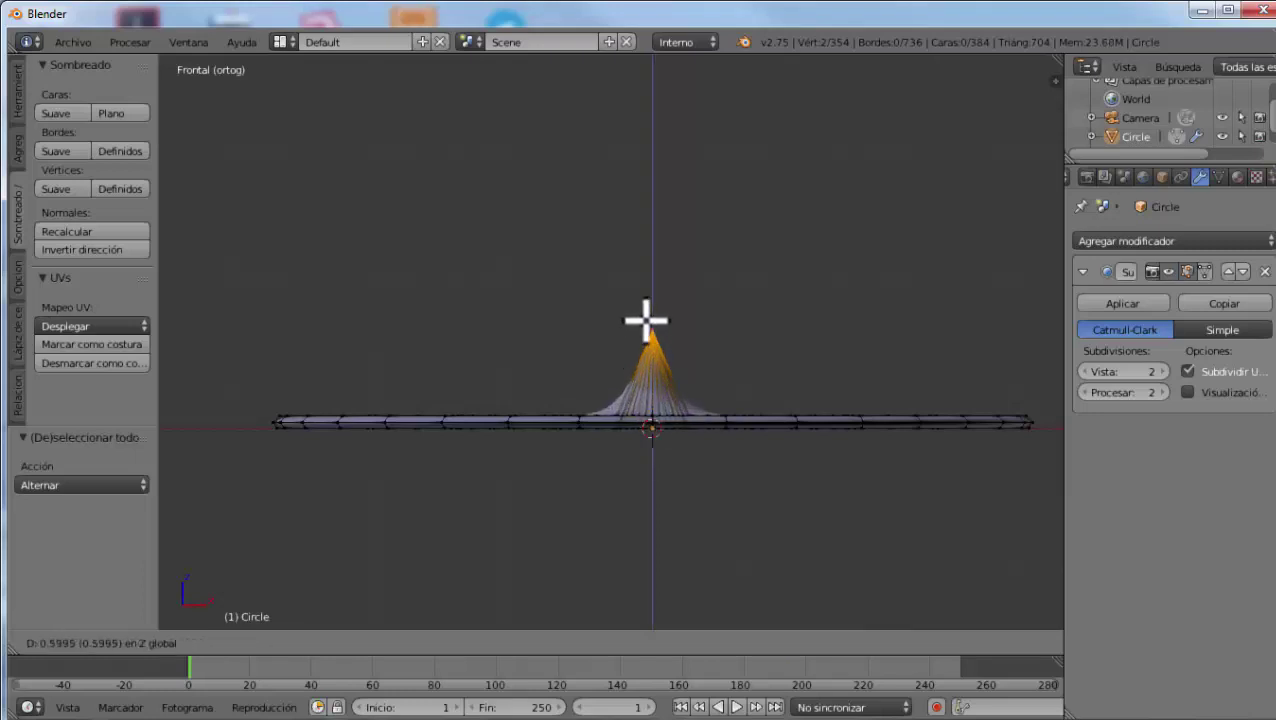
key(Escape)
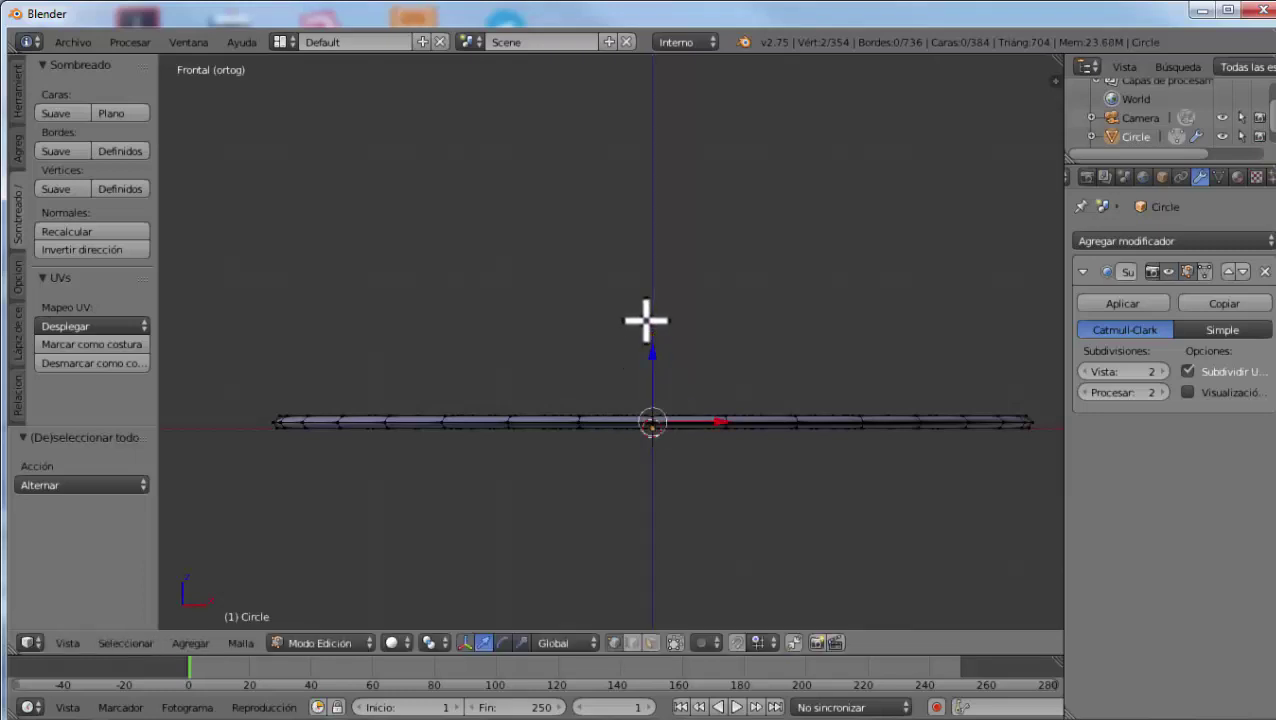
Turn on Connected proportional editing with a Sphere falloff
click(708, 641)
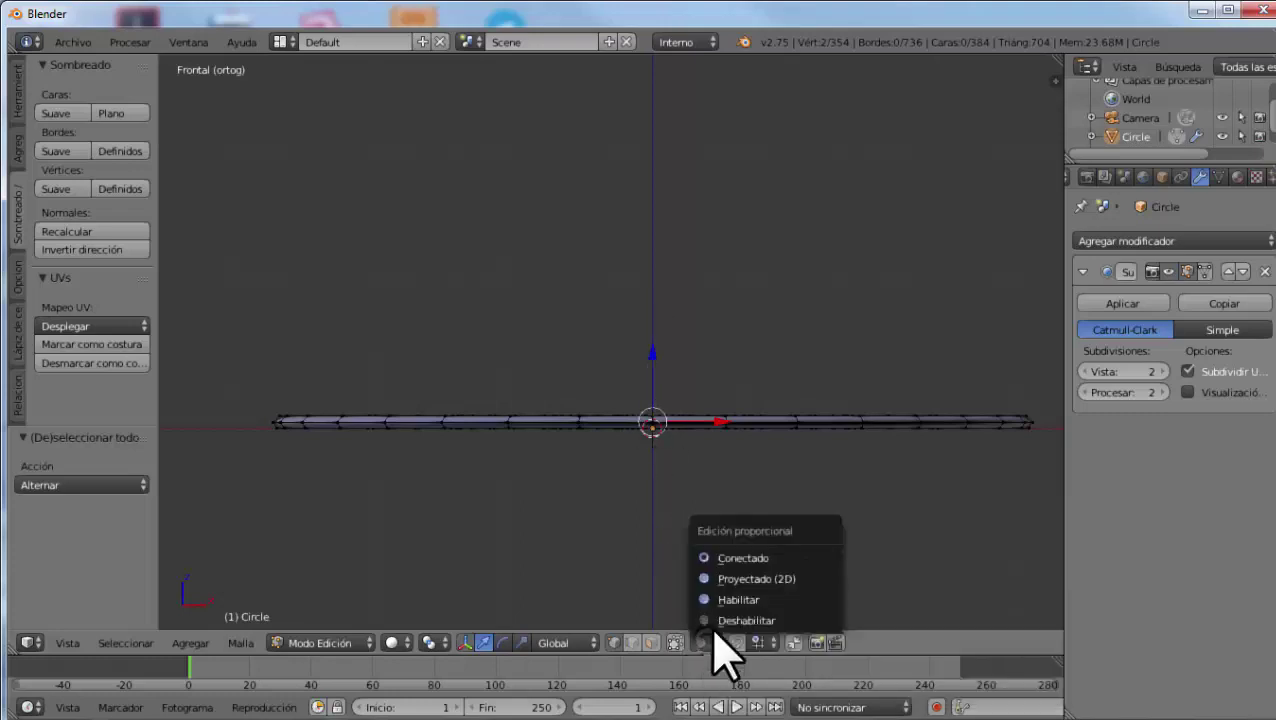
click(730, 557)
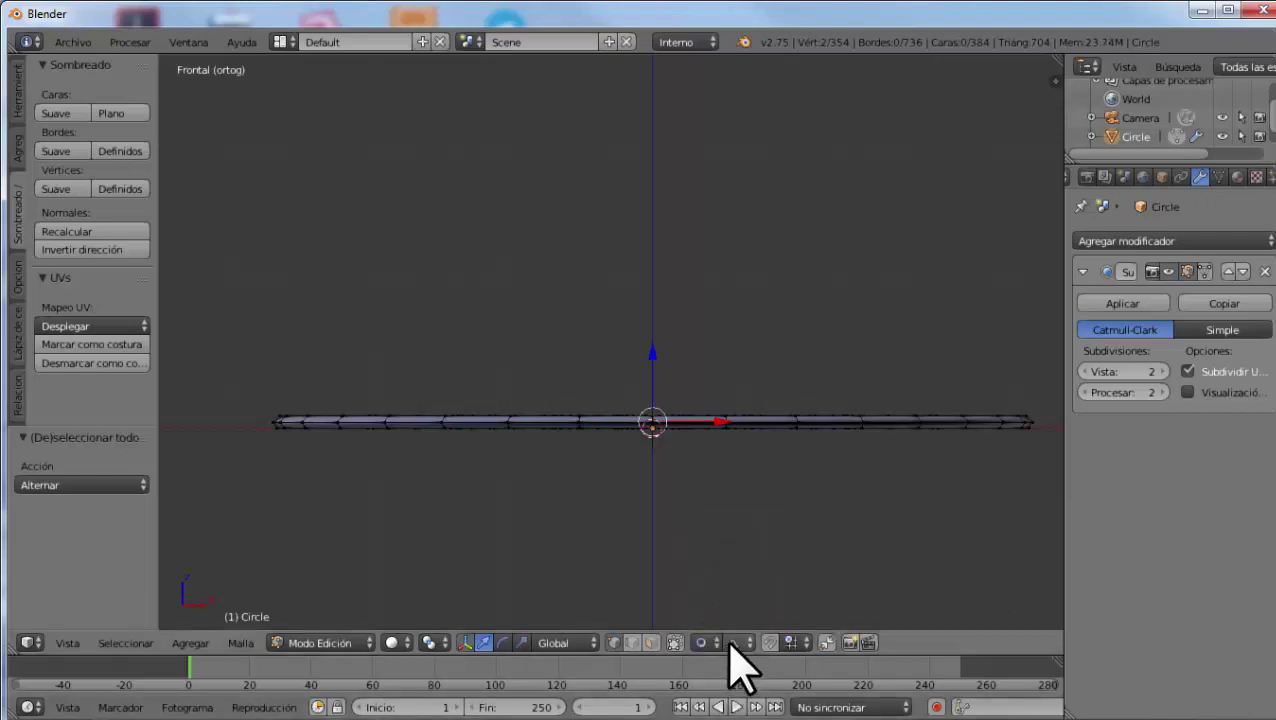
click(731, 643)
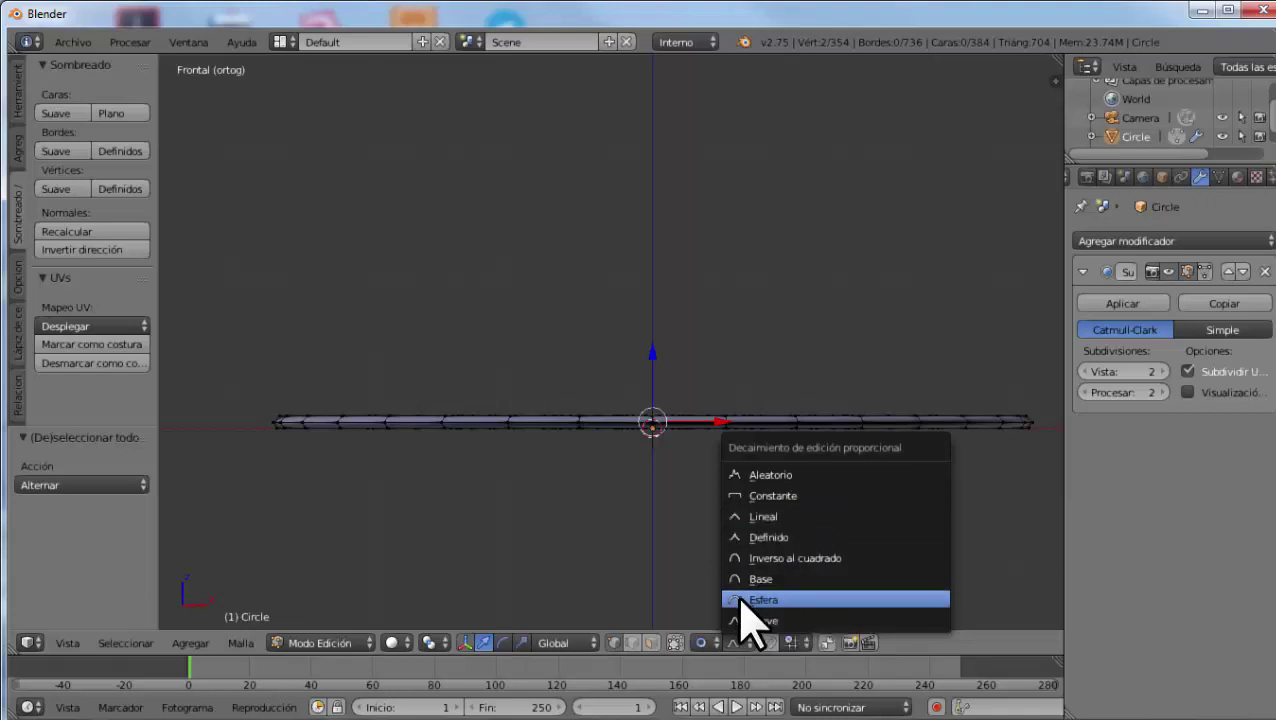
click(742, 600)
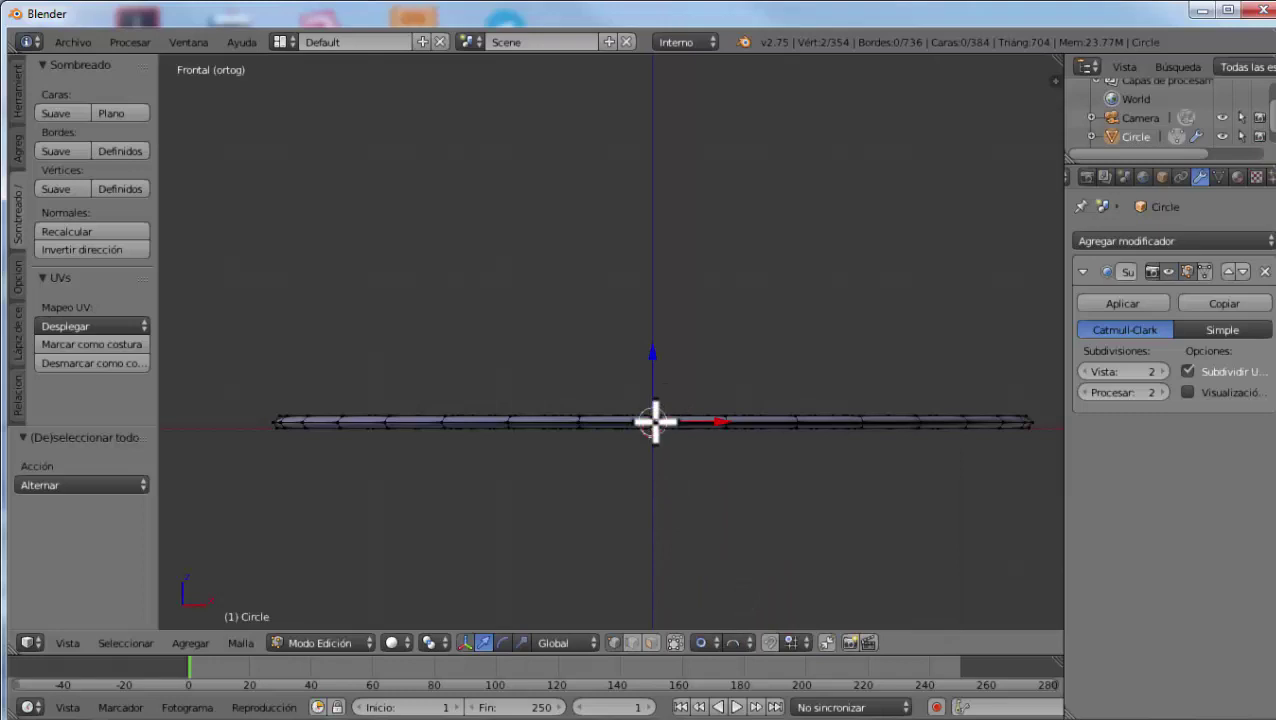
key(g)
key(z)
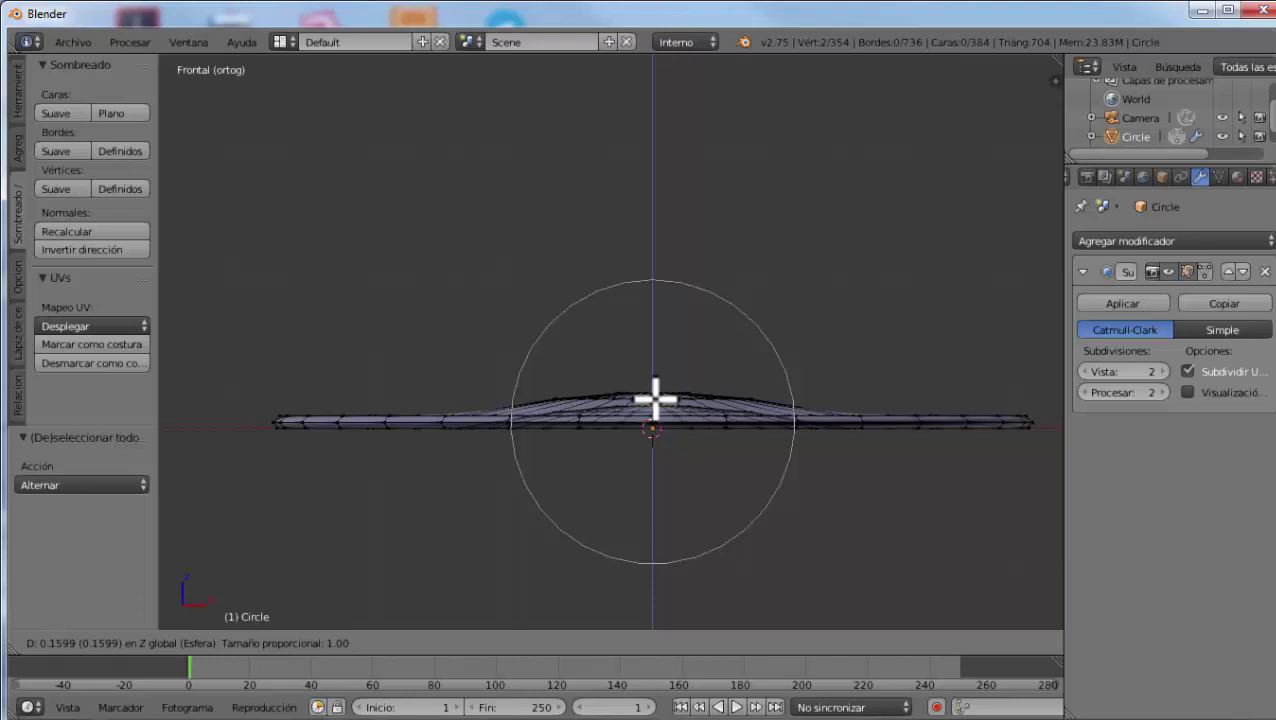
scroll(655, 399, down, 1)
scroll(655, 399, down, 1)
scroll(655, 399, down, 2)
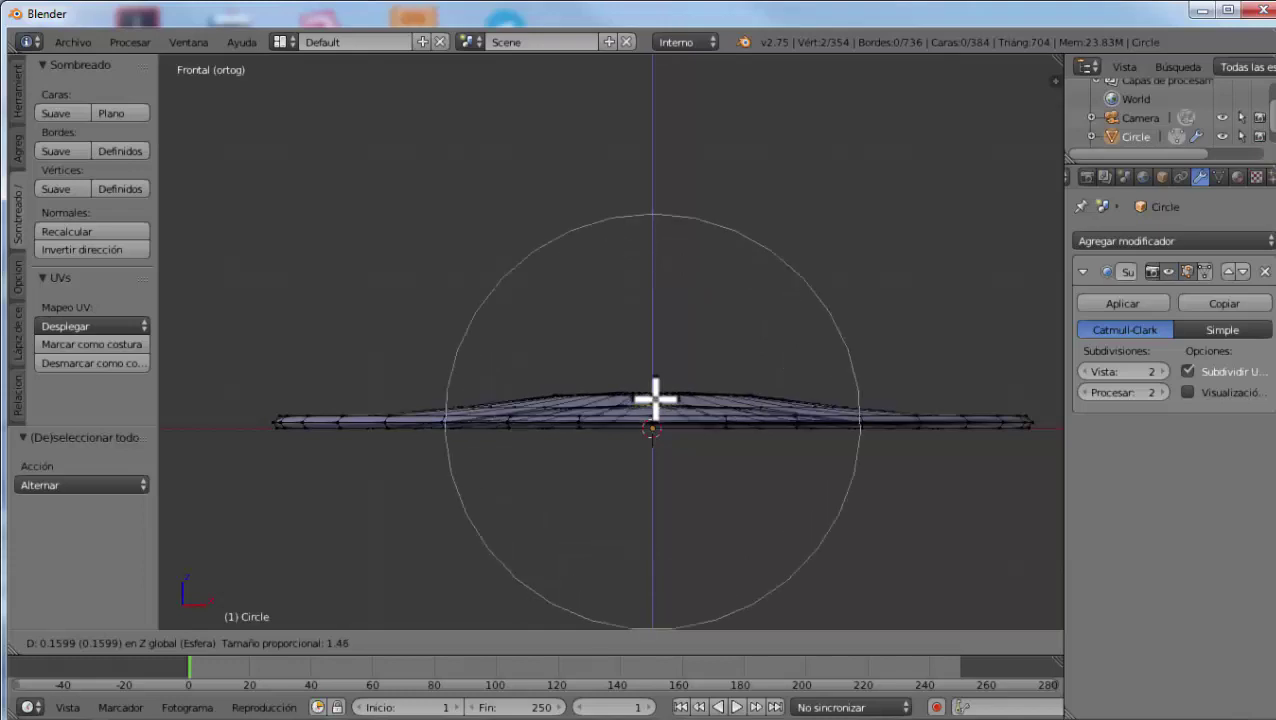
scroll(655, 399, down, 2)
scroll(655, 399, down, 3)
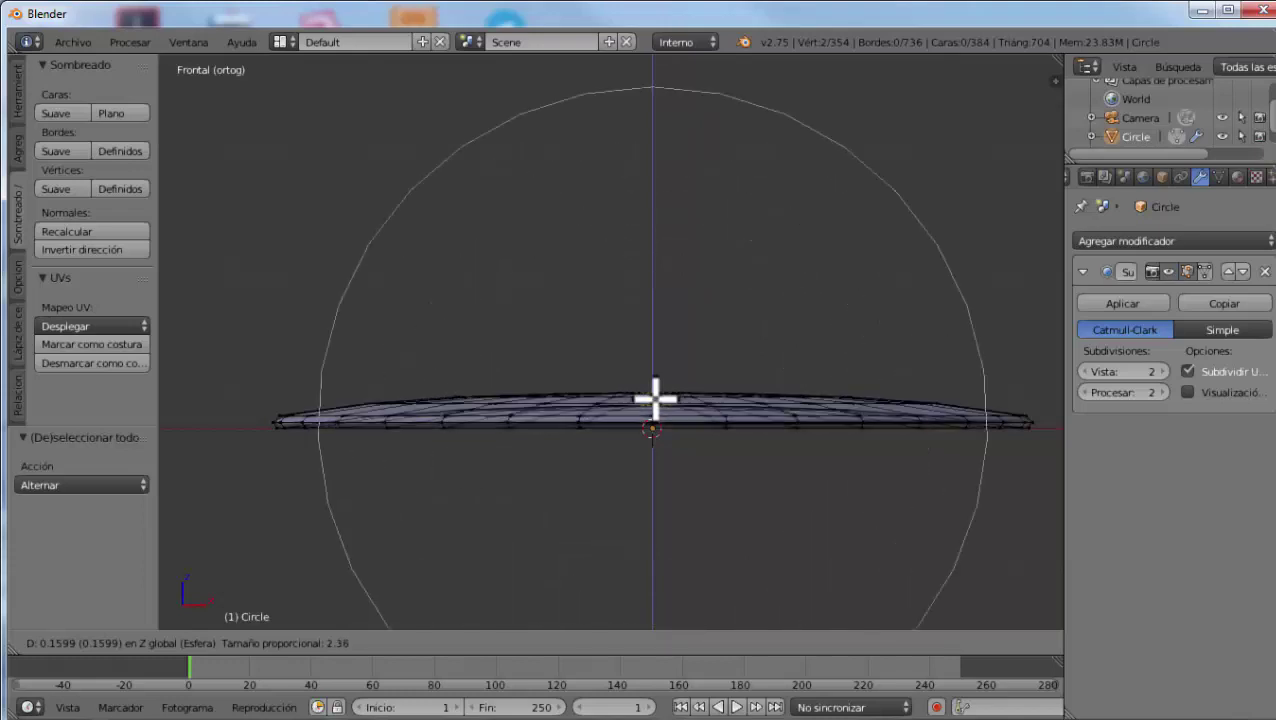
scroll(655, 399, down, 1)
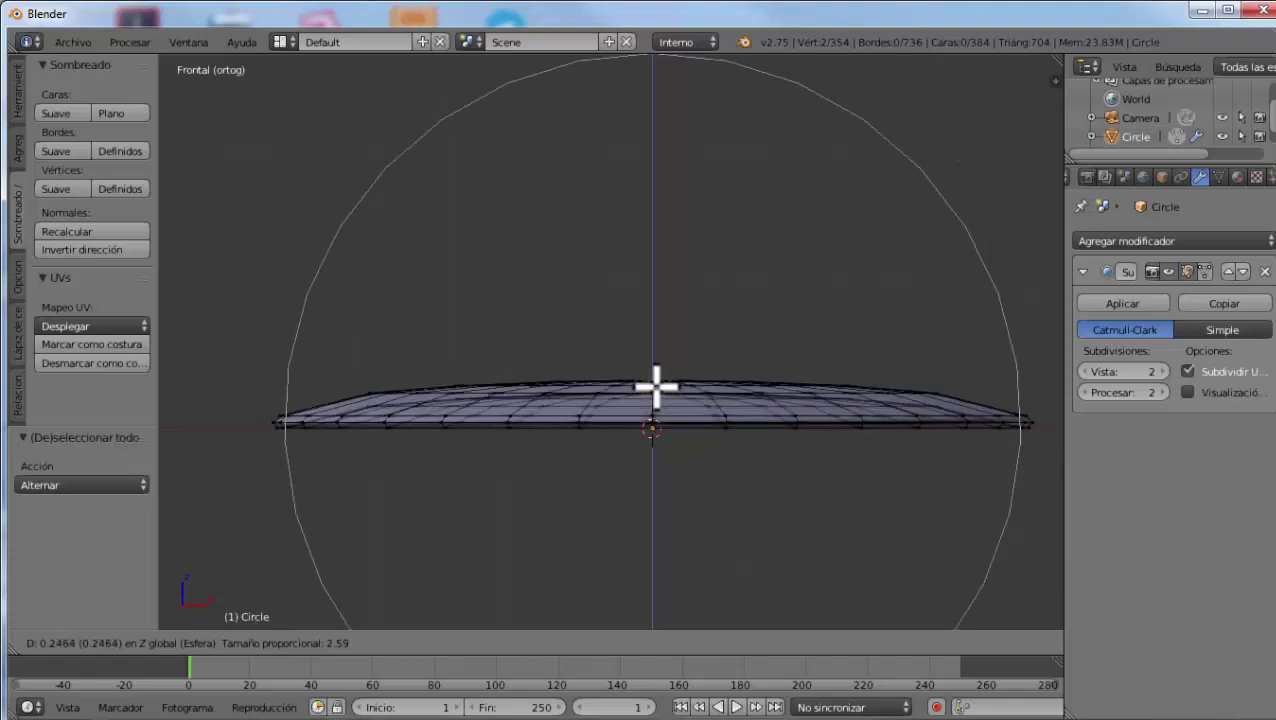
scroll(655, 389, up, 3)
scroll(655, 389, down, 3)
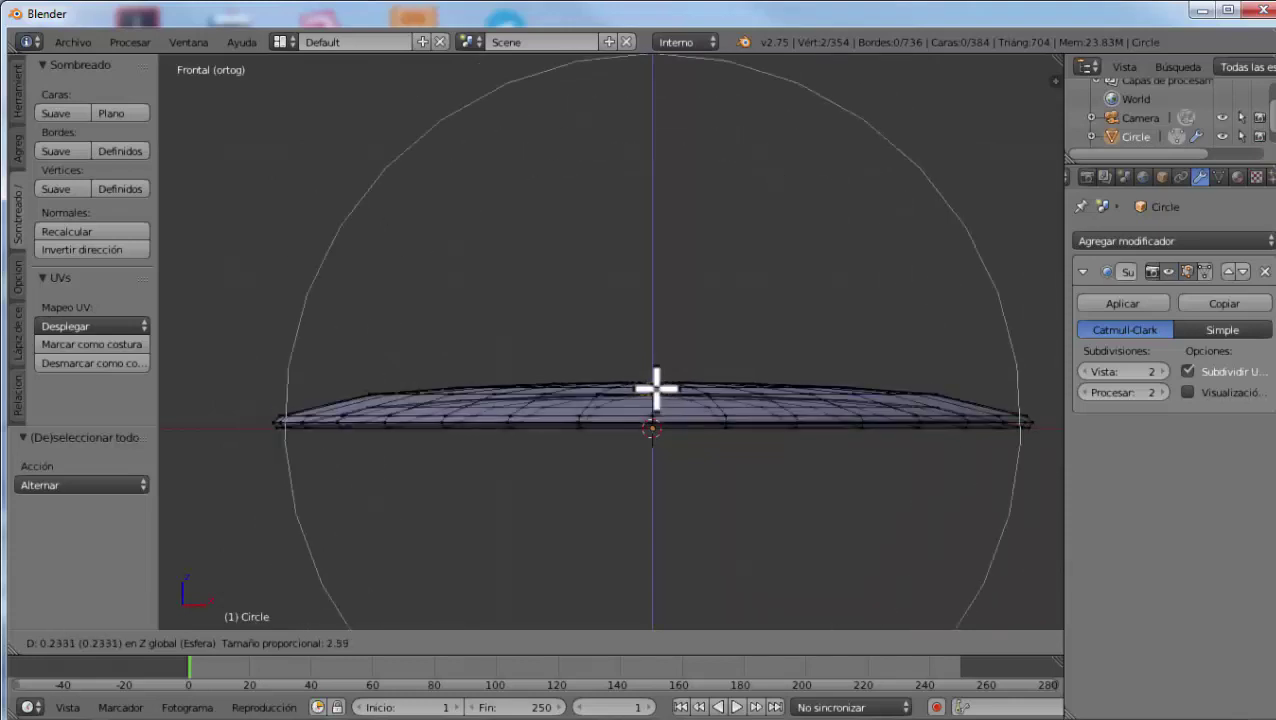
click(655, 389)
mouse_move(655, 390)
middle_down()
mouse_move(638, 521)
mouse_move(663, 424)
mouse_move(612, 374)
mouse_move(607, 347)
mouse_move(604, 379)
mouse_move(513, 333)
mouse_move(493, 379)
mouse_move(504, 436)
mouse_move(583, 517)
mouse_move(726, 530)
mouse_move(806, 487)
mouse_move(784, 432)
middle_up()
key(Tab)
key(Tab)
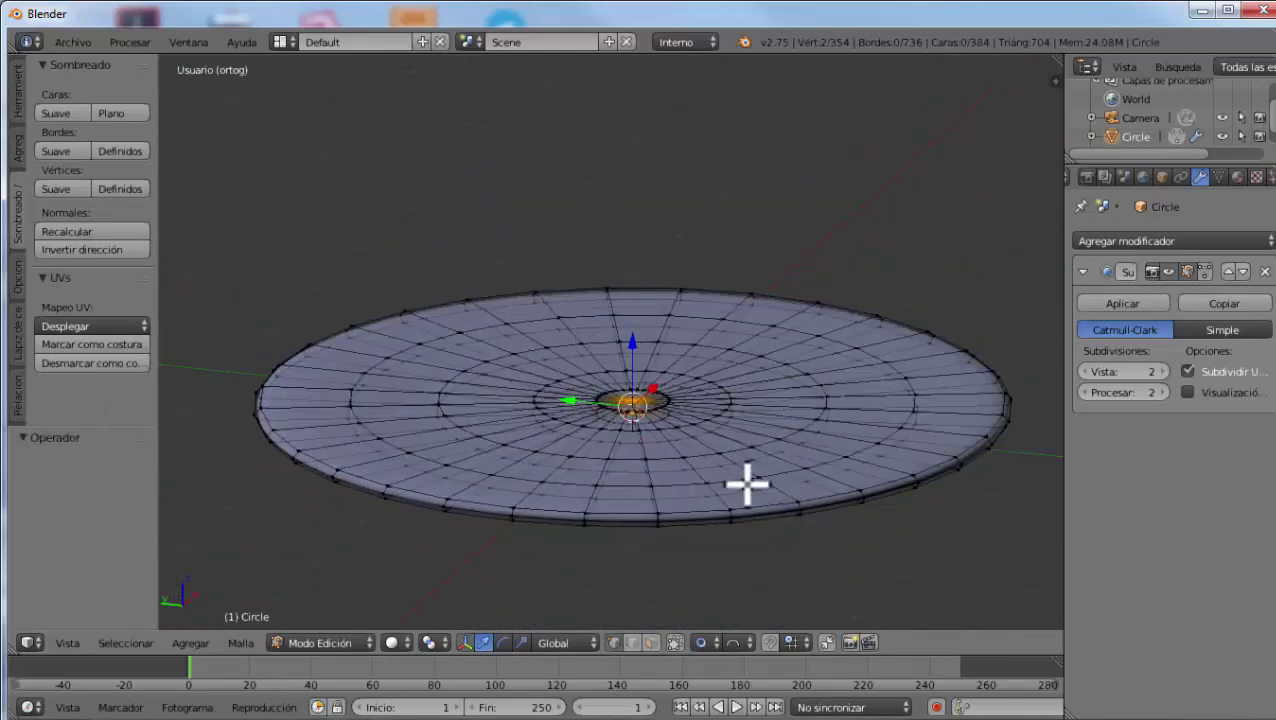
View the disc from the front and switch proportional falloff to Smooth
mouse_move(746, 484)
middle_down()
mouse_move(743, 447)
mouse_move(746, 460)
middle_up()
key(KP_1)
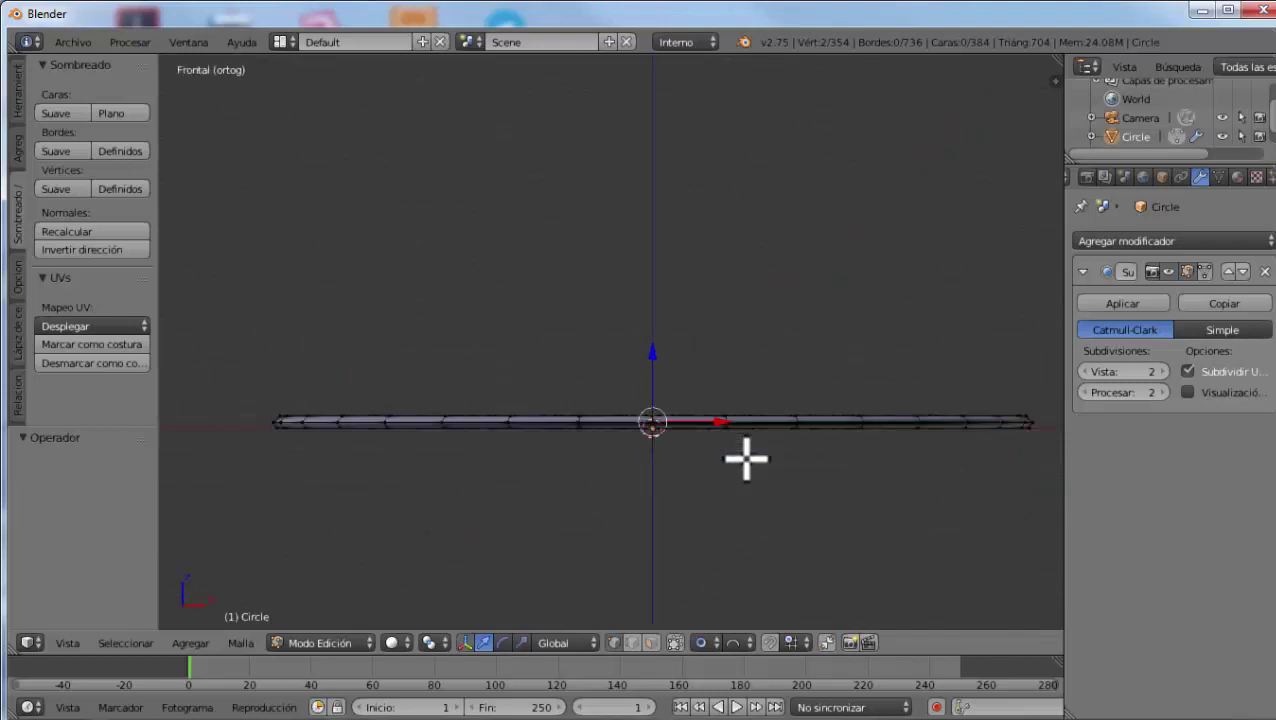
click(740, 643)
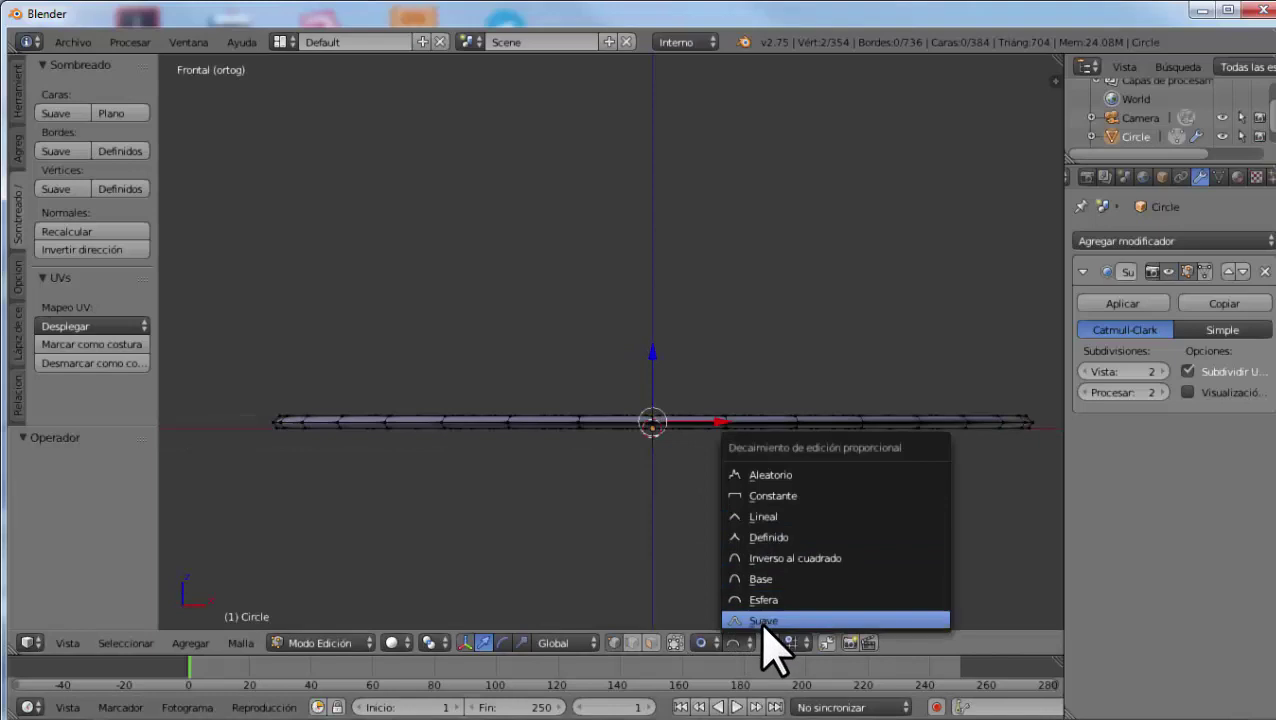
click(765, 622)
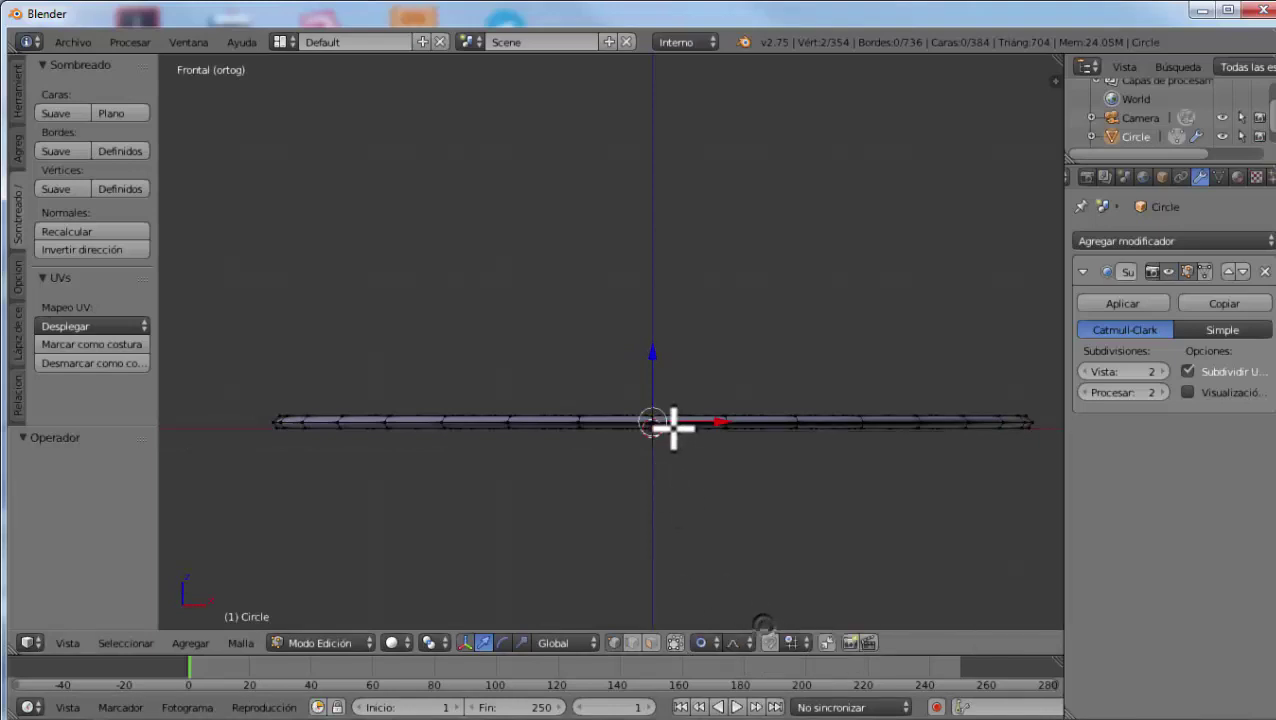
Raise the centre vertex 0.313 along Z with proportional size 3.14
key(g)
key(z)
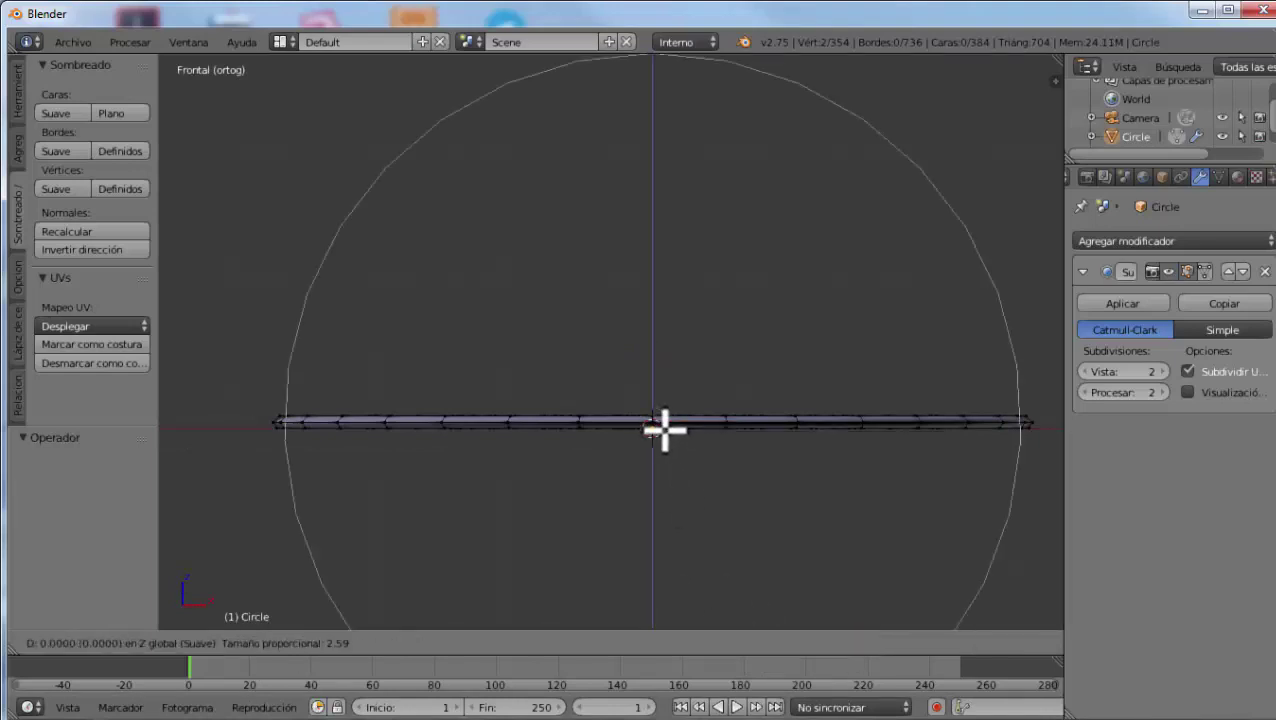
scroll(667, 396, down, 3)
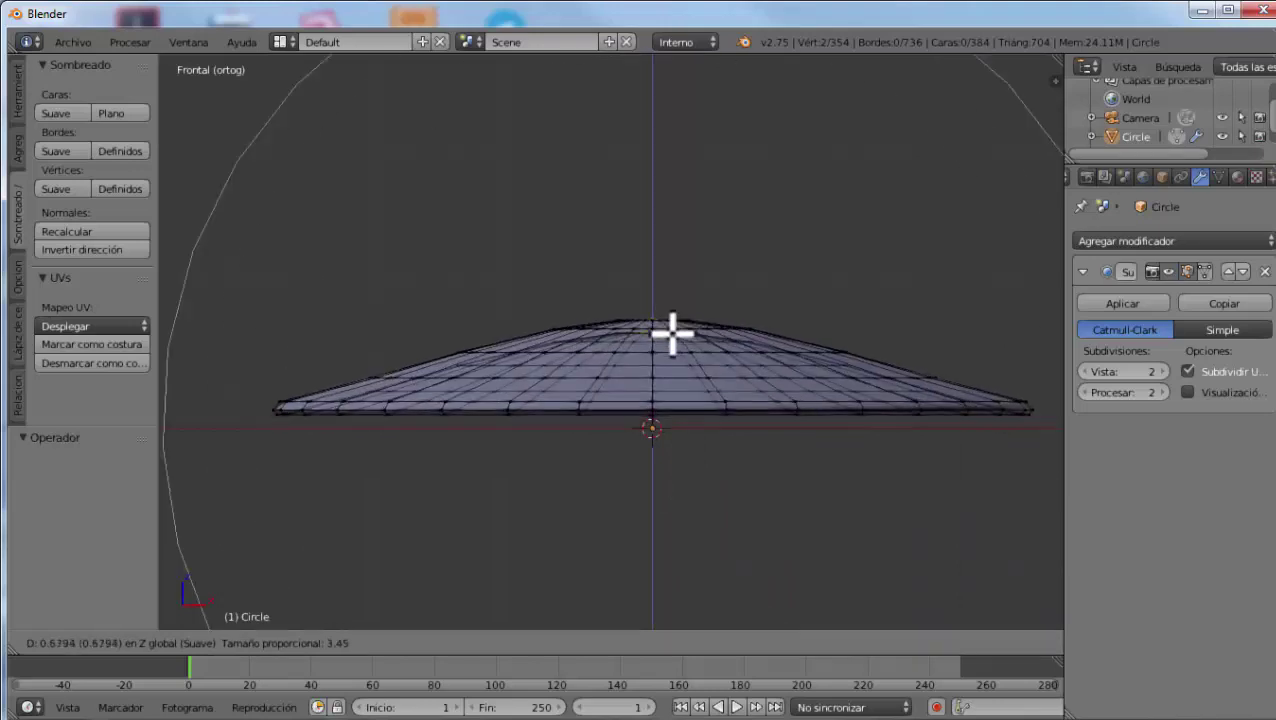
scroll(679, 387, up, 5)
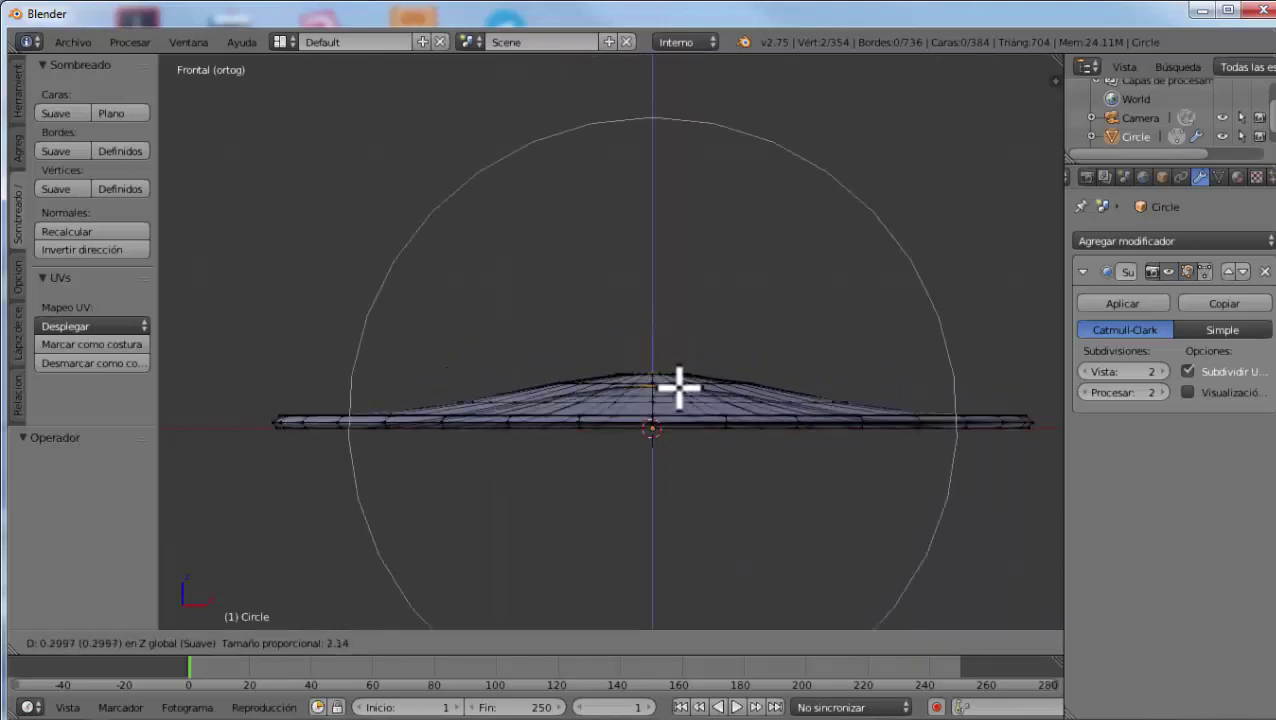
scroll(679, 375, down, 5)
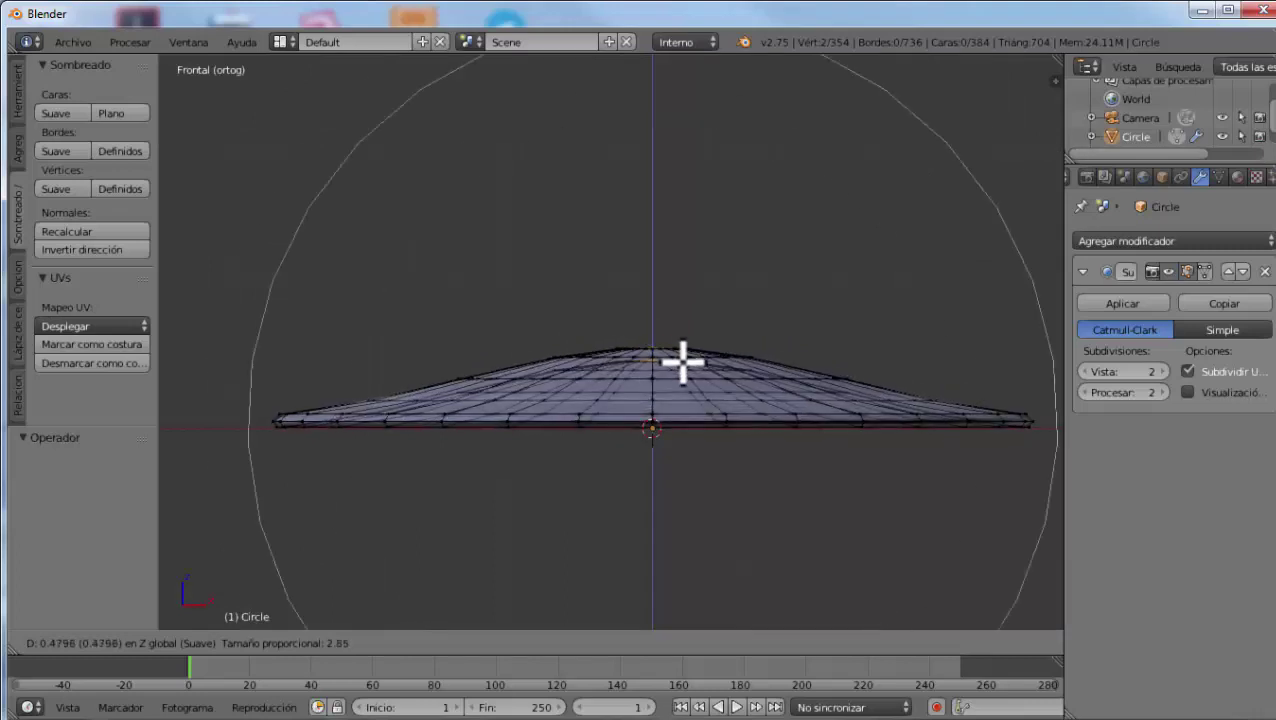
scroll(682, 362, up, 1)
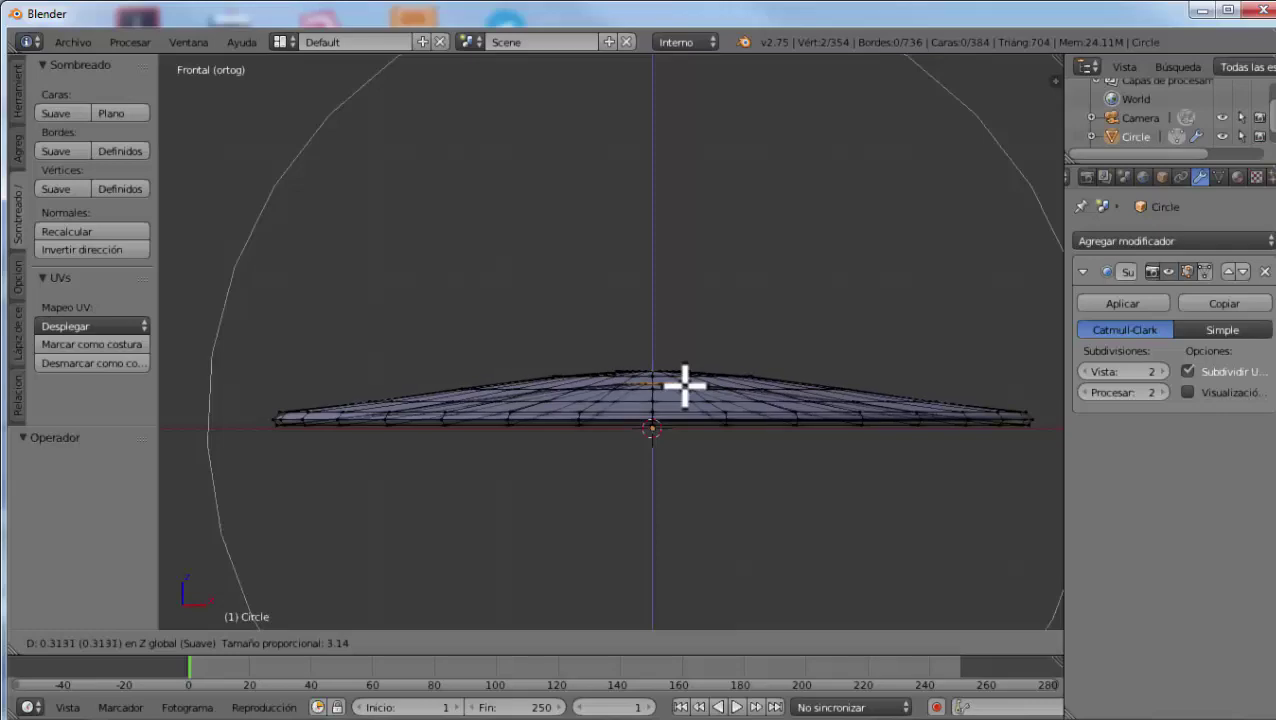
click(684, 384)
mouse_move(684, 384)
middle_down()
mouse_move(686, 436)
mouse_move(655, 495)
mouse_move(576, 443)
mouse_move(581, 416)
mouse_move(618, 427)
mouse_move(645, 352)
mouse_move(638, 324)
mouse_move(575, 376)
mouse_move(566, 410)
middle_up()
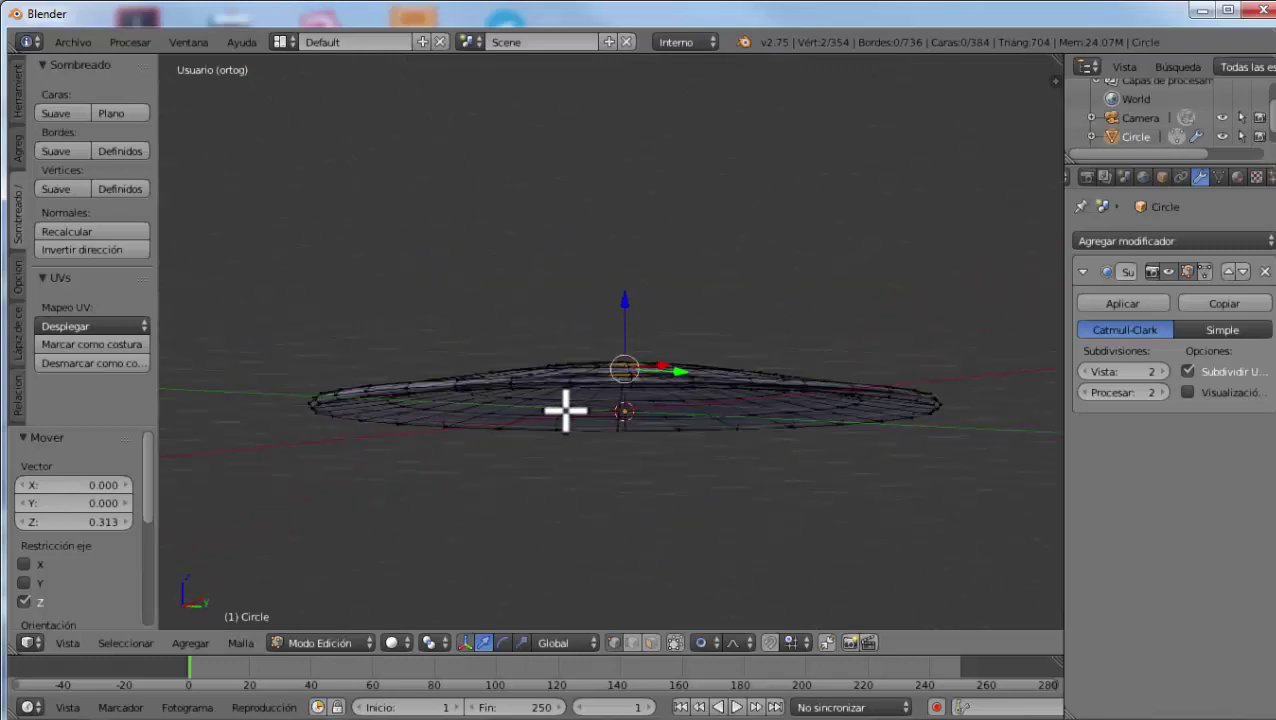
mouse_move(806, 404)
middle_down()
mouse_move(840, 441)
mouse_move(758, 492)
mouse_move(584, 461)
mouse_move(583, 404)
mouse_move(829, 322)
mouse_move(903, 381)
mouse_move(923, 430)
middle_up()
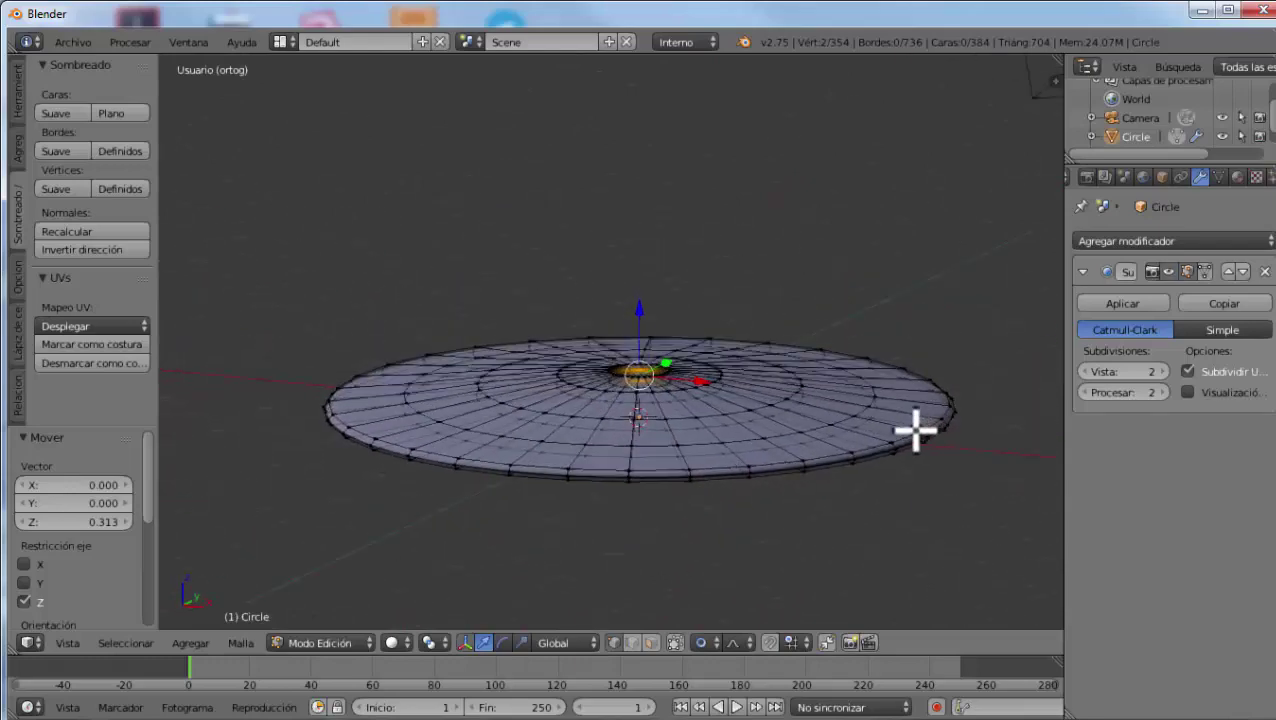
middle_drag(732, 398, 722, 418)
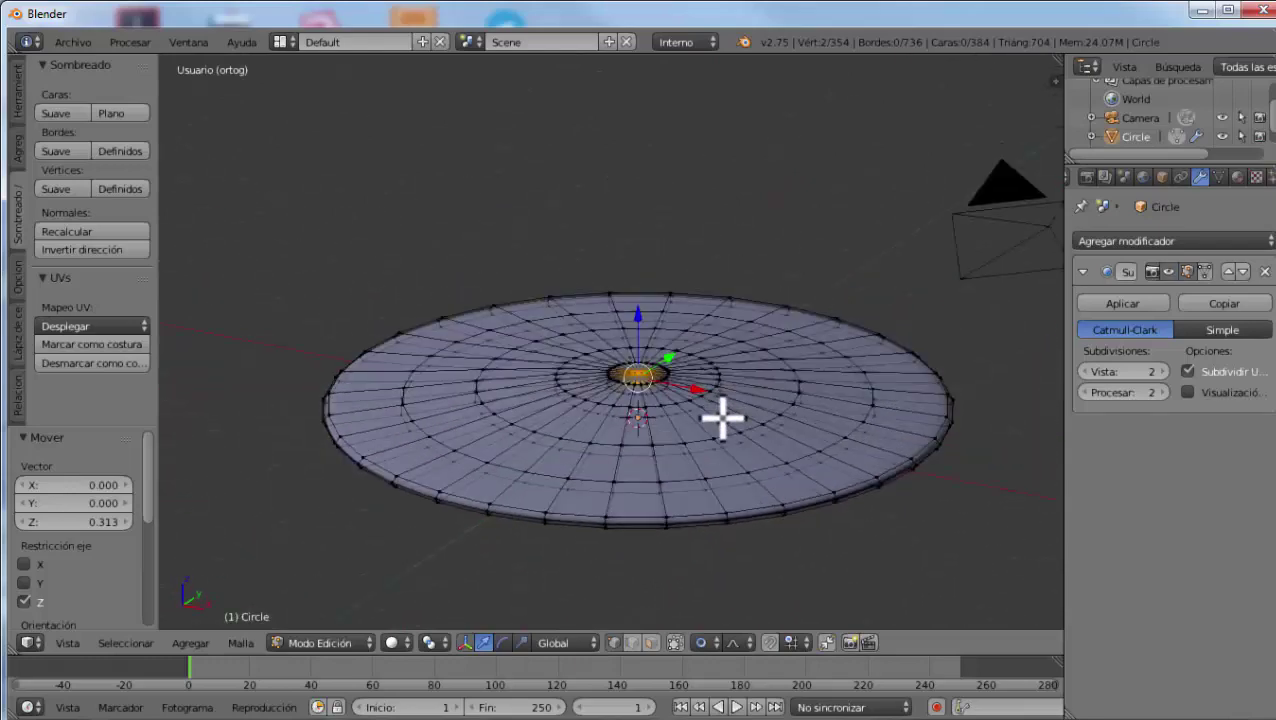
key(KP_1)
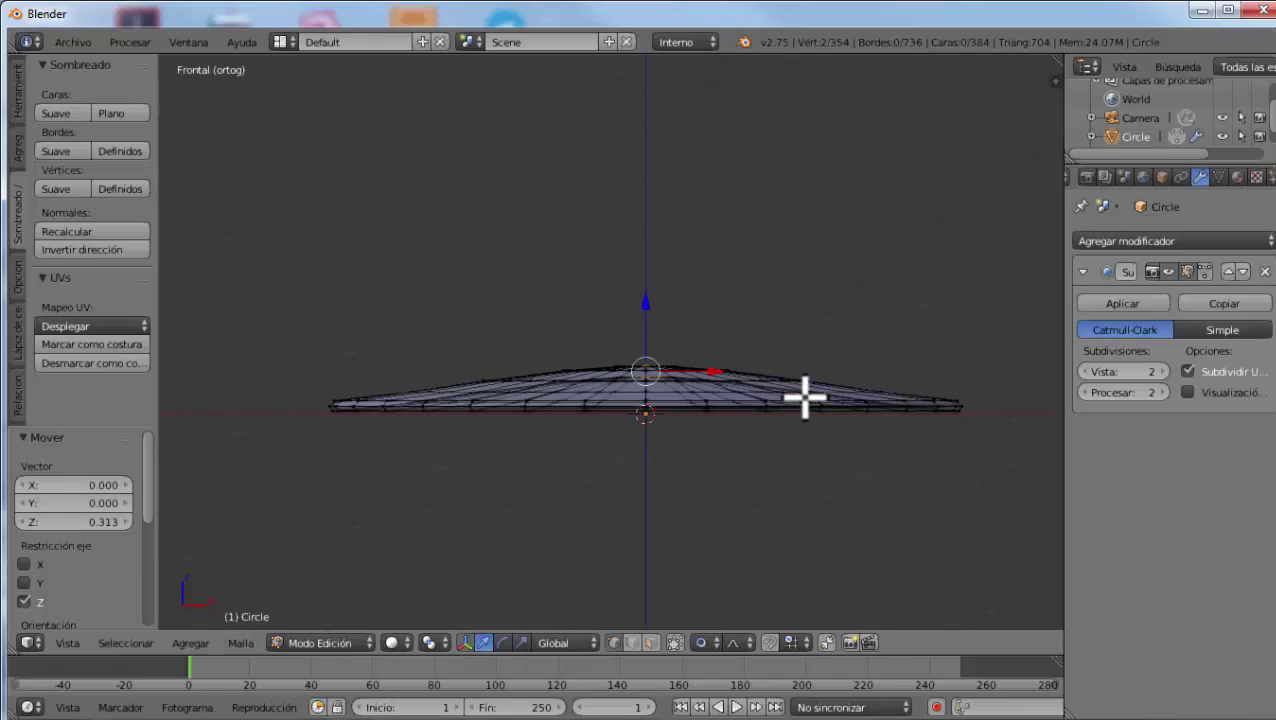
middle_drag(805, 397, 573, 513)
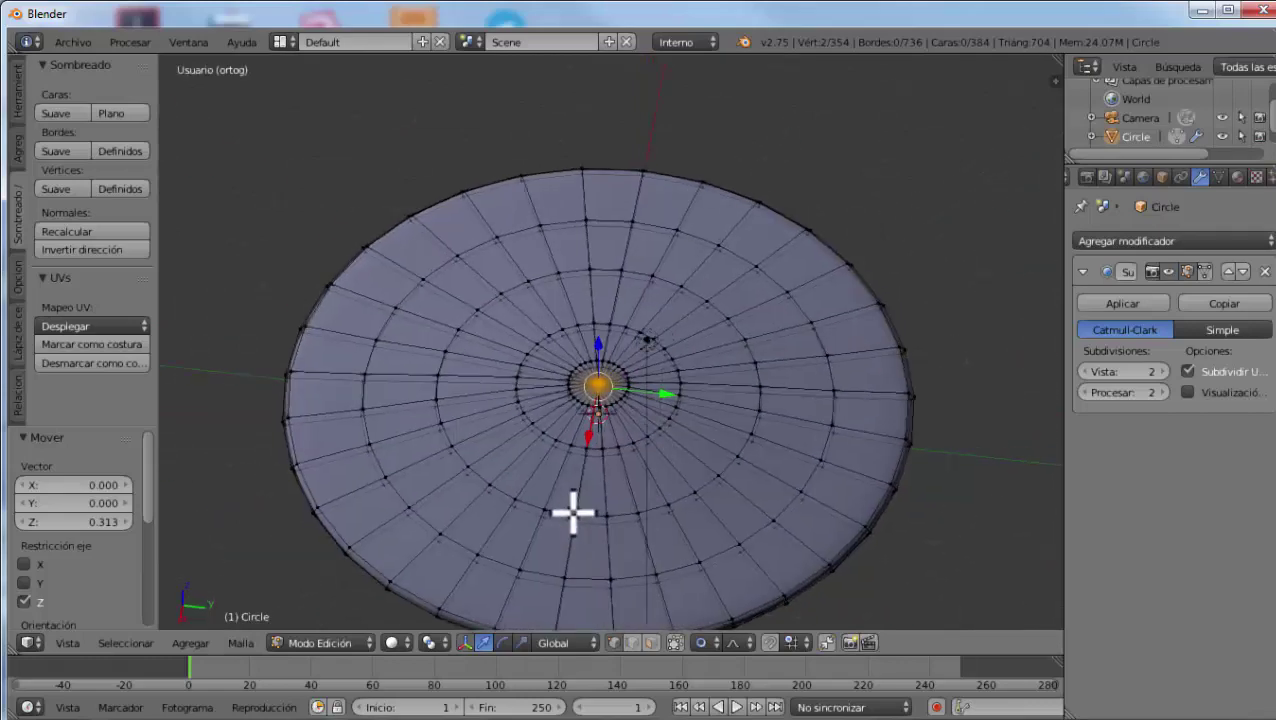
key(KP_7)
scroll(604, 441, down, 2)
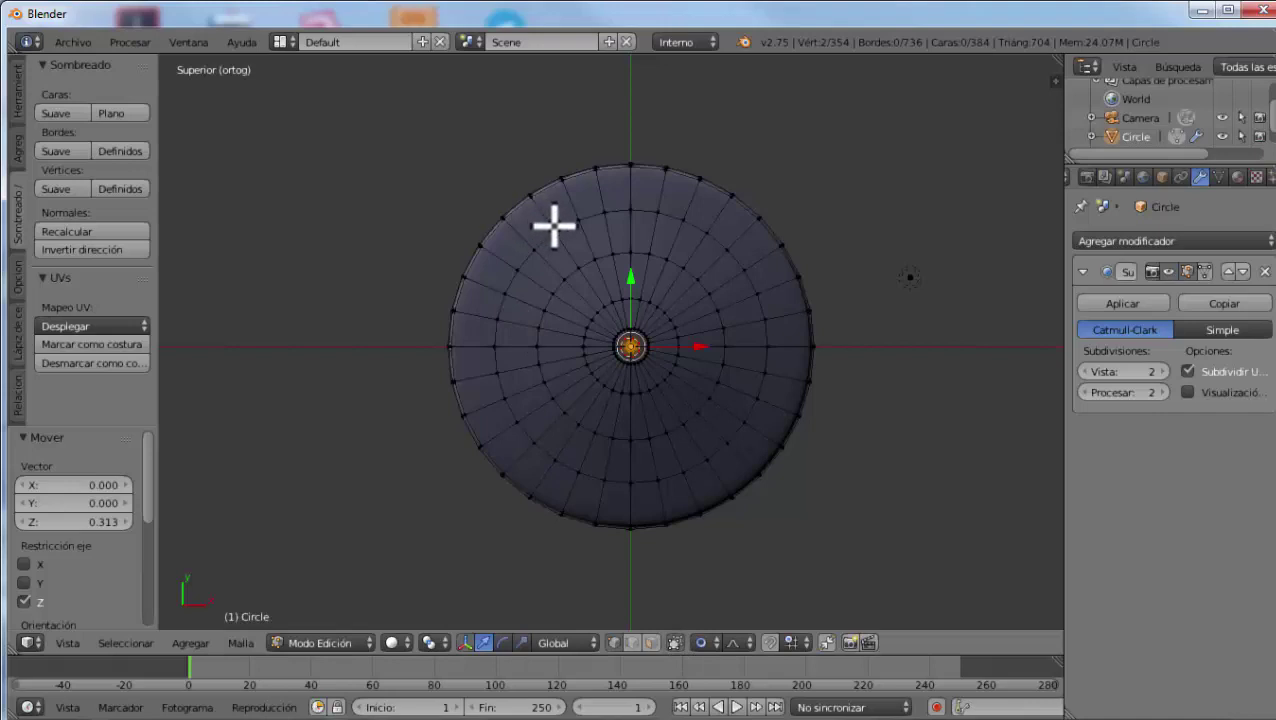
Return to a zoomed-in top orthographic view of the disc
key(KP_5)
mouse_move(658, 362)
middle_down()
mouse_move(632, 404)
mouse_move(638, 288)
mouse_move(632, 345)
middle_up()
key(KP_5)
key(KP_7)
scroll(640, 342, up, 1)
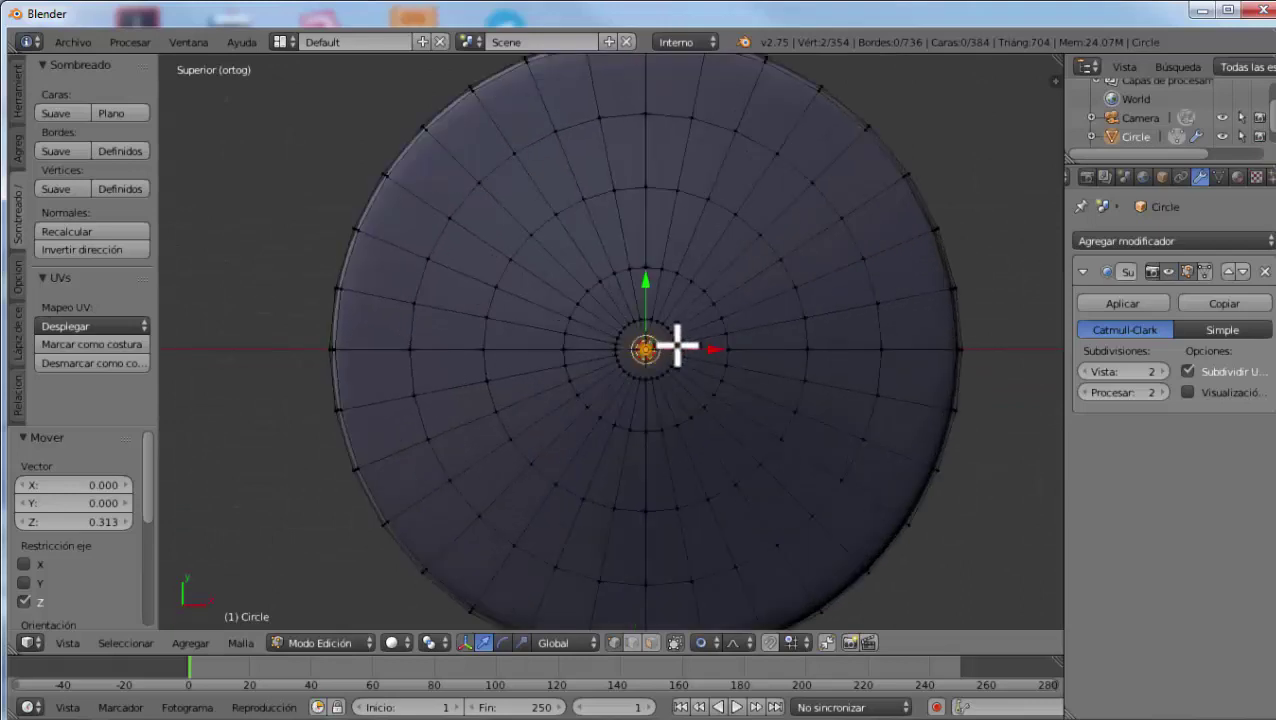
scroll(678, 346, up, 1)
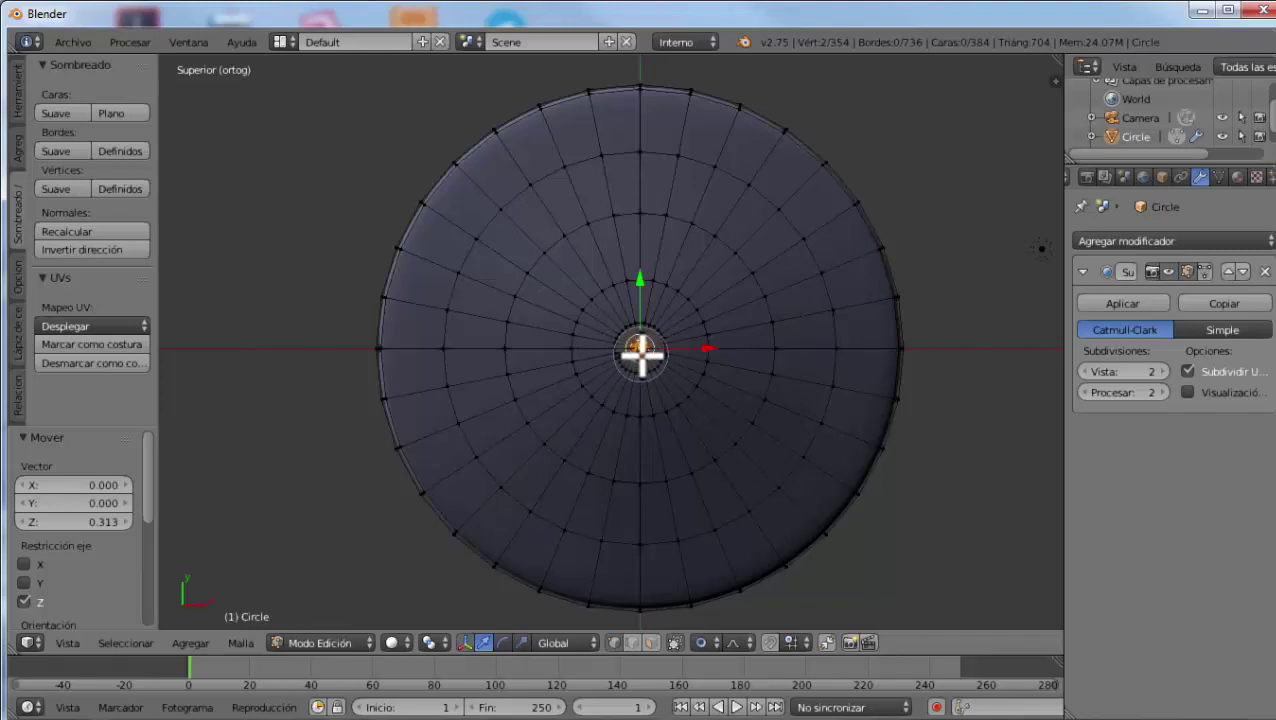
Start circle selection and enlarge the brush to span most of the disc
key(c)
scroll(640, 349, down, 3)
scroll(640, 349, down, 7)
scroll(640, 348, down, 6)
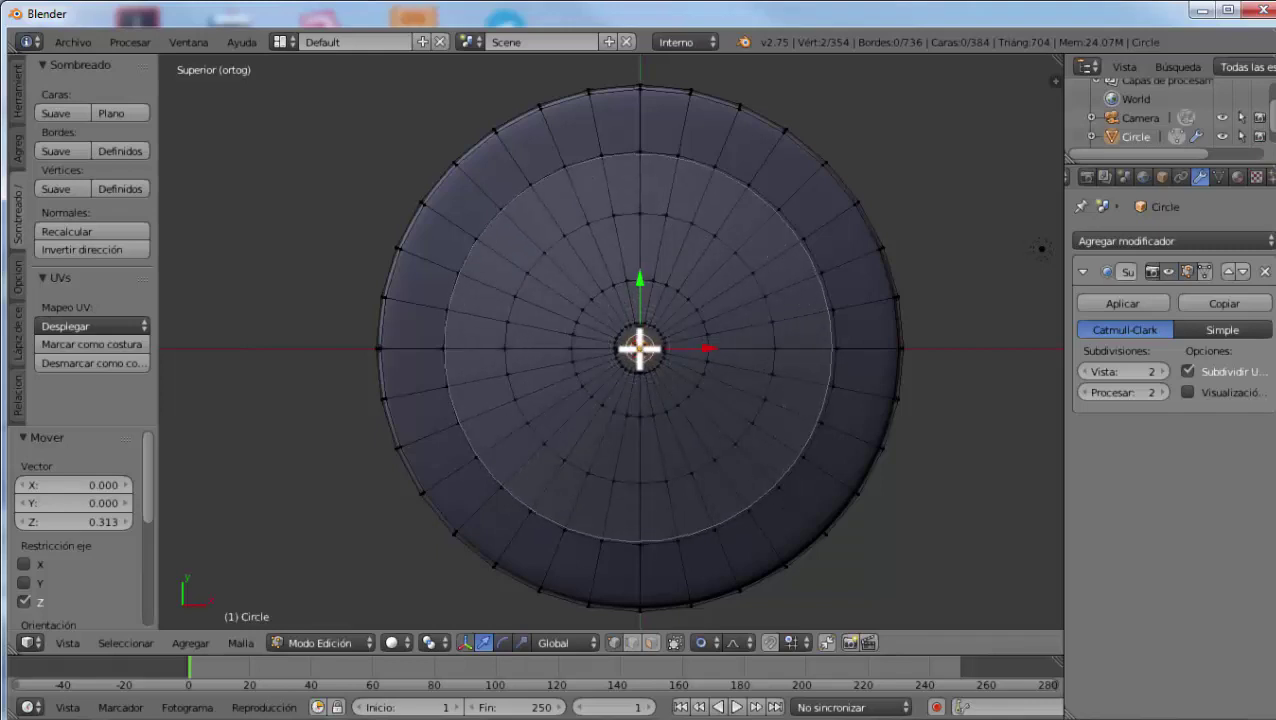
scroll(640, 348, down, 5)
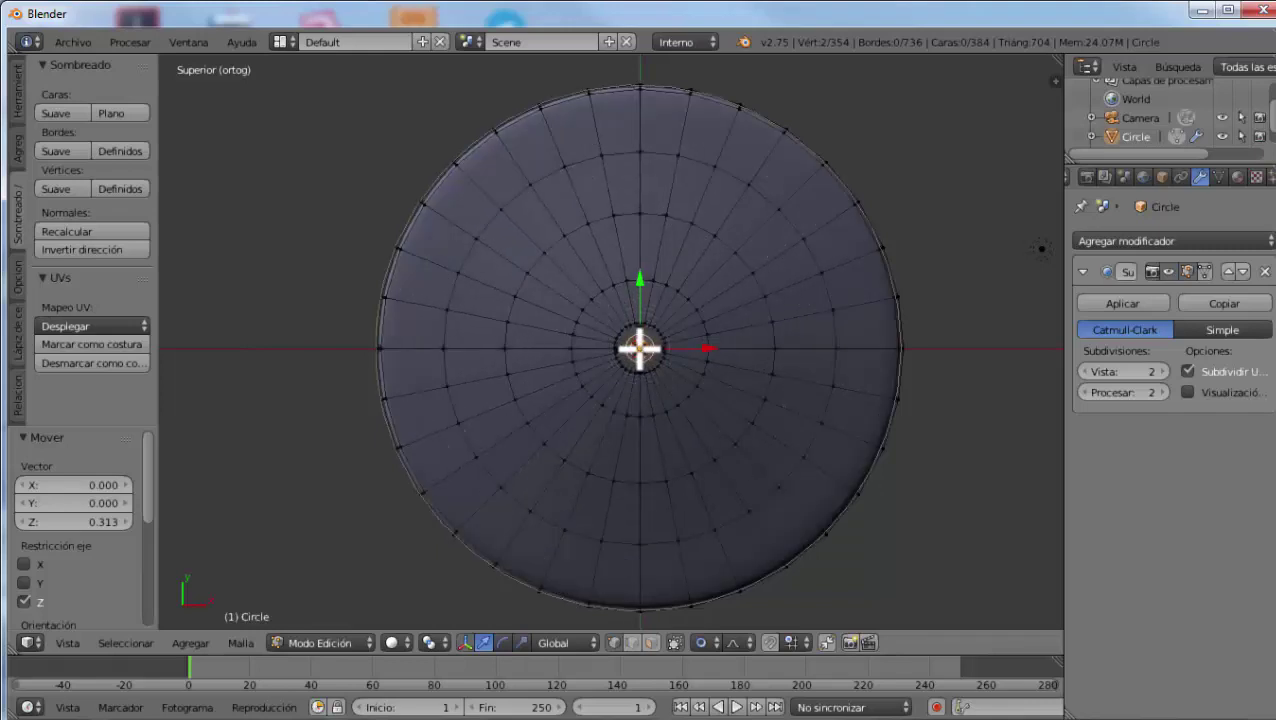
Circle-select the disc's domed top faces and orbit to view the curved surface
click(640, 348)
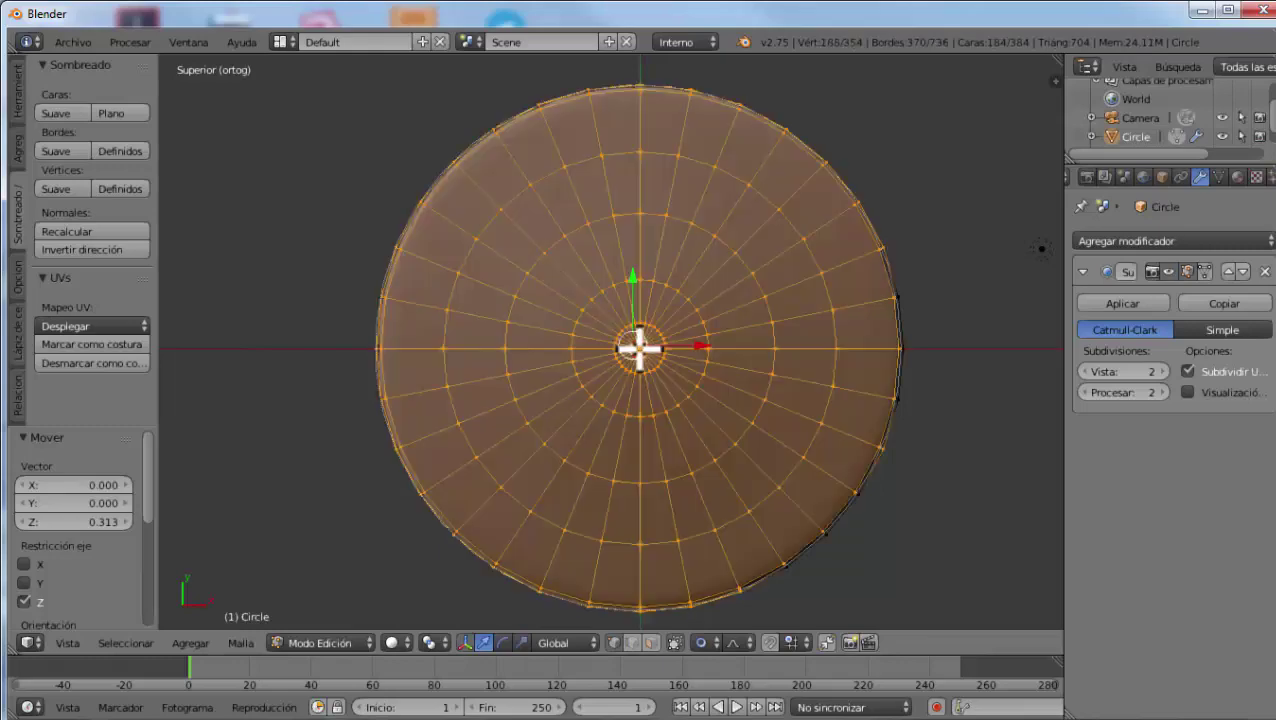
middle_drag(640, 348, 644, 168)
middle_drag(777, 288, 722, 296)
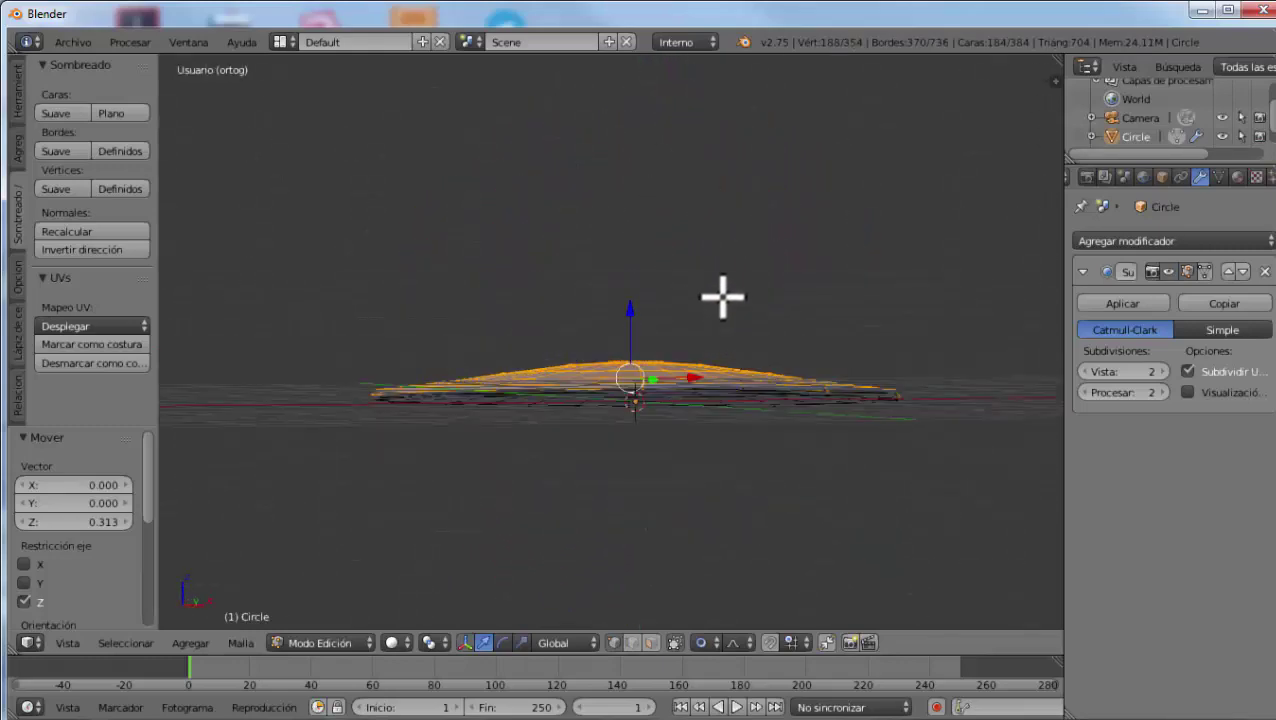
scroll(730, 320, up, 5)
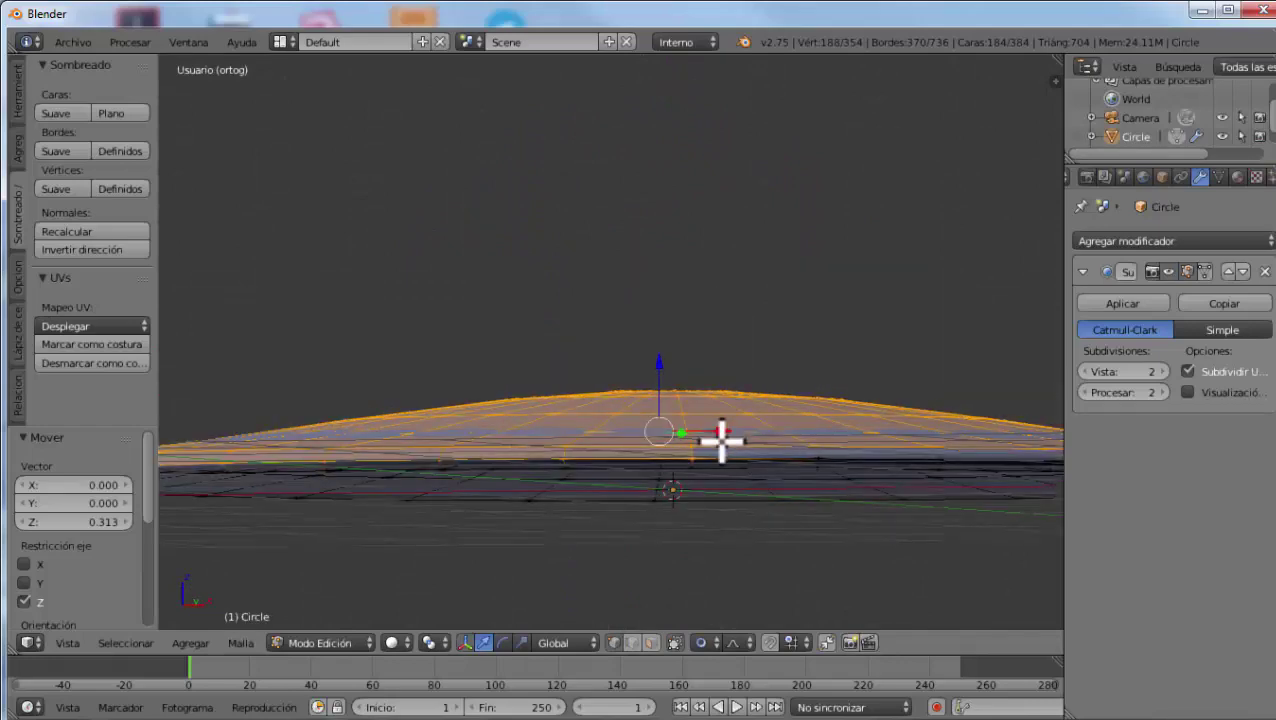
mouse_move(721, 440)
middle_down()
mouse_move(698, 441)
mouse_move(708, 402)
mouse_move(713, 430)
middle_up()
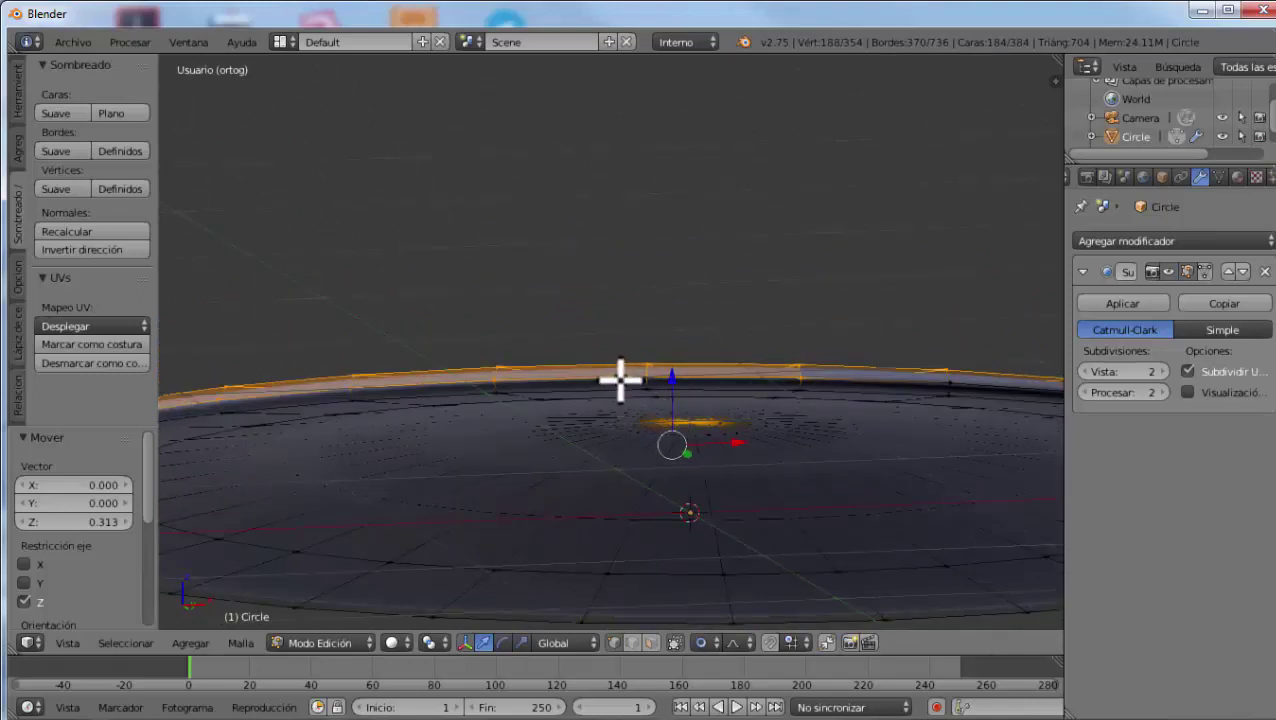
Toggle the rim edge loop in and out of the selection while orbiting around the disc
shift+right_click(619, 376)
shift+right_click(619, 376)
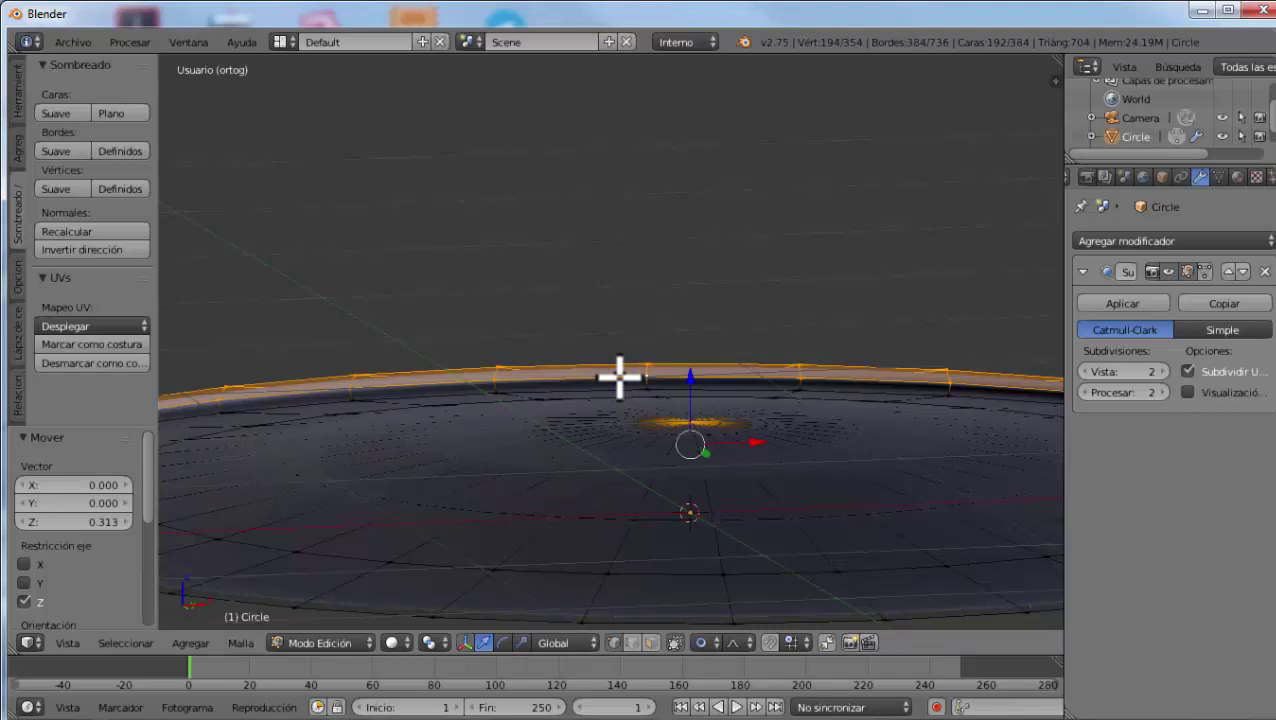
alt+shift+right_click(619, 376)
alt+shift+right_click(619, 376)
alt+shift+right_click(619, 376)
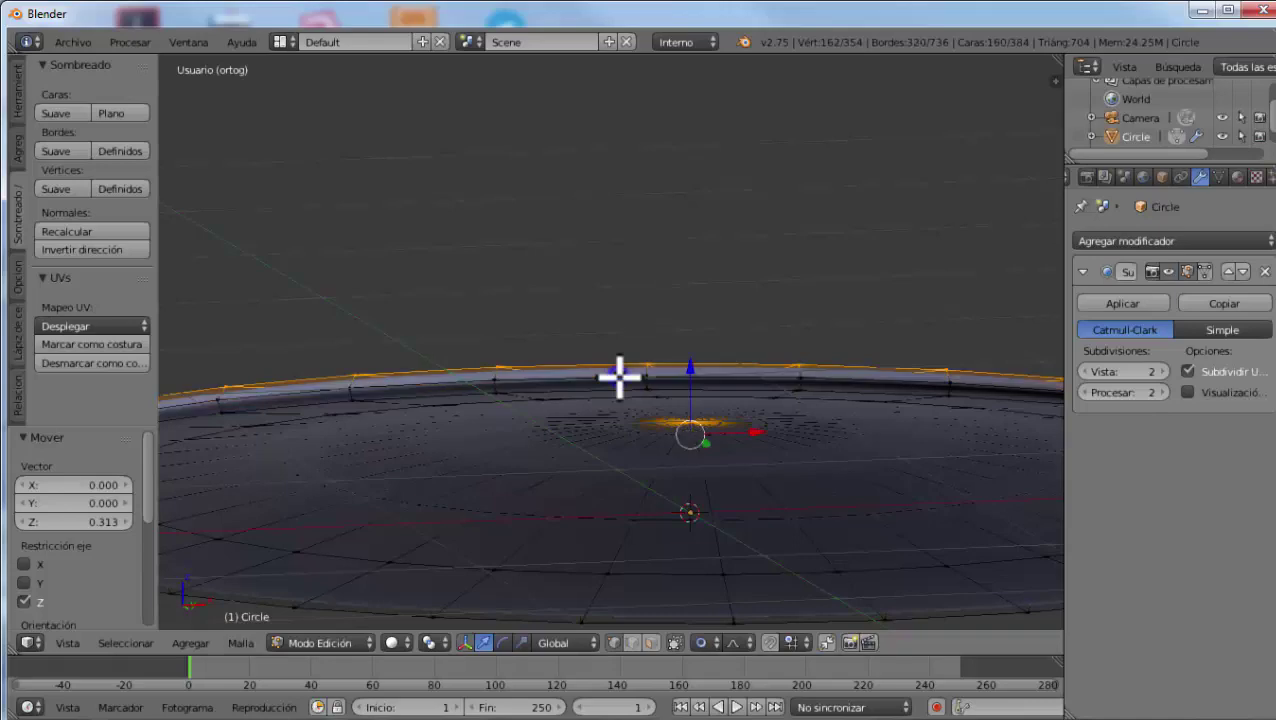
mouse_move(619, 376)
middle_down()
mouse_move(618, 447)
mouse_move(641, 413)
middle_up()
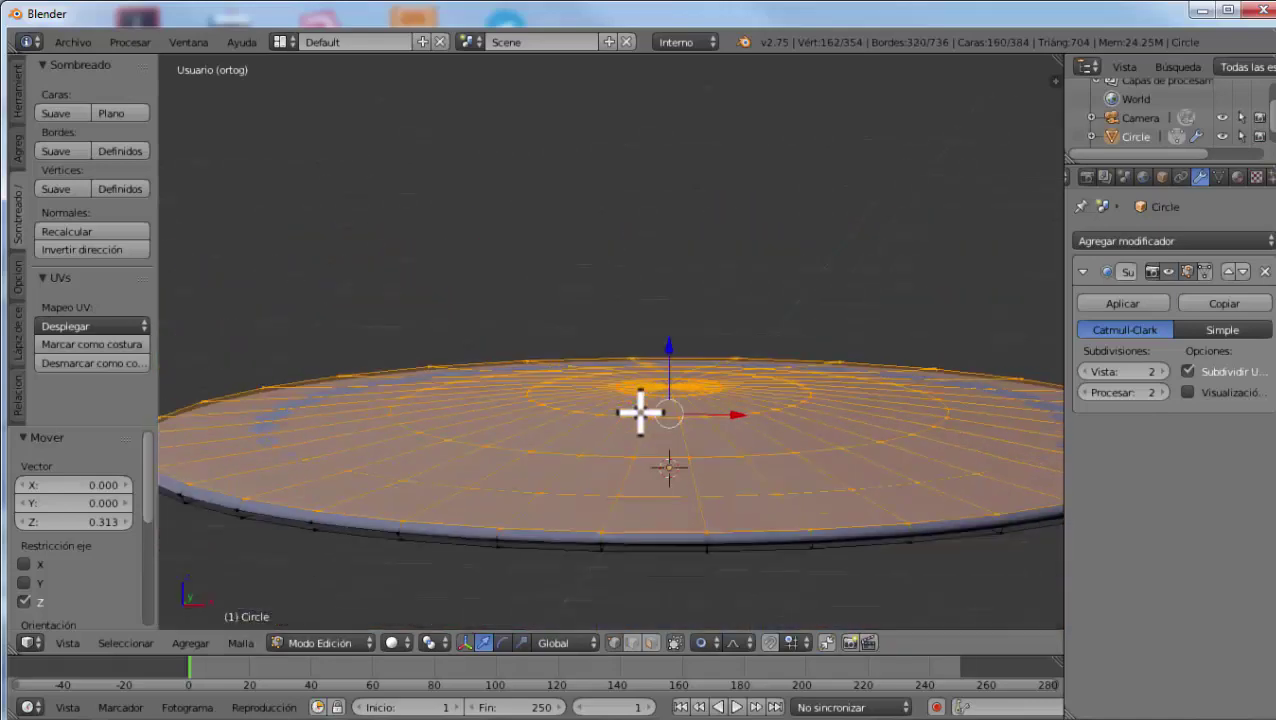
middle_drag(480, 443, 513, 498)
scroll(450, 367, down, 2)
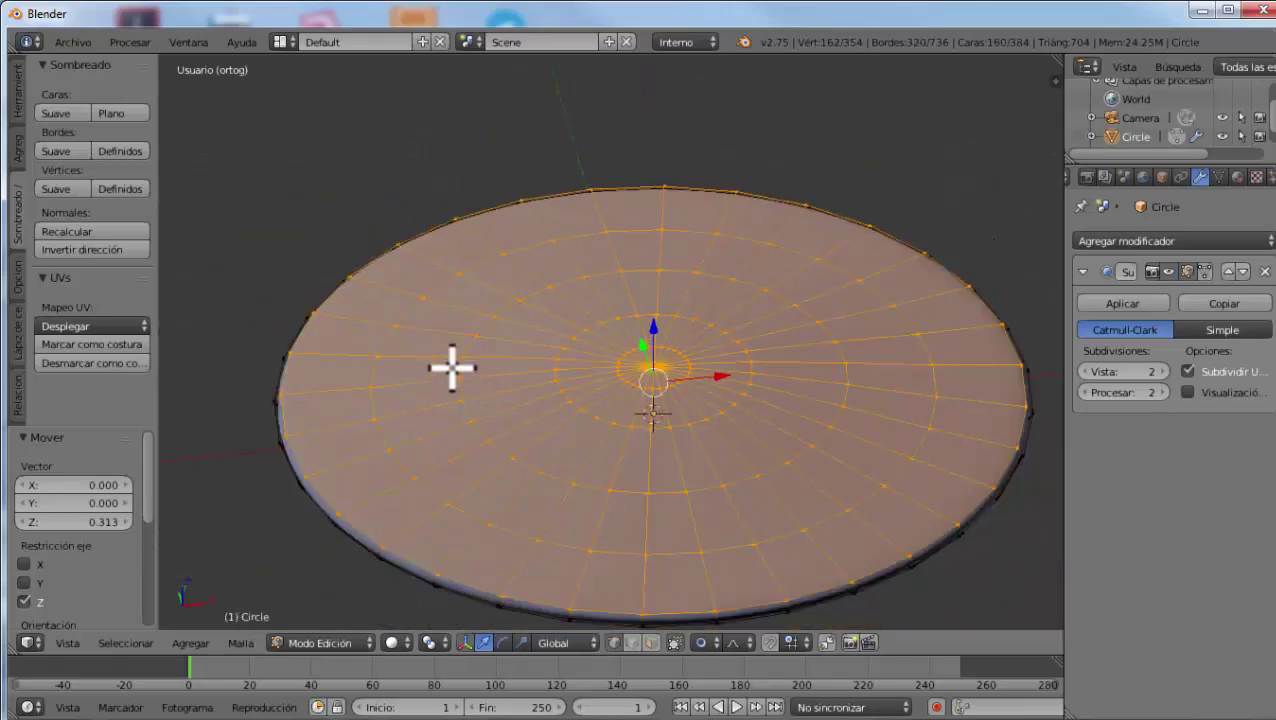
scroll(464, 380, down, 1)
mouse_move(464, 381)
middle_down()
mouse_move(581, 393)
mouse_move(644, 353)
middle_up()
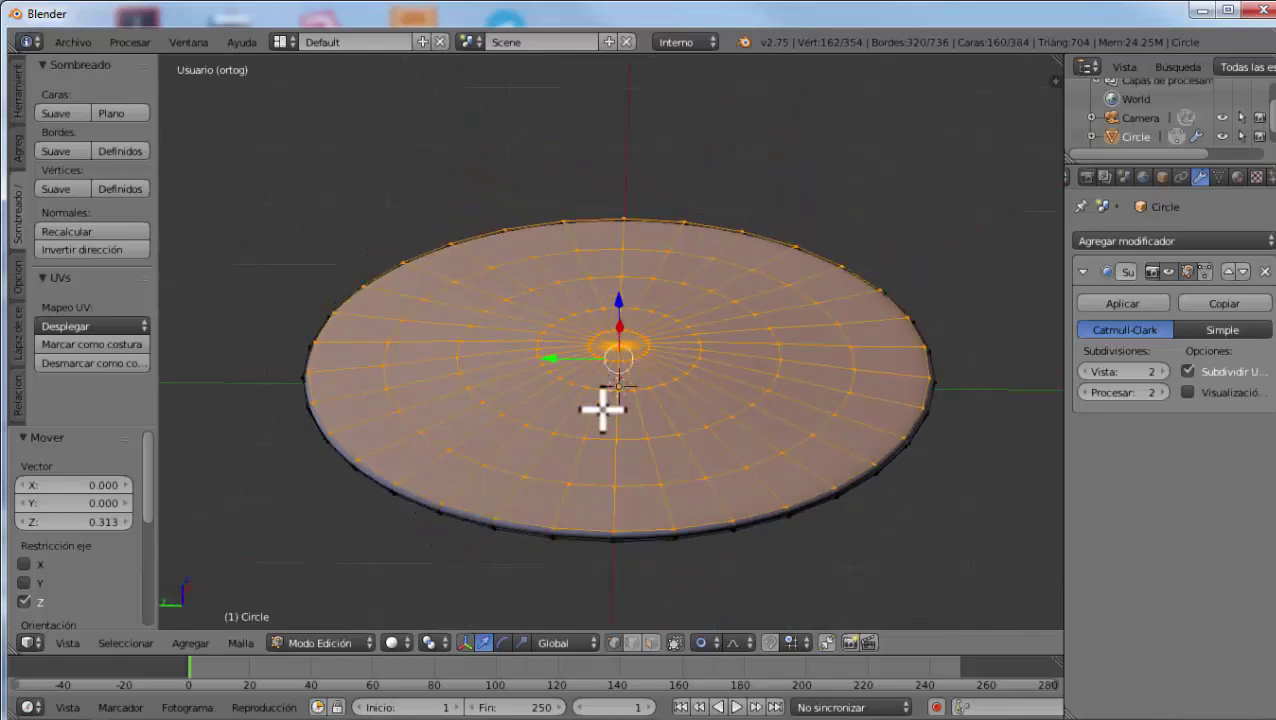
mouse_move(604, 410)
middle_down()
mouse_move(860, 413)
mouse_move(914, 447)
mouse_move(643, 479)
mouse_move(604, 458)
mouse_move(590, 484)
mouse_move(544, 476)
mouse_move(527, 441)
mouse_move(530, 398)
middle_up()
scroll(527, 430, up, 2)
scroll(527, 433, up, 2)
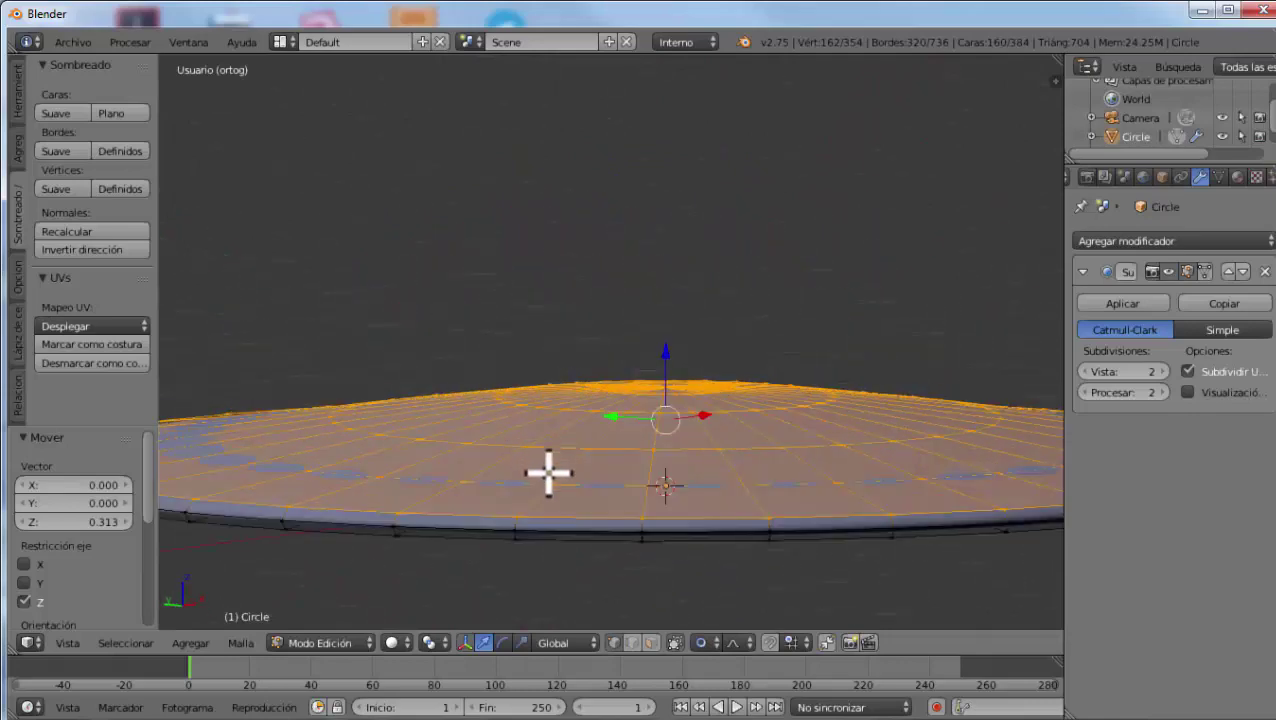
Add the outer rim edge ring to the selection, check it from below, and return to top view
alt+shift+right_click(466, 527)
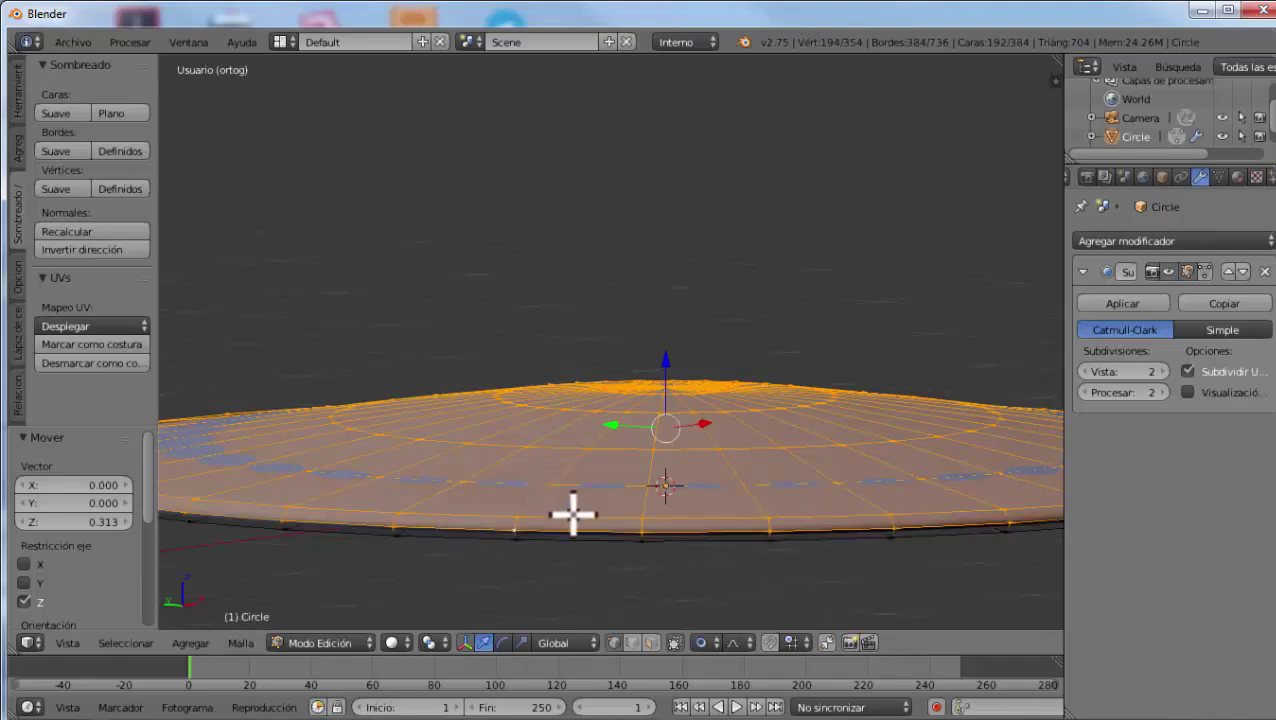
middle_drag(572, 515, 575, 482)
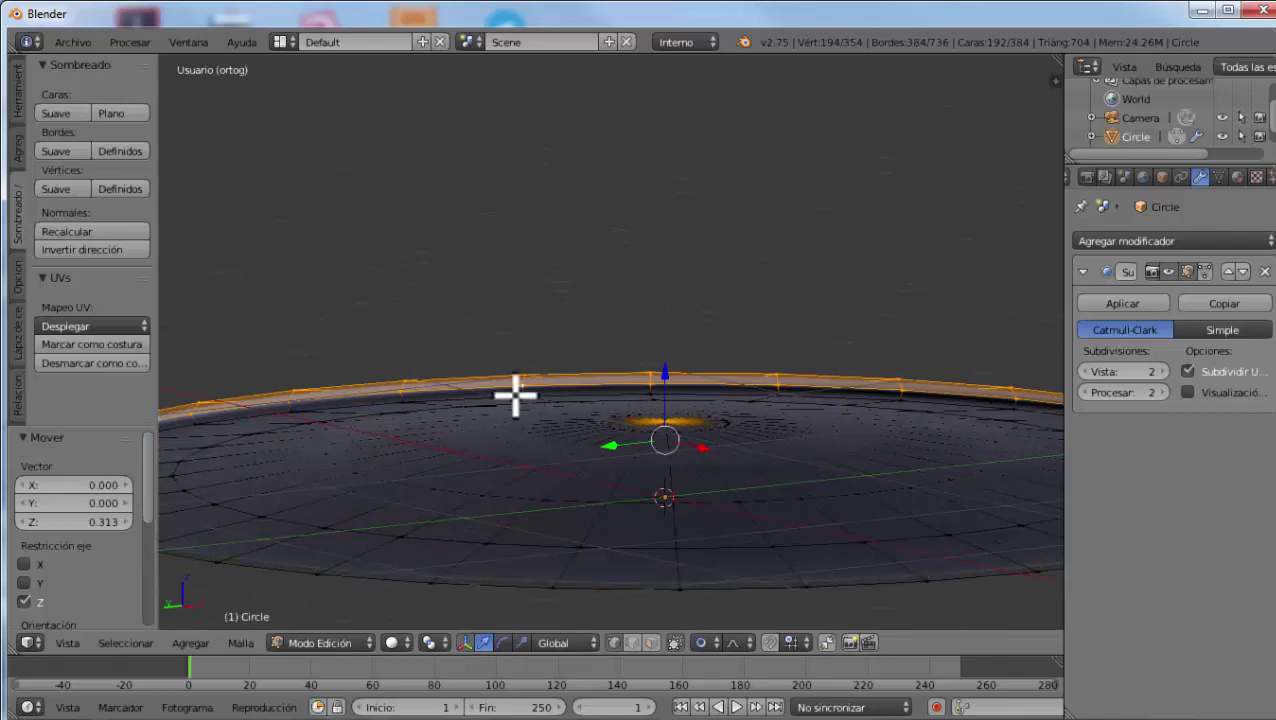
mouse_move(516, 396)
middle_down()
mouse_move(533, 504)
mouse_move(647, 427)
middle_up()
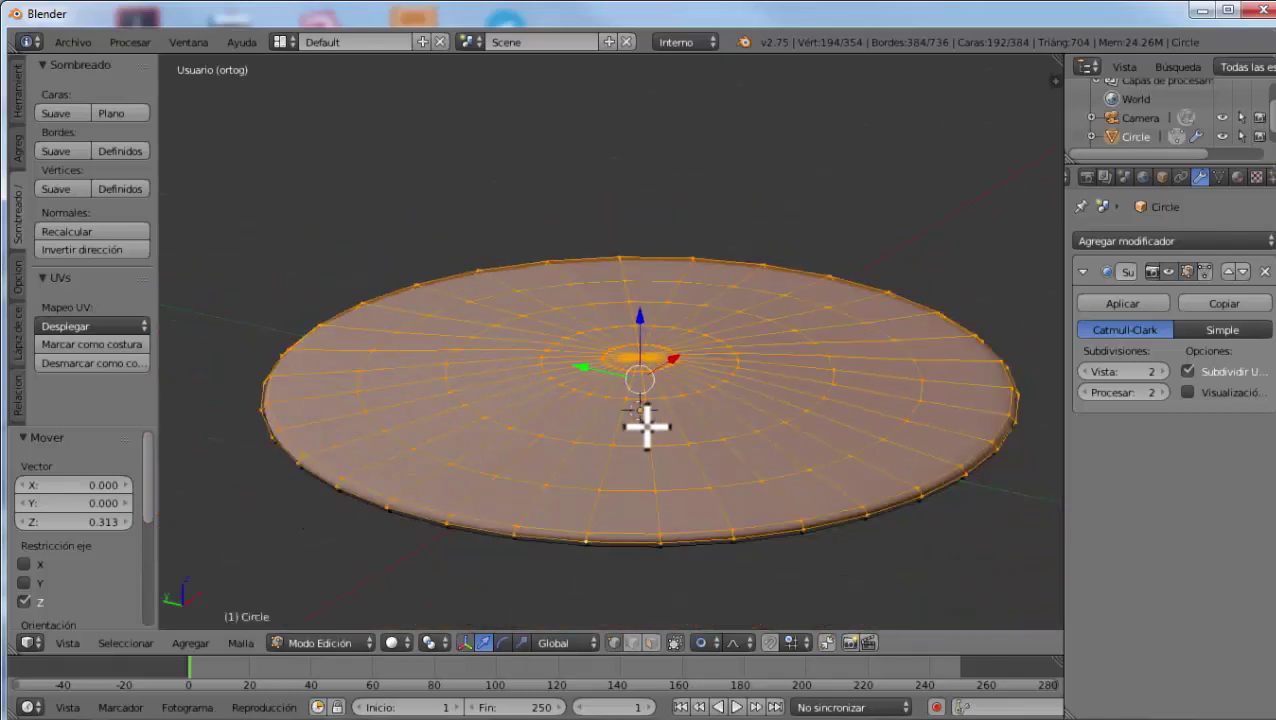
key(KP_7)
scroll(854, 322, down, 2)
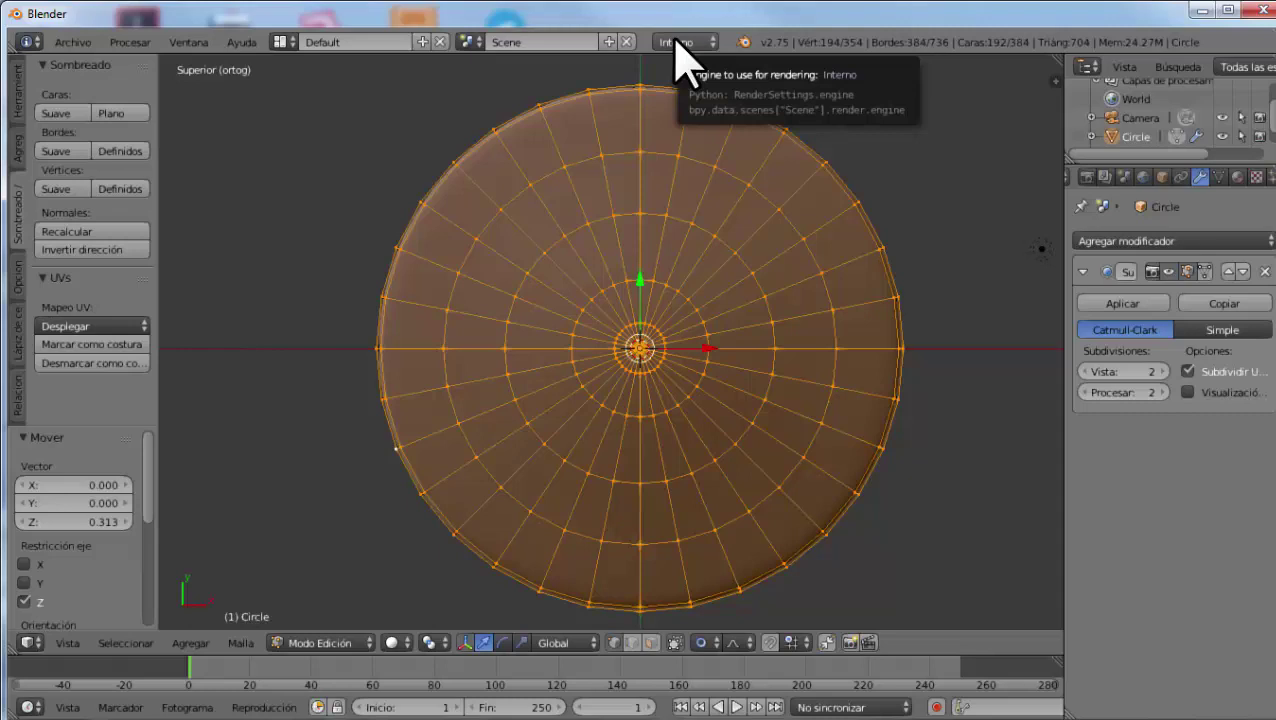
Create a new material, Material.001, for the disc
click(1238, 177)
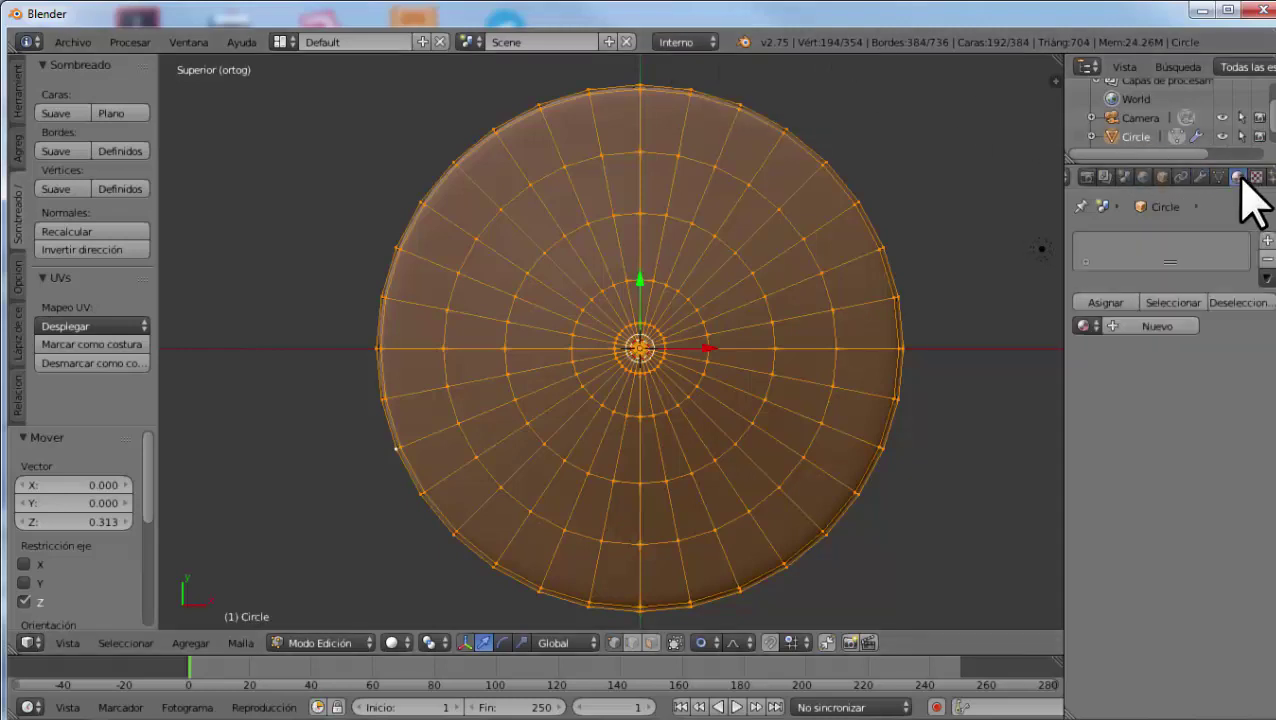
click(1155, 326)
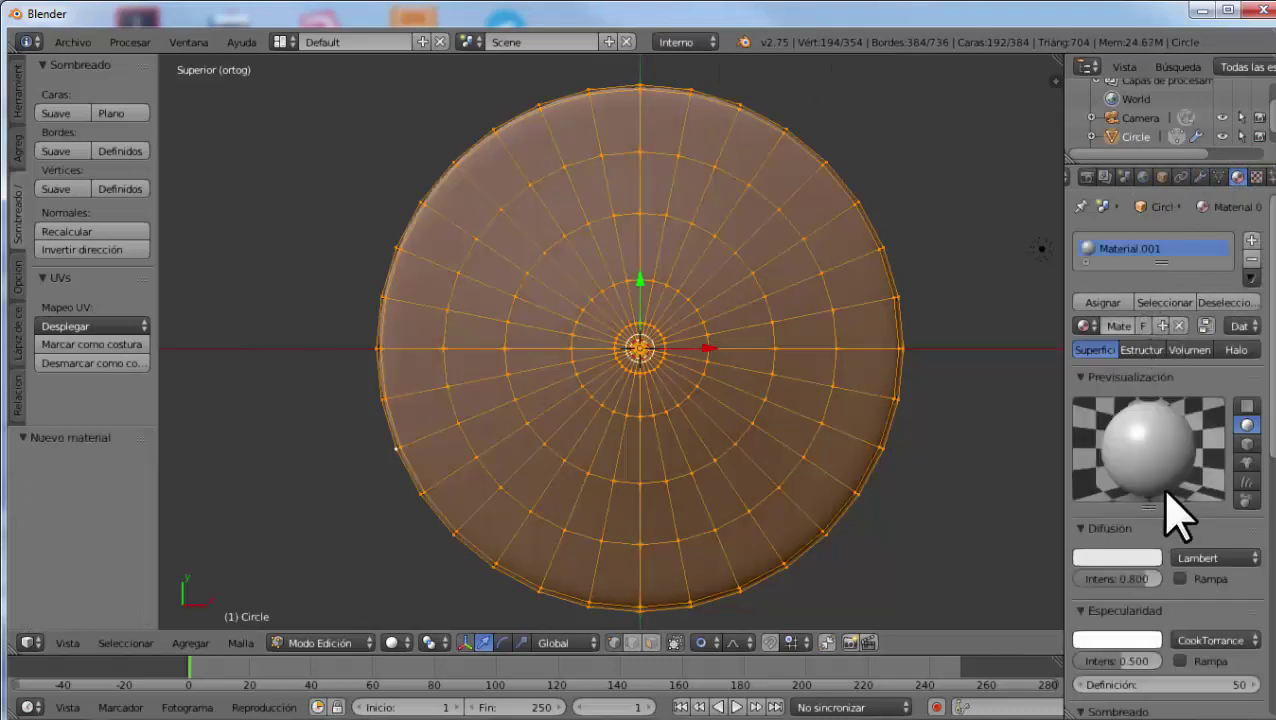
scroll(1172, 515, down, 5)
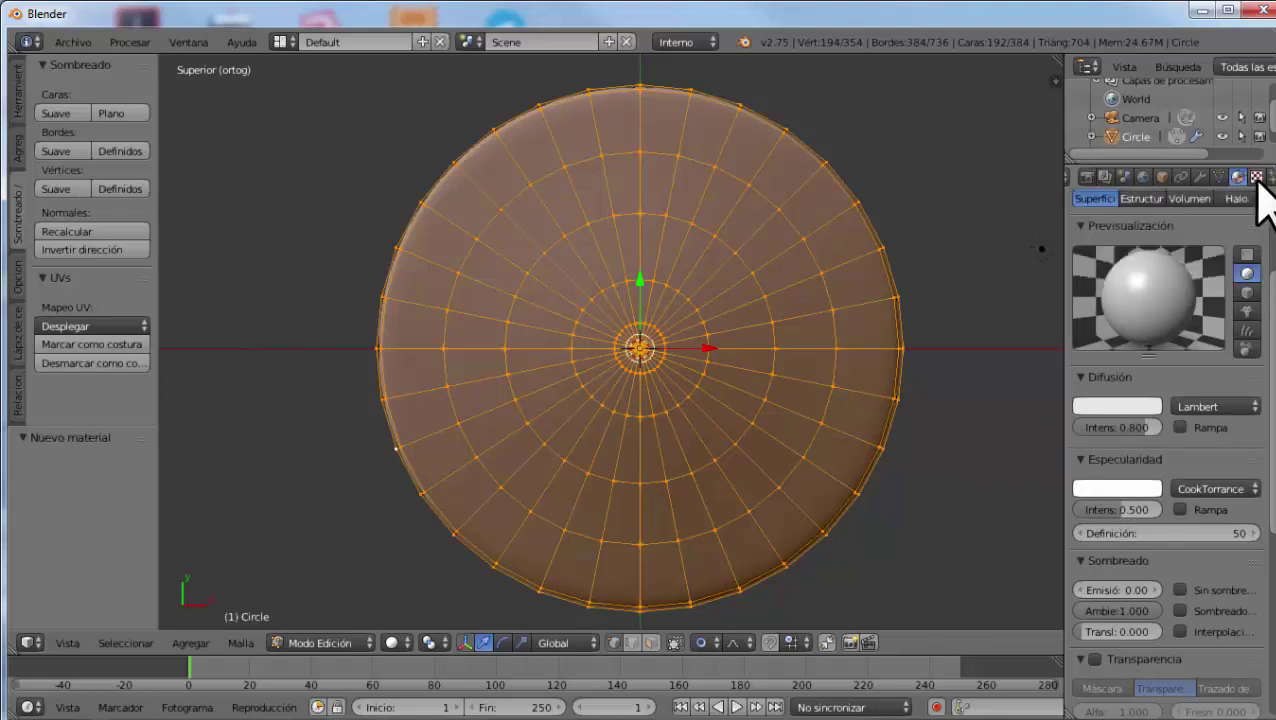
Add a new image texture to the material and open its UV map field under Mapping
click(1256, 178)
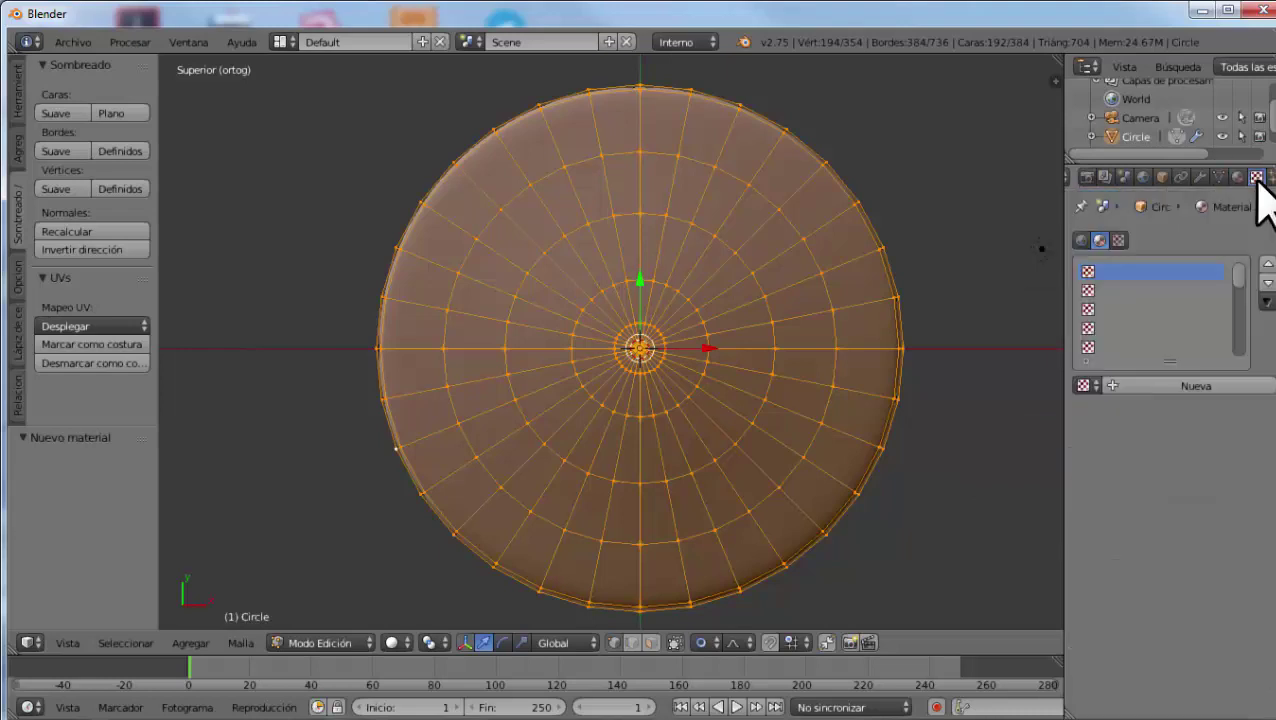
click(1168, 384)
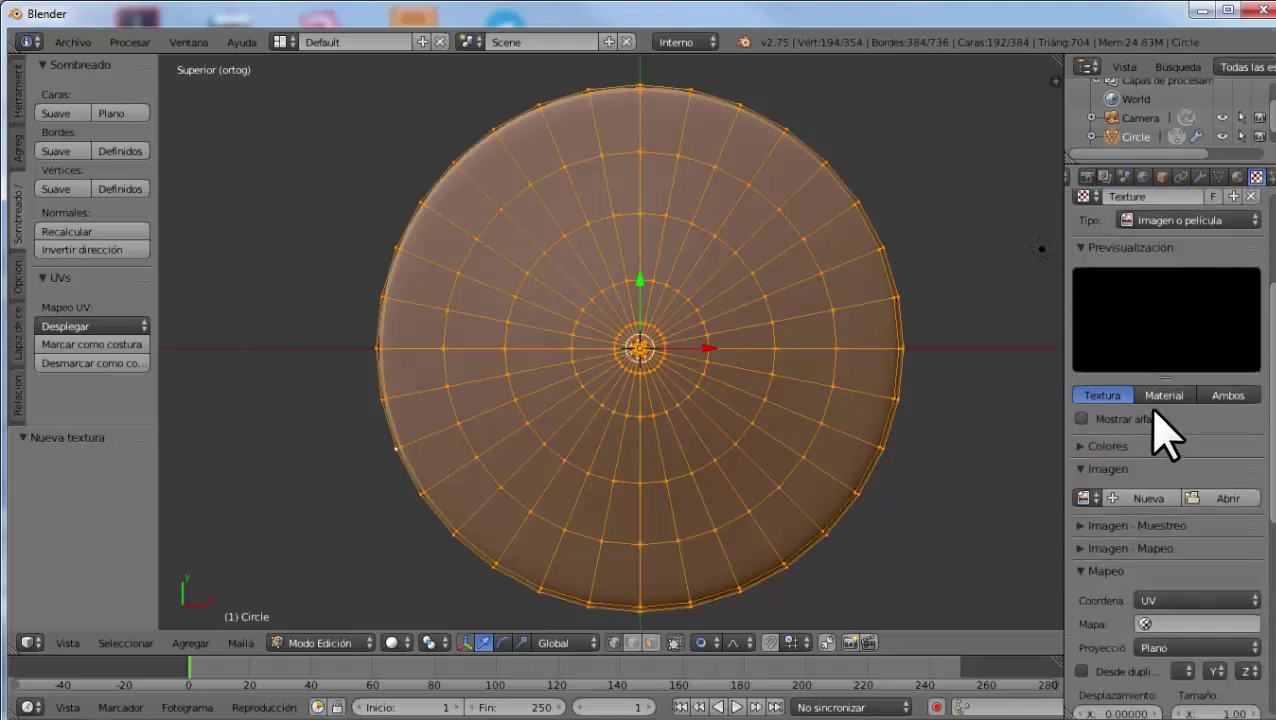
scroll(1165, 425, up, 3)
click(1176, 336)
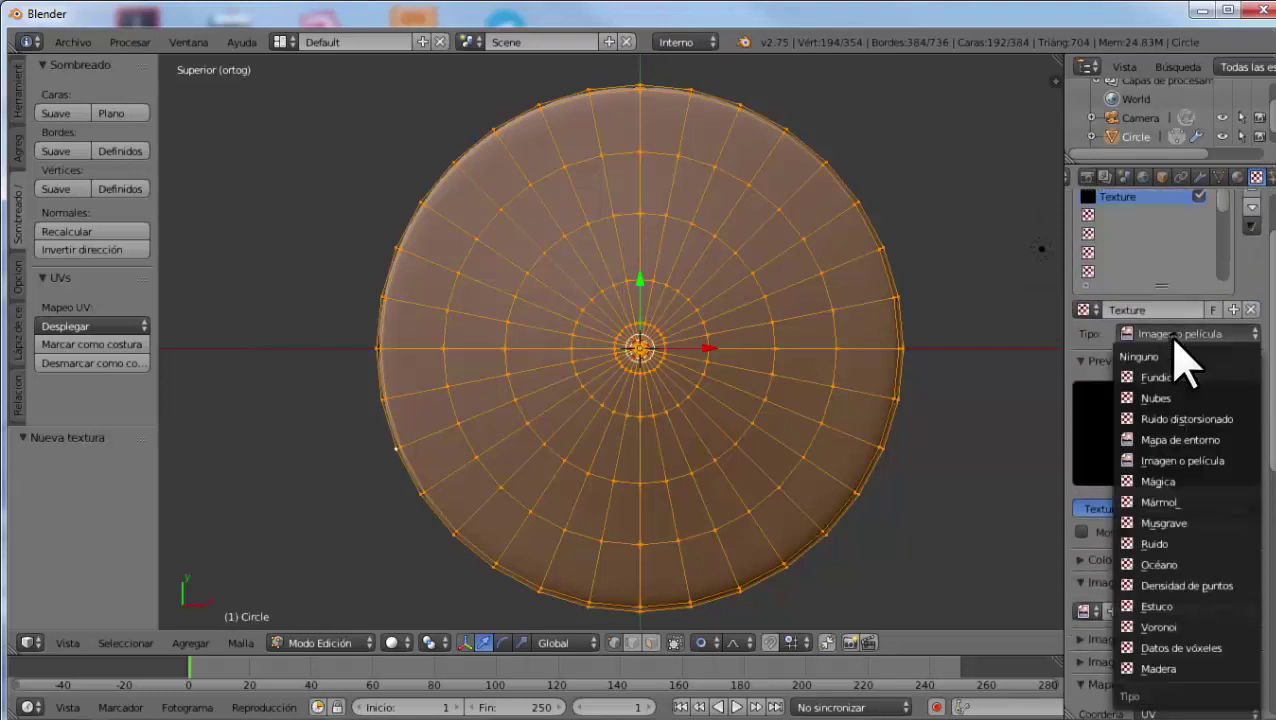
click(1176, 342)
scroll(1168, 370, down, 6)
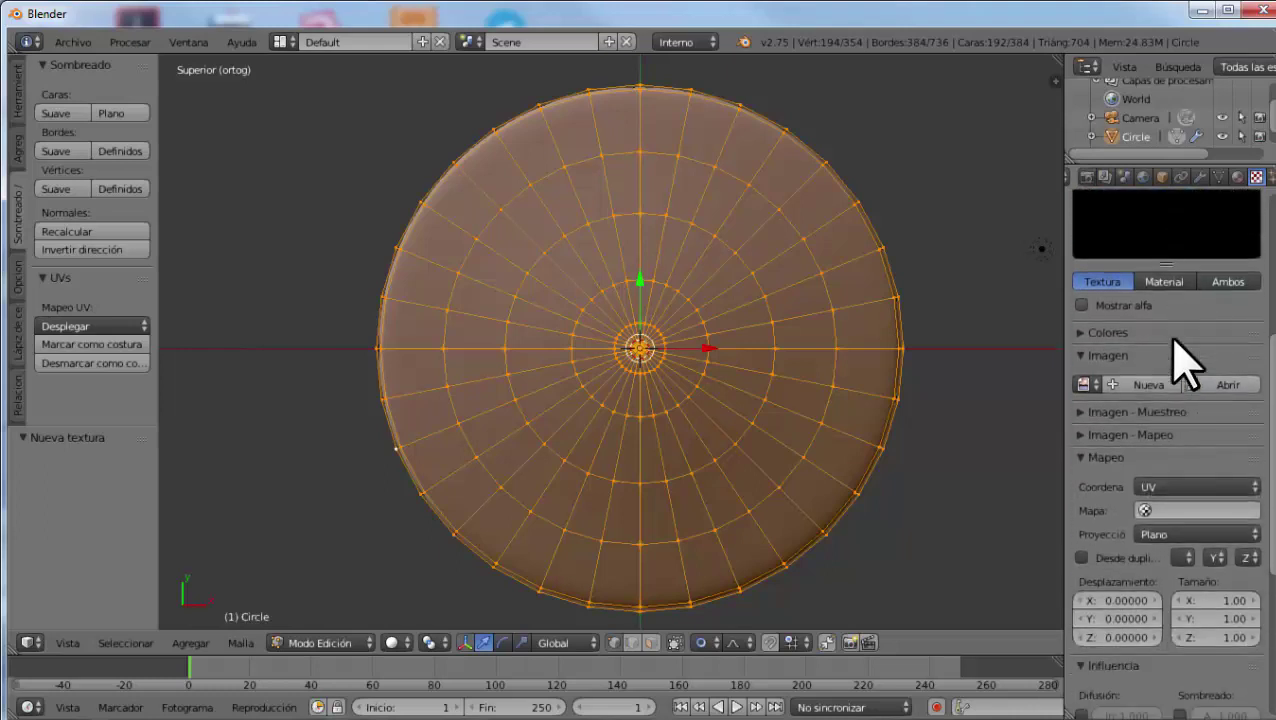
scroll(1168, 365, down, 2)
scroll(1150, 390, down, 1)
click(1143, 396)
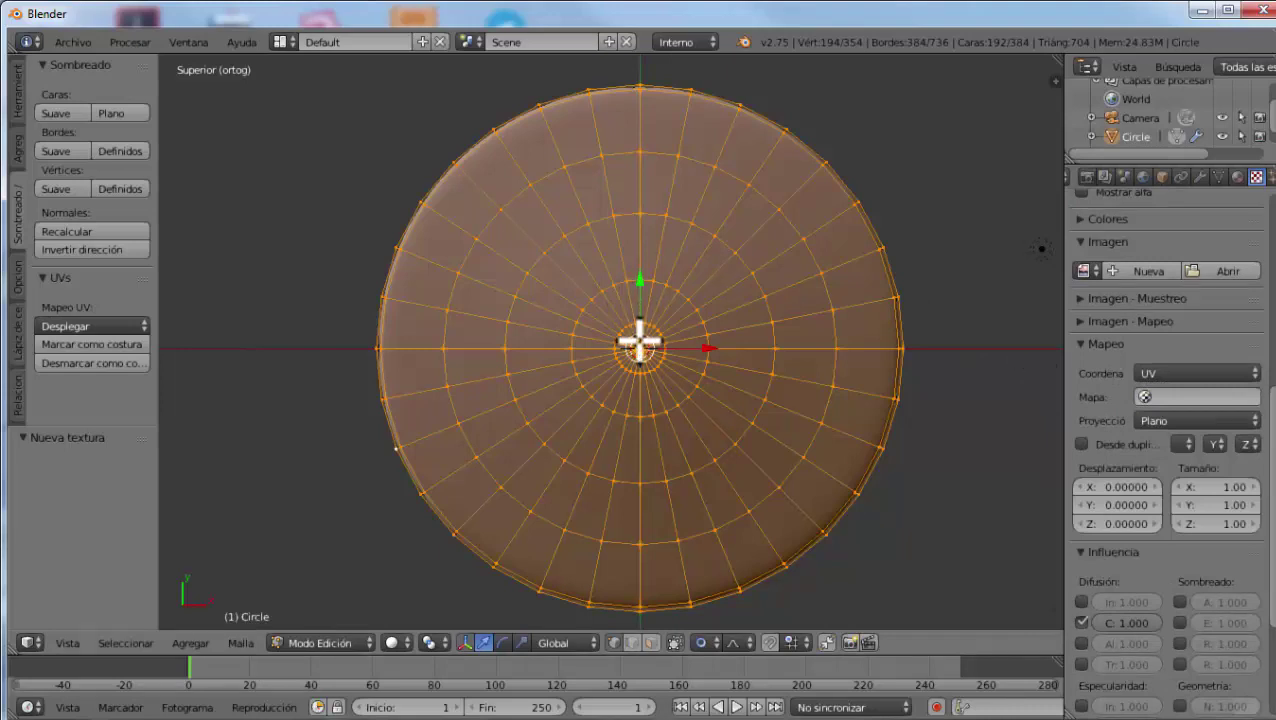
Project the disc's UVs from the top view, redoing it with the whole mesh selected
key(u)
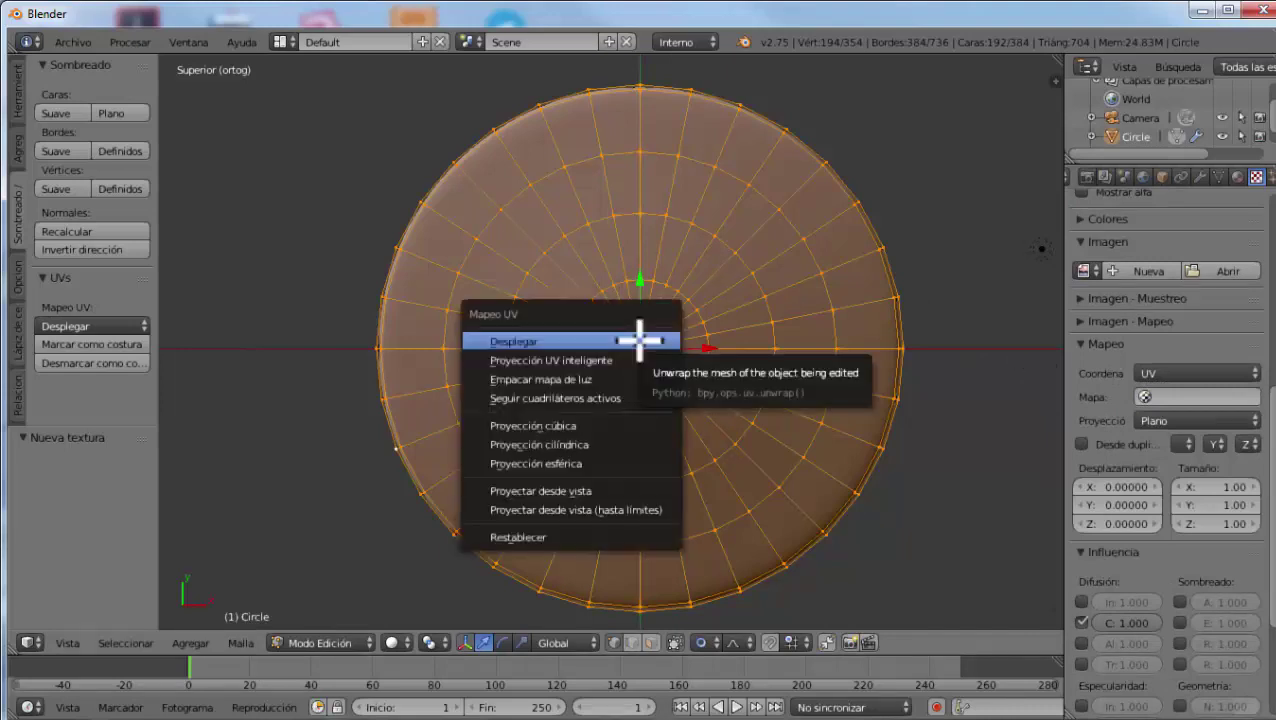
click(625, 491)
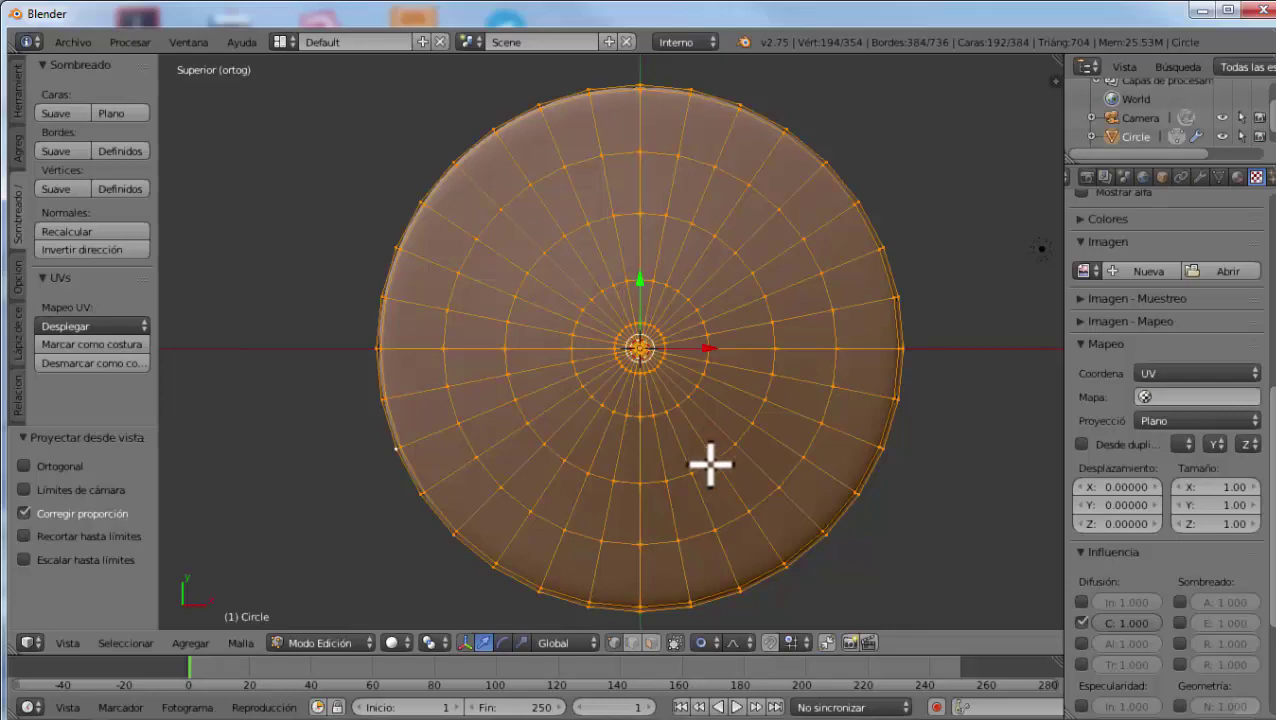
mouse_move(706, 461)
middle_down()
mouse_move(664, 387)
mouse_move(677, 267)
mouse_move(697, 433)
middle_up()
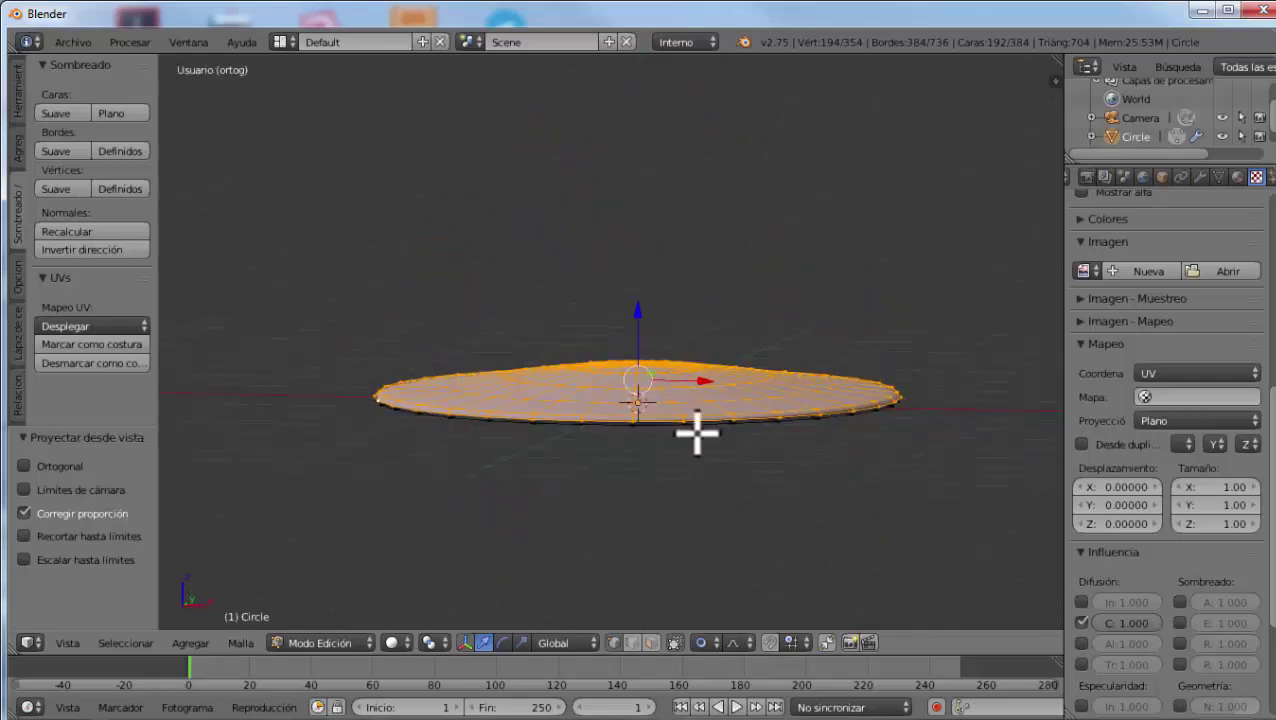
key(a)
key(a)
key(KP_7)
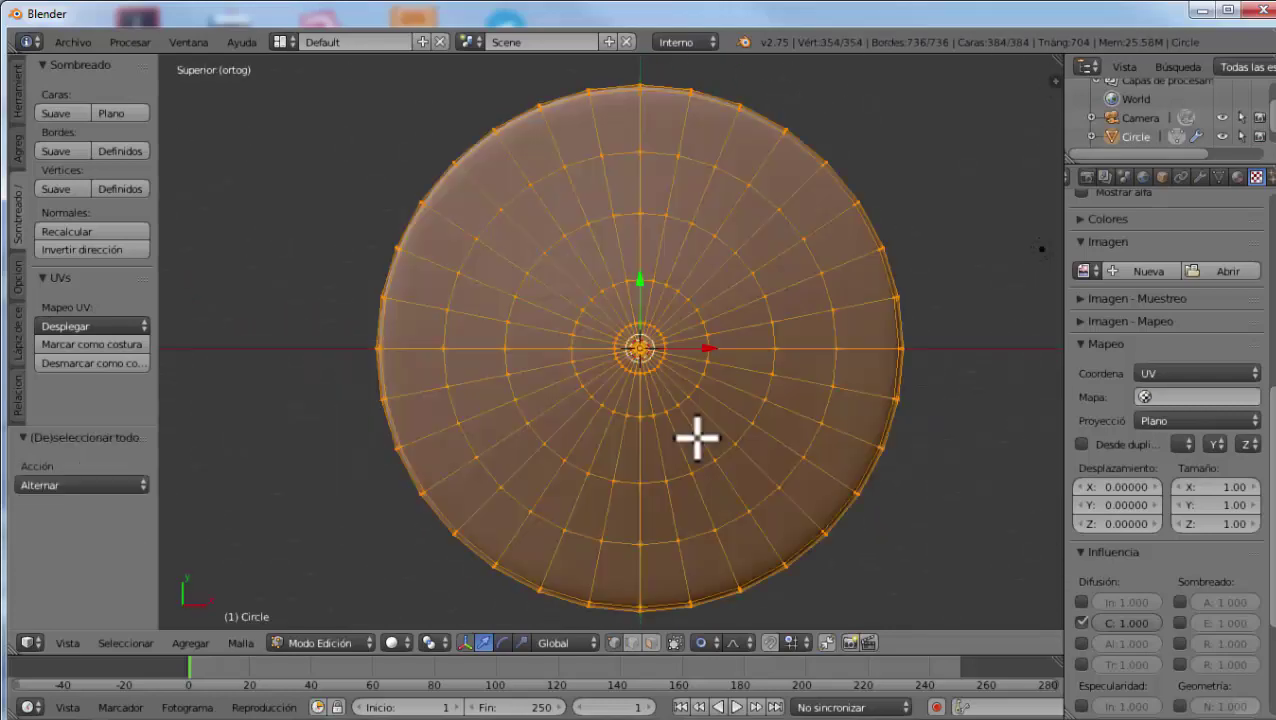
key(u)
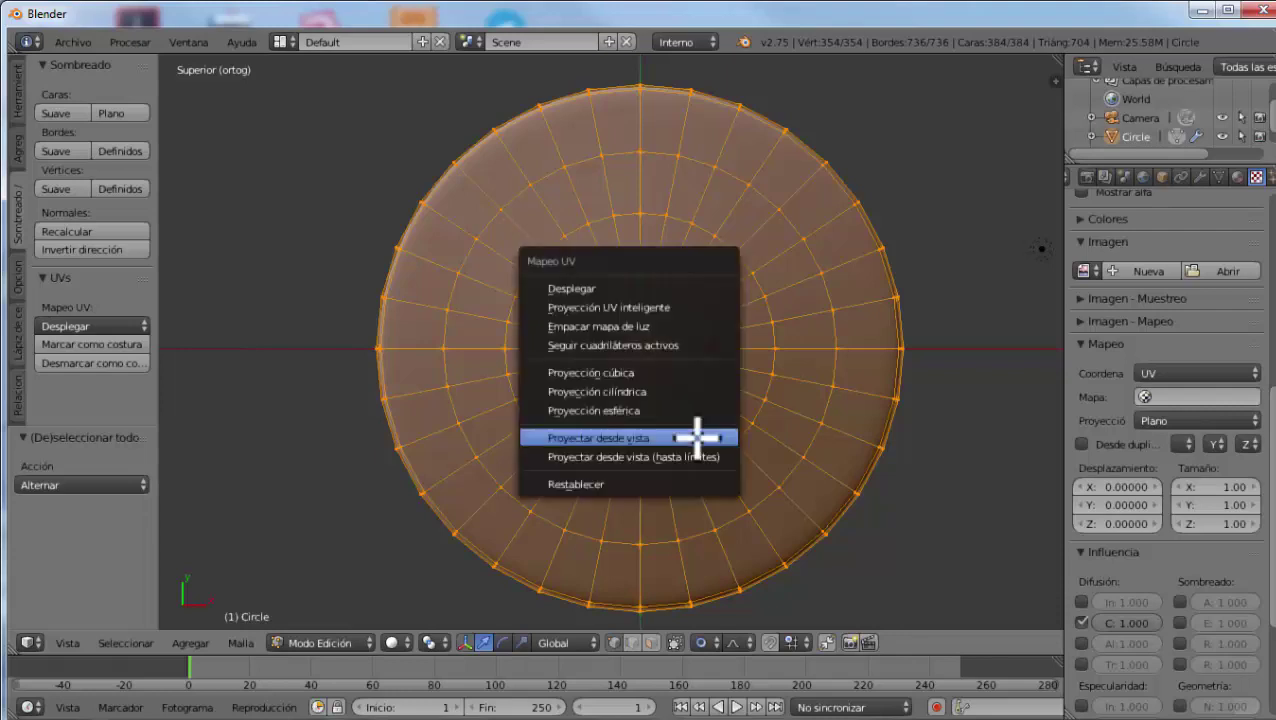
click(695, 437)
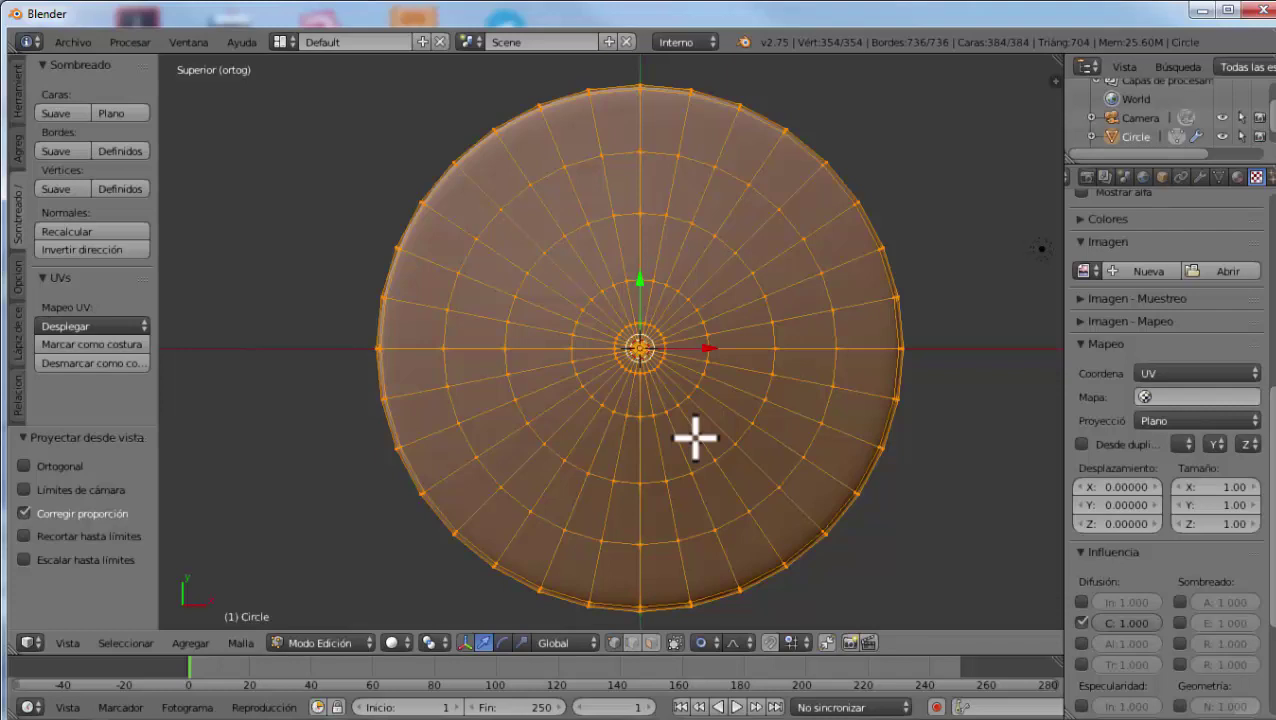
Map the texture through UVMap and enable its Diffuse Intensity influence
click(1146, 397)
click(1091, 425)
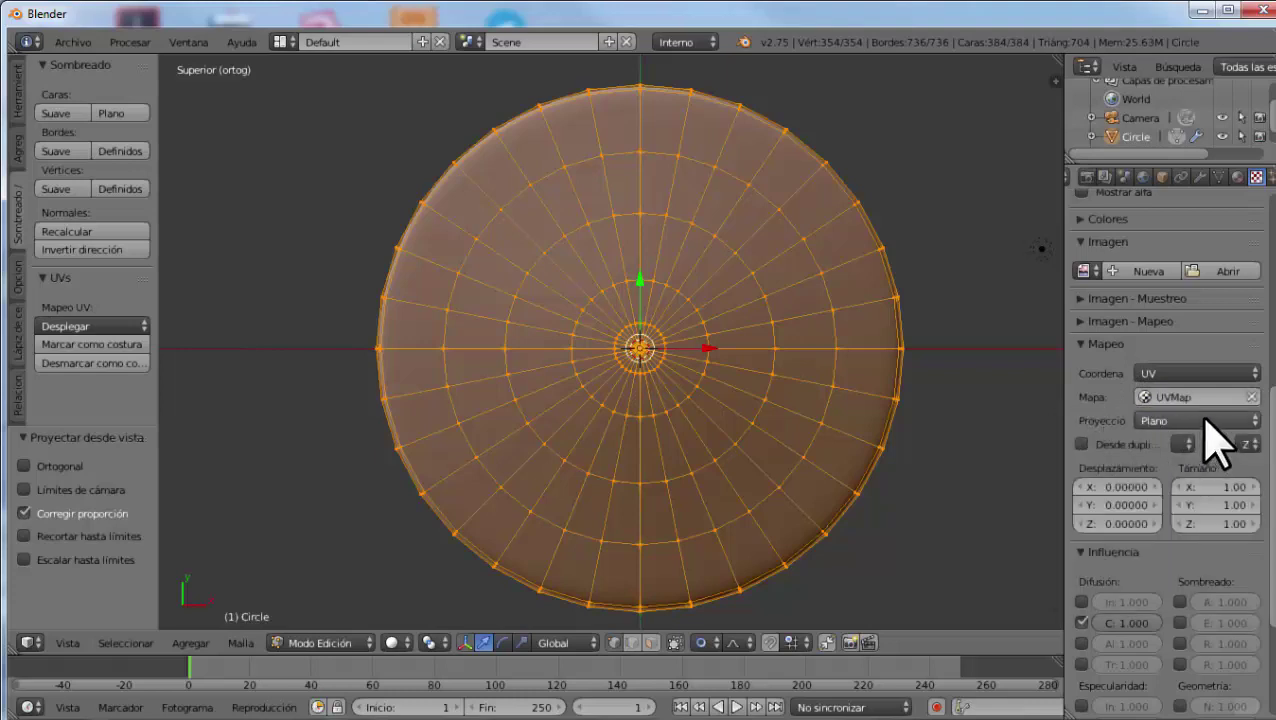
scroll(1150, 550, down, 2)
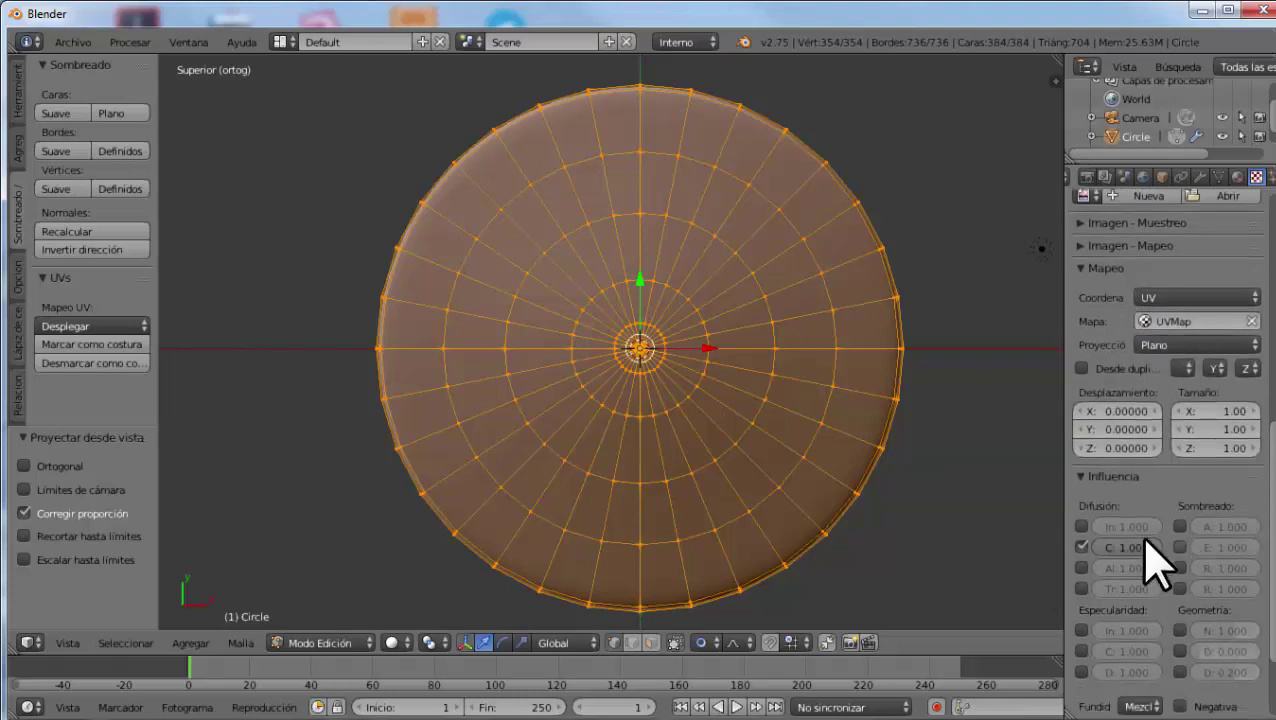
click(1081, 526)
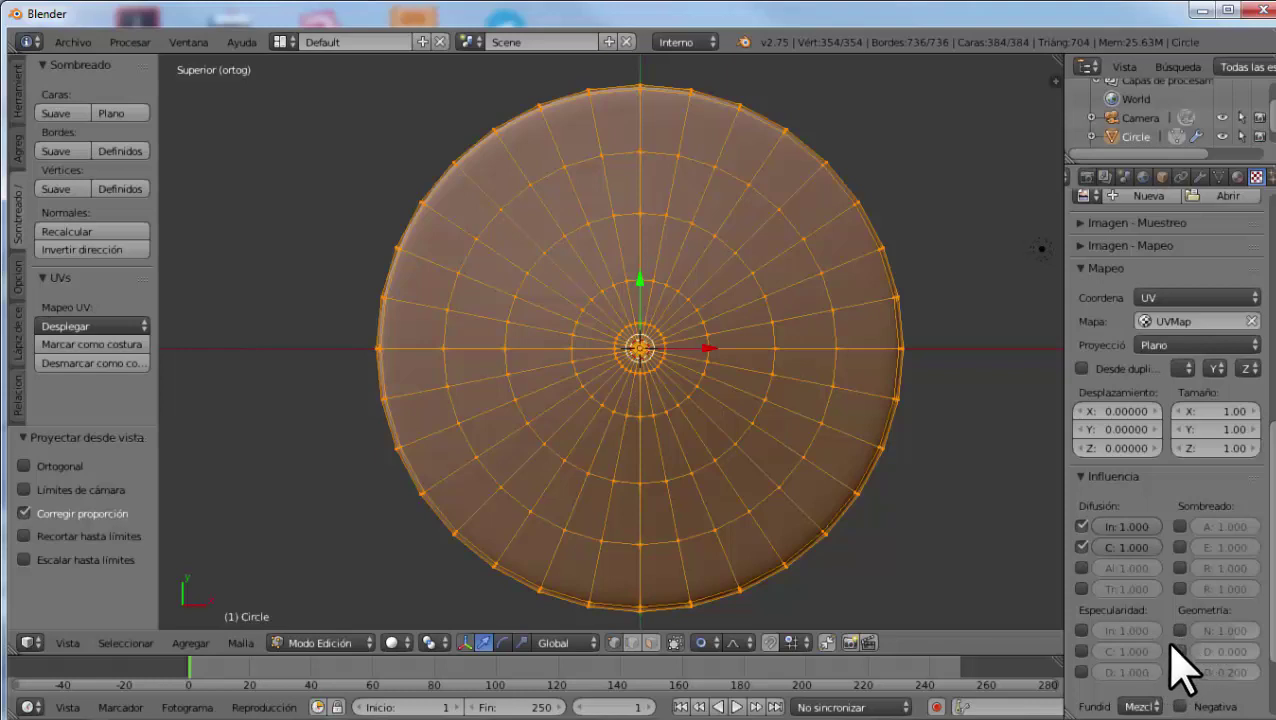
Switch to UV Editing, load the Captain America cubee image from texturas, then unlink it
click(285, 41)
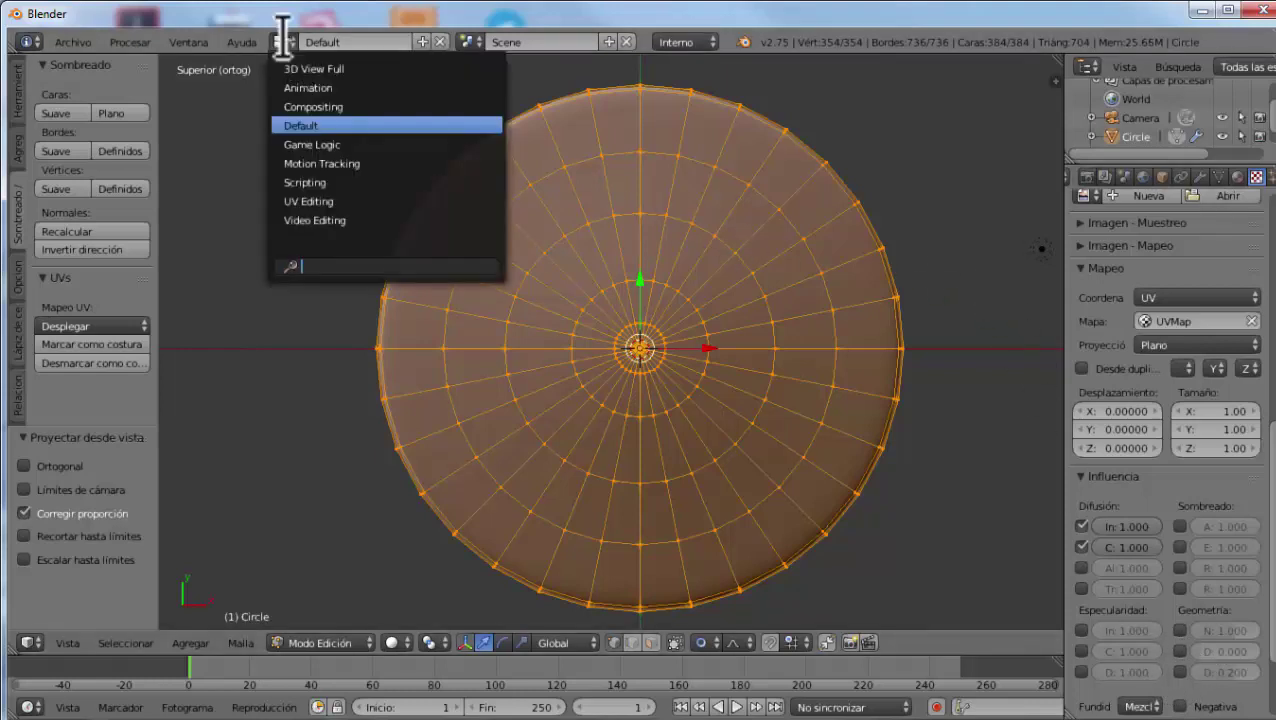
click(316, 200)
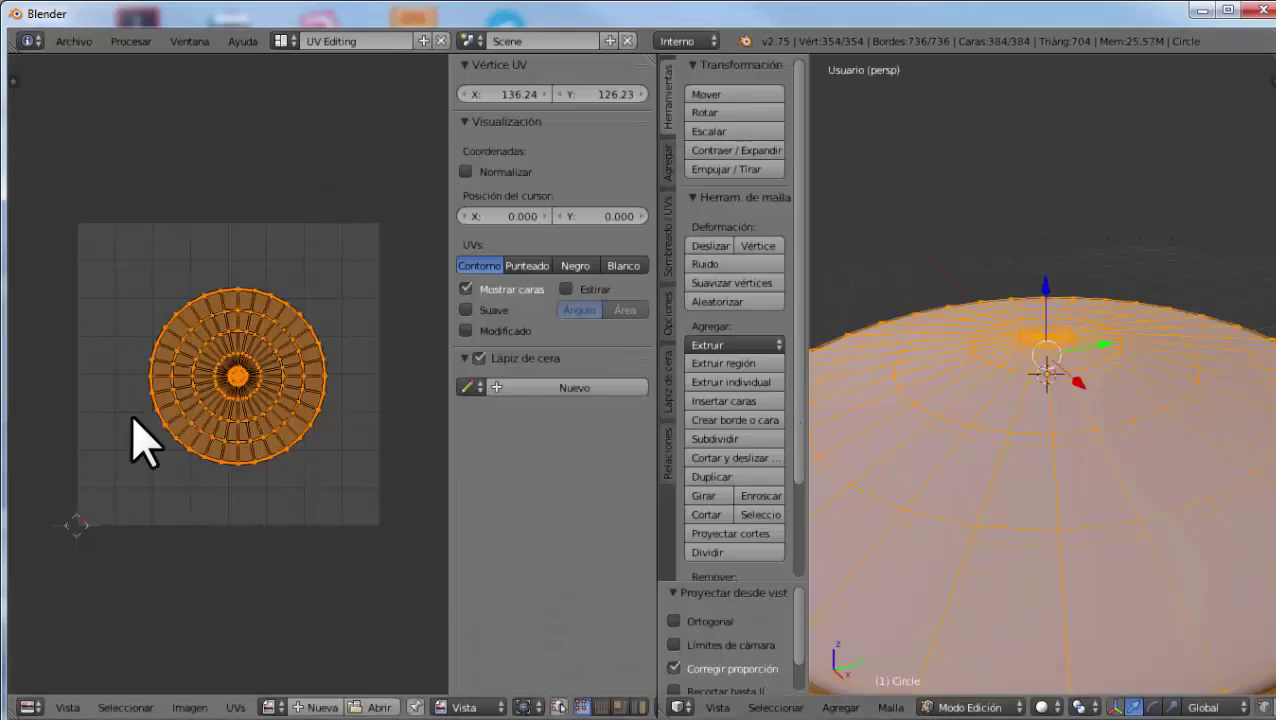
click(272, 707)
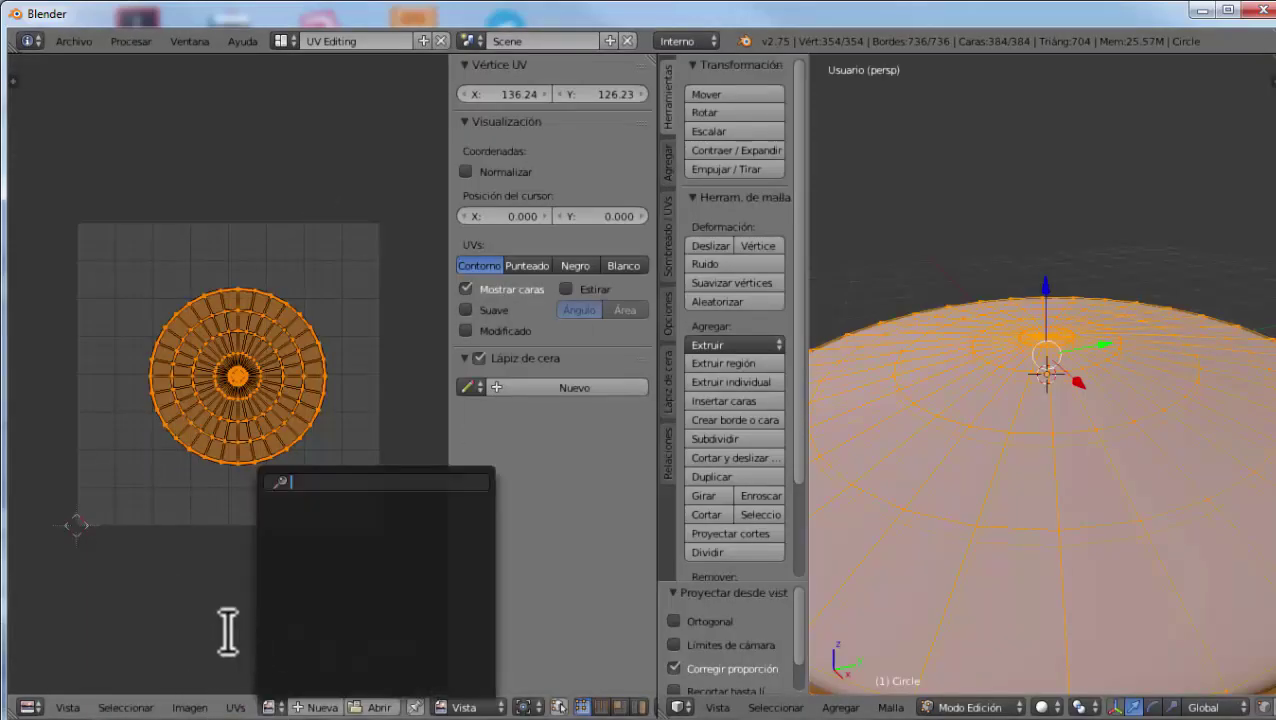
click(385, 707)
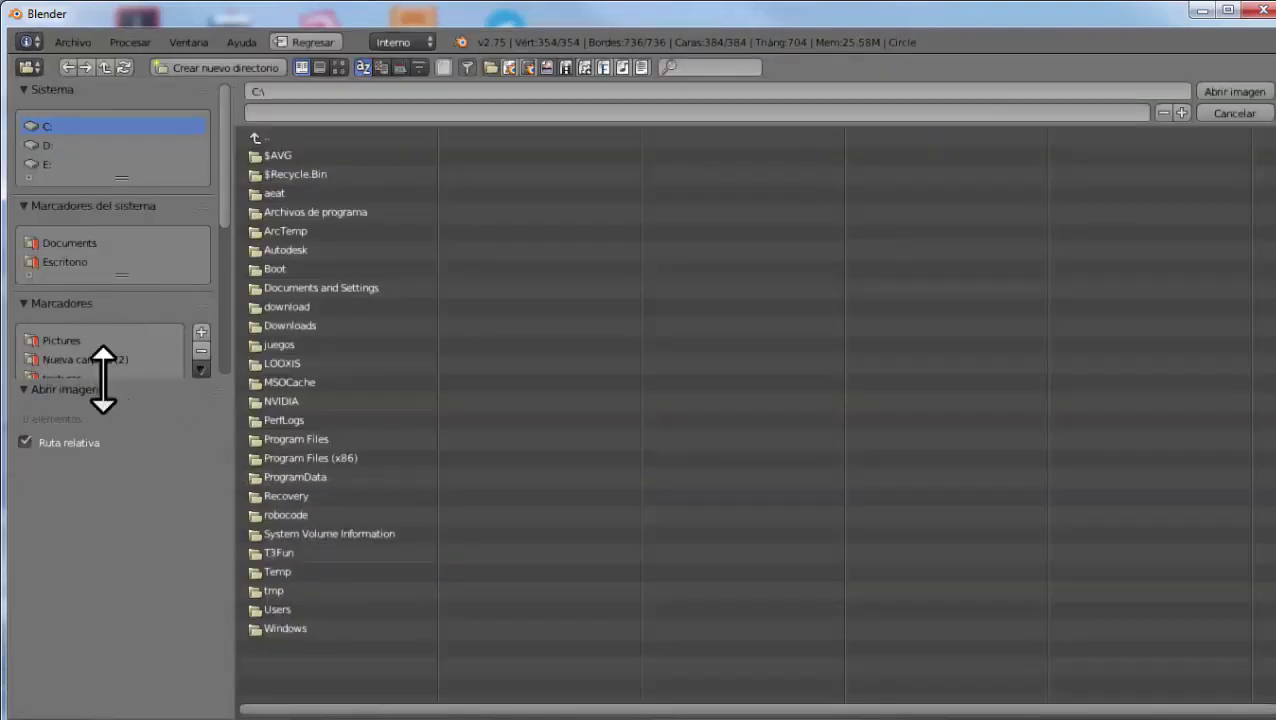
drag(104, 377, 108, 635)
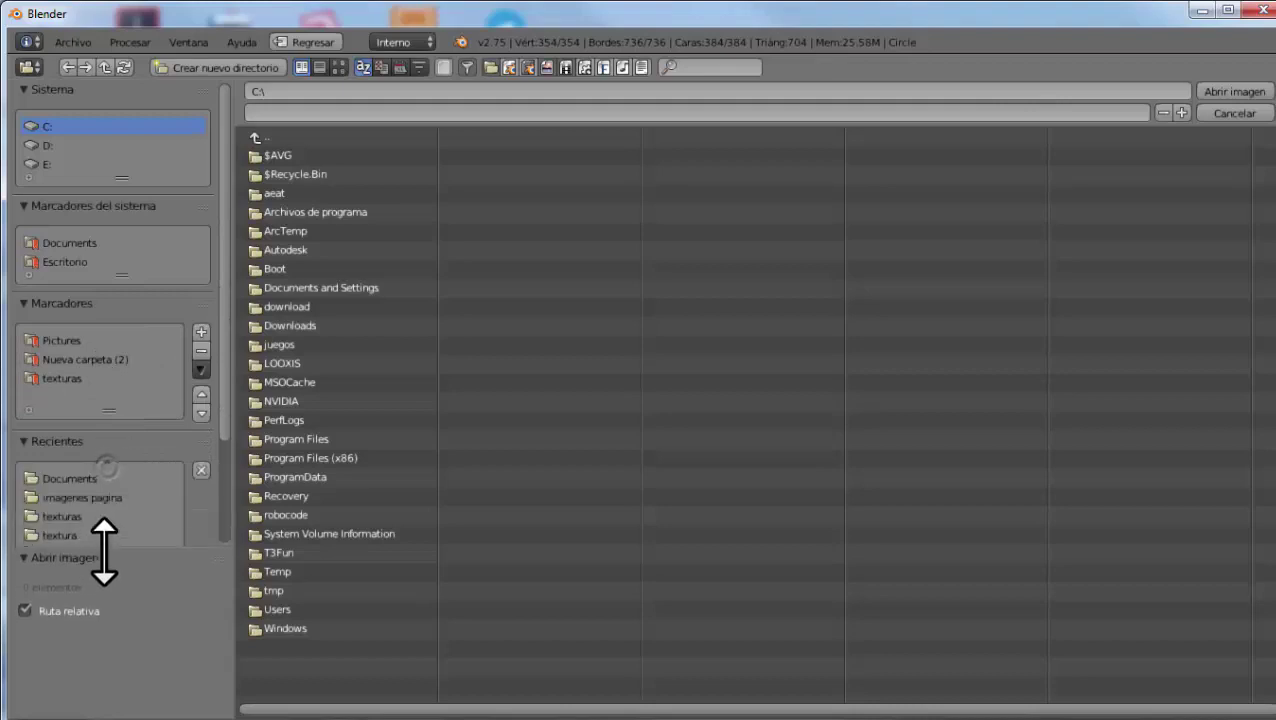
click(62, 378)
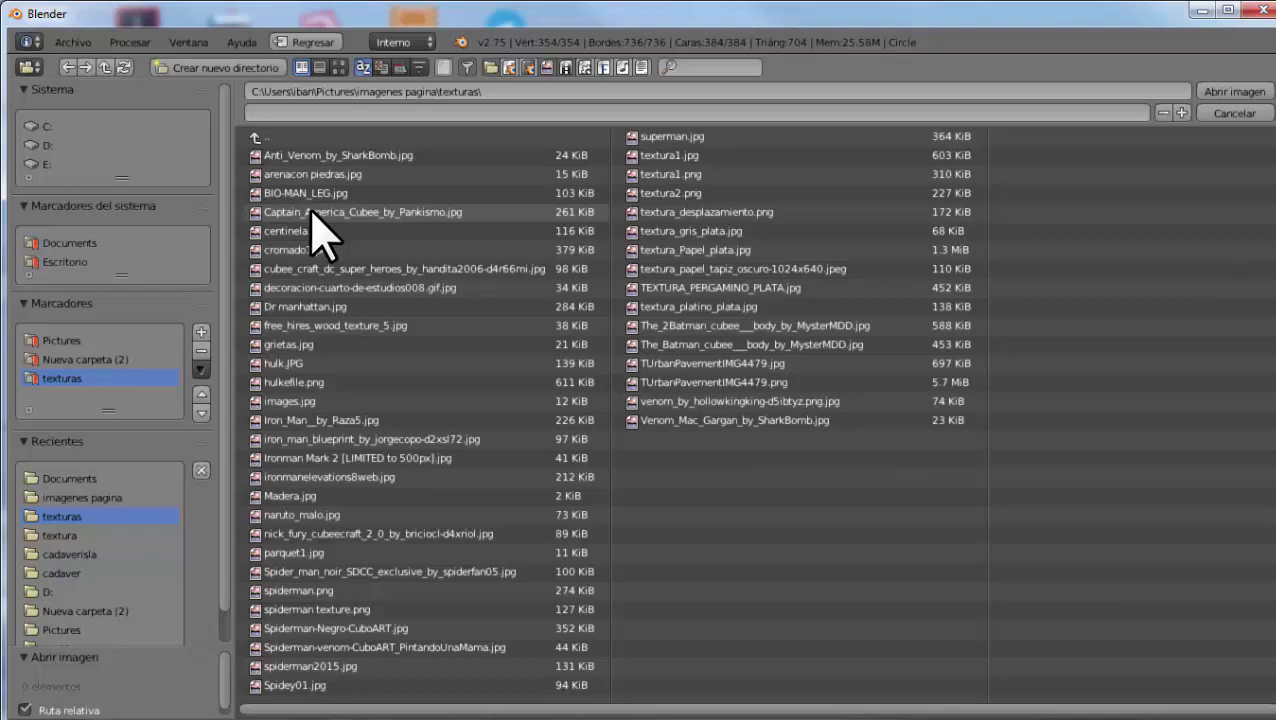
double_click(312, 212)
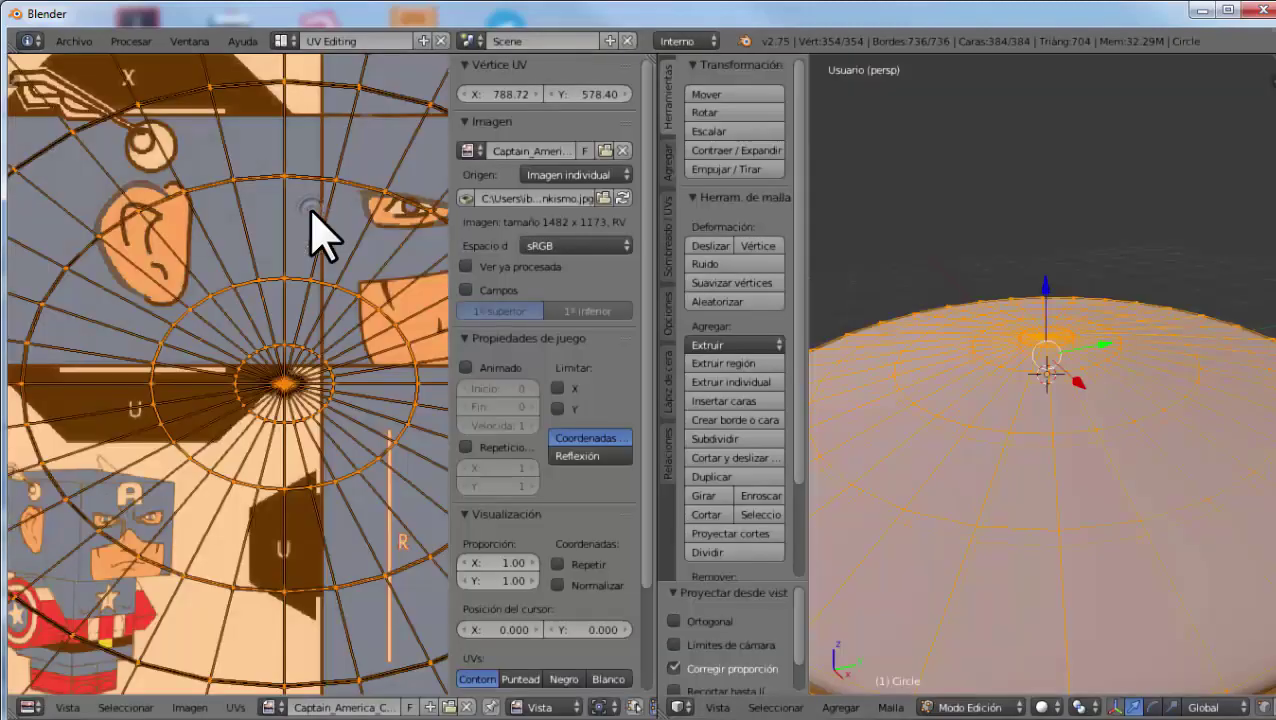
click(466, 707)
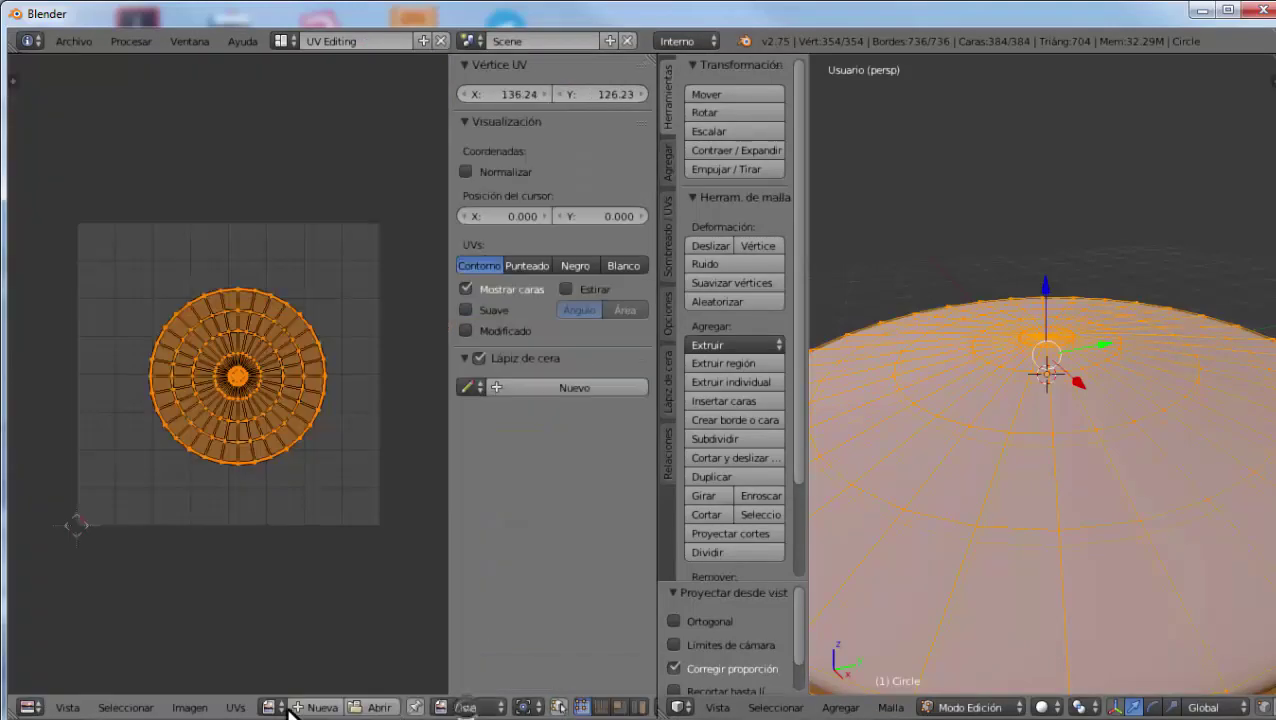
Load the Captain America shield image from Pictures/imagenes pagina into the UV editor
click(372, 707)
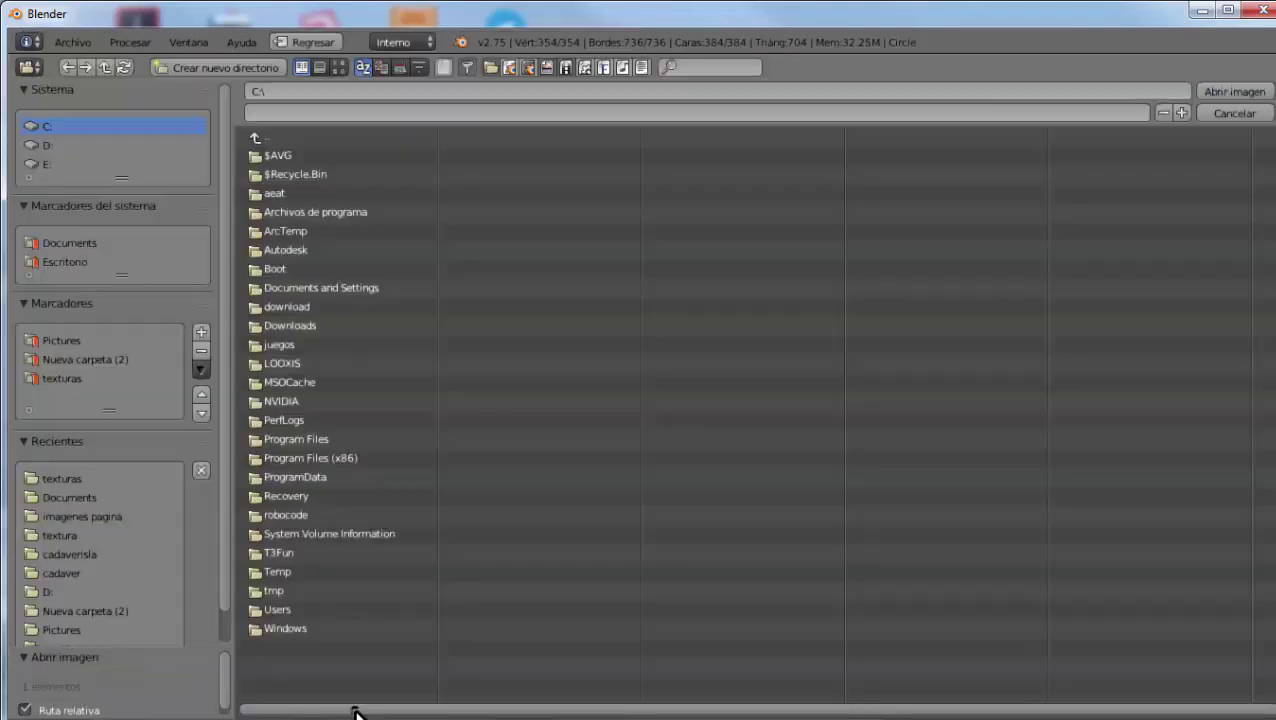
click(56, 341)
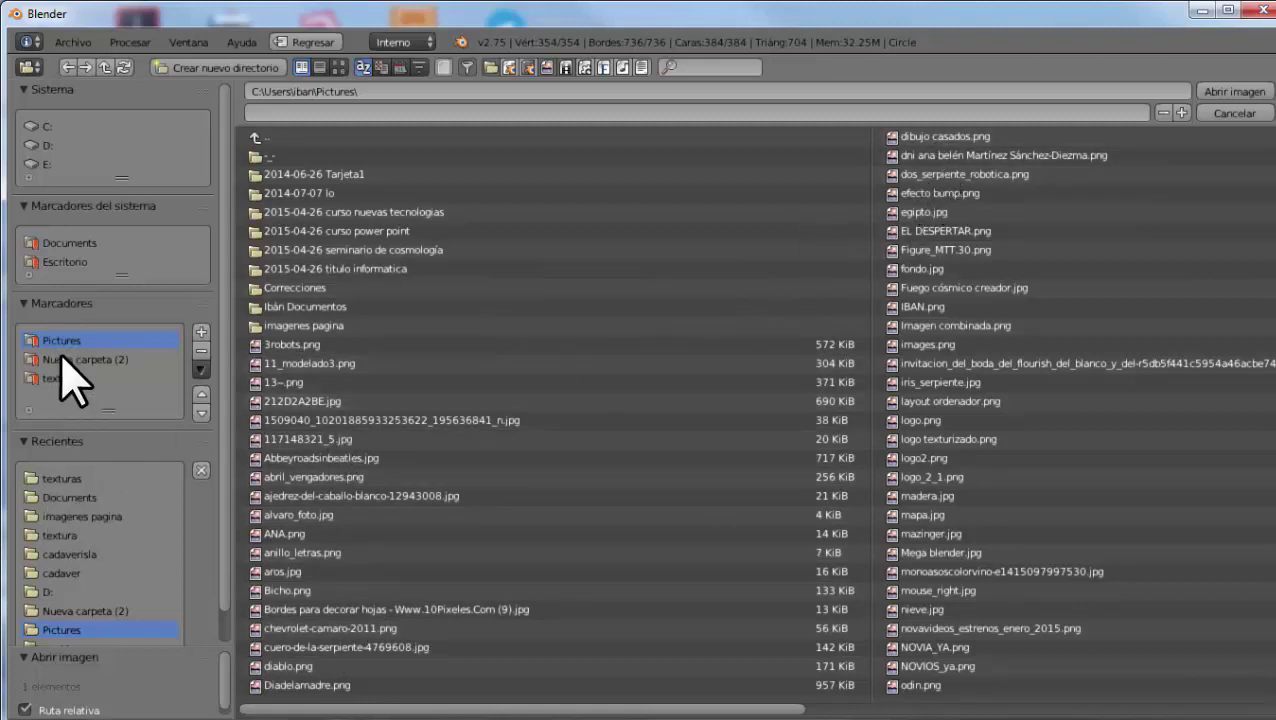
click(288, 326)
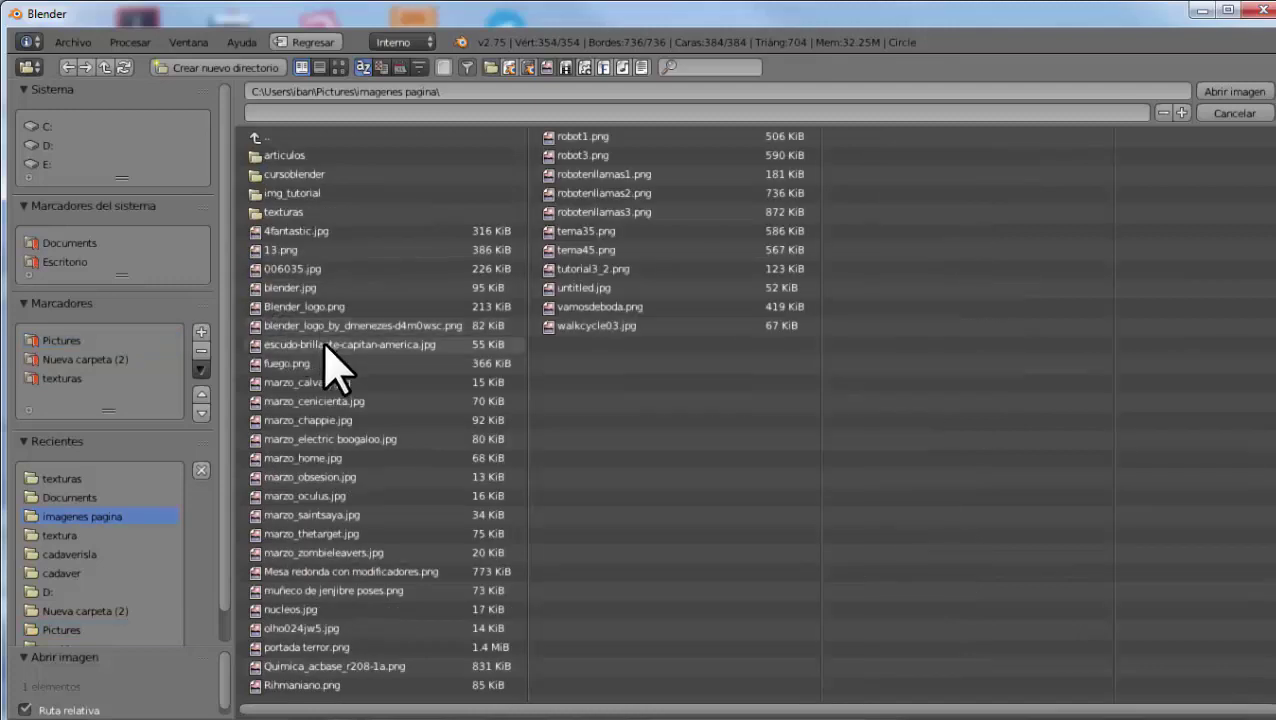
double_click(324, 344)
scroll(285, 340, down, 2)
scroll(280, 341, down, 3)
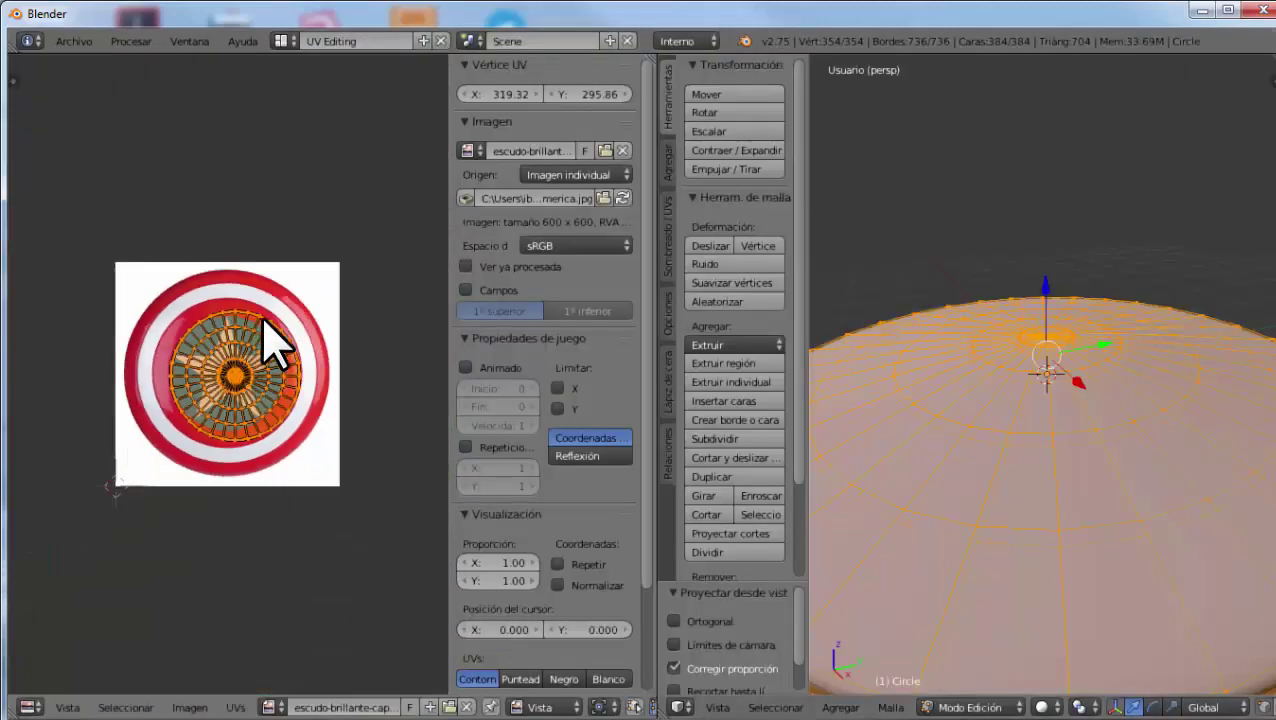
scroll(280, 341, up, 2)
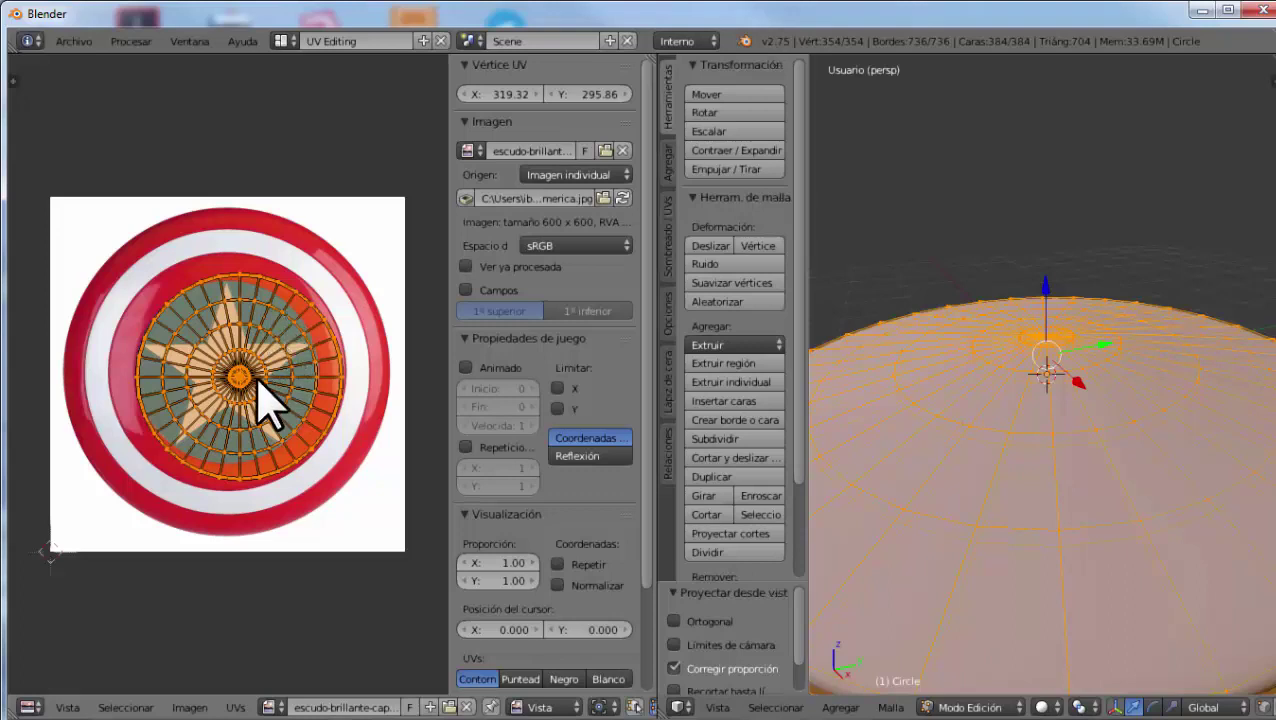
Select all UVs, centre them on the star, and scale them about 1.617 to cover the shield
key(a)
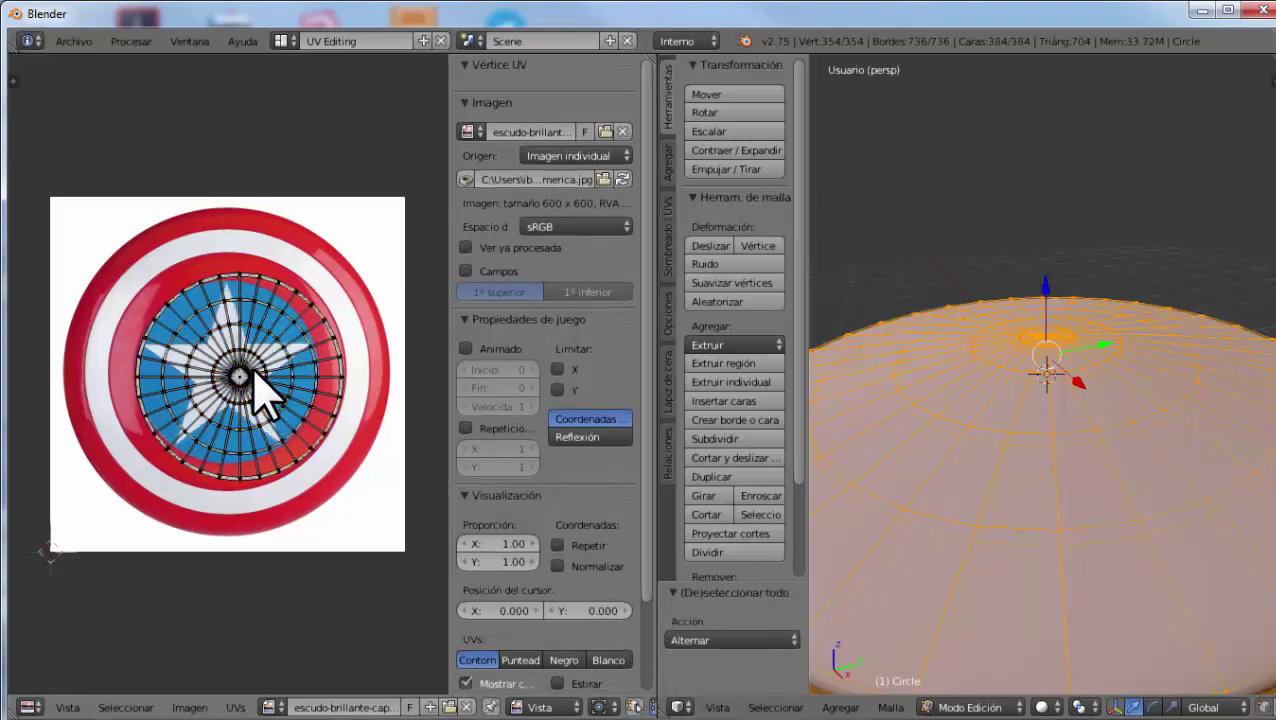
key(a)
key(g)
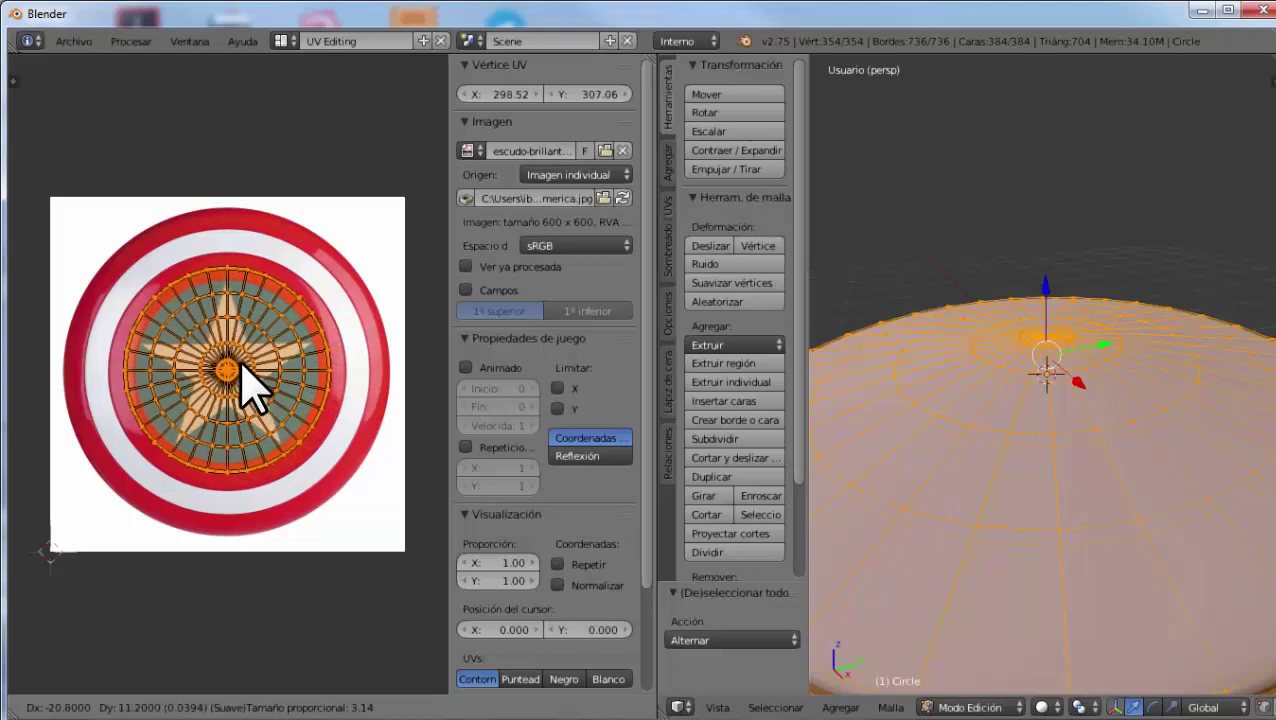
click(241, 364)
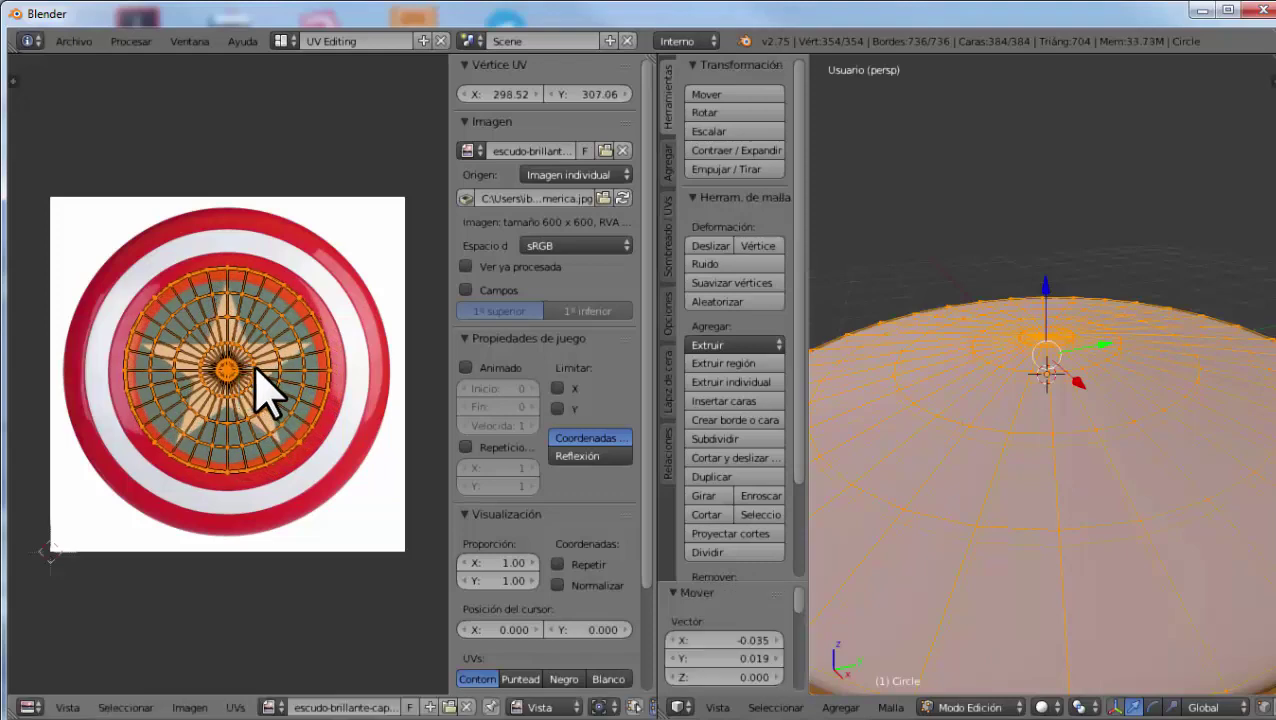
key(s)
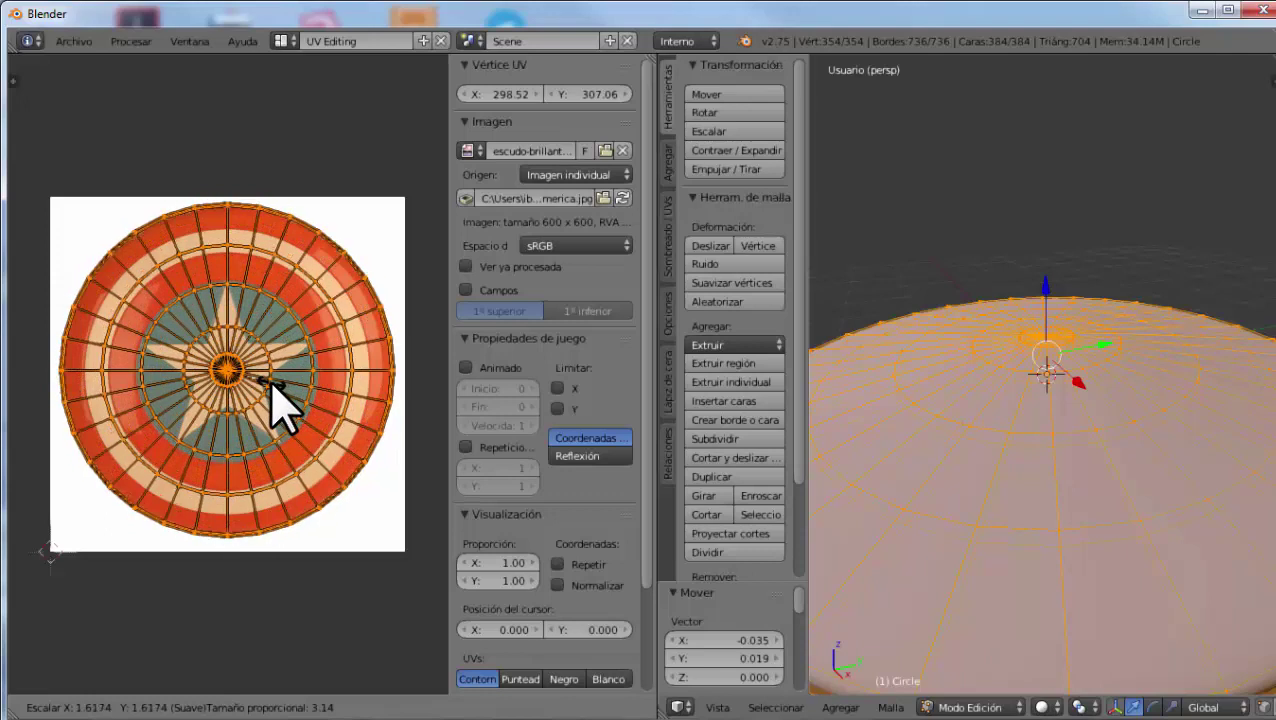
click(271, 381)
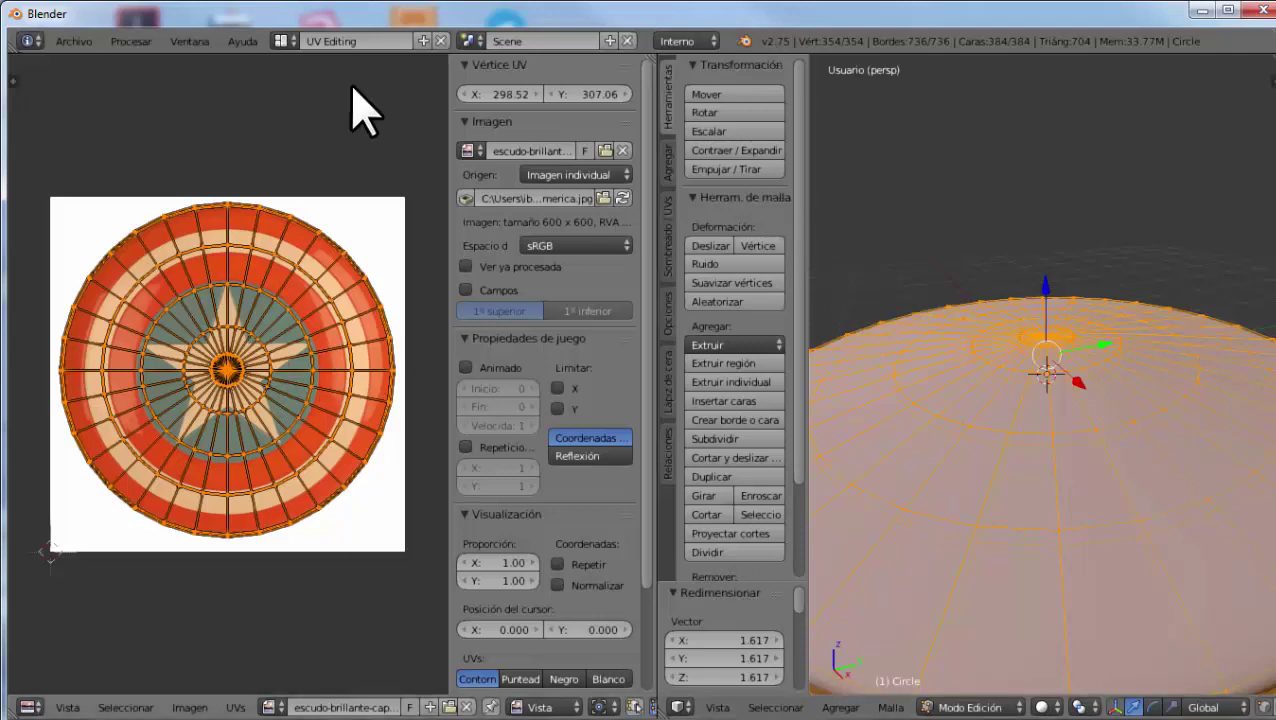
Return to the Default layout, try texture then material shading, and orbit to an angled view
click(295, 41)
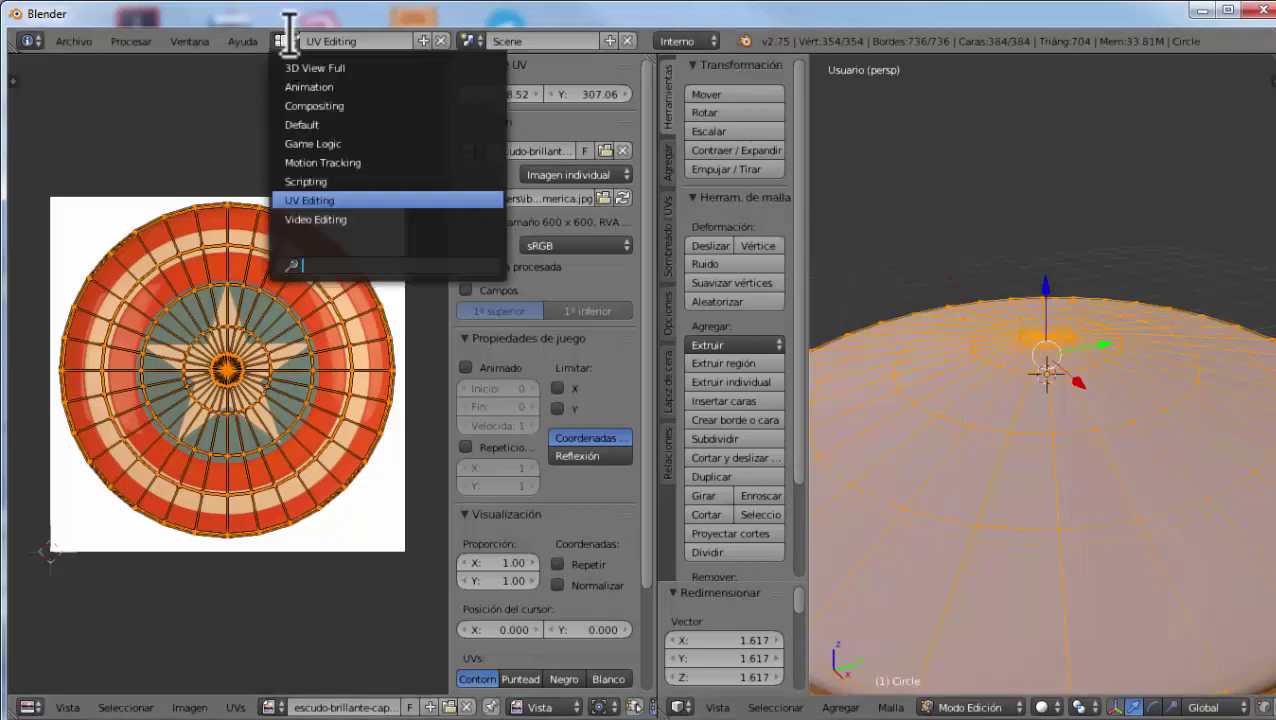
click(313, 125)
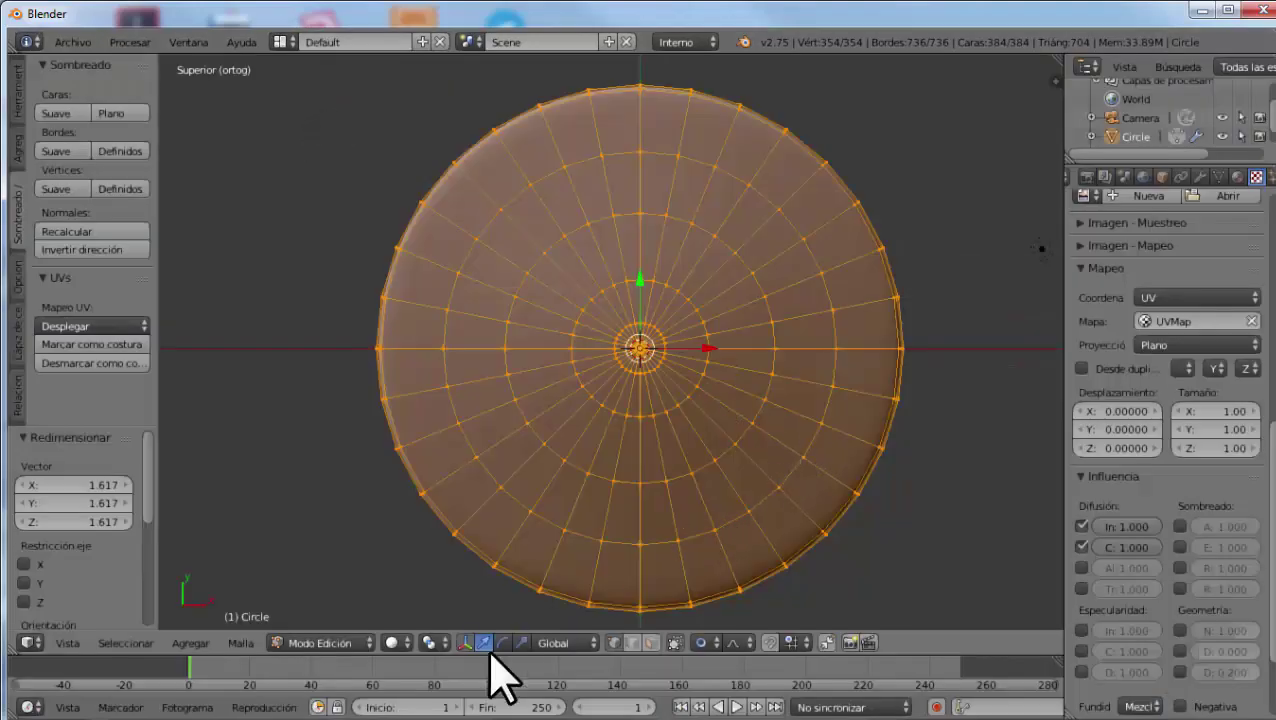
click(395, 640)
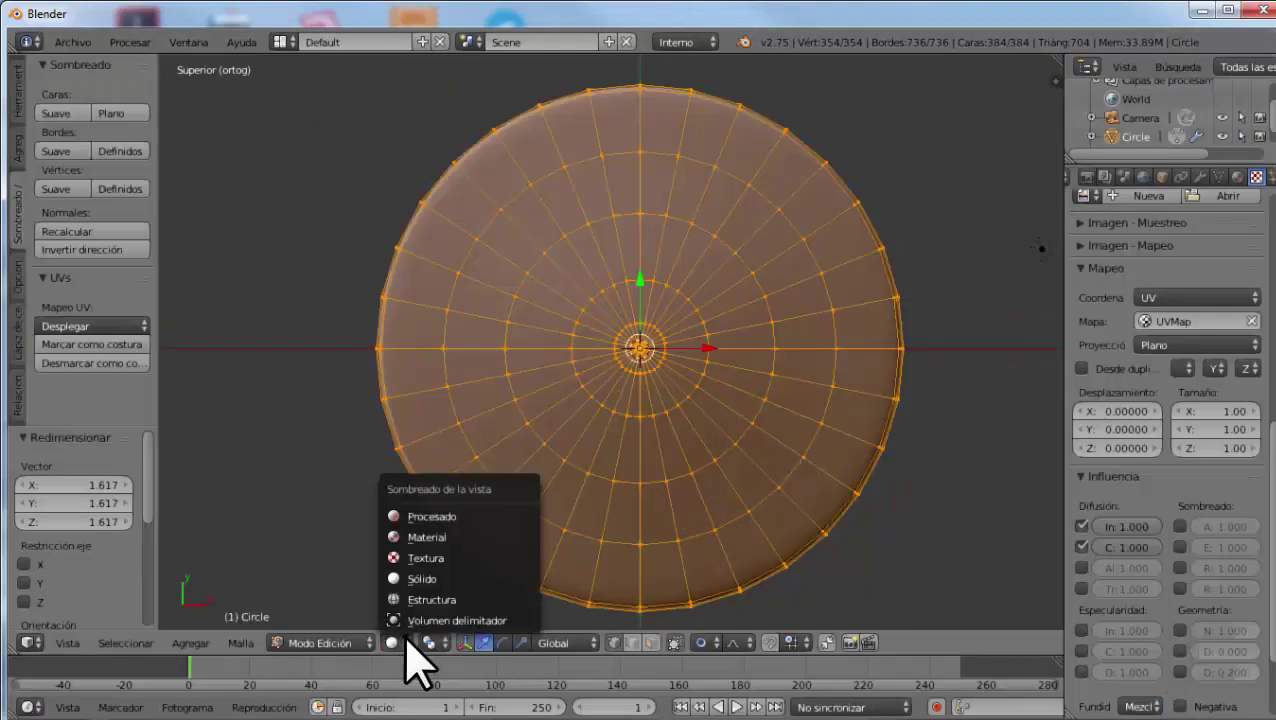
click(425, 558)
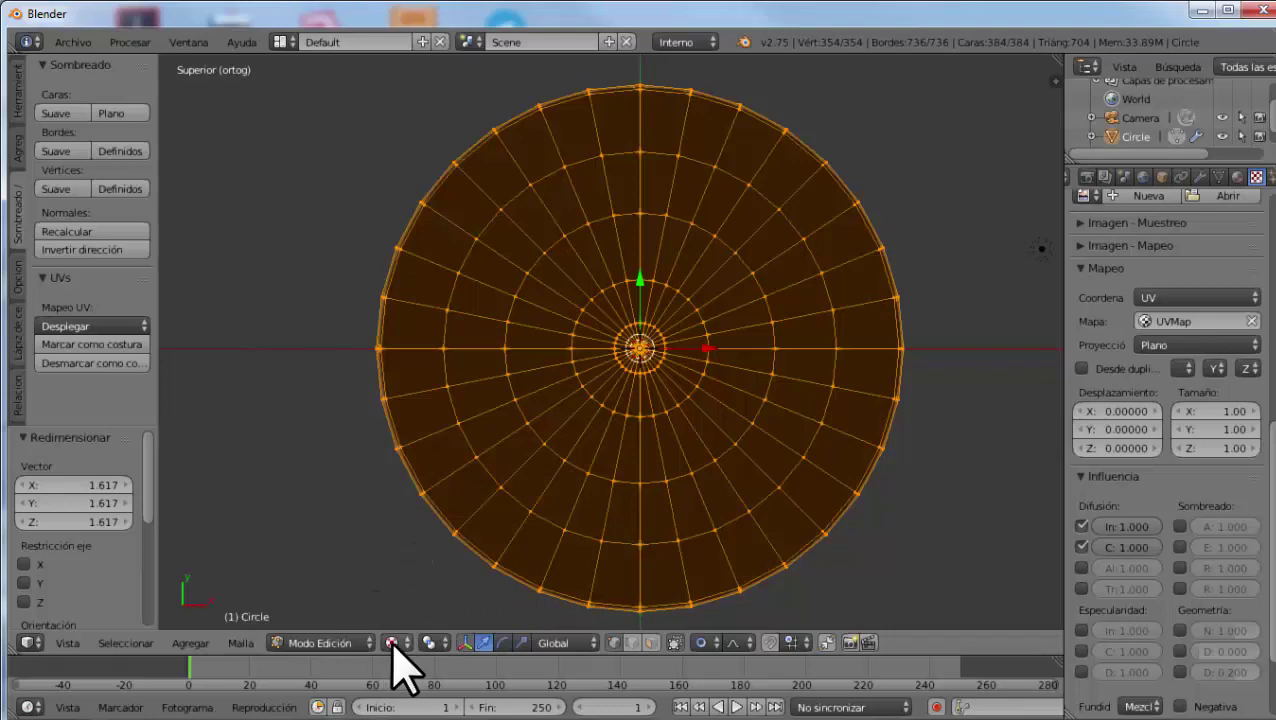
click(392, 643)
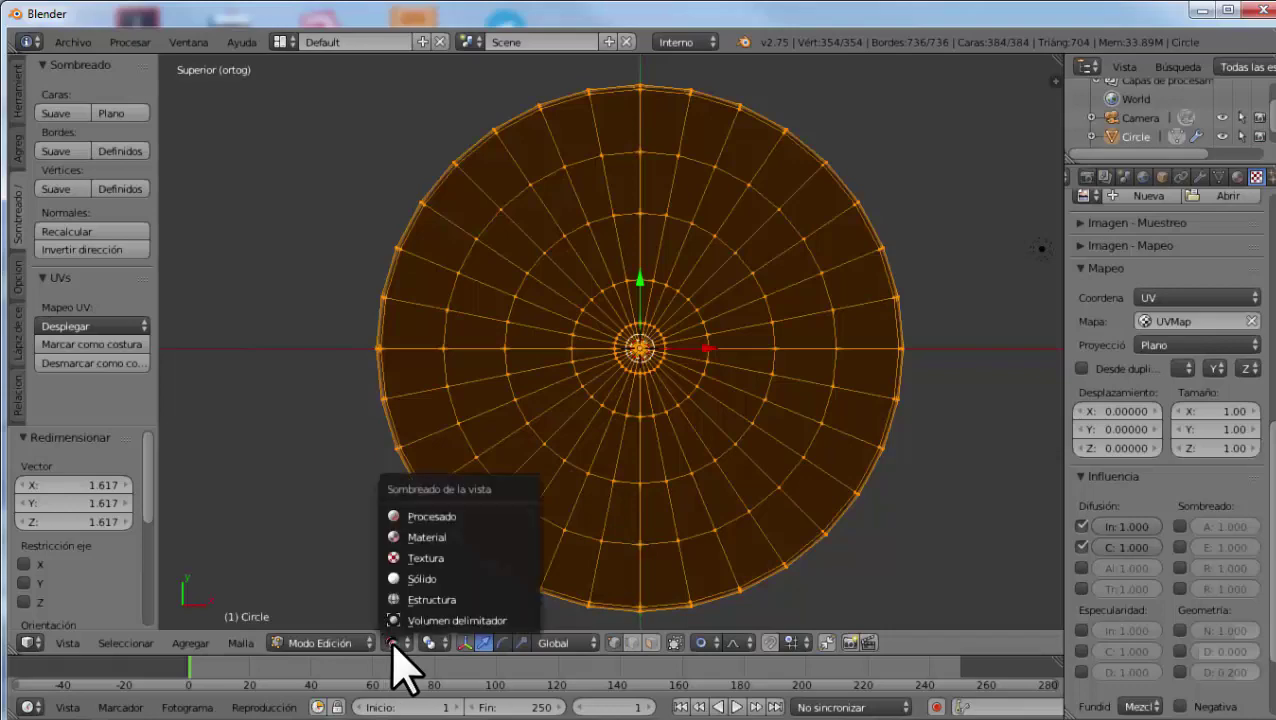
click(425, 538)
mouse_move(511, 531)
middle_down()
mouse_move(538, 350)
mouse_move(669, 436)
mouse_move(766, 382)
middle_up()
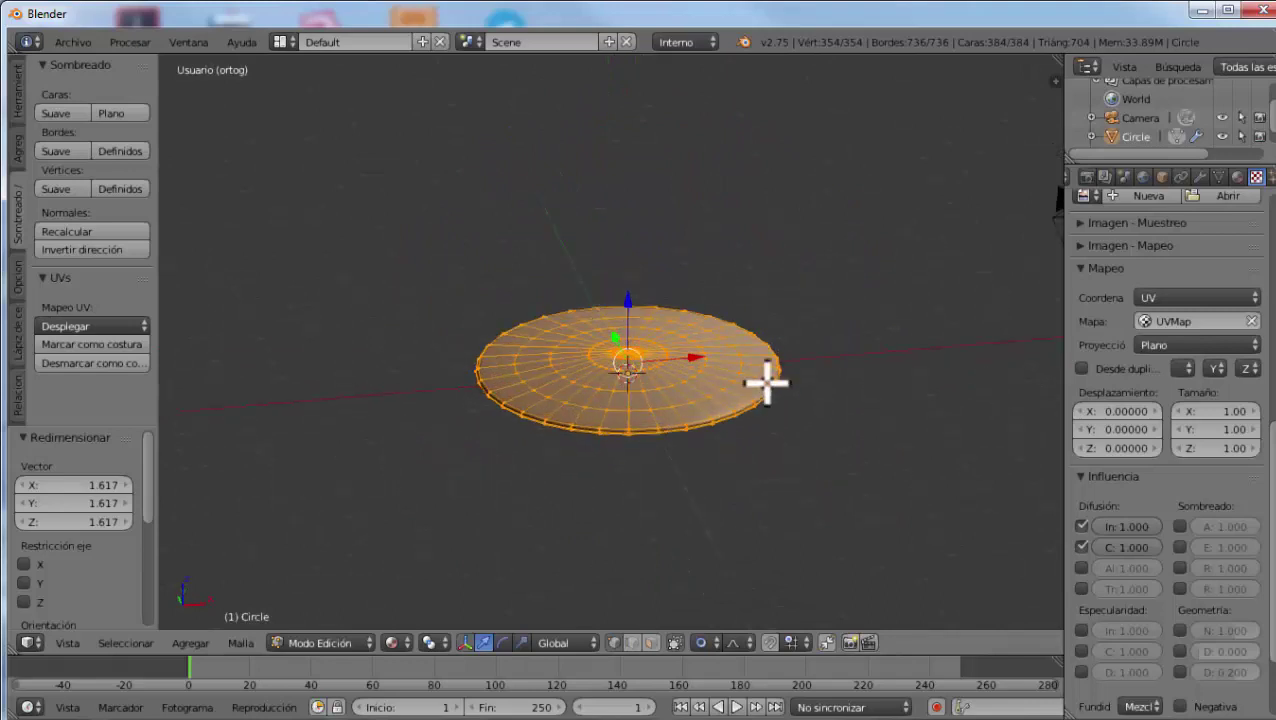
scroll(766, 382, down, 2)
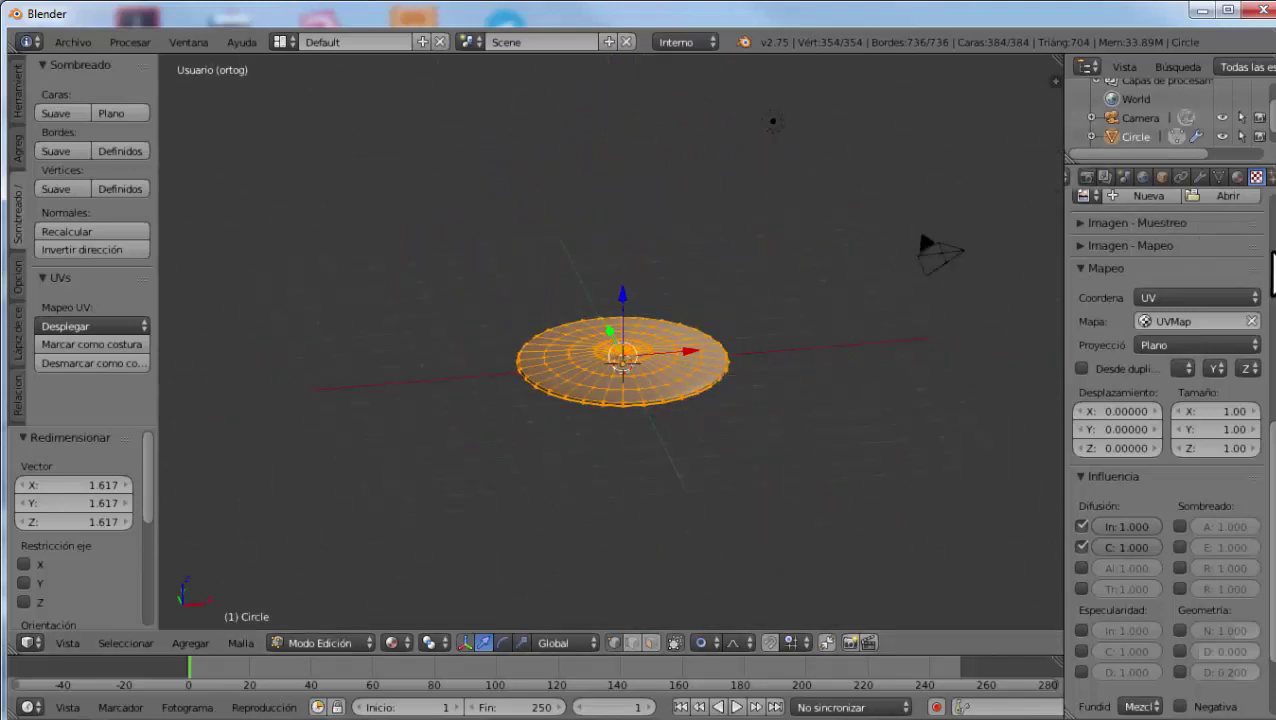
Turn off the texture's Diffuse Intensity influence, leaving only colour
click(1238, 176)
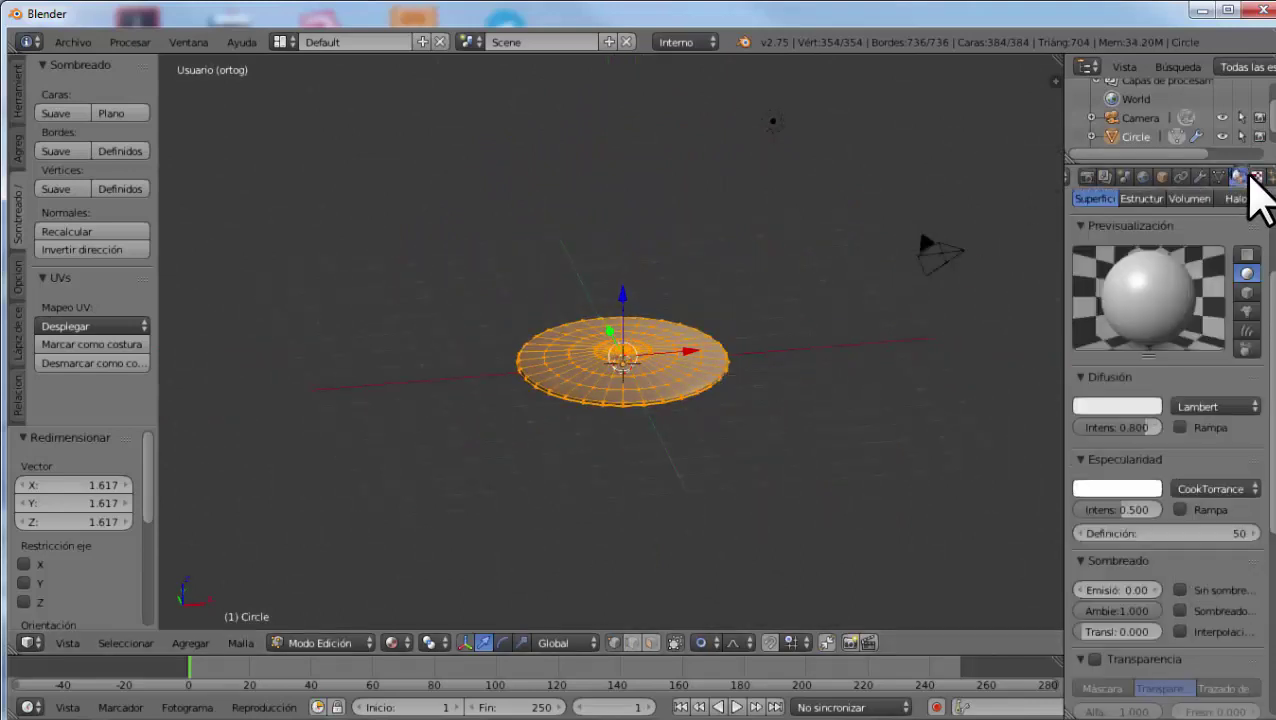
click(1256, 176)
scroll(1175, 410, down, 3)
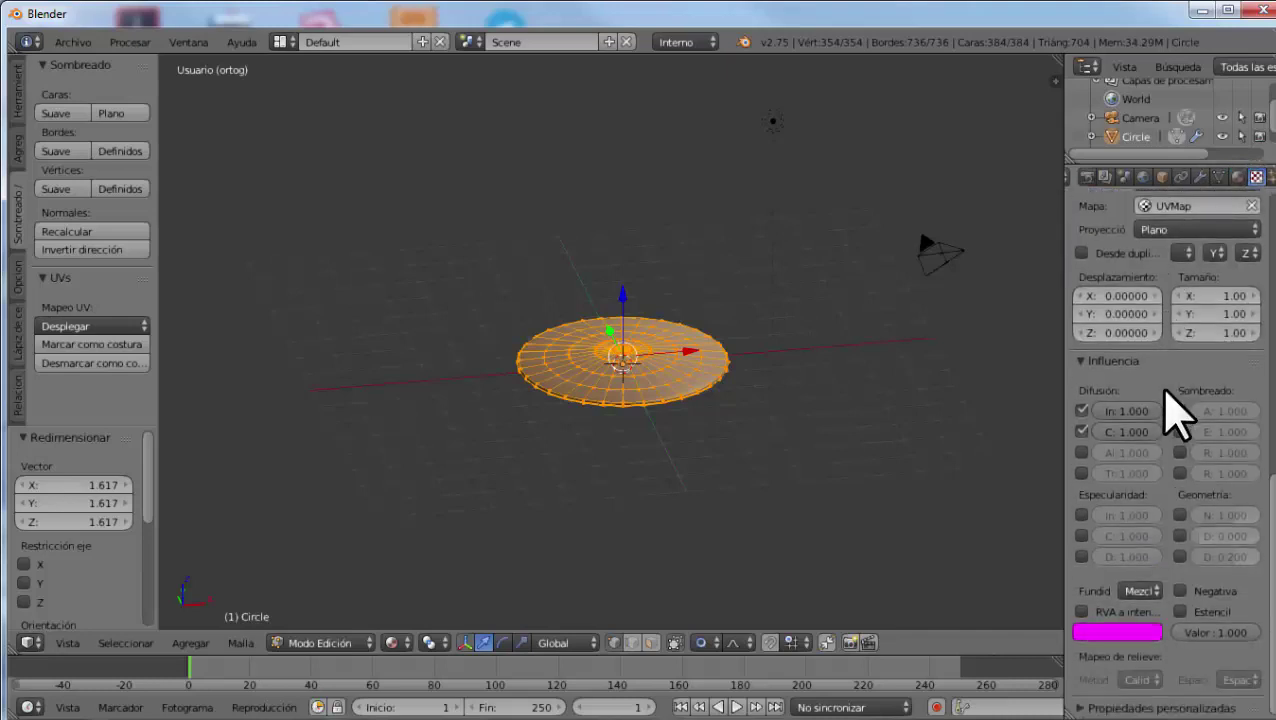
click(1081, 410)
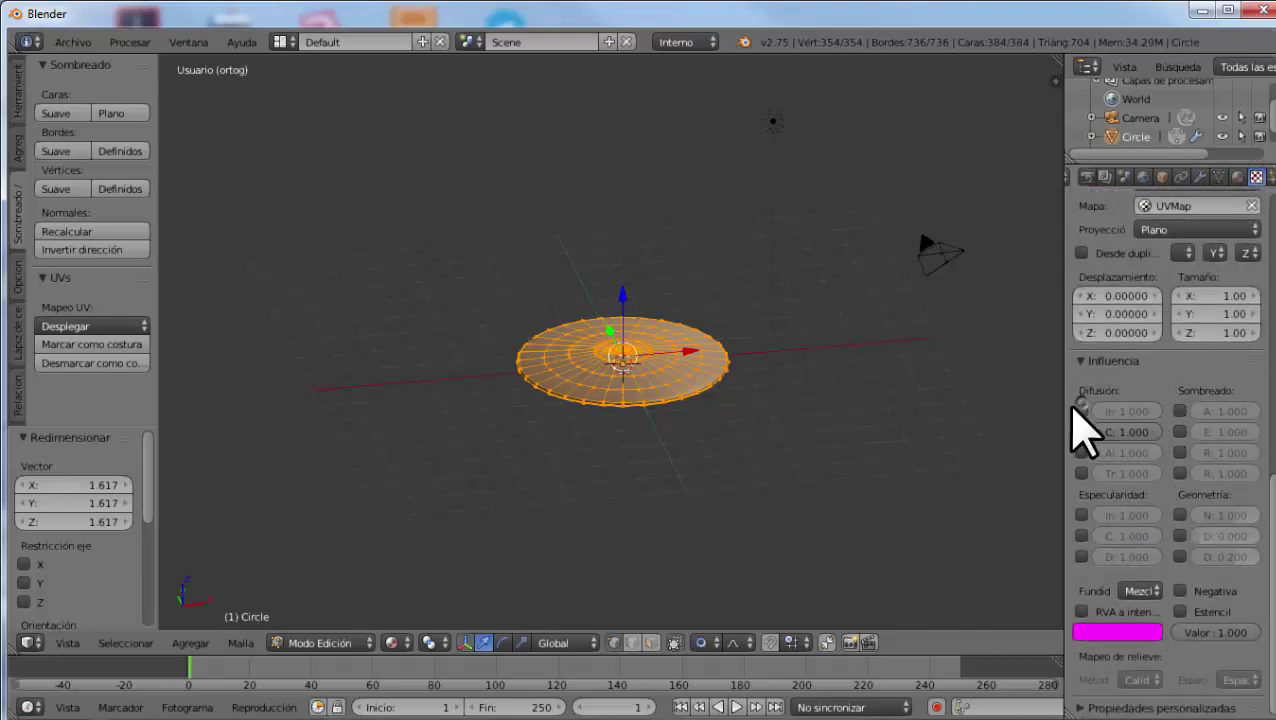
scroll(692, 397, up, 1)
scroll(692, 397, up, 1)
Preview the disc in rendered shading, then switch back to the editable mesh view
click(392, 642)
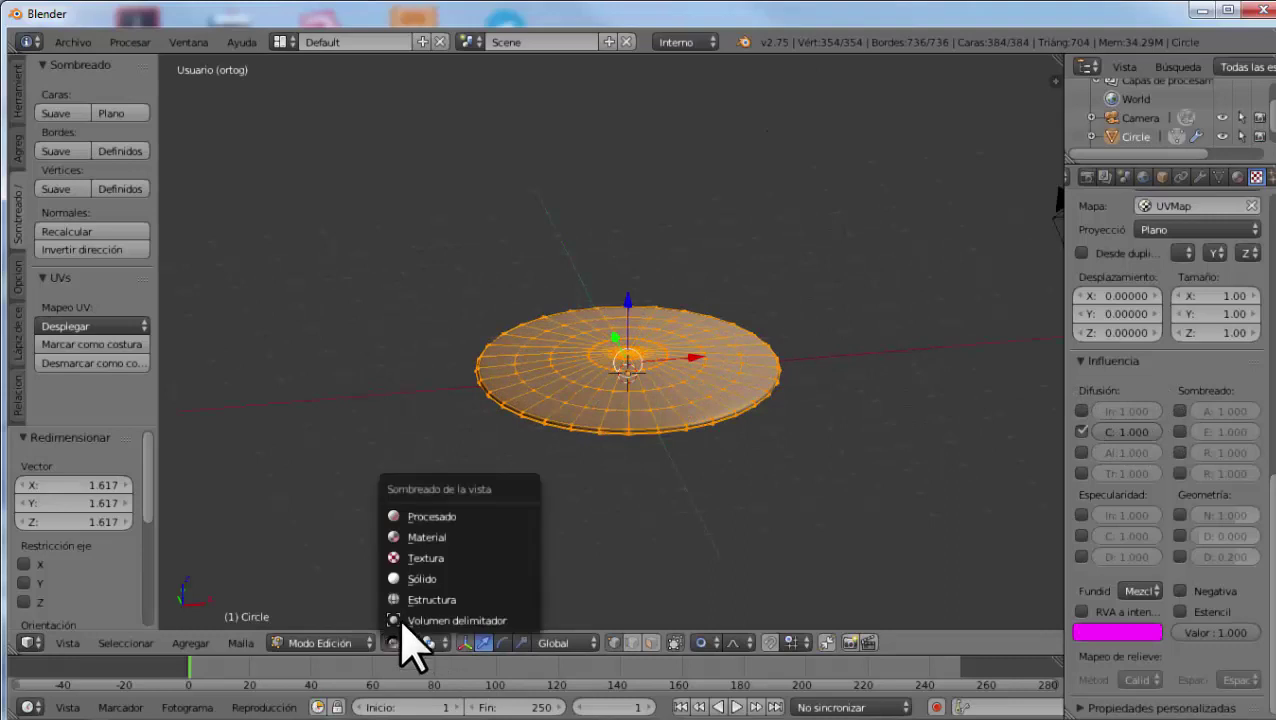
click(420, 517)
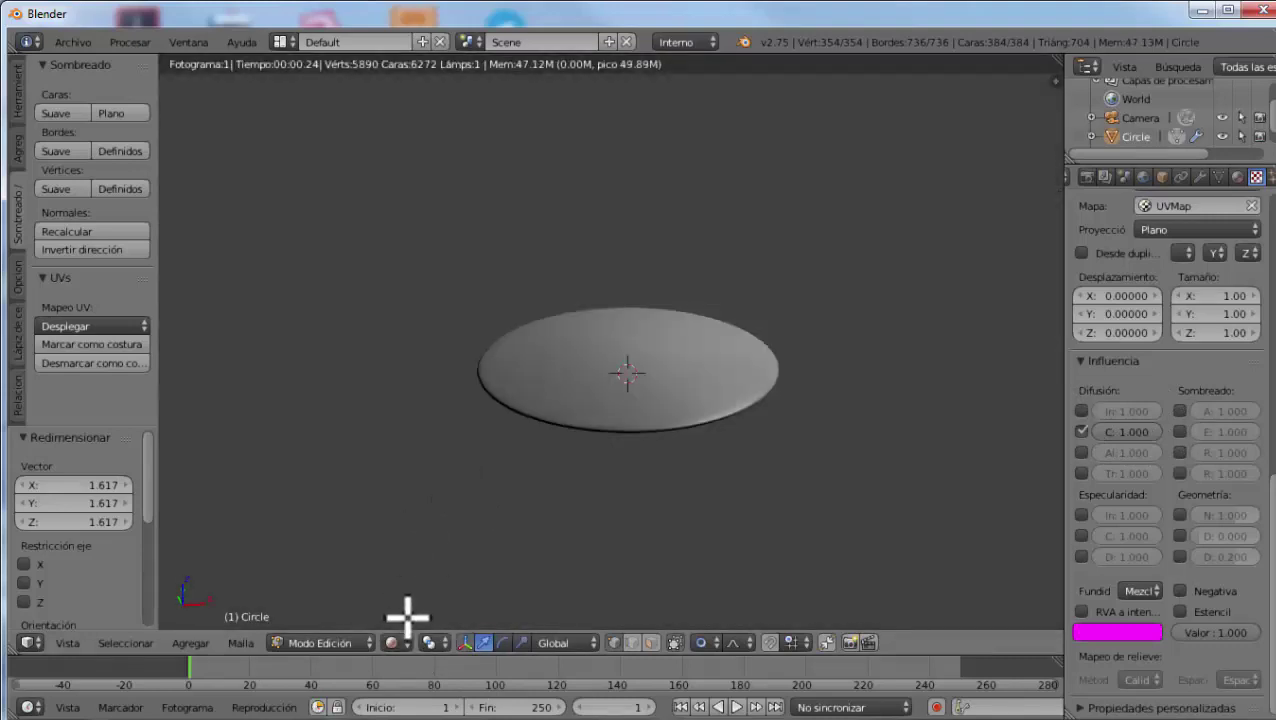
click(395, 643)
click(507, 537)
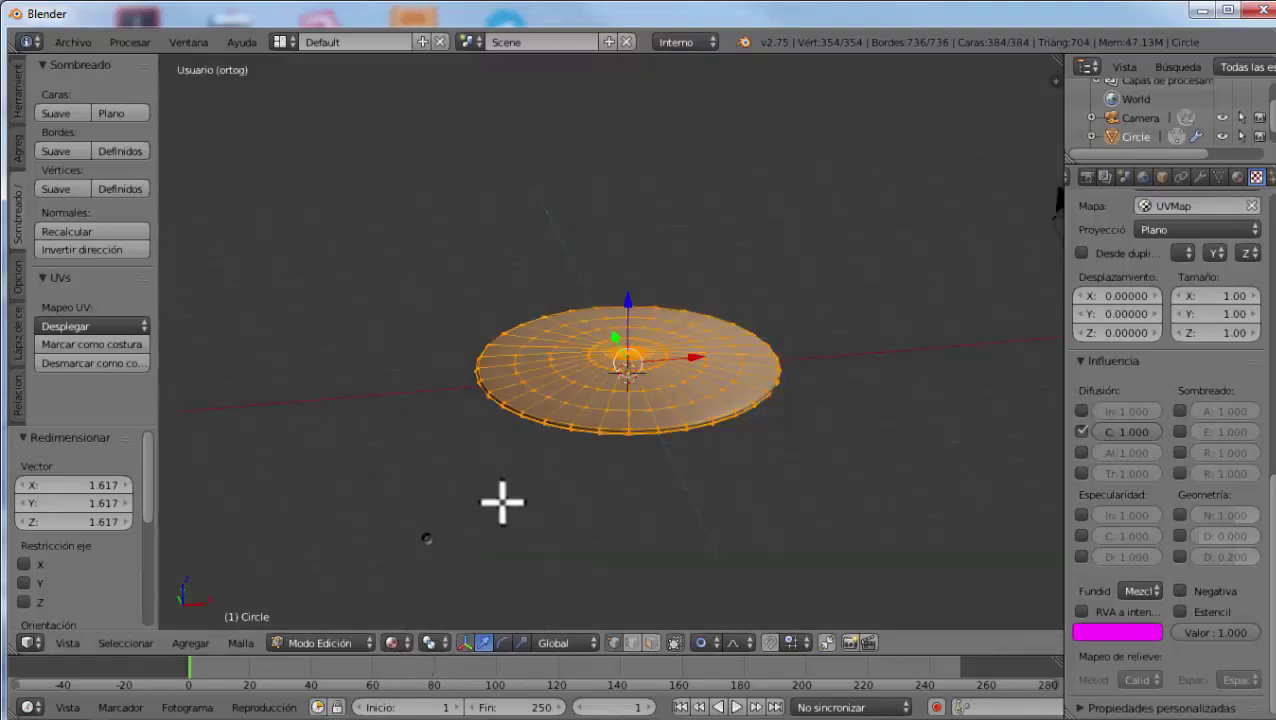
scroll(1150, 260, up, 10)
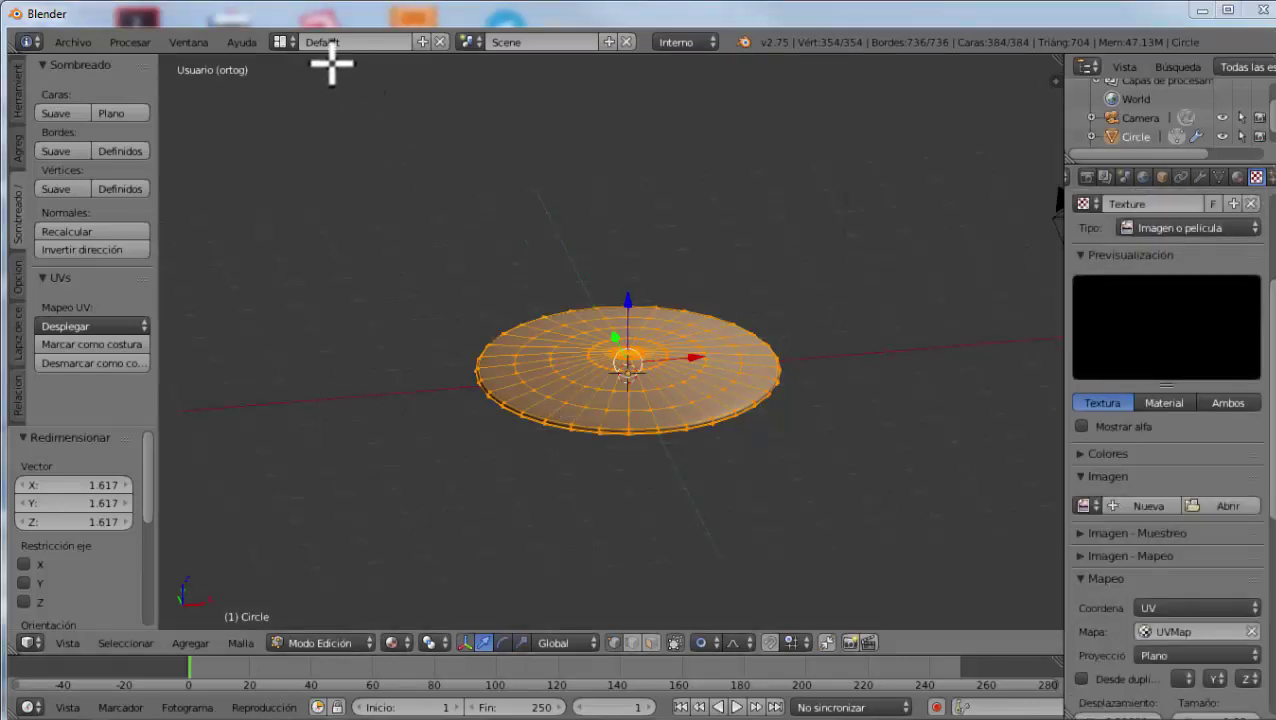
Assign the shiny Captain America shield jpg as the disc's texture image and inspect it in Object Mode
click(283, 41)
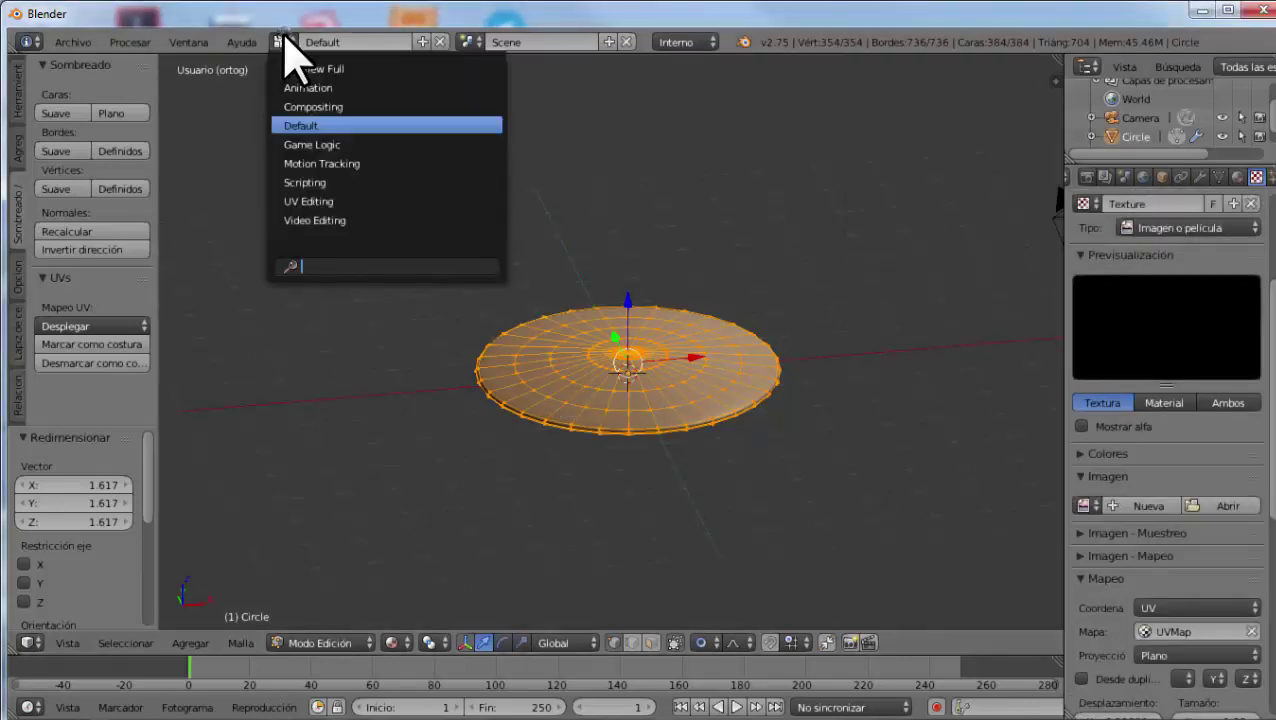
click(318, 201)
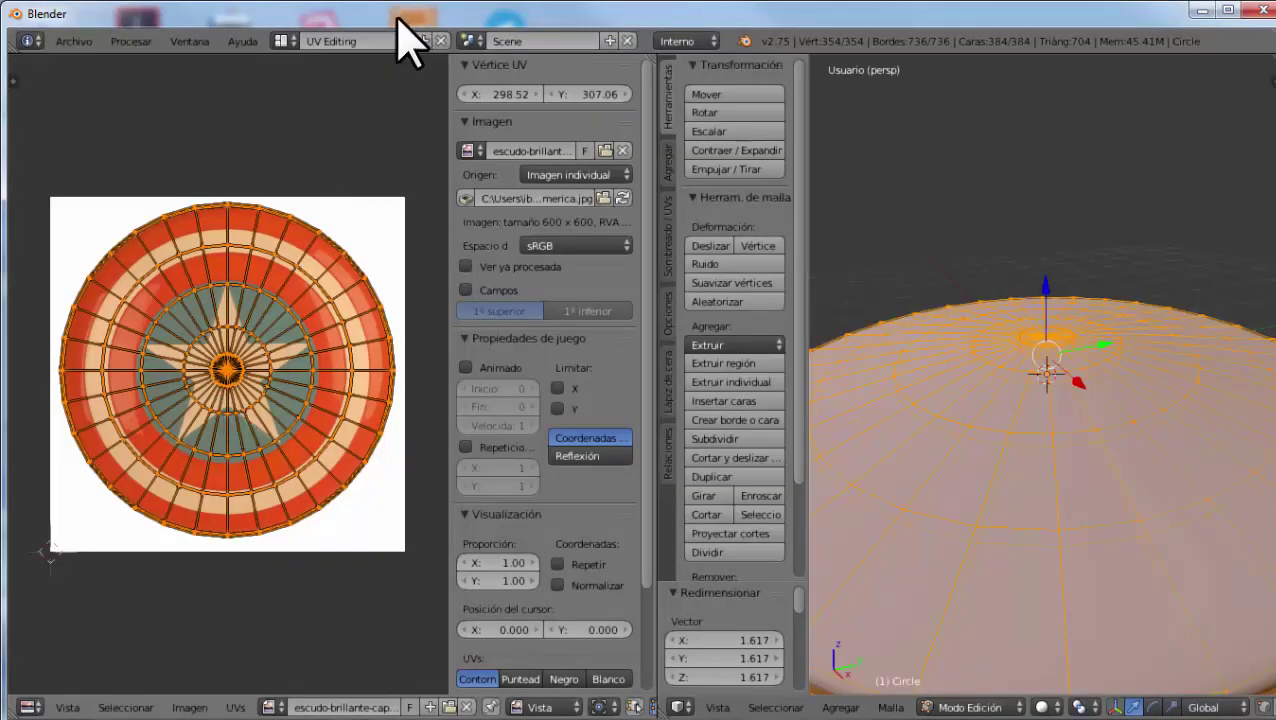
click(283, 41)
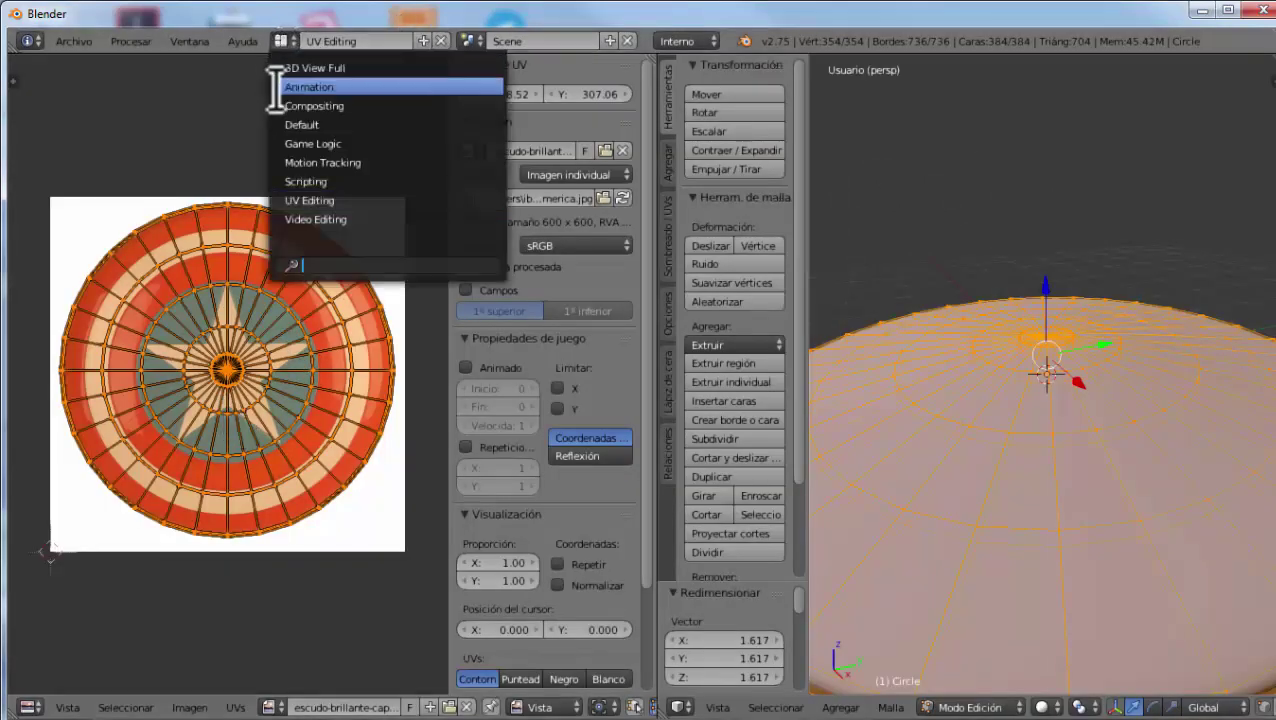
click(301, 124)
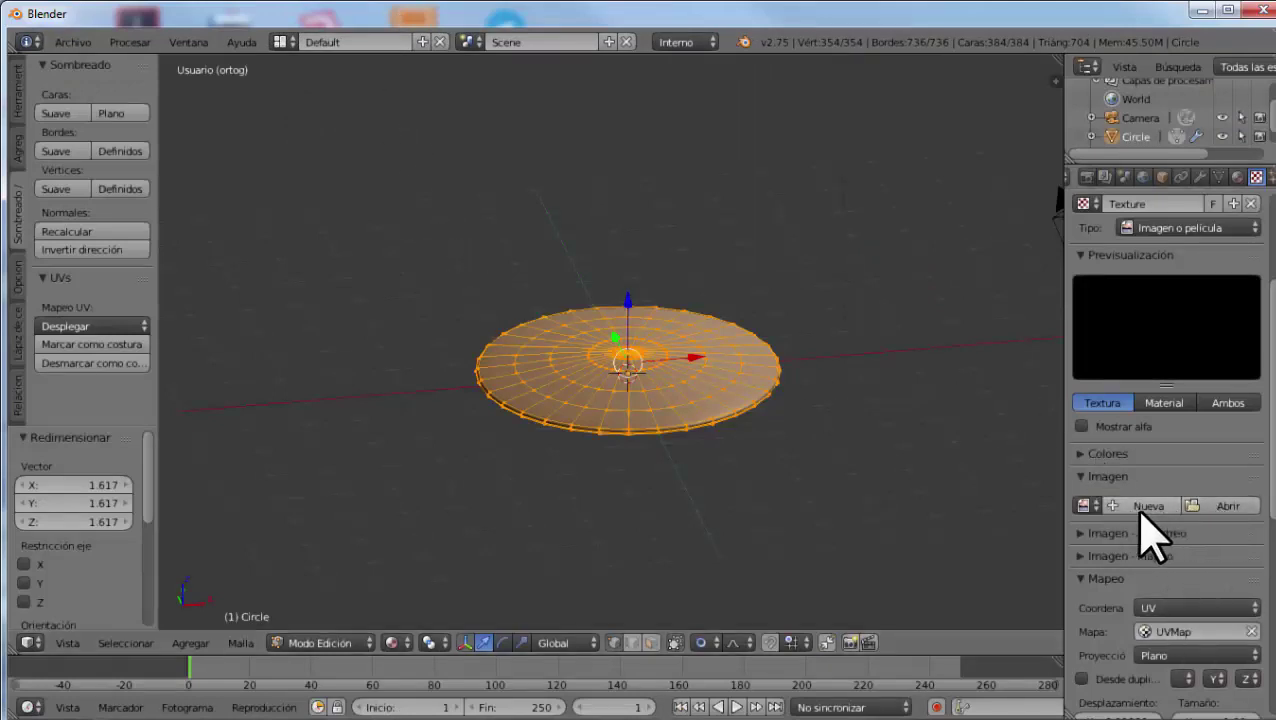
click(1097, 507)
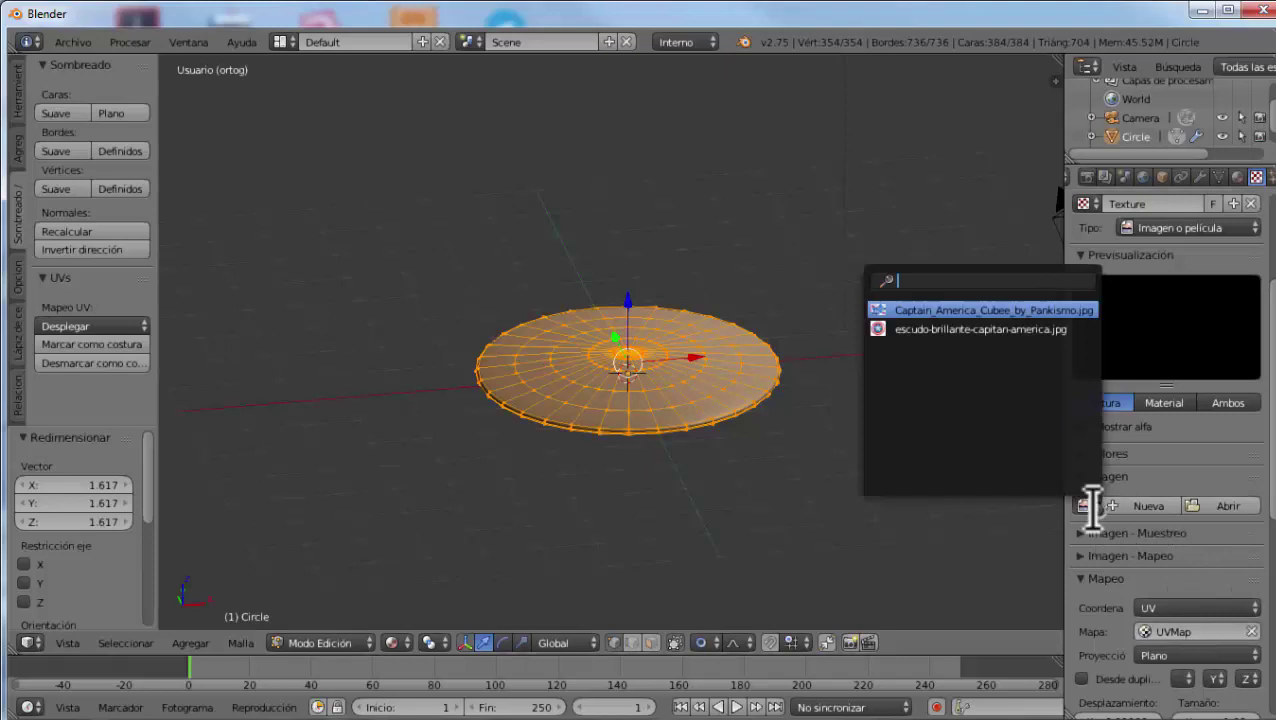
click(918, 329)
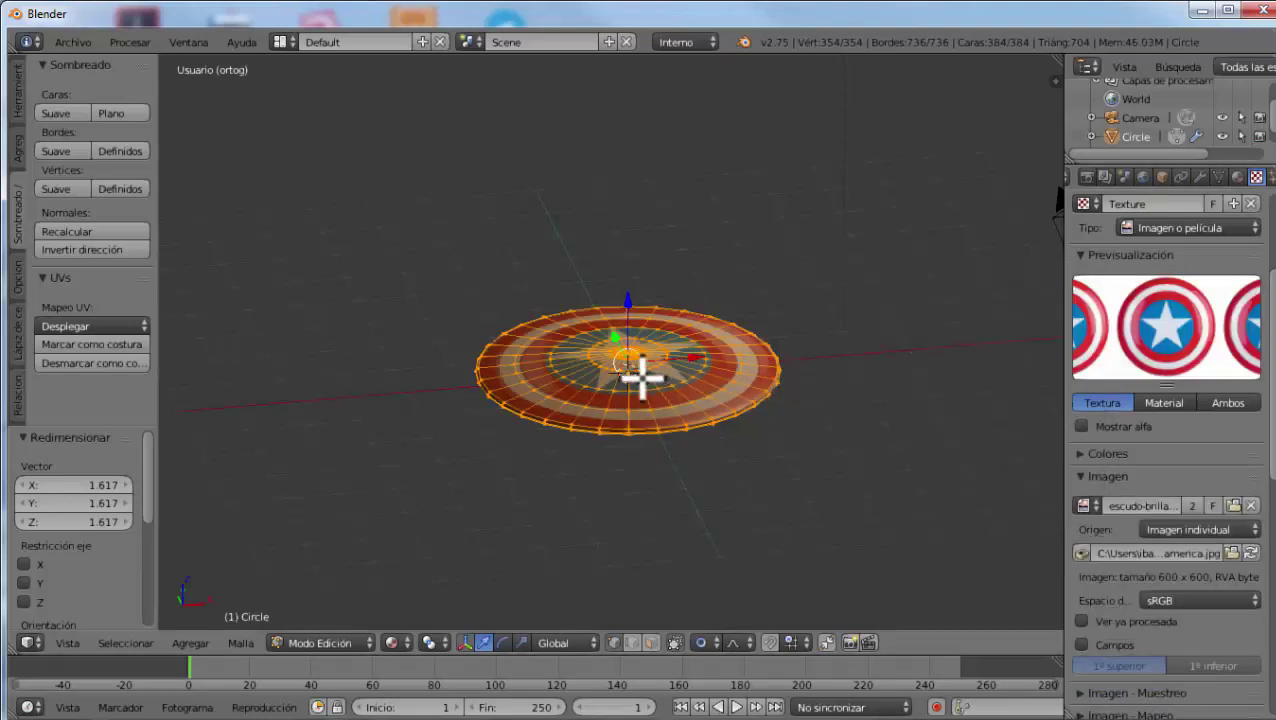
scroll(641, 377, up, 3)
mouse_move(630, 410)
middle_down()
mouse_move(632, 461)
mouse_move(635, 350)
mouse_move(622, 396)
middle_up()
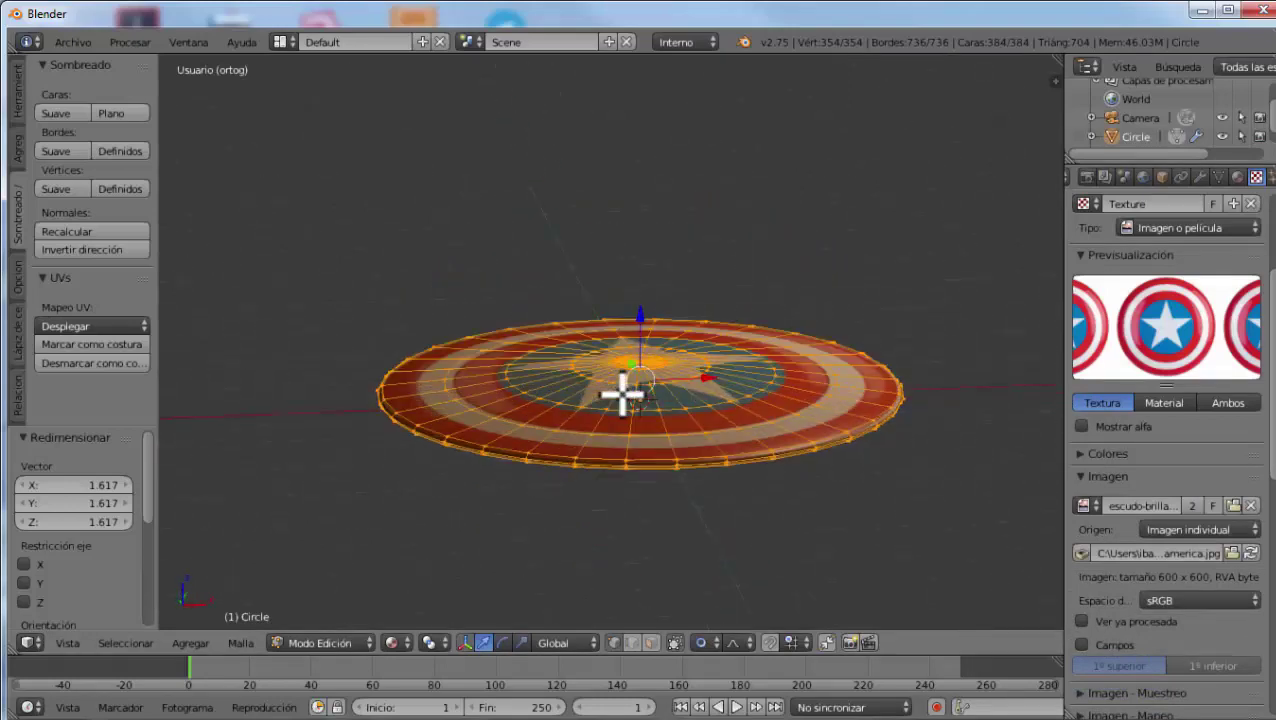
key(Tab)
mouse_move(649, 450)
middle_down()
mouse_move(555, 415)
mouse_move(578, 484)
mouse_move(627, 504)
mouse_move(624, 518)
middle_up()
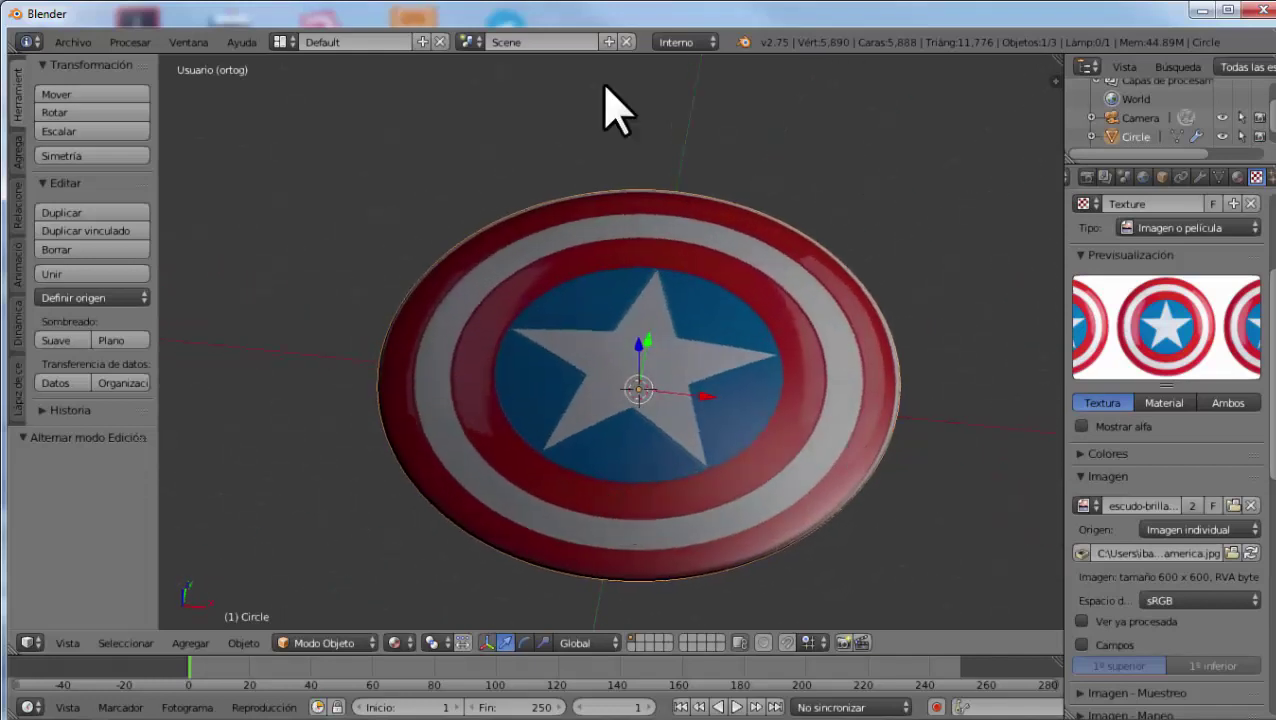
Scale the disc's UVs down to 0.967 in the UV Editing layout
click(284, 42)
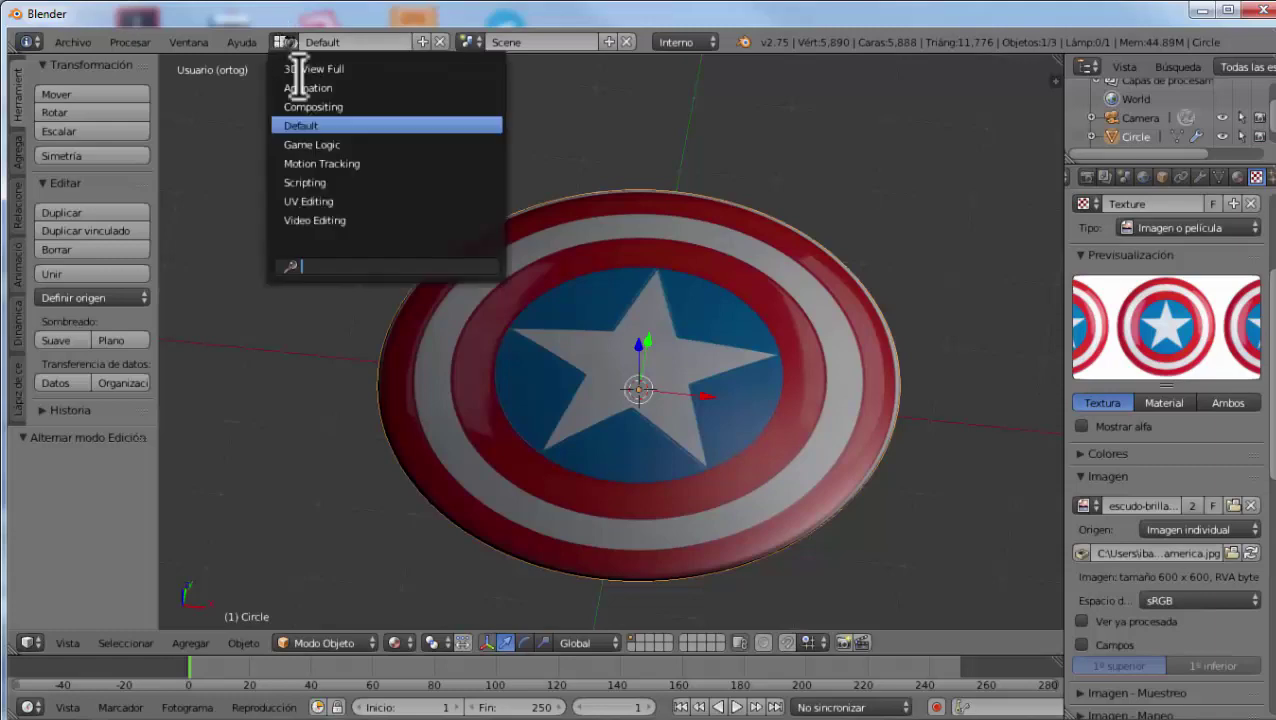
click(335, 201)
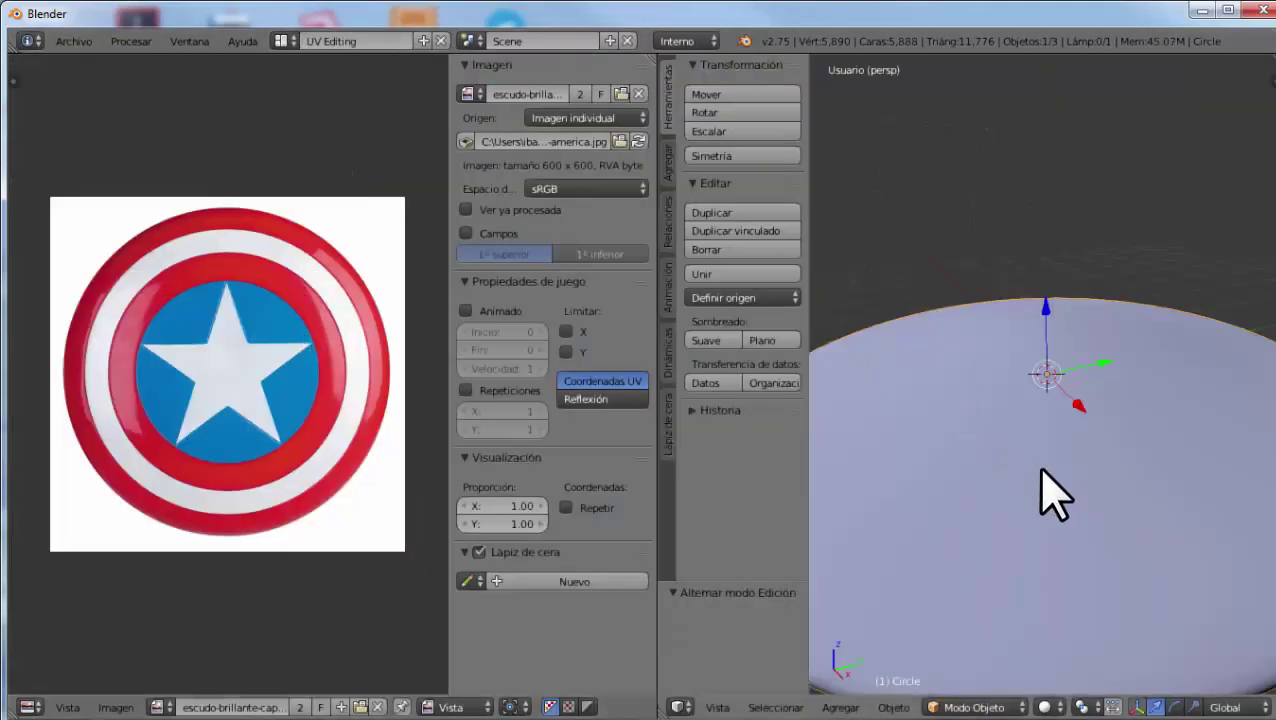
key(Tab)
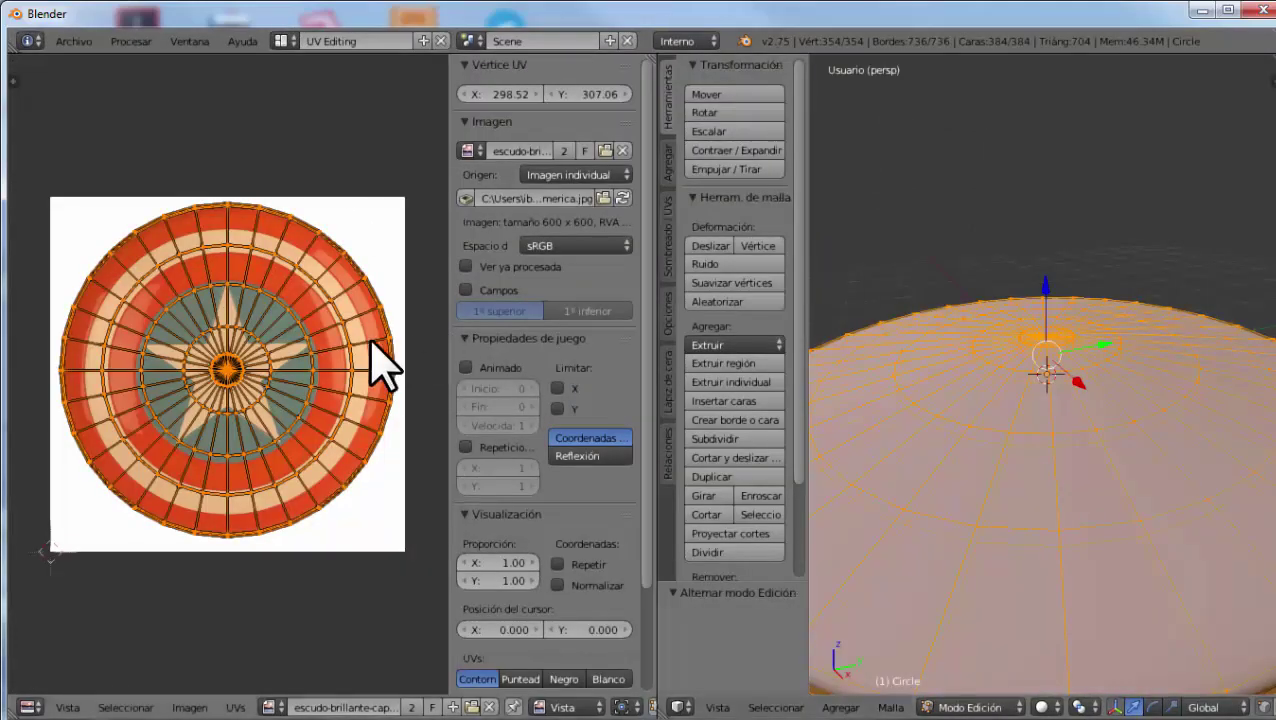
key(s)
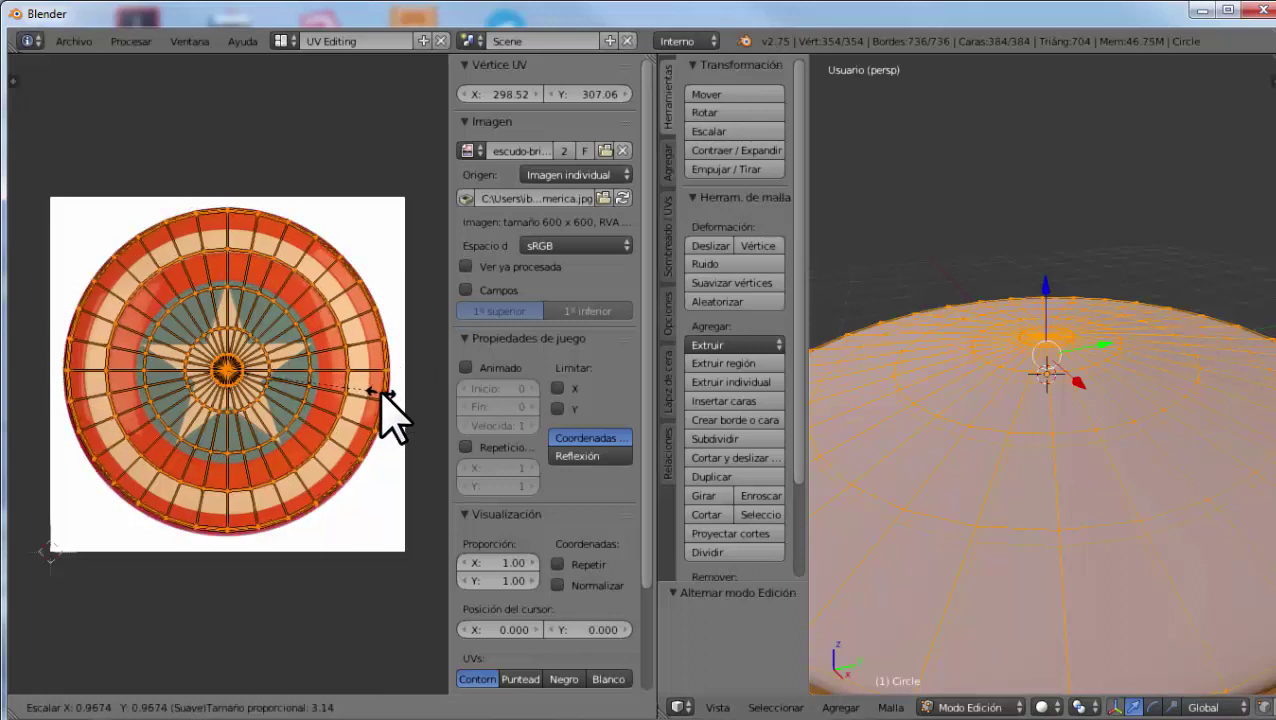
click(385, 410)
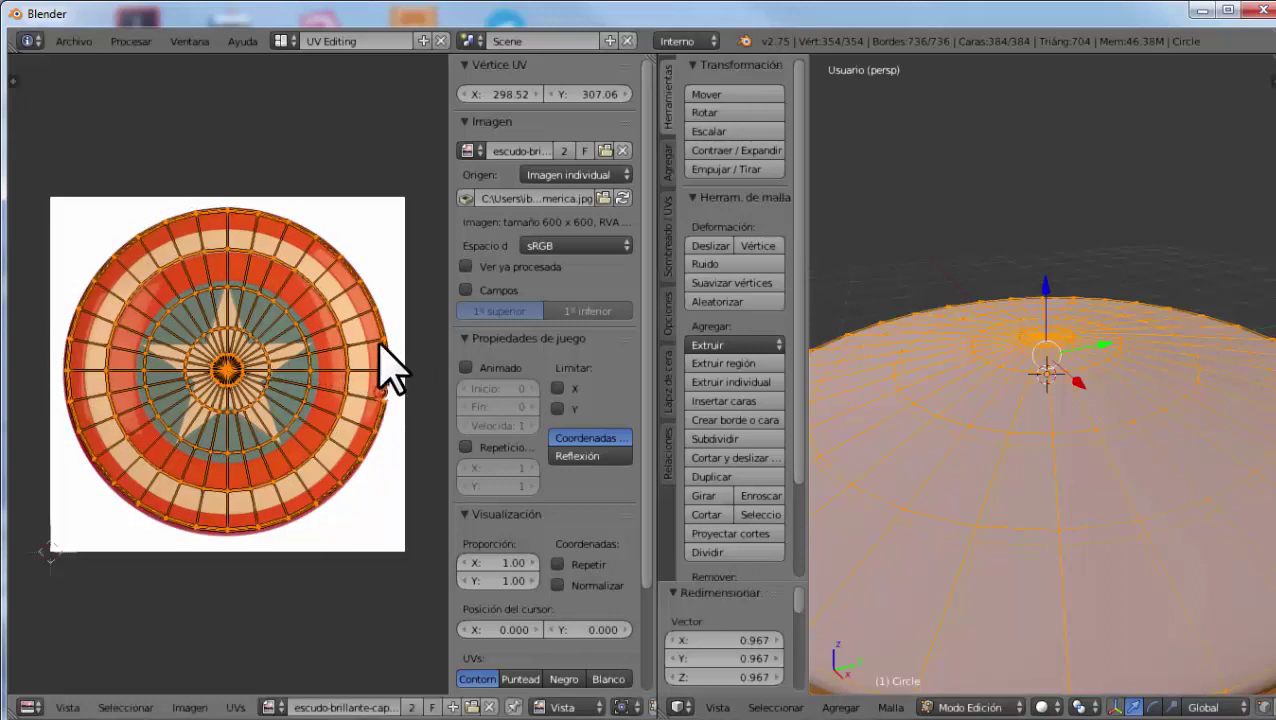
Back in the Default layout and Object Mode, rotate the shield 180° about X
click(287, 41)
click(300, 124)
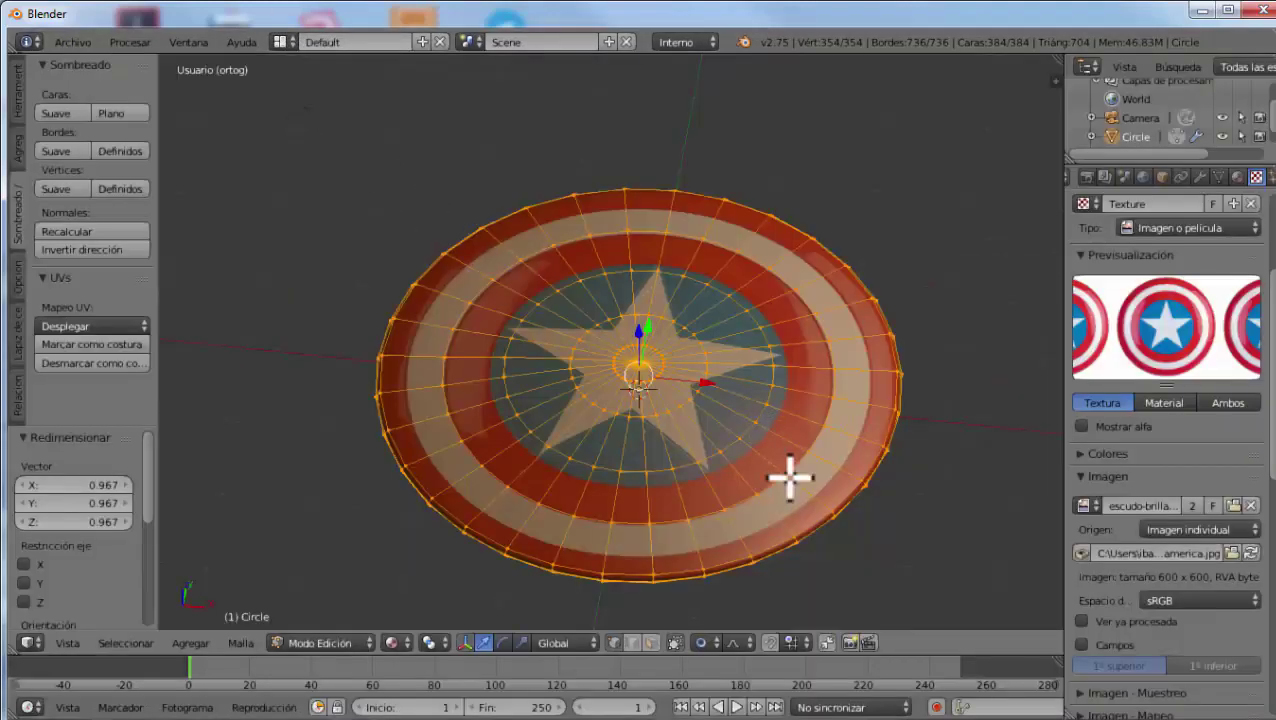
key(Tab)
mouse_move(769, 484)
middle_down()
mouse_move(800, 462)
mouse_move(584, 365)
mouse_move(661, 478)
mouse_move(792, 461)
mouse_move(772, 418)
middle_up()
scroll(706, 370, up, 4)
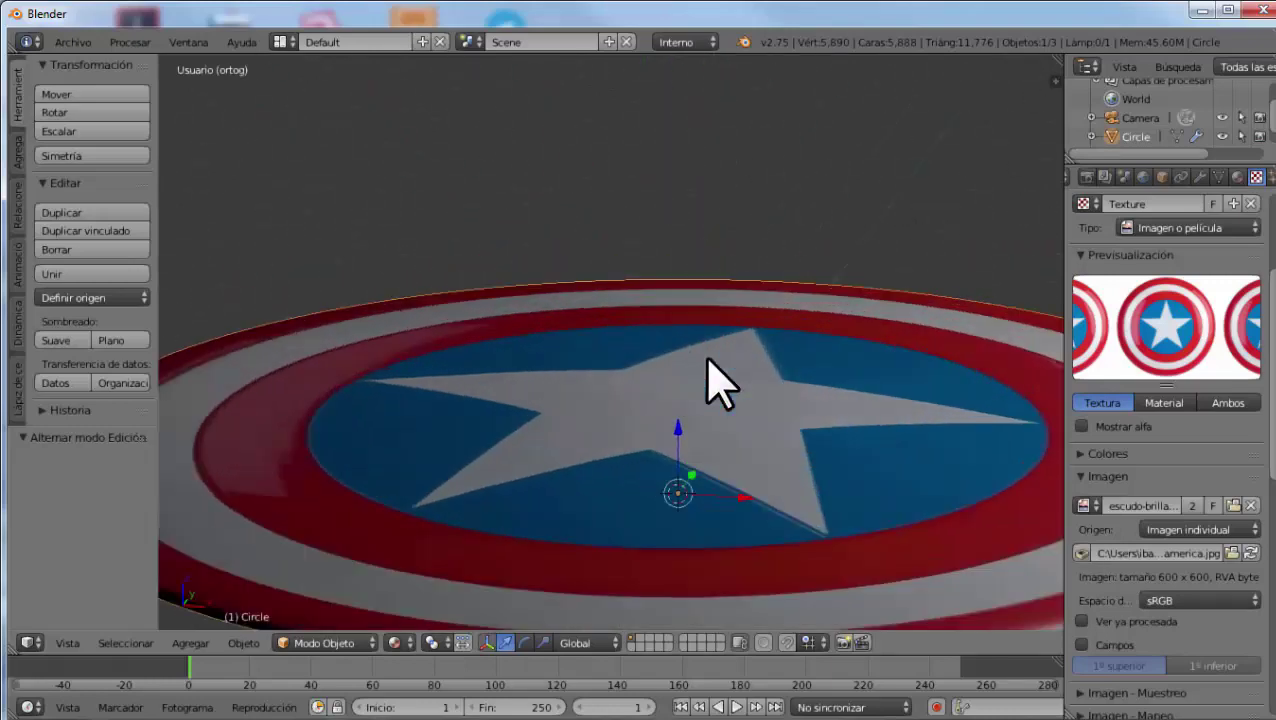
scroll(735, 413, down, 1)
scroll(729, 416, down, 2)
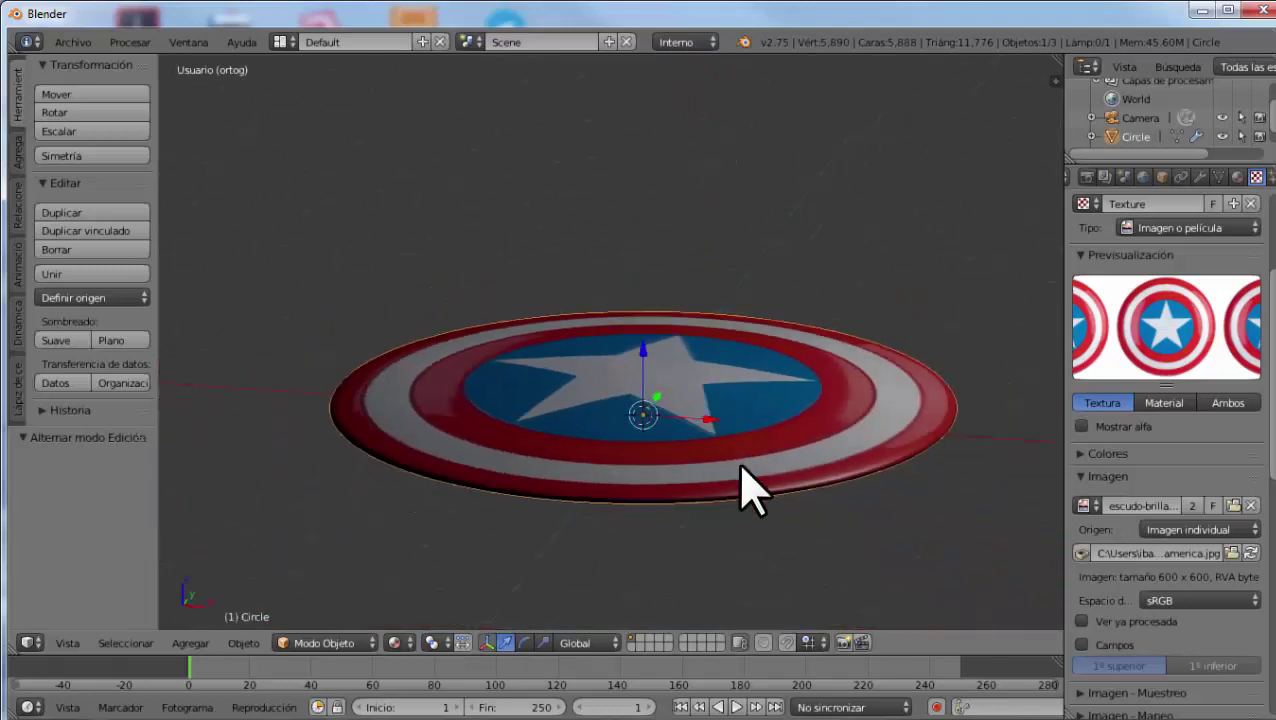
key(r)
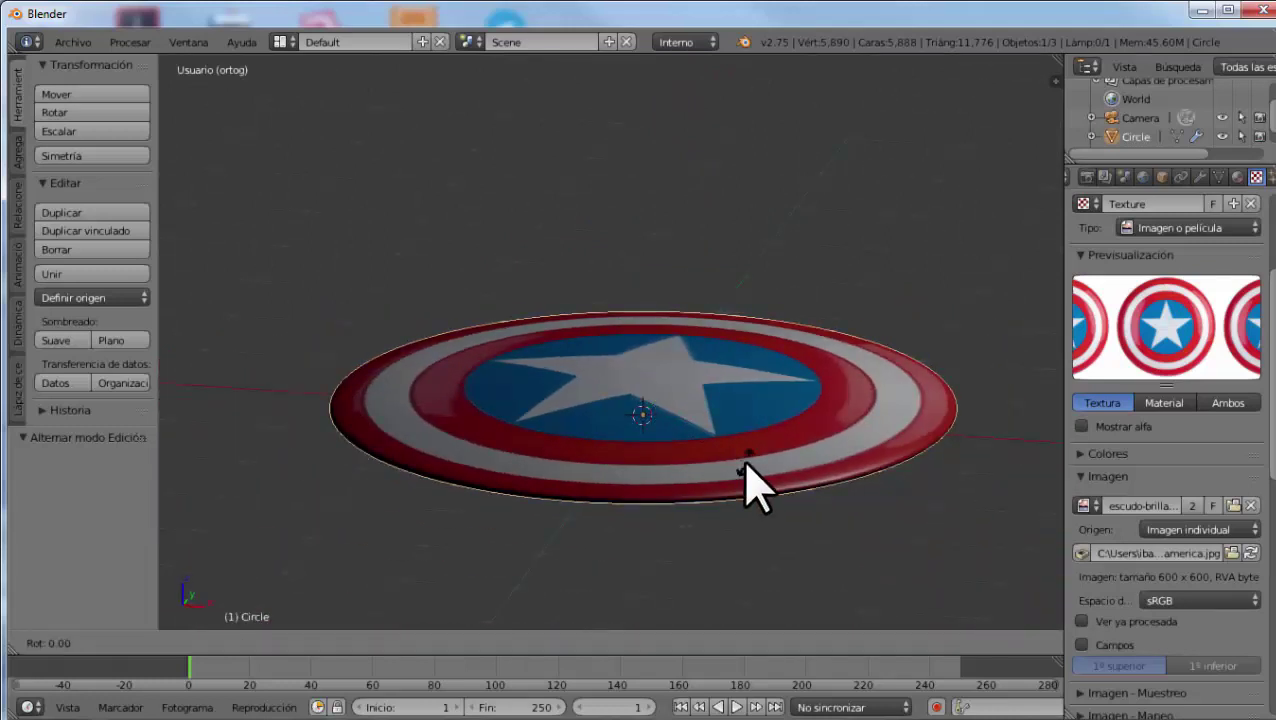
text(180)
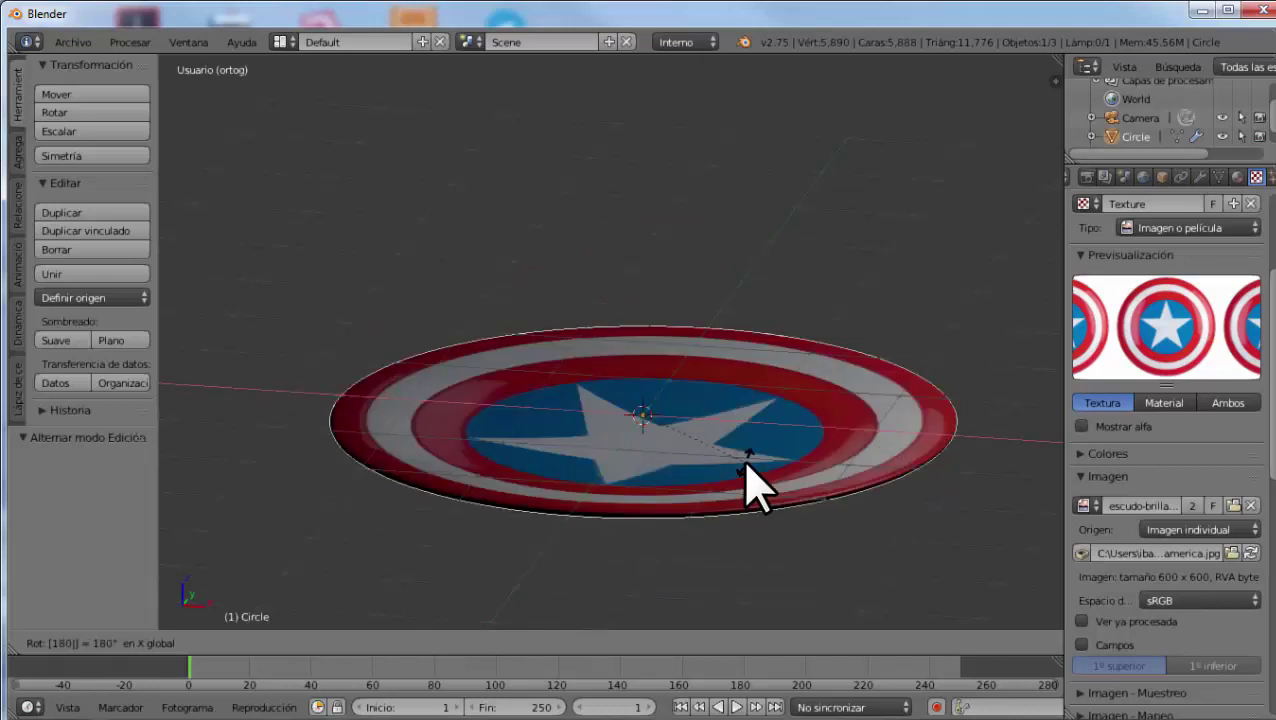
key(Return)
mouse_move(712, 448)
middle_down()
mouse_move(705, 480)
mouse_move(703, 451)
middle_up()
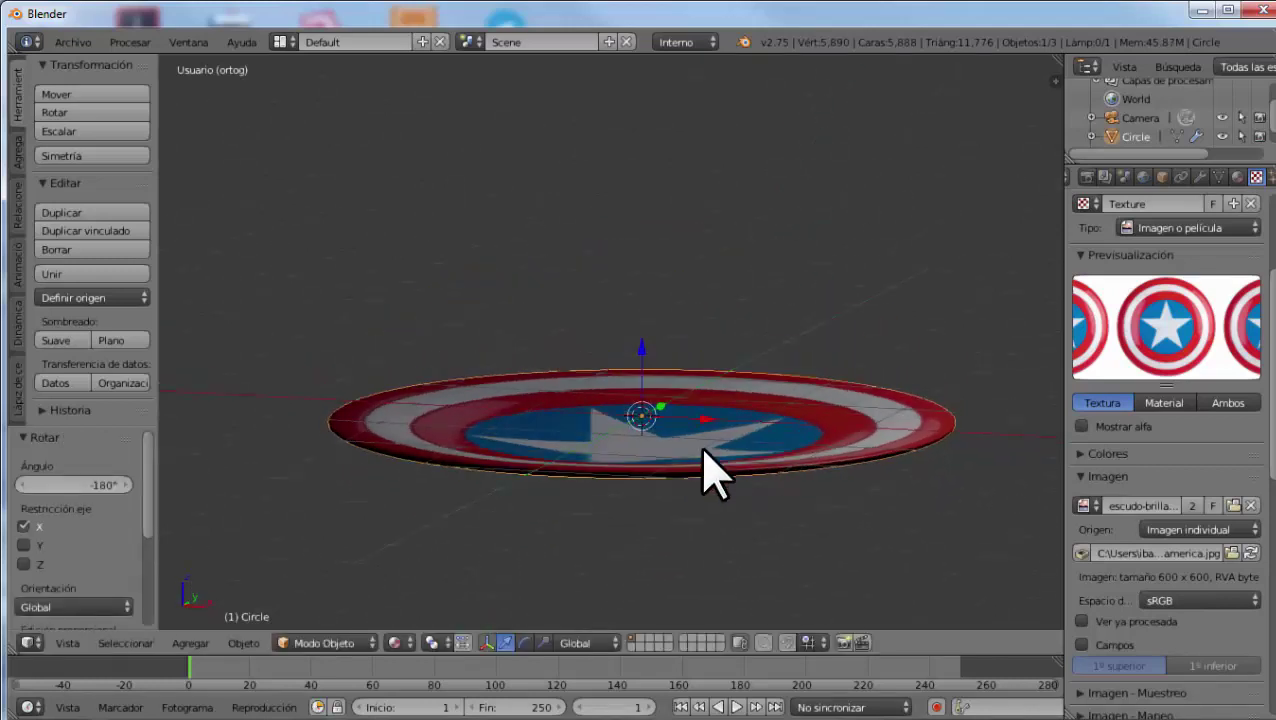
Switch to the UV Editing layout and orbit around the disc
click(281, 42)
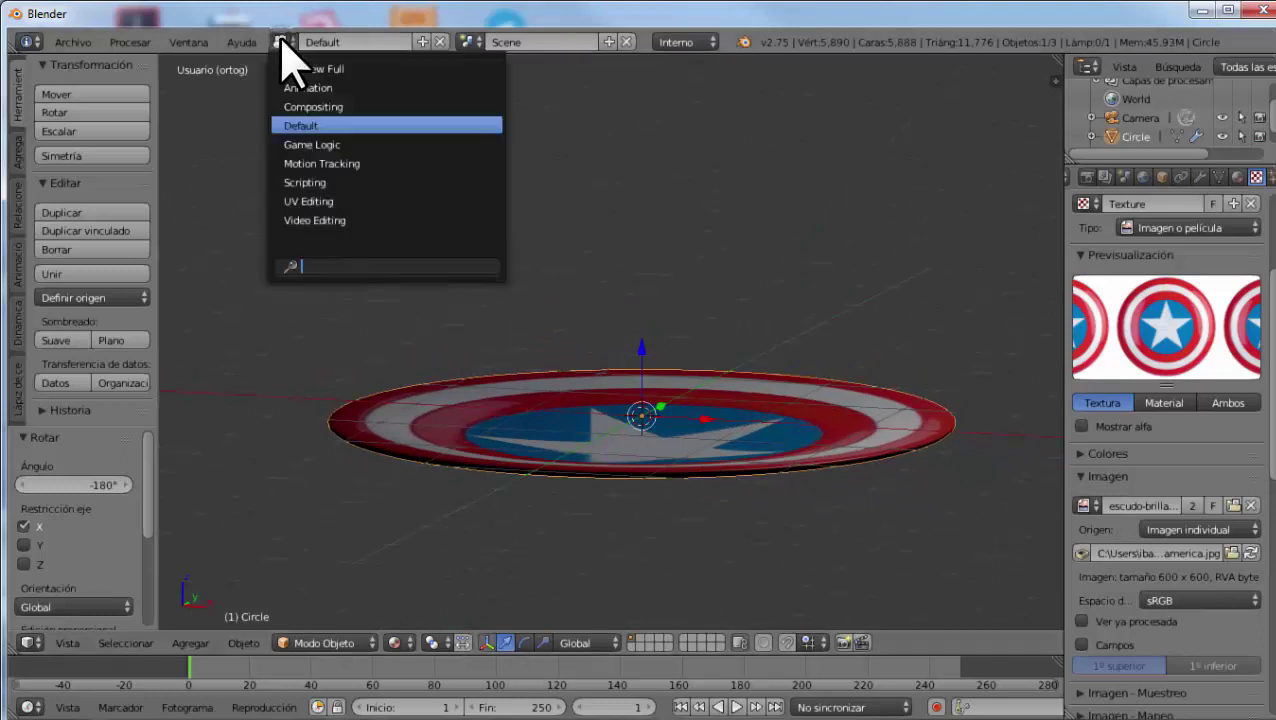
click(305, 201)
scroll(1135, 520, down, 3)
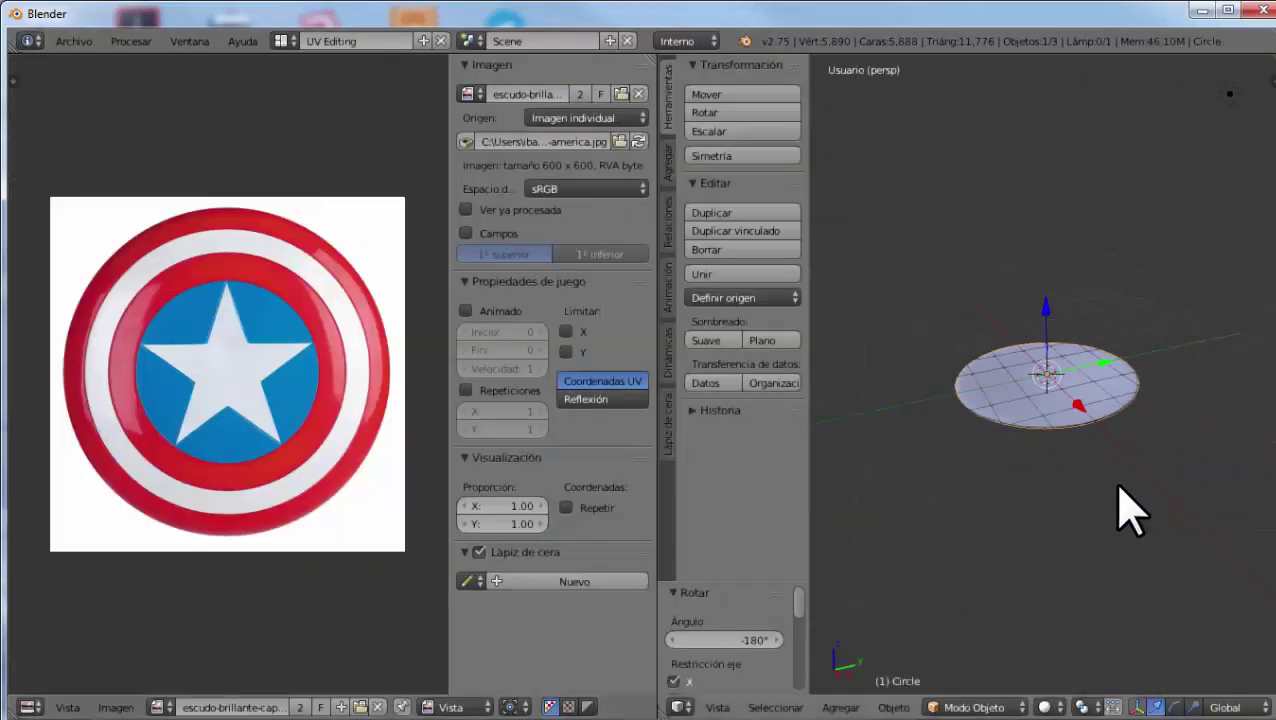
mouse_move(1092, 470)
middle_down()
mouse_move(1082, 387)
mouse_move(1002, 319)
mouse_move(1074, 404)
mouse_move(1071, 465)
mouse_move(1077, 416)
mouse_move(1043, 378)
mouse_move(1059, 456)
mouse_move(1046, 387)
middle_up()
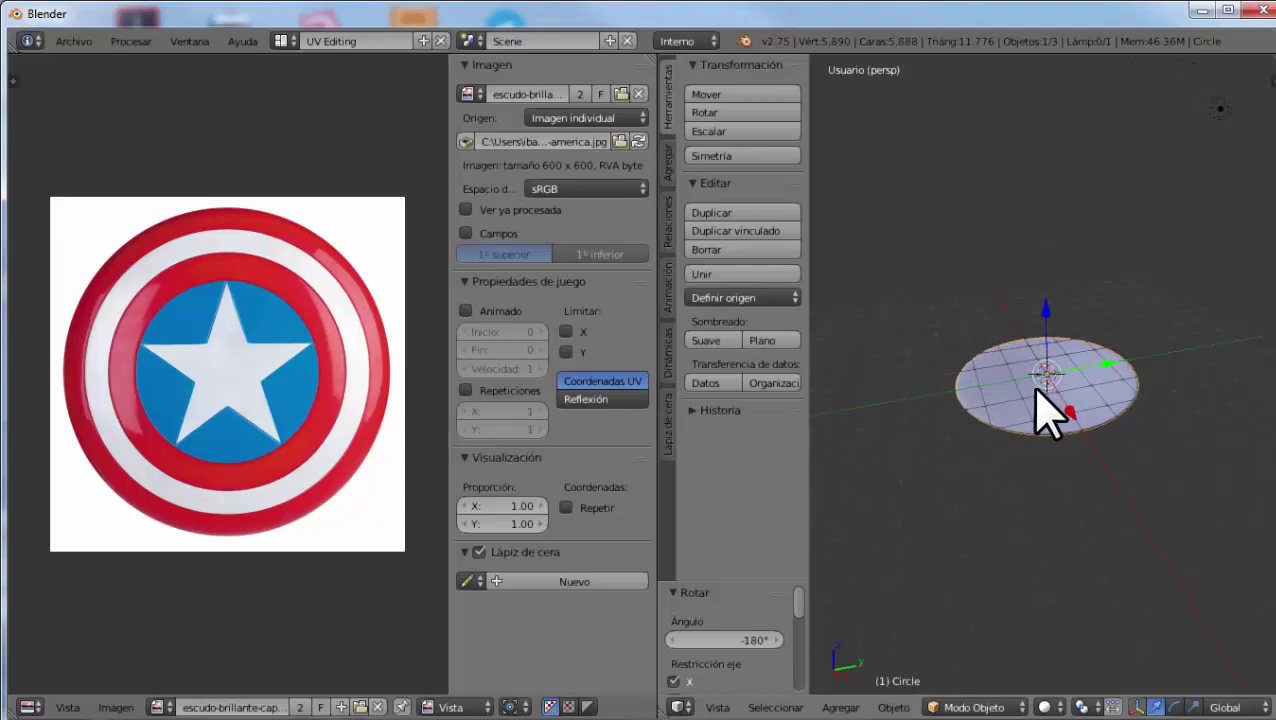
Enter Edit Mode, snap to top view, and circle-select the disc's faces
key(Tab)
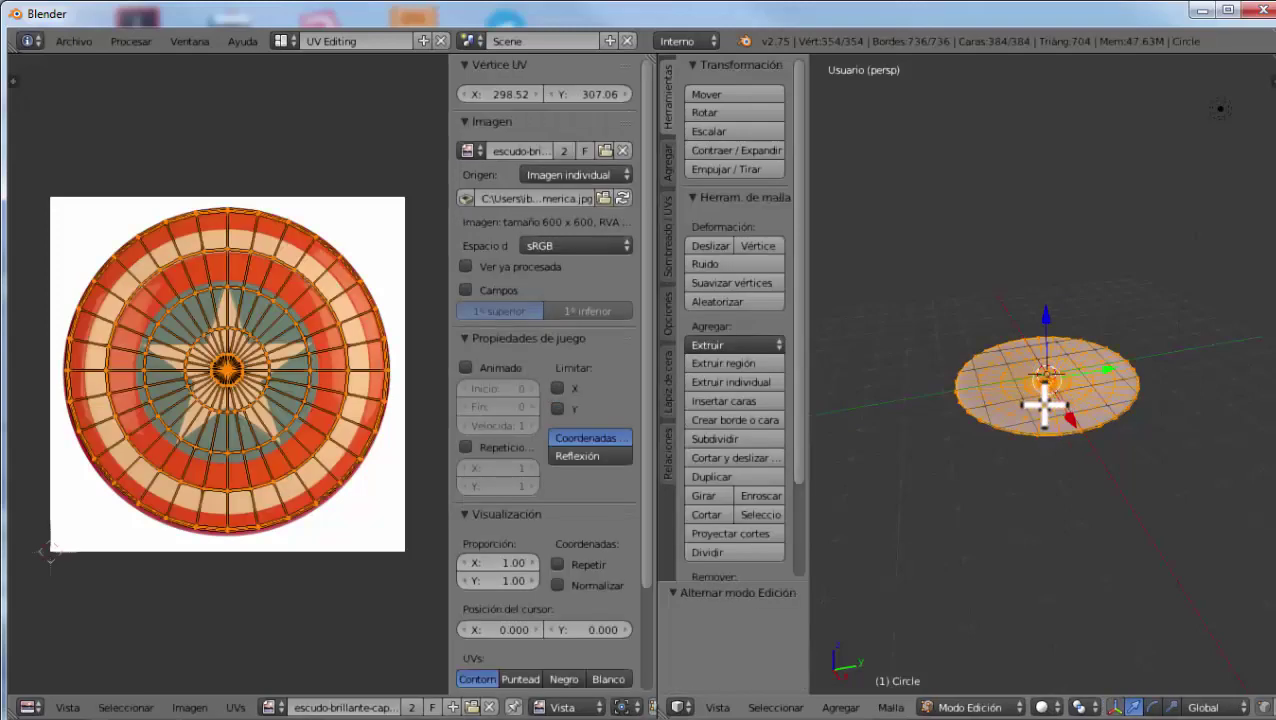
middle_drag(1045, 405, 1046, 450)
key(KP_7)
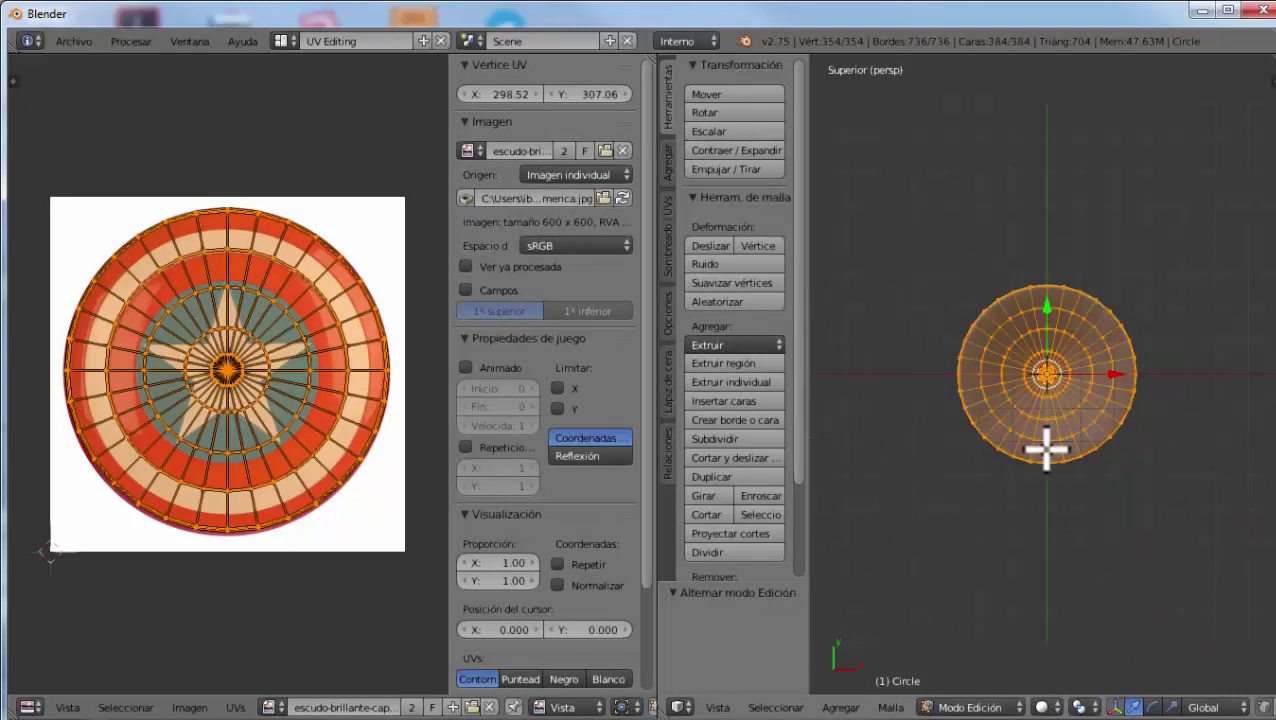
key(a)
scroll(1086, 395, up, 4)
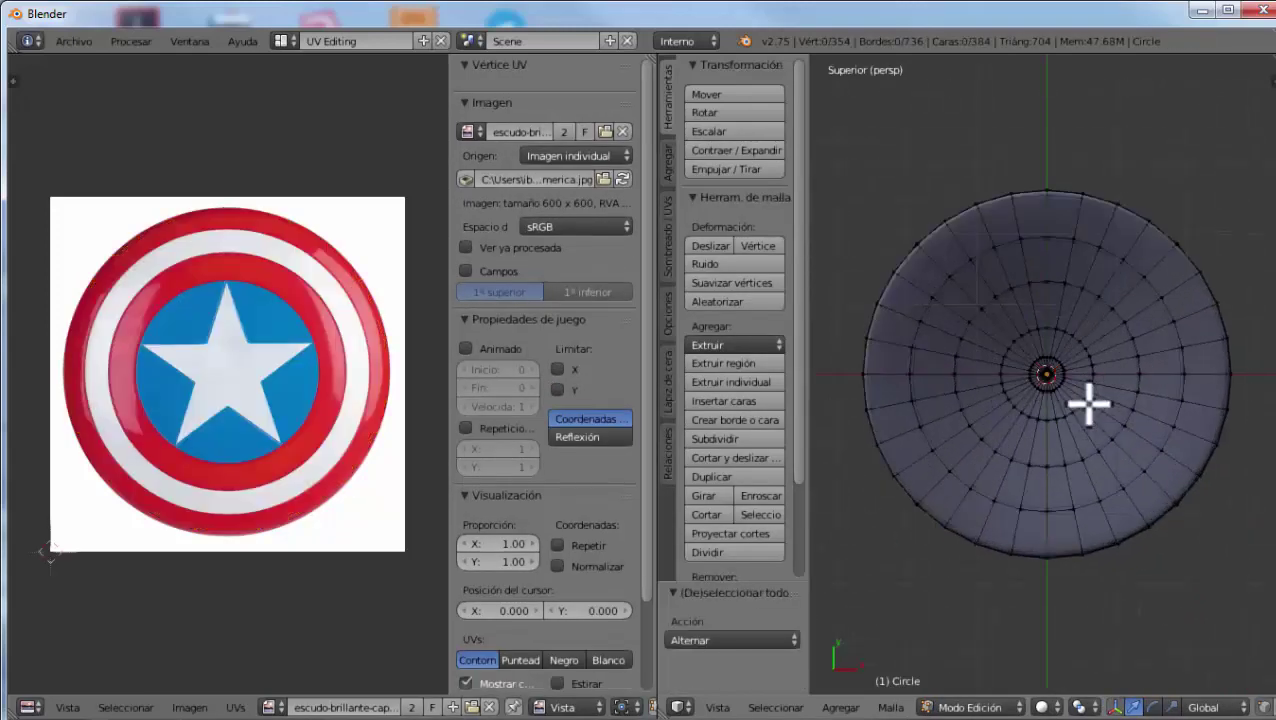
key(c)
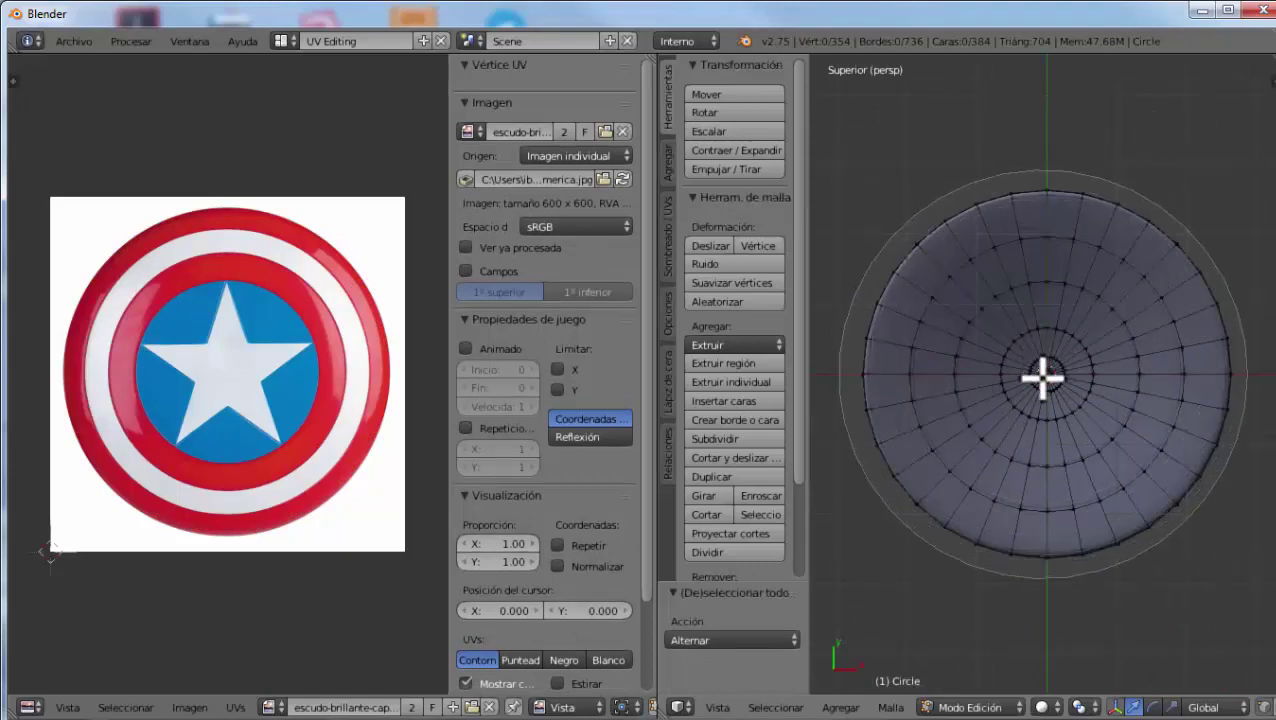
click(1043, 373)
right_click(1054, 395)
Clear the selection and circle-select the disc's visible top faces again from top view
mouse_move(1054, 395)
middle_down()
mouse_move(1091, 410)
mouse_move(1105, 265)
mouse_move(1077, 447)
middle_up()
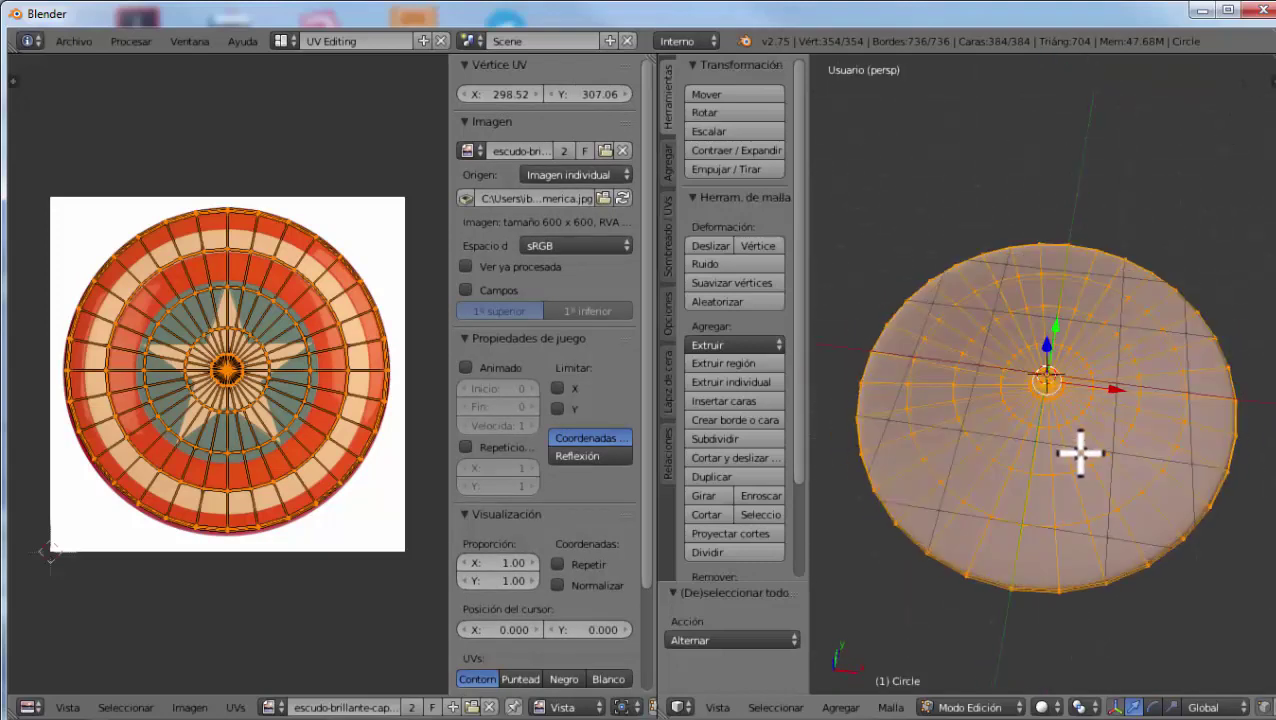
key(KP_7)
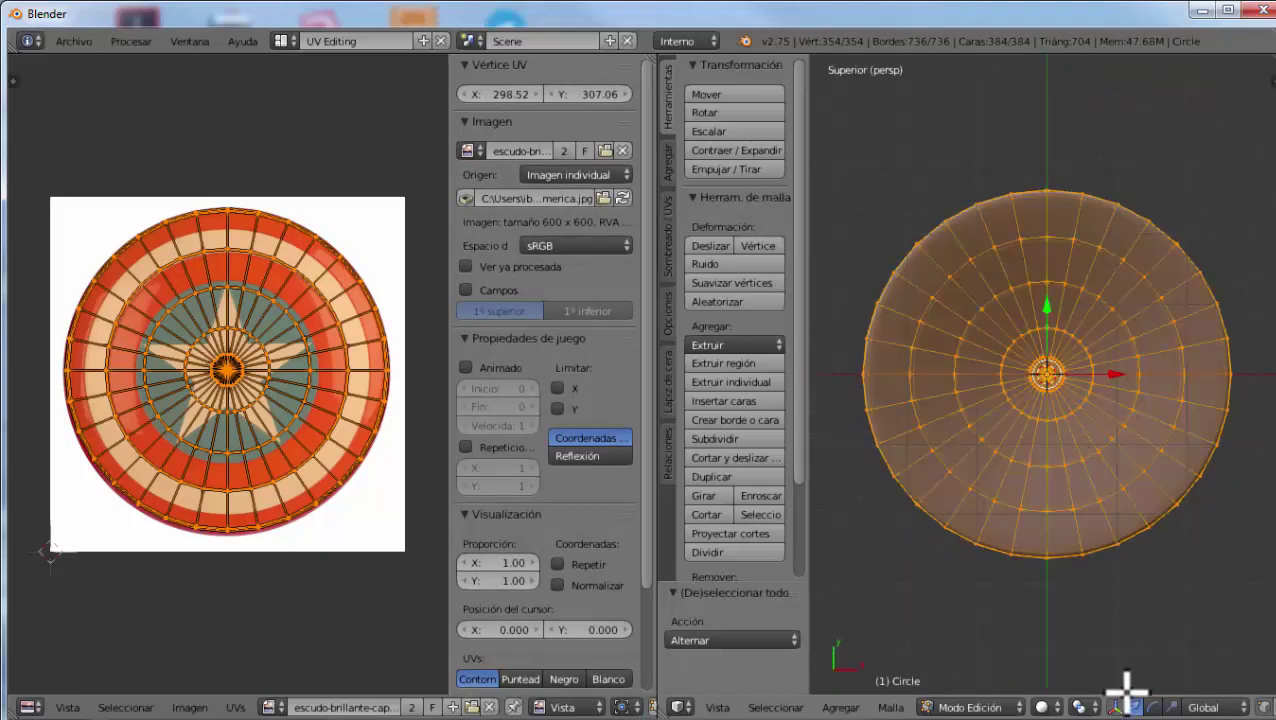
scroll(1169, 716, down, 2)
scroll(1169, 716, down, 1)
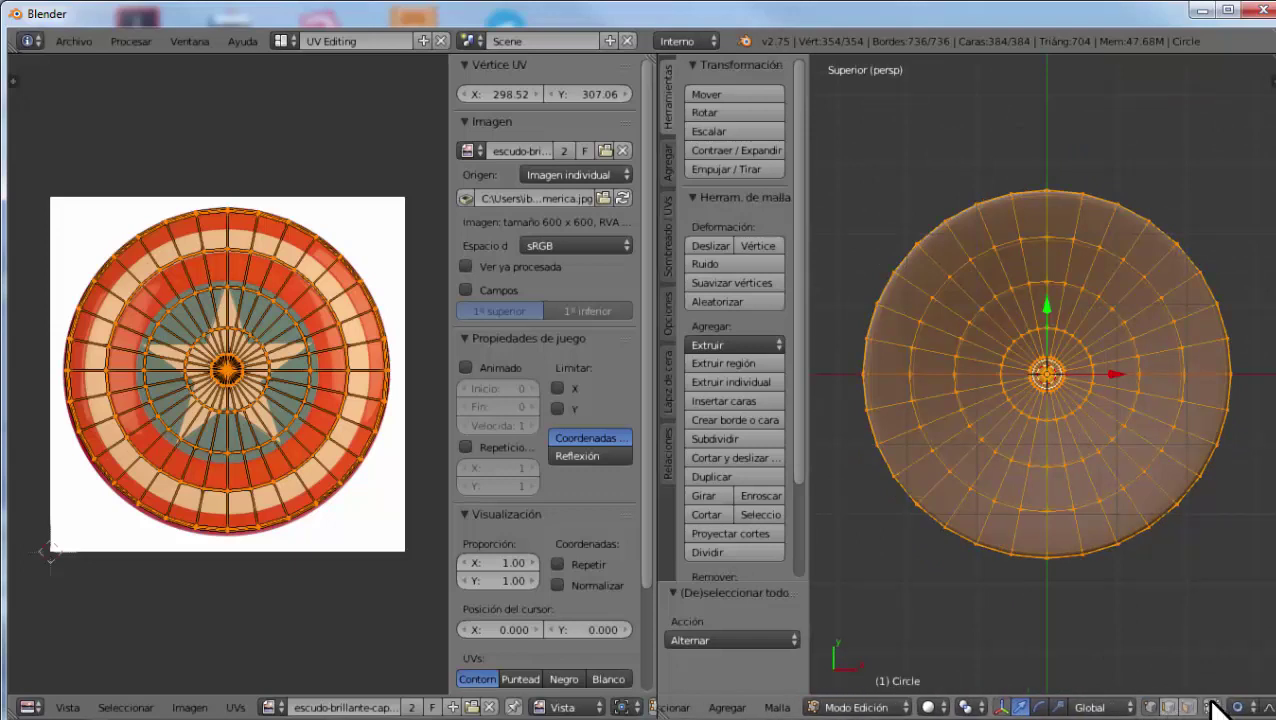
key(a)
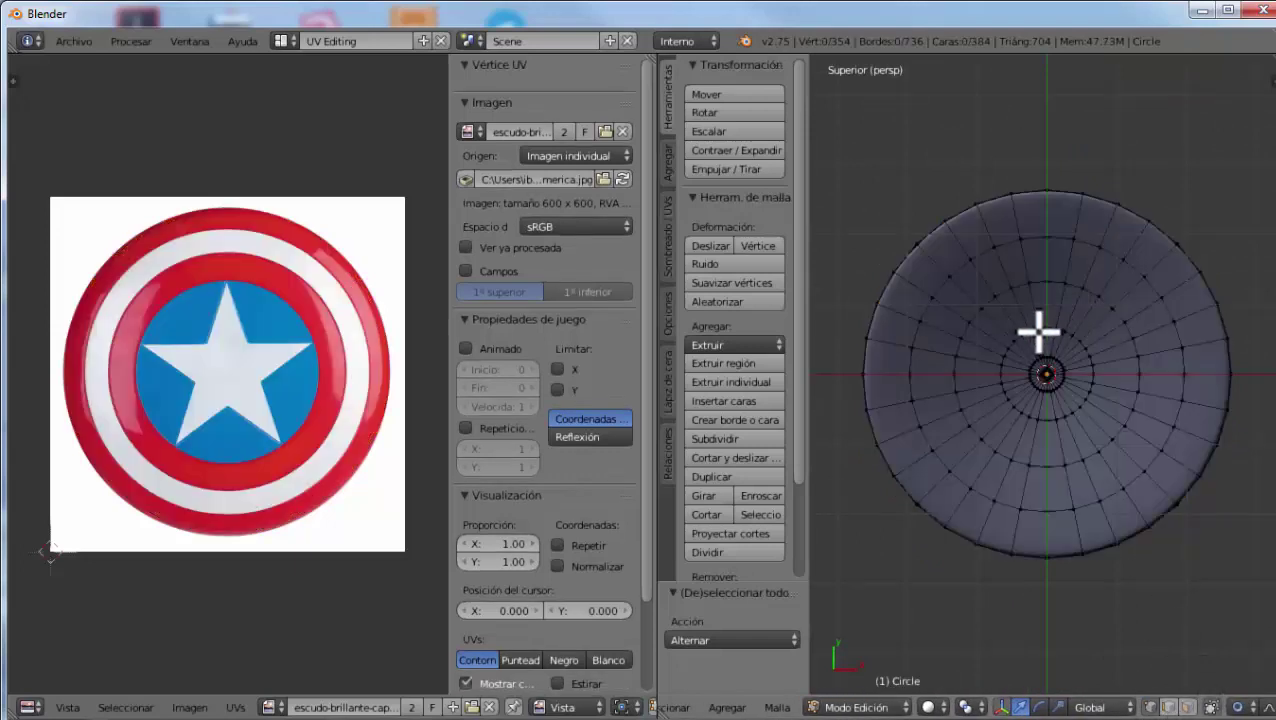
key(c)
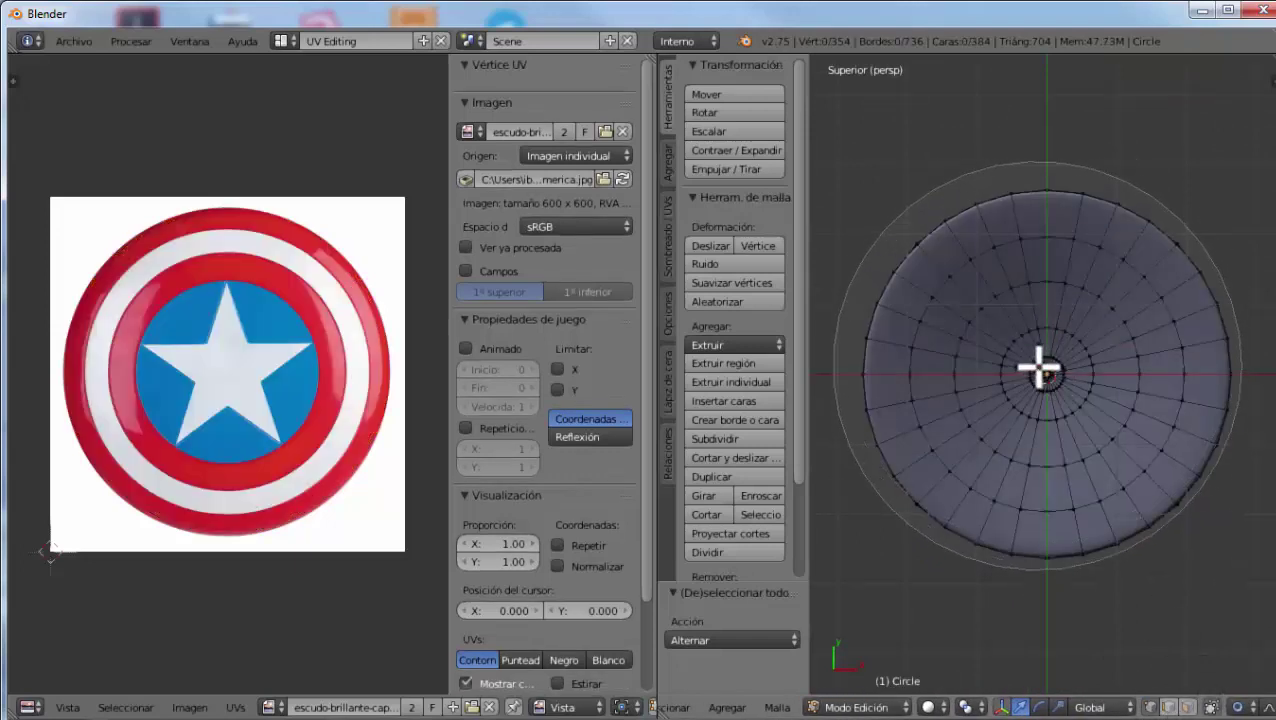
click(1040, 370)
right_click(1056, 522)
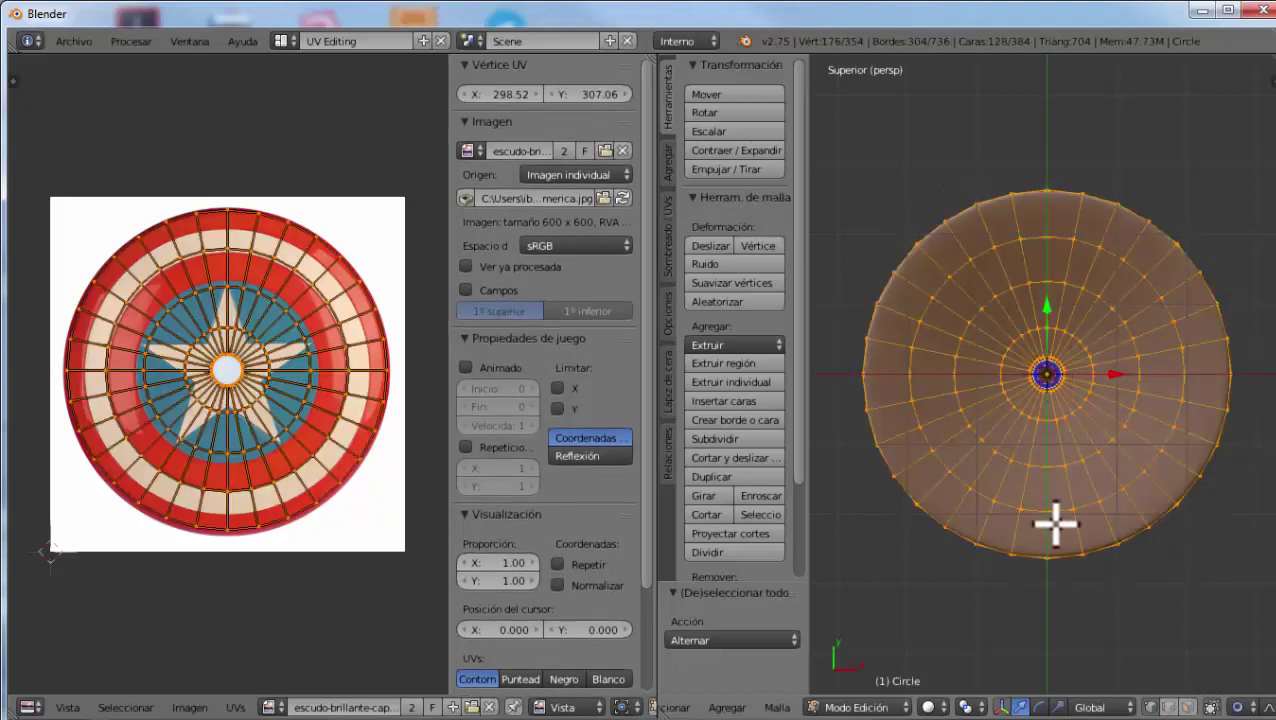
Add the remaining rim faces, deselect the outer rim loop, and orbit to check the selection
mouse_move(1056, 522)
middle_down()
mouse_move(1054, 276)
mouse_move(1034, 213)
mouse_move(1093, 393)
middle_up()
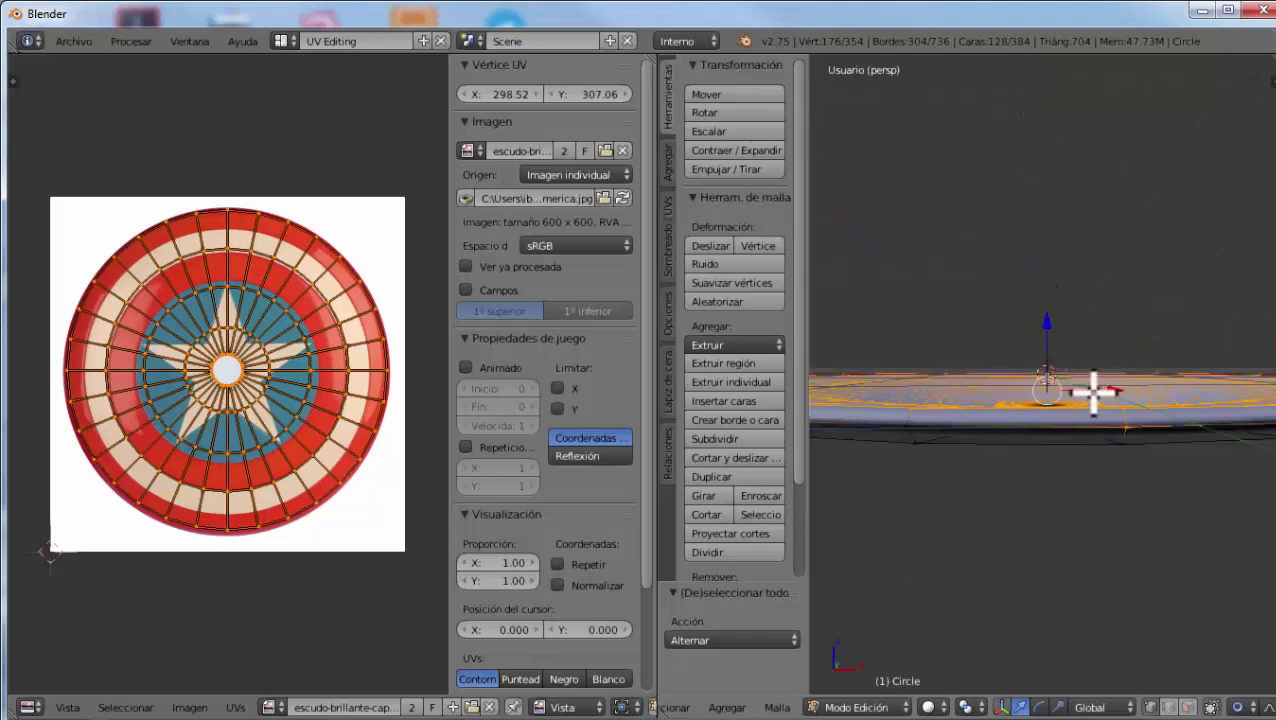
mouse_move(1108, 457)
middle_down()
mouse_move(1105, 436)
mouse_move(1114, 452)
middle_up()
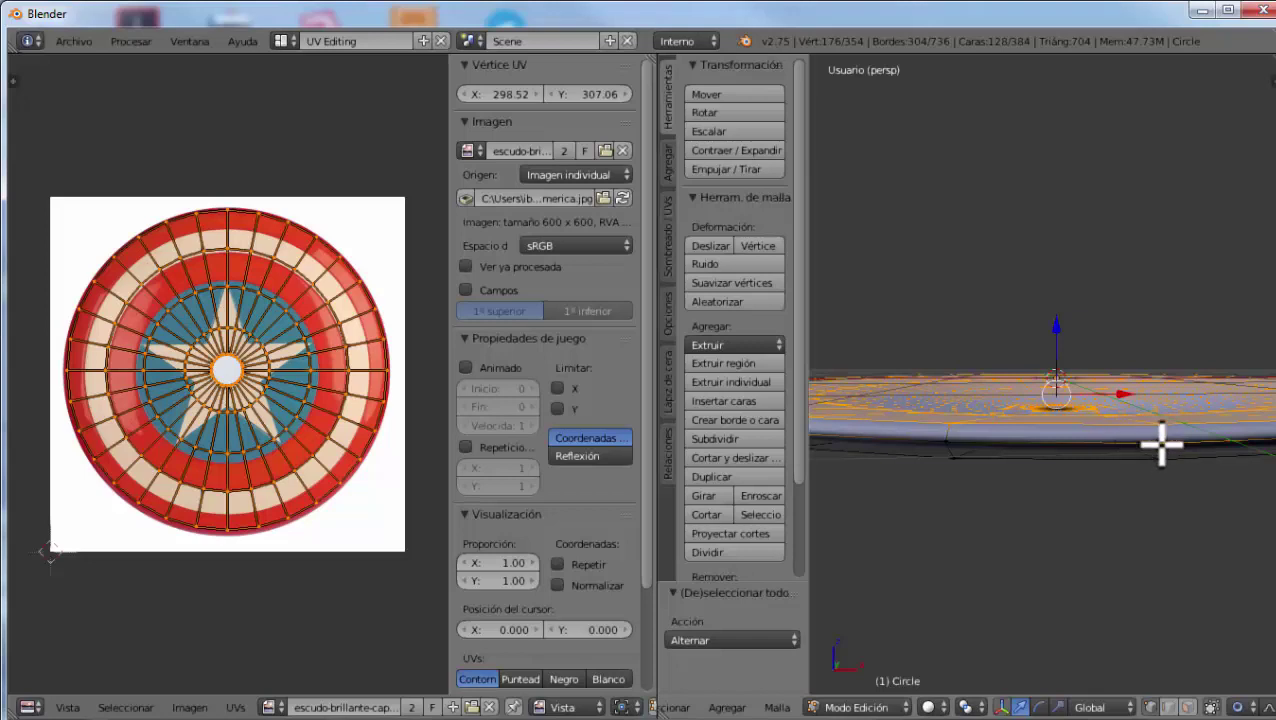
alt+shift+click(1161, 445)
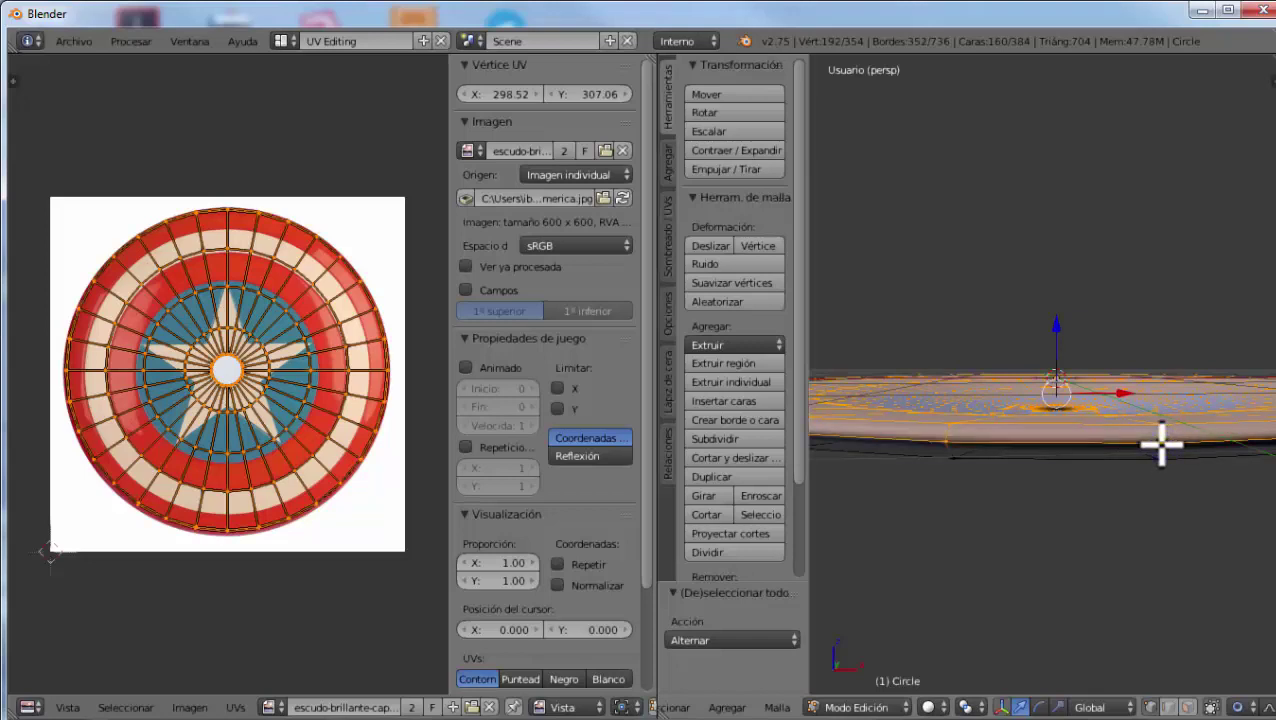
alt+shift+right_click(1161, 445)
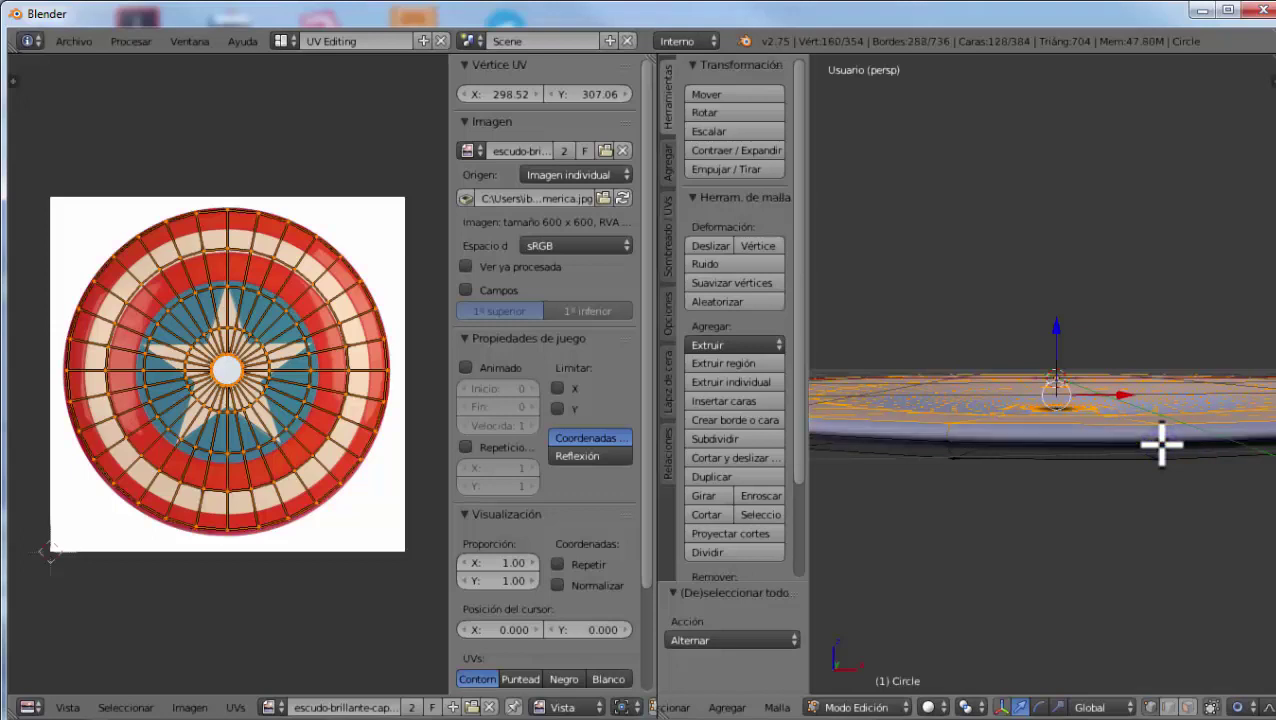
middle_drag(1157, 441, 1154, 460)
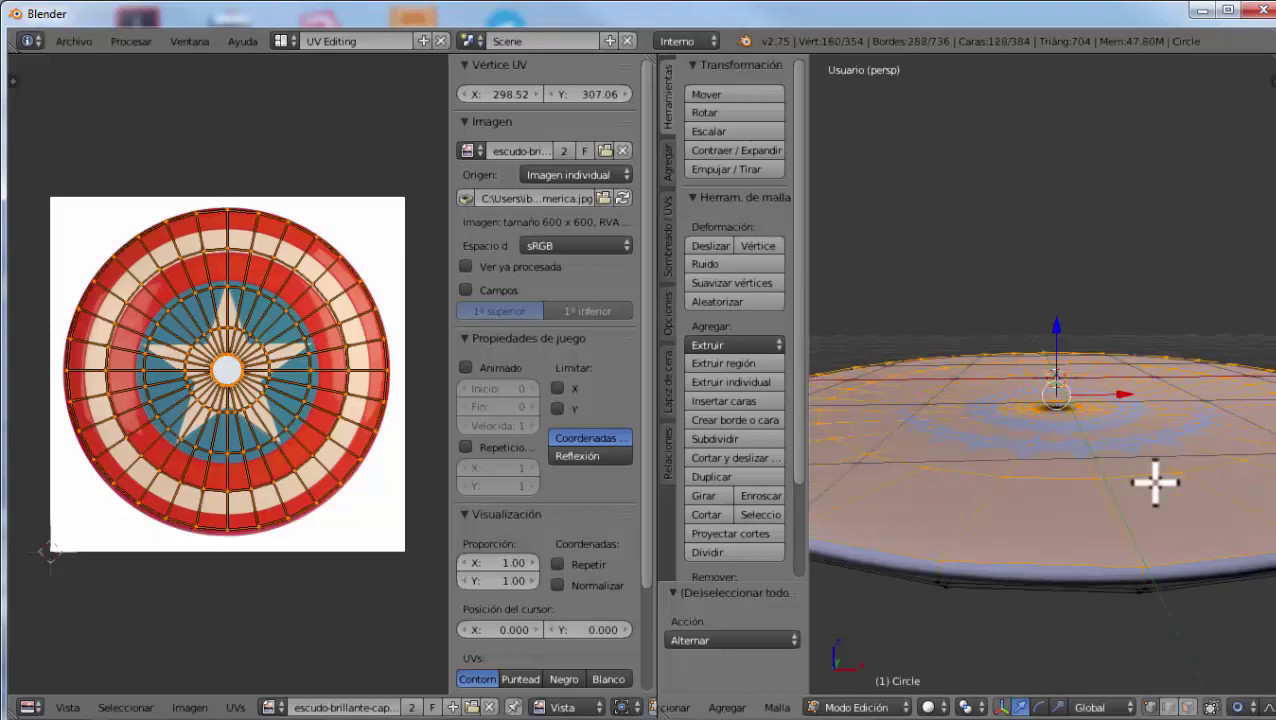
middle_drag(1134, 591, 1089, 456)
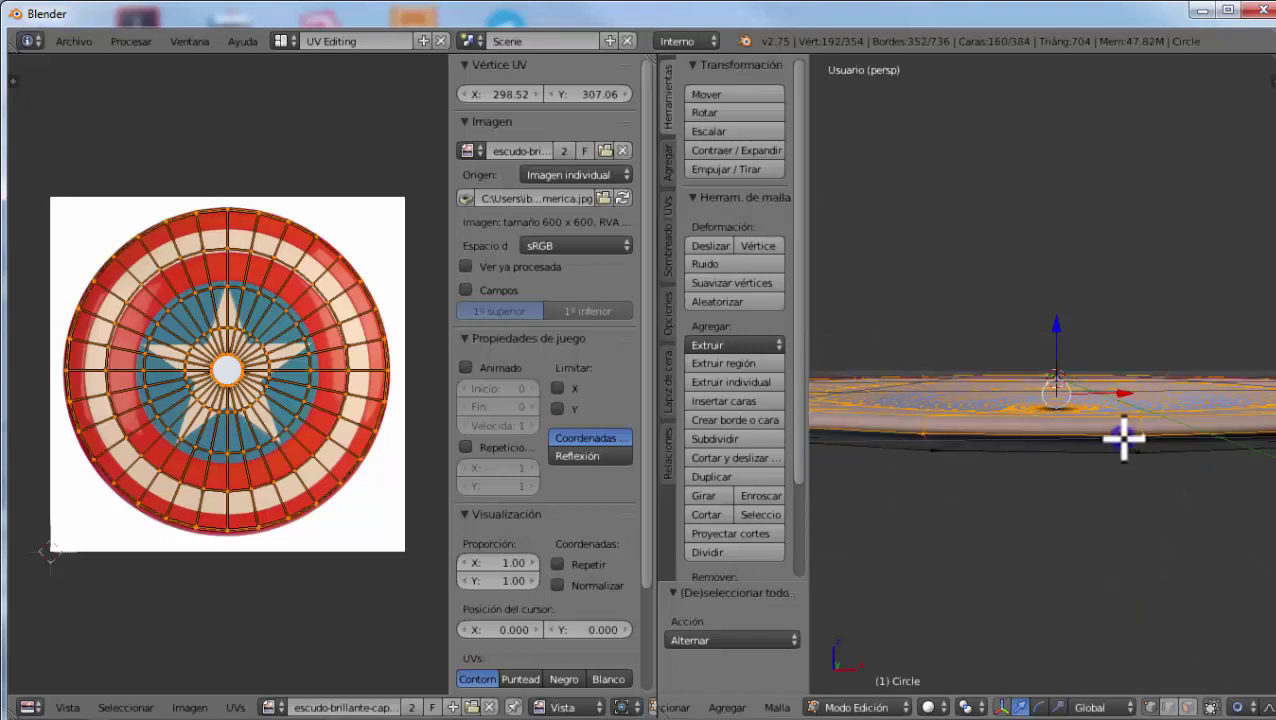
middle_drag(1122, 441, 1102, 464)
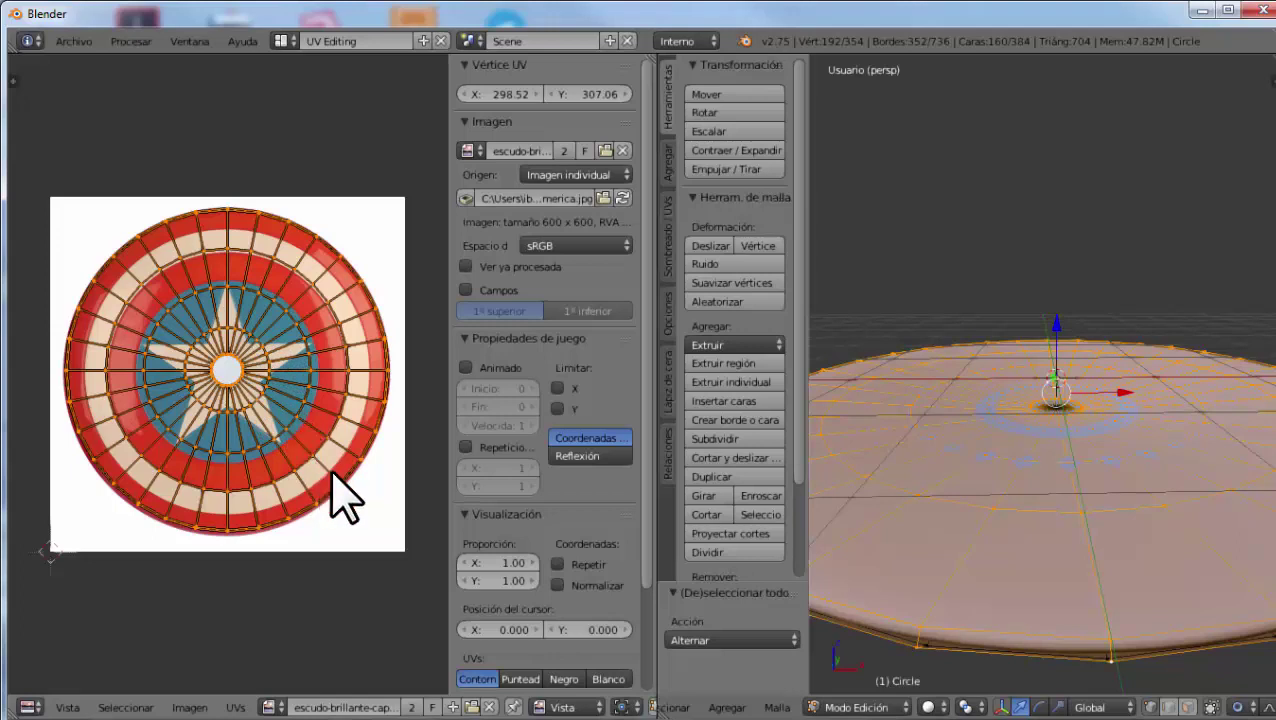
key(s)
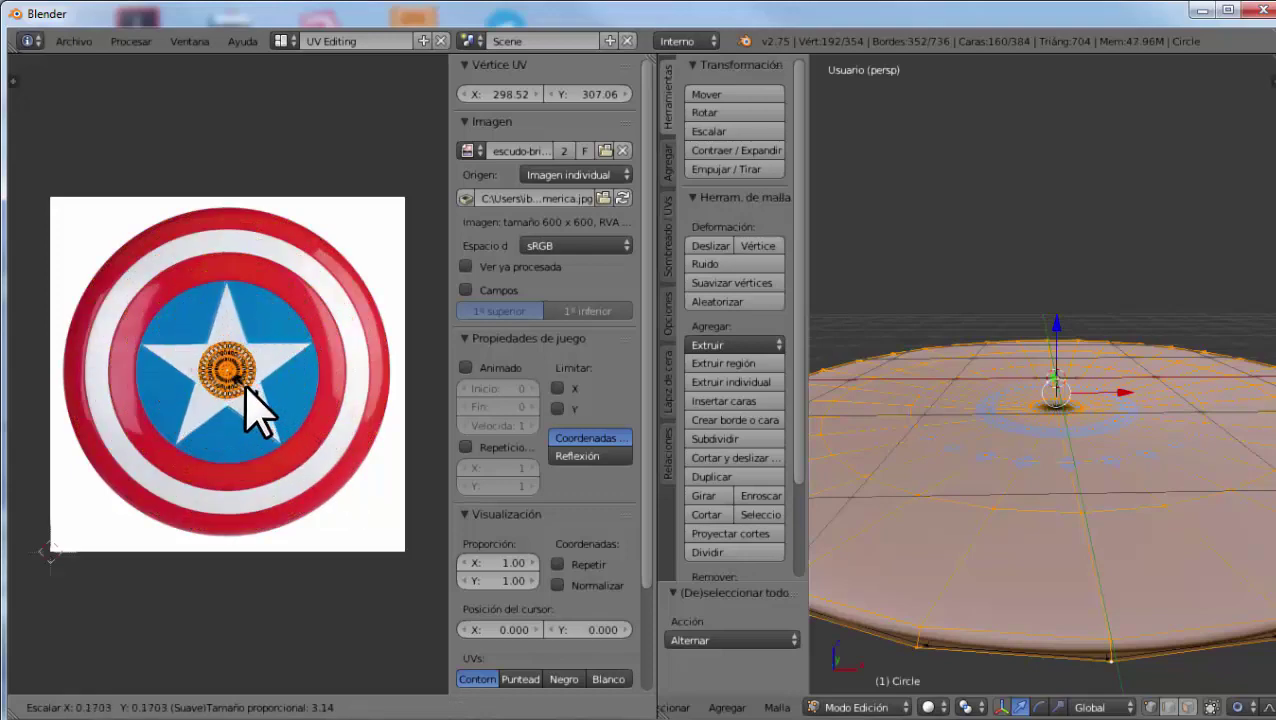
Shrink the selected UVs to 0.085 at the star's centre, then select the underside's linked island
click(238, 375)
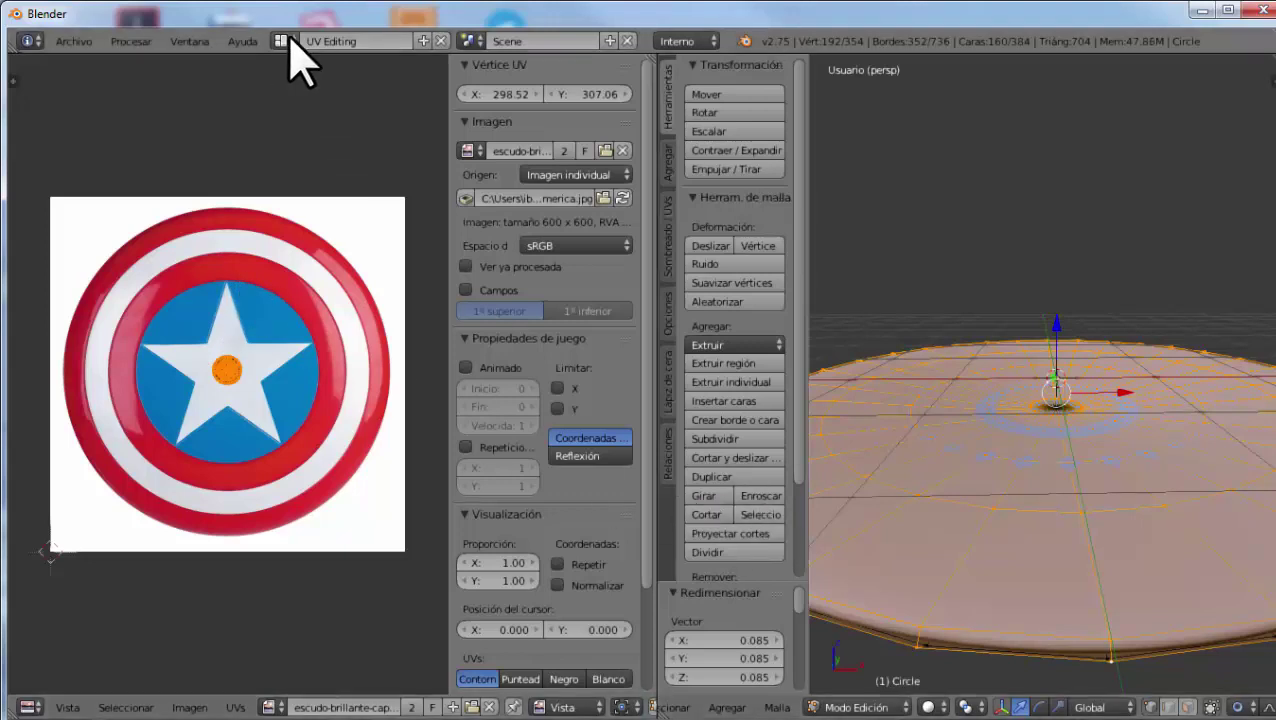
middle_drag(1033, 558, 1038, 421)
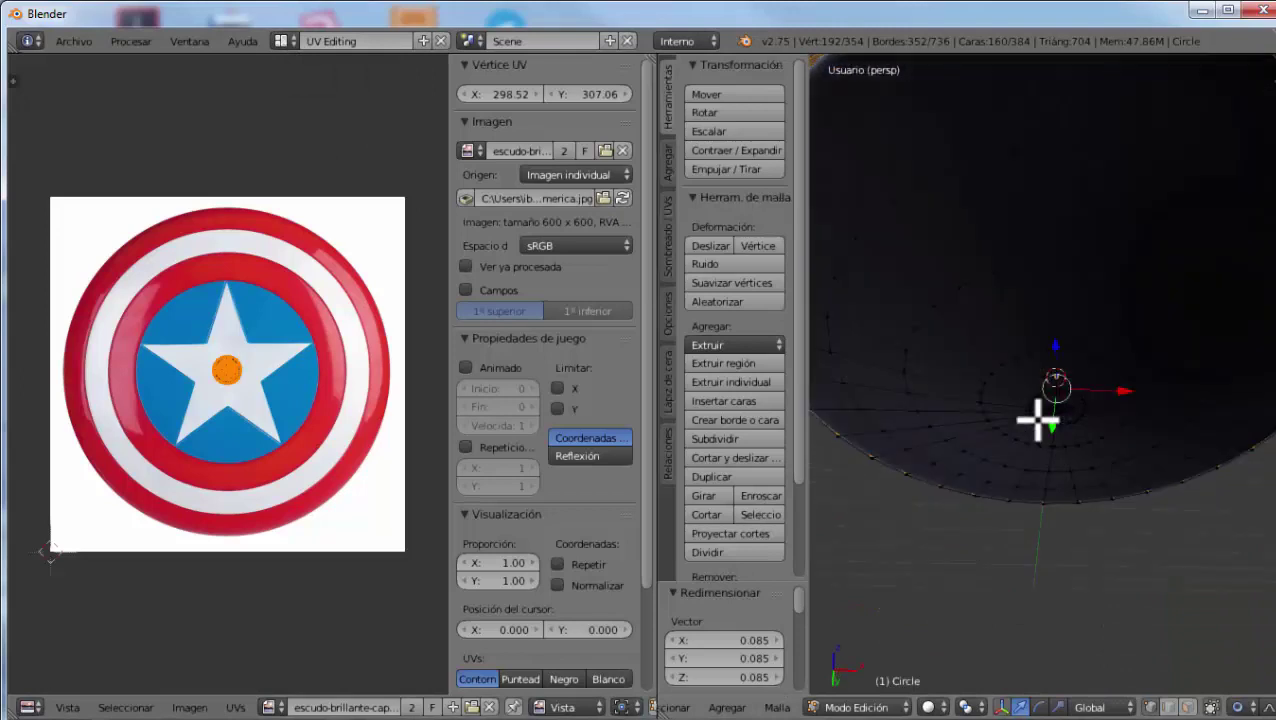
right_drag(1040, 355, 1080, 258)
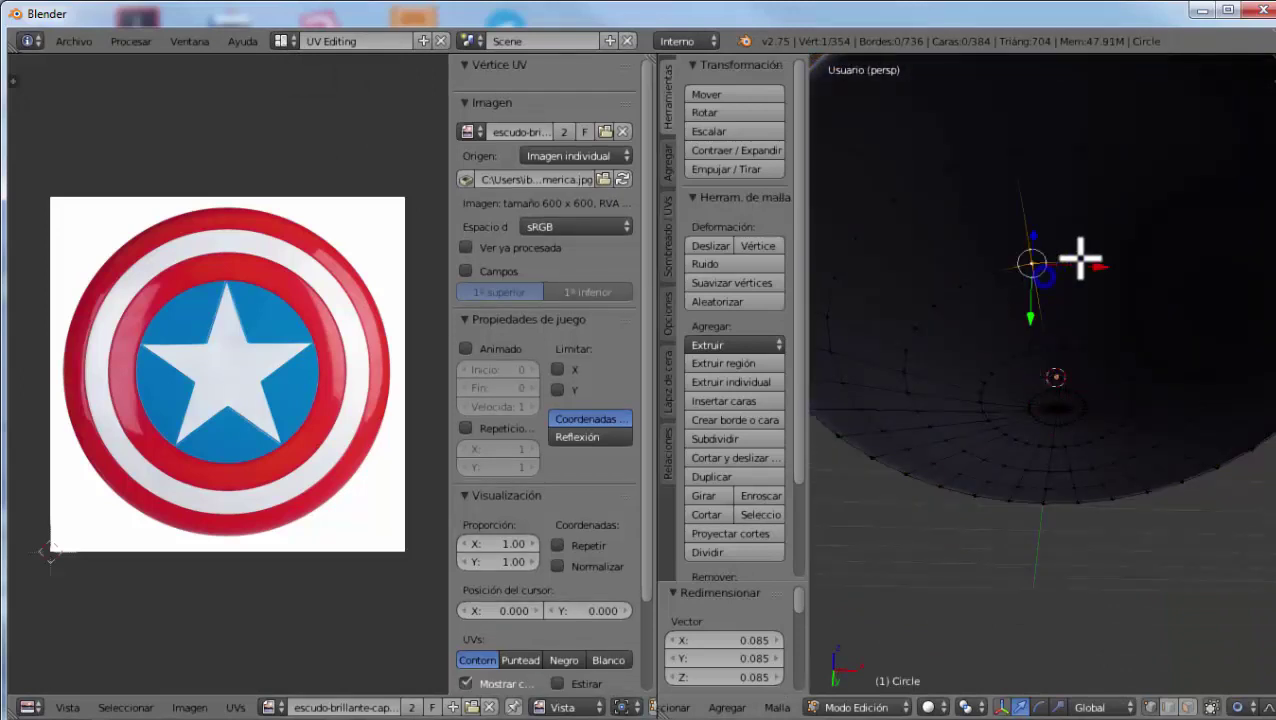
key(l)
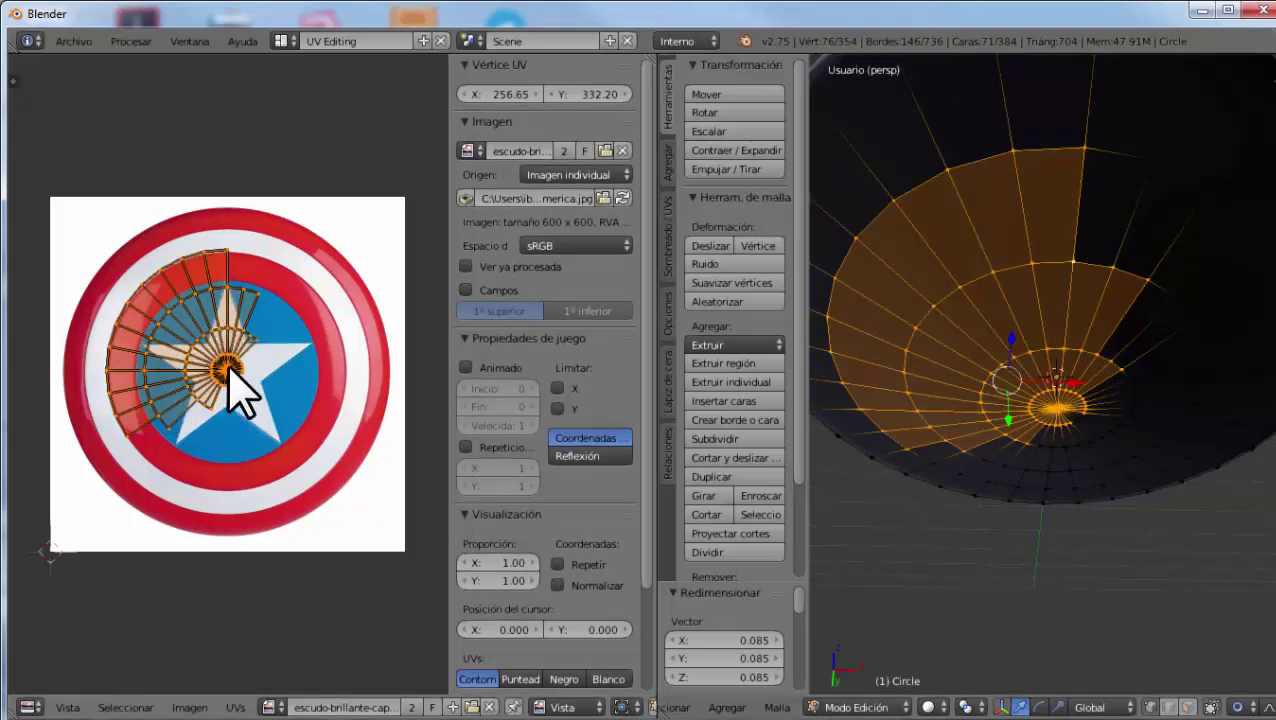
Select the linked central disc of faces to inspect, then clear the mesh selection
mouse_move(857, 240)
middle_down()
mouse_move(1020, 345)
mouse_move(1040, 461)
middle_up()
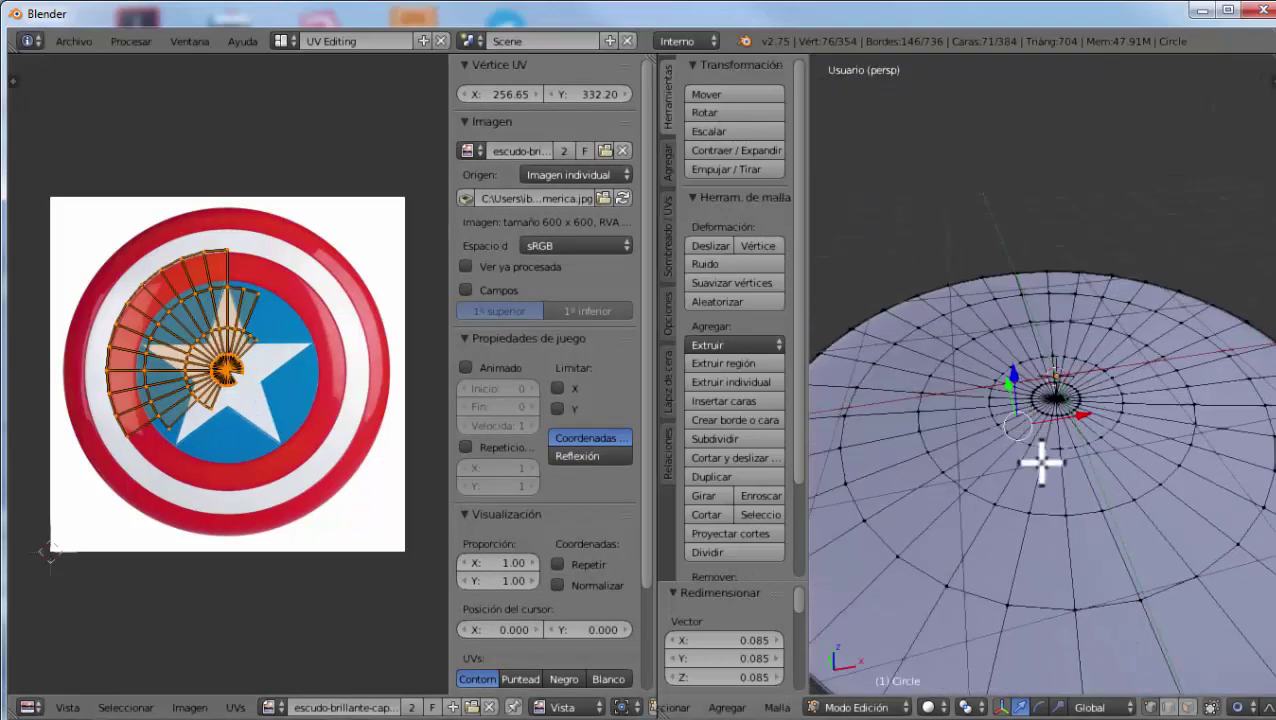
right_click(1031, 447)
key(ctrl+KP_Add)
key(ctrl+KP_Add)
key(ctrl+KP_Add)
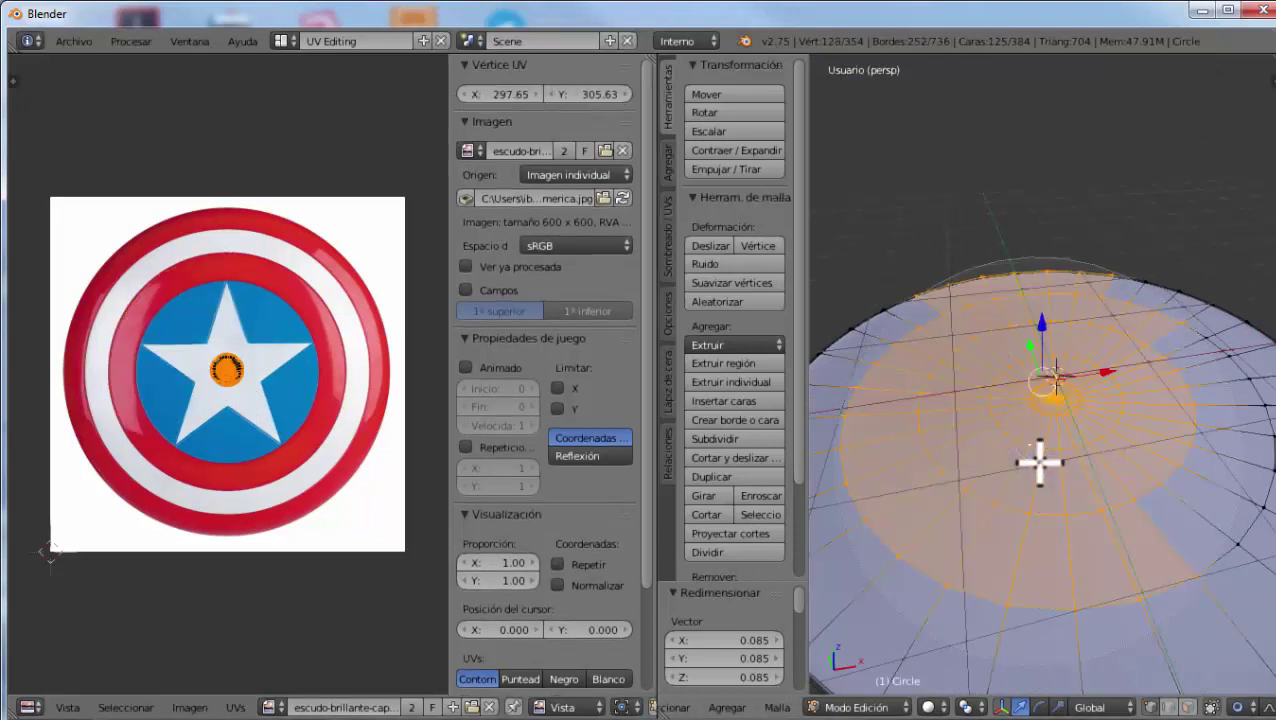
key(a)
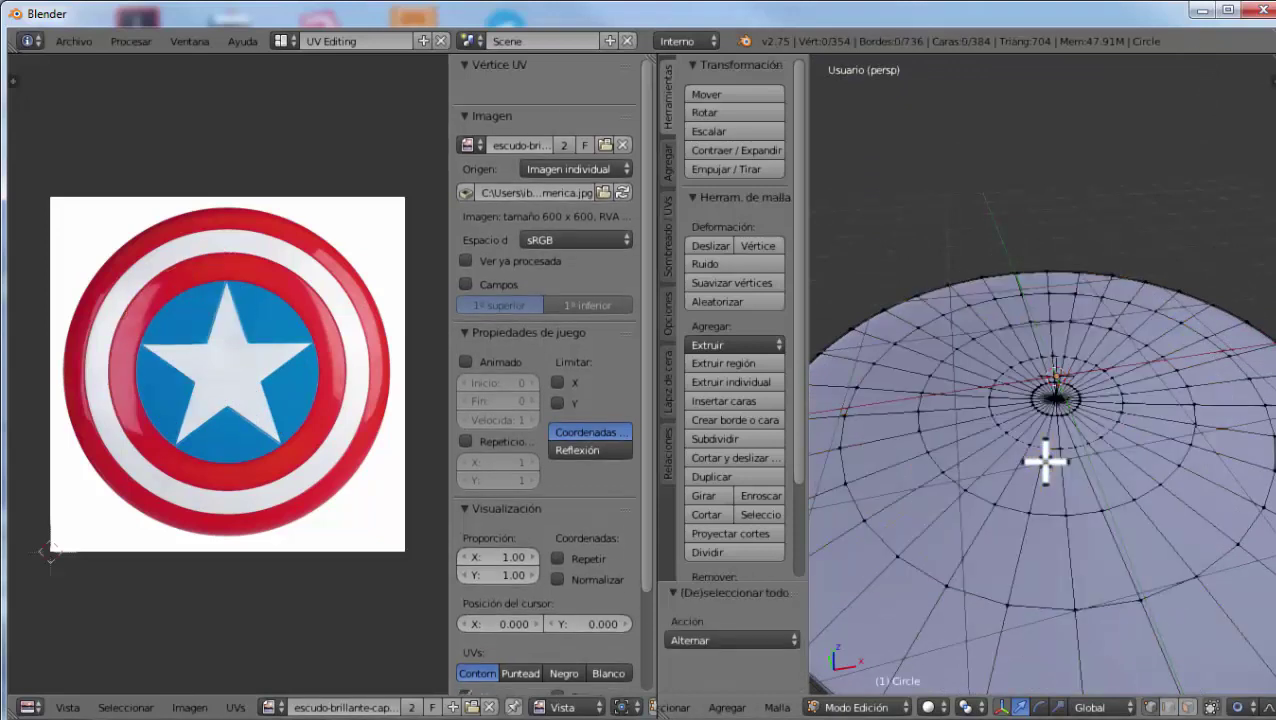
Switch back to the Default layout and try different viewport shading modes
click(283, 41)
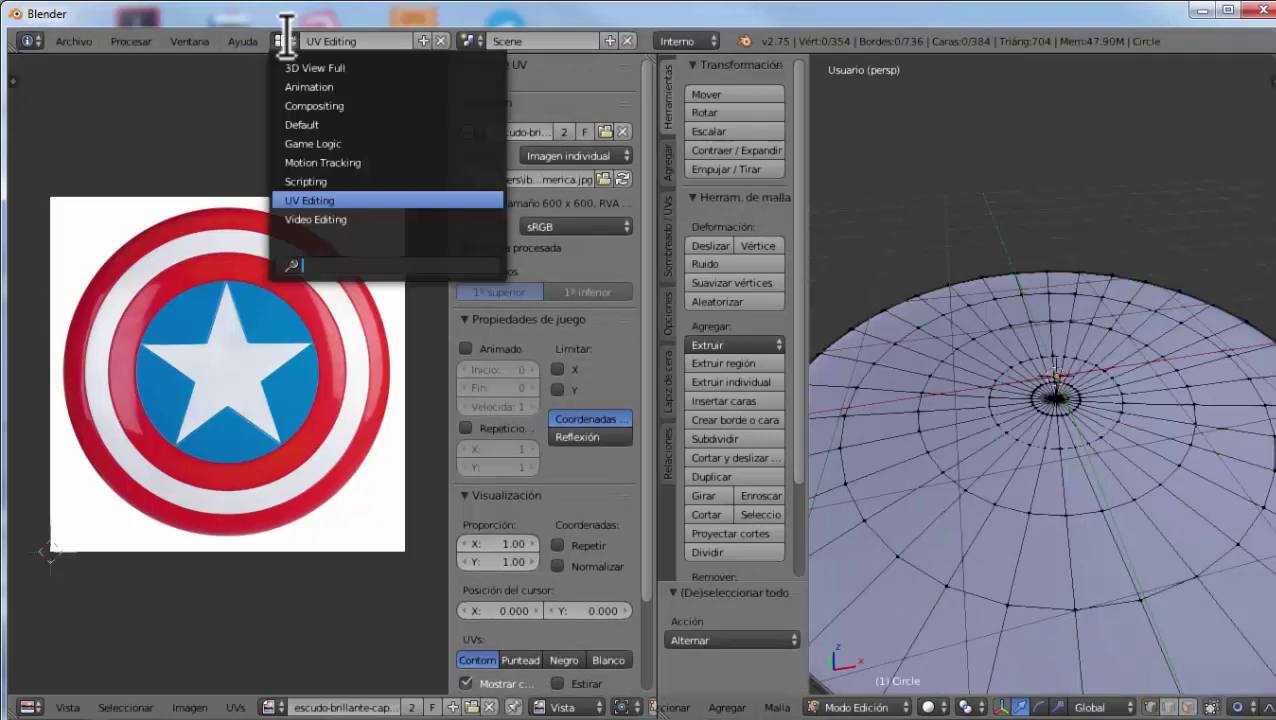
click(290, 125)
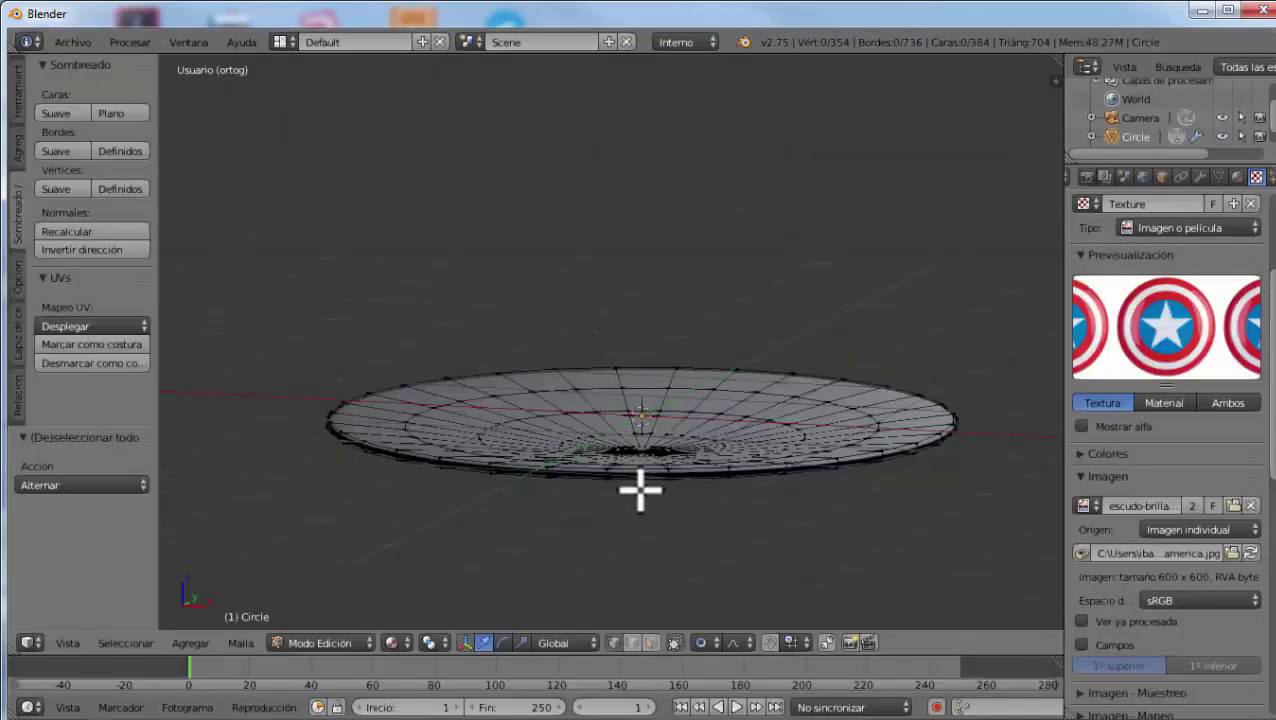
click(397, 645)
click(410, 535)
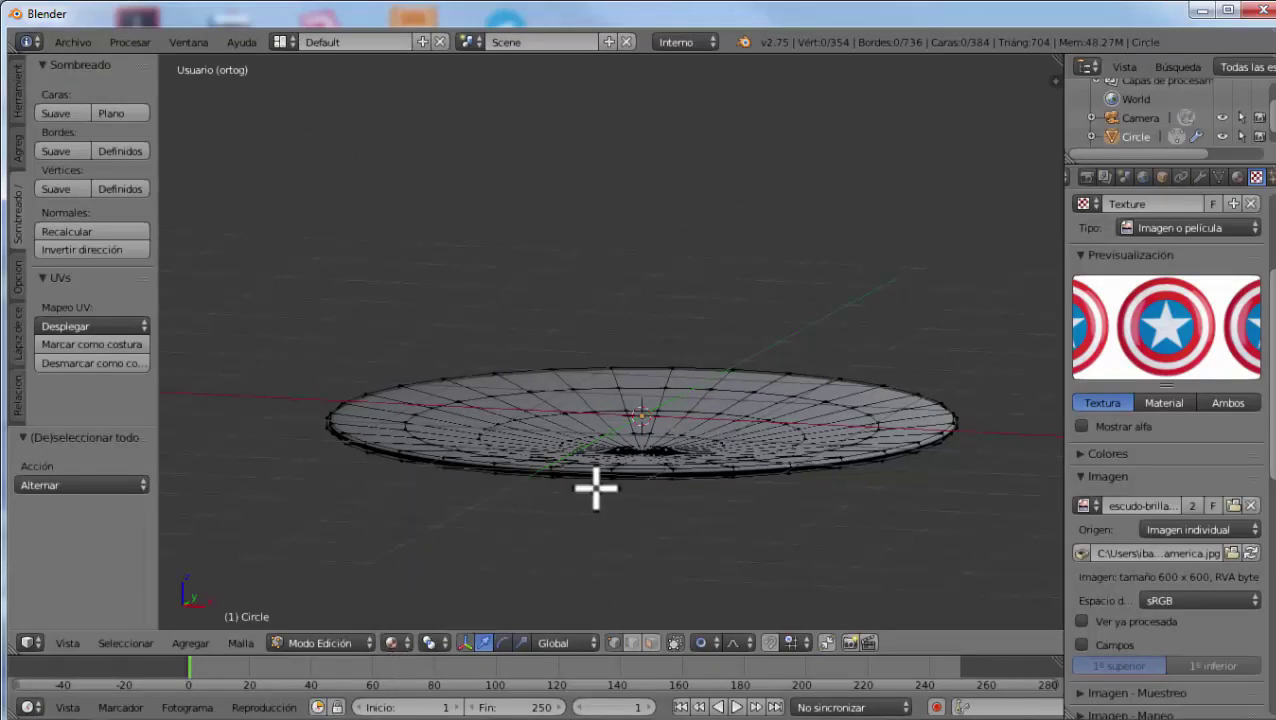
mouse_move(596, 488)
middle_down()
mouse_move(607, 535)
mouse_move(629, 467)
mouse_move(652, 453)
mouse_move(657, 524)
mouse_move(649, 555)
mouse_move(641, 547)
middle_up()
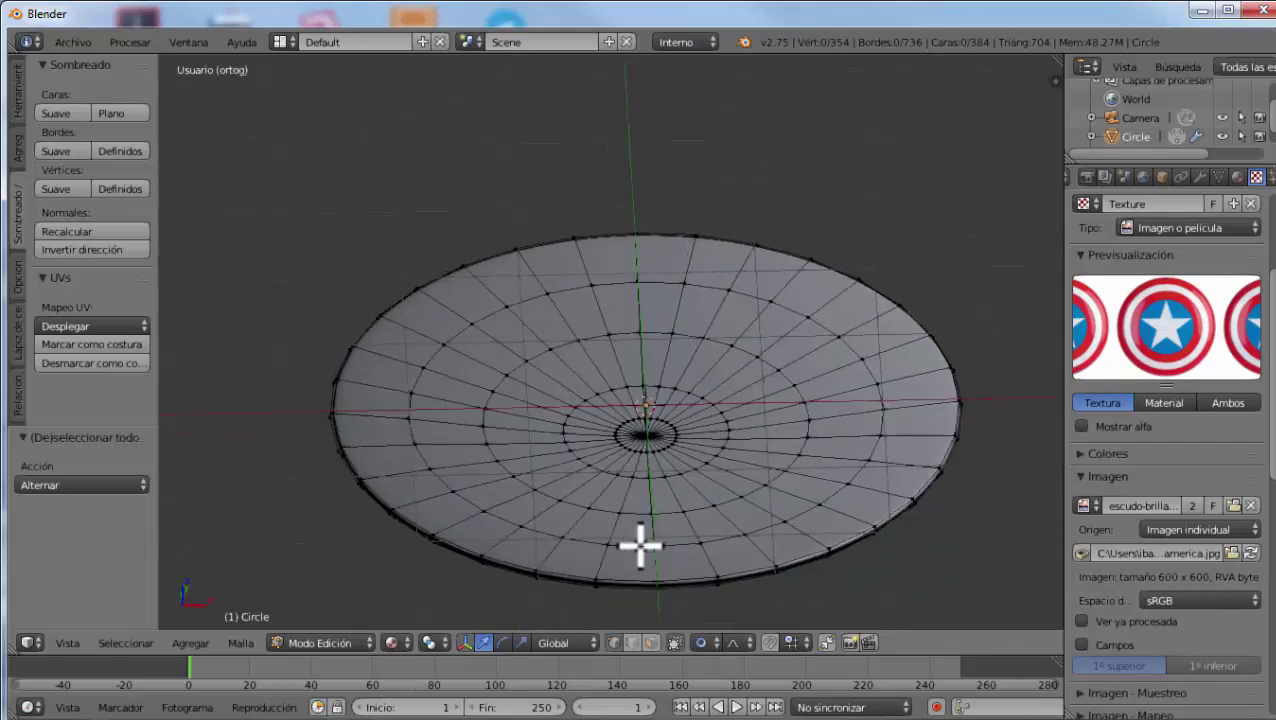
Set viewport shading to Texture then Material, view from the front, and return to Object Mode
click(400, 643)
click(420, 555)
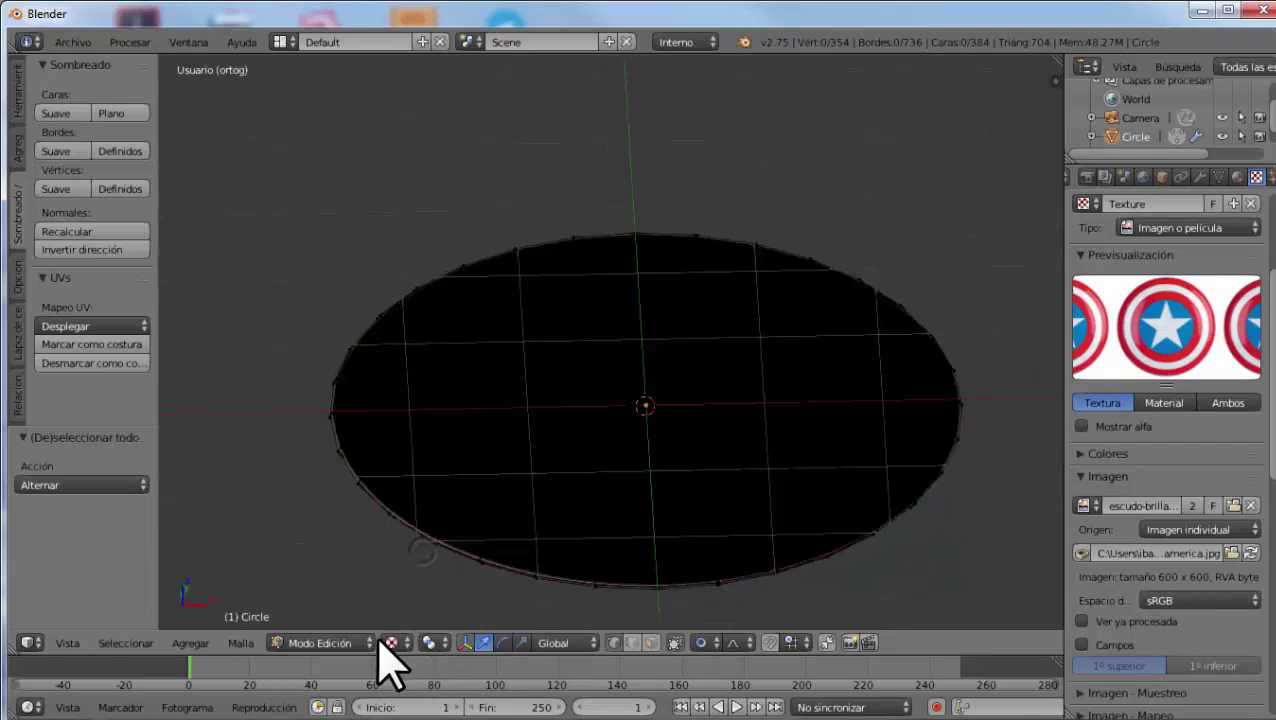
click(392, 643)
click(425, 545)
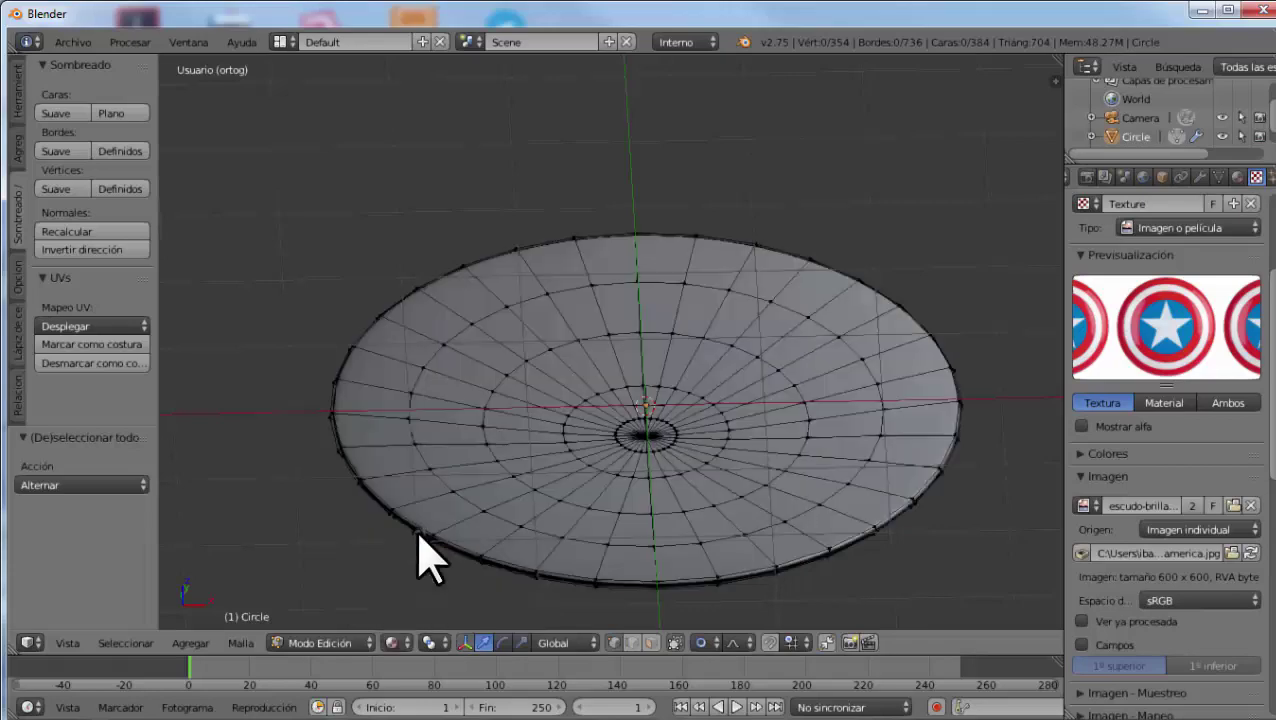
middle_drag(570, 561, 620, 553)
key(KP_1)
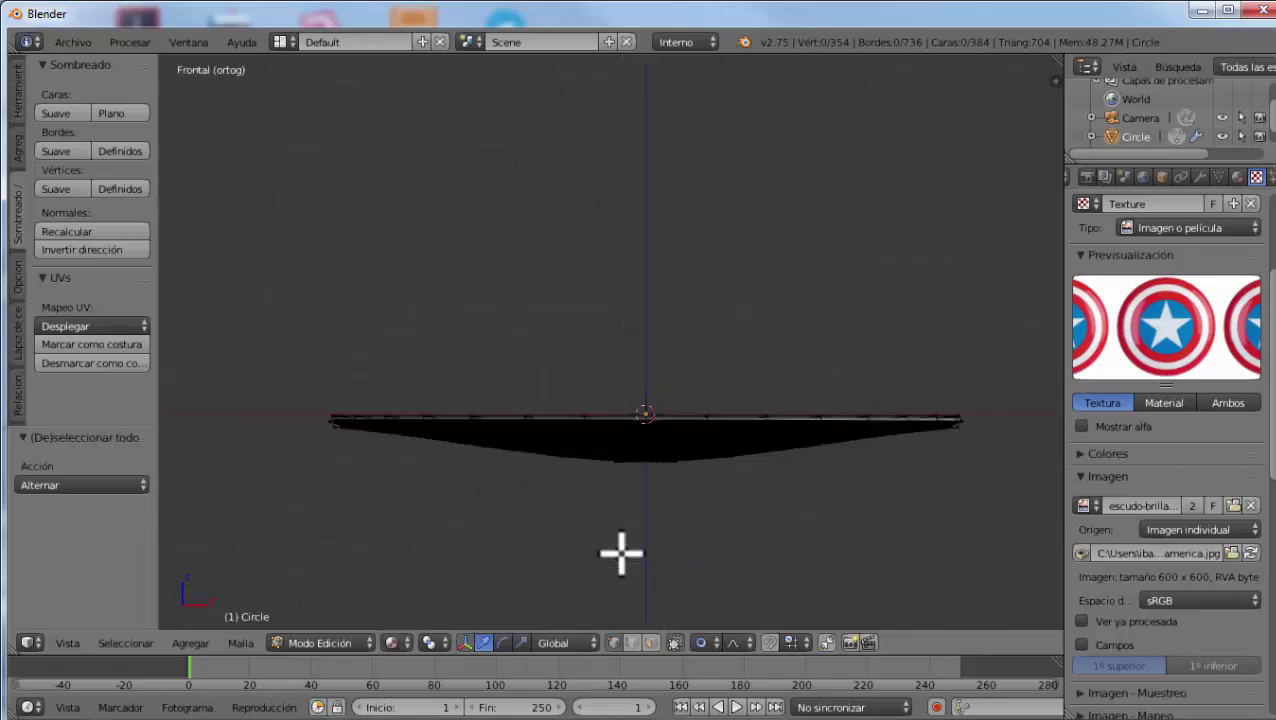
middle_drag(644, 481, 666, 552)
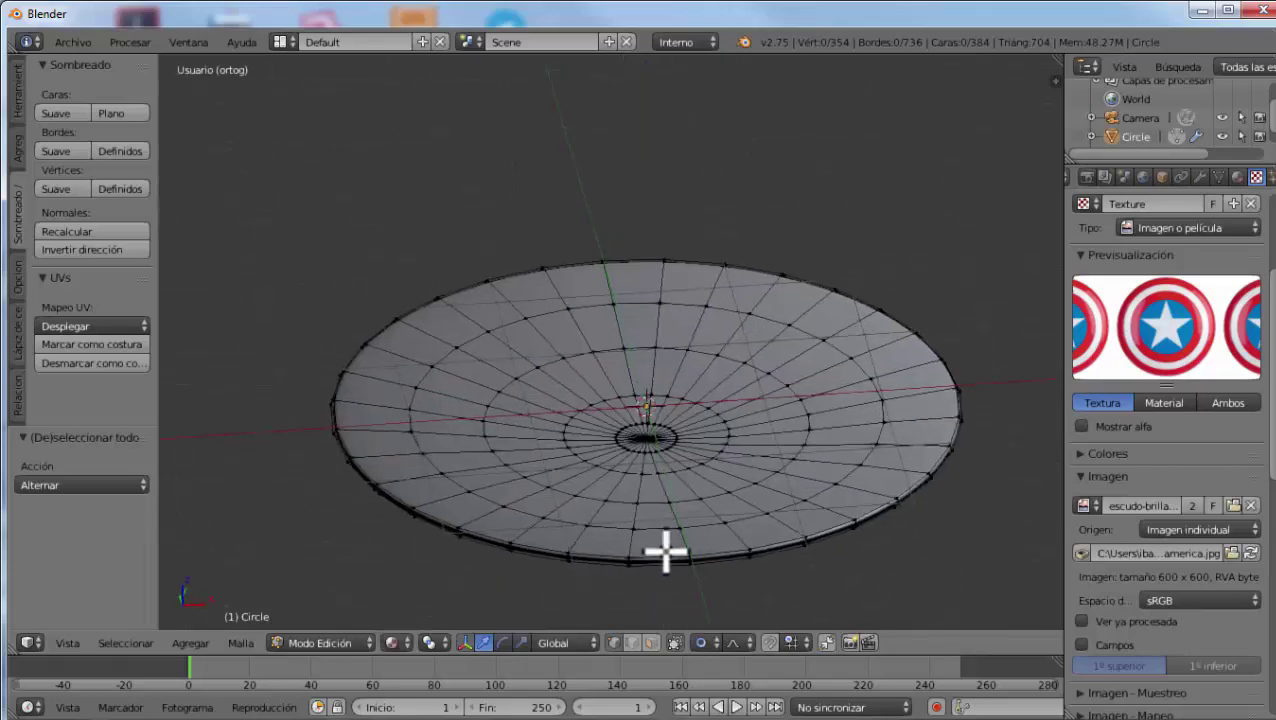
key(Tab)
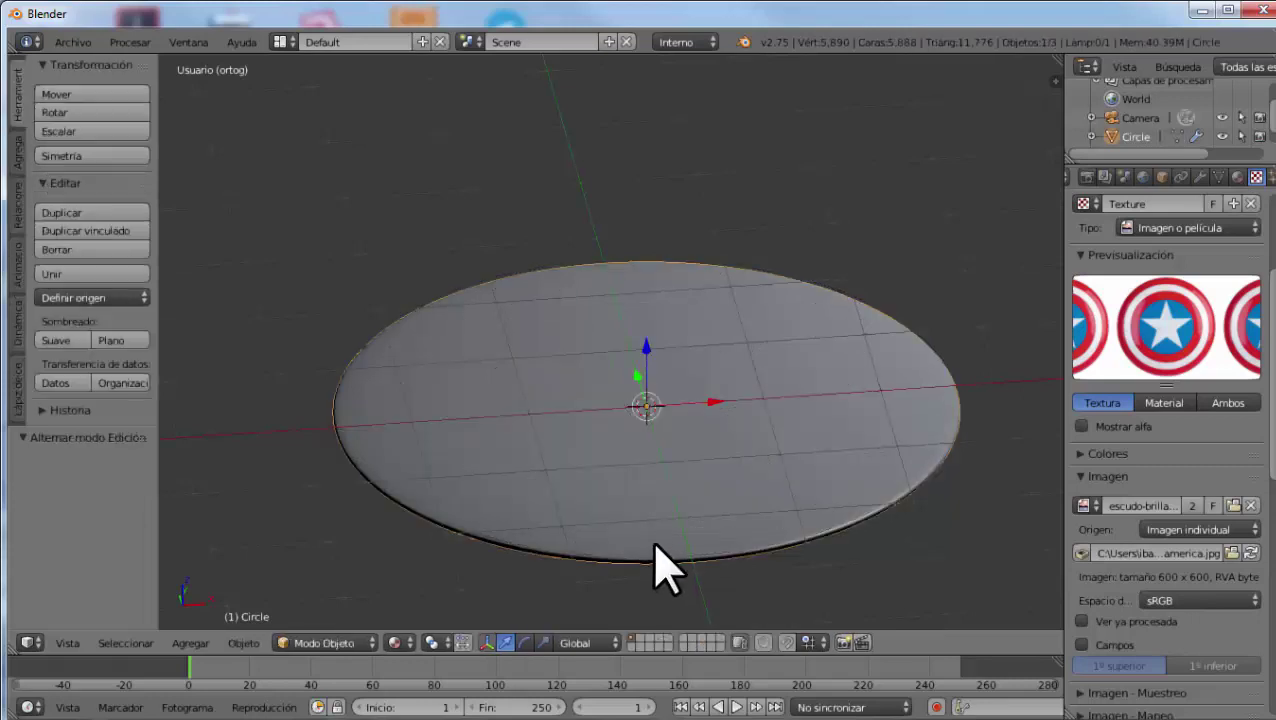
Flip the disc 180° about X with rx180, then switch to plain solid shading
text(rx)
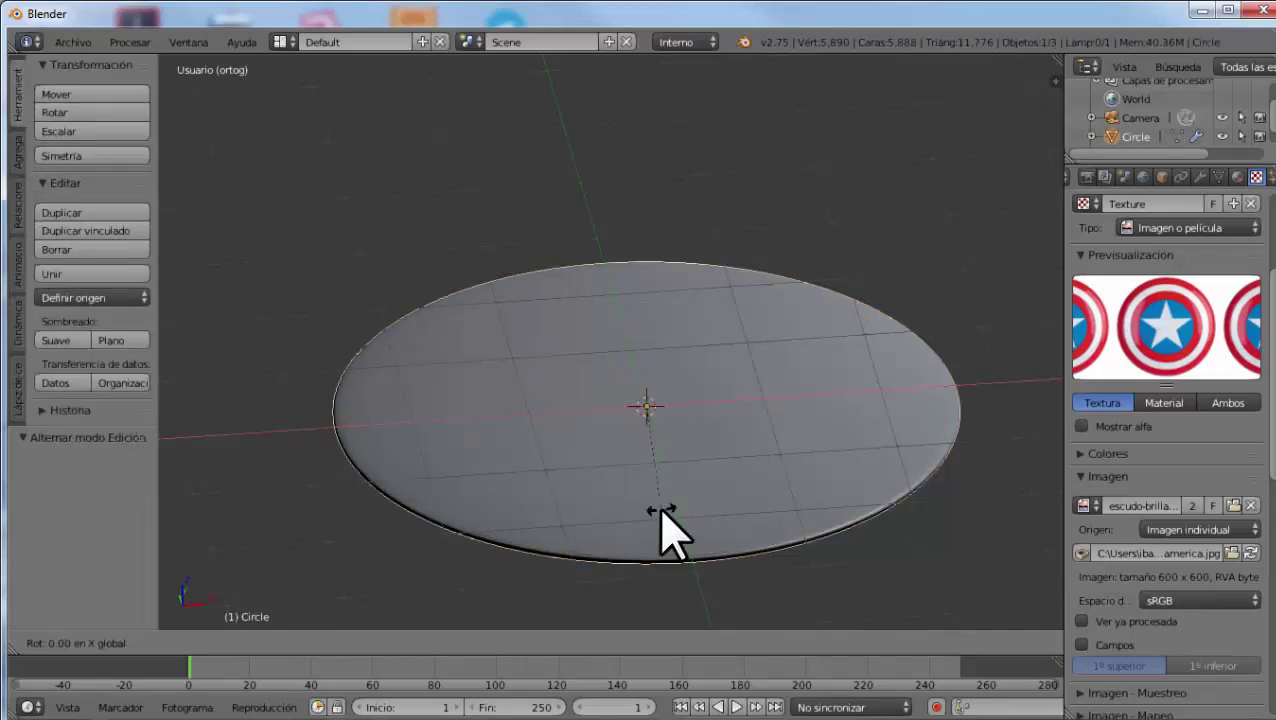
text(180)
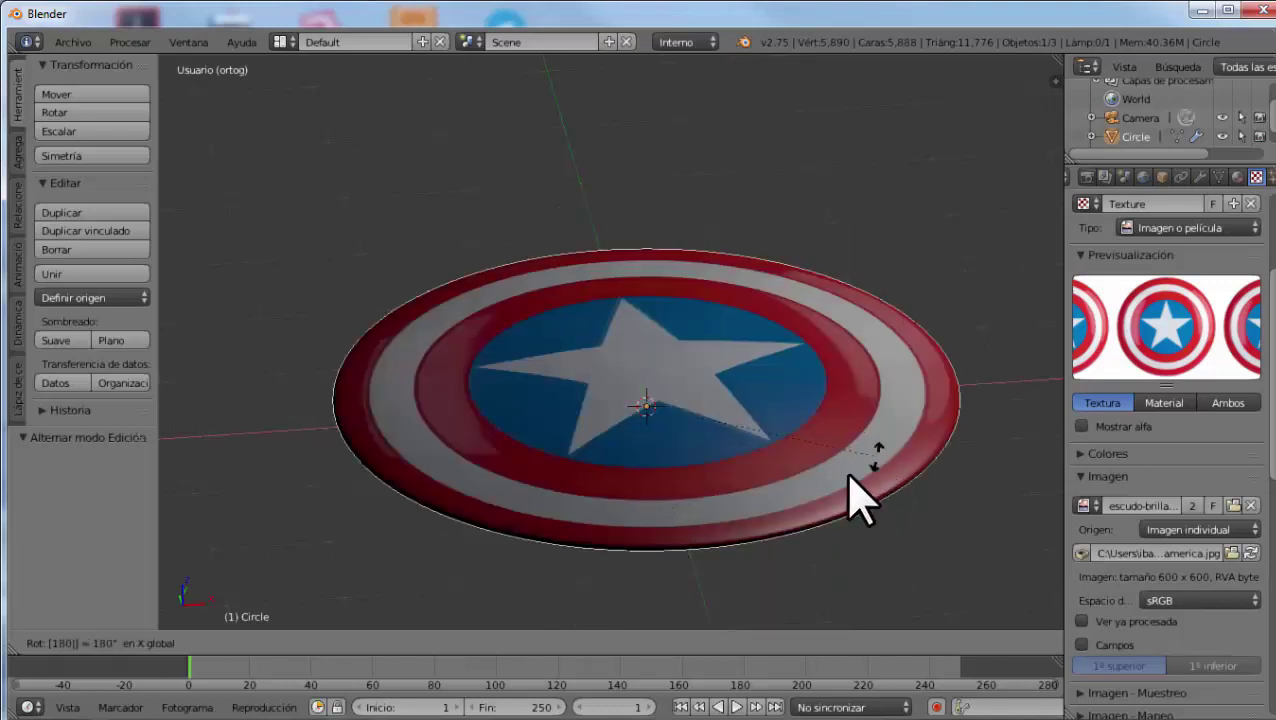
key(Escape)
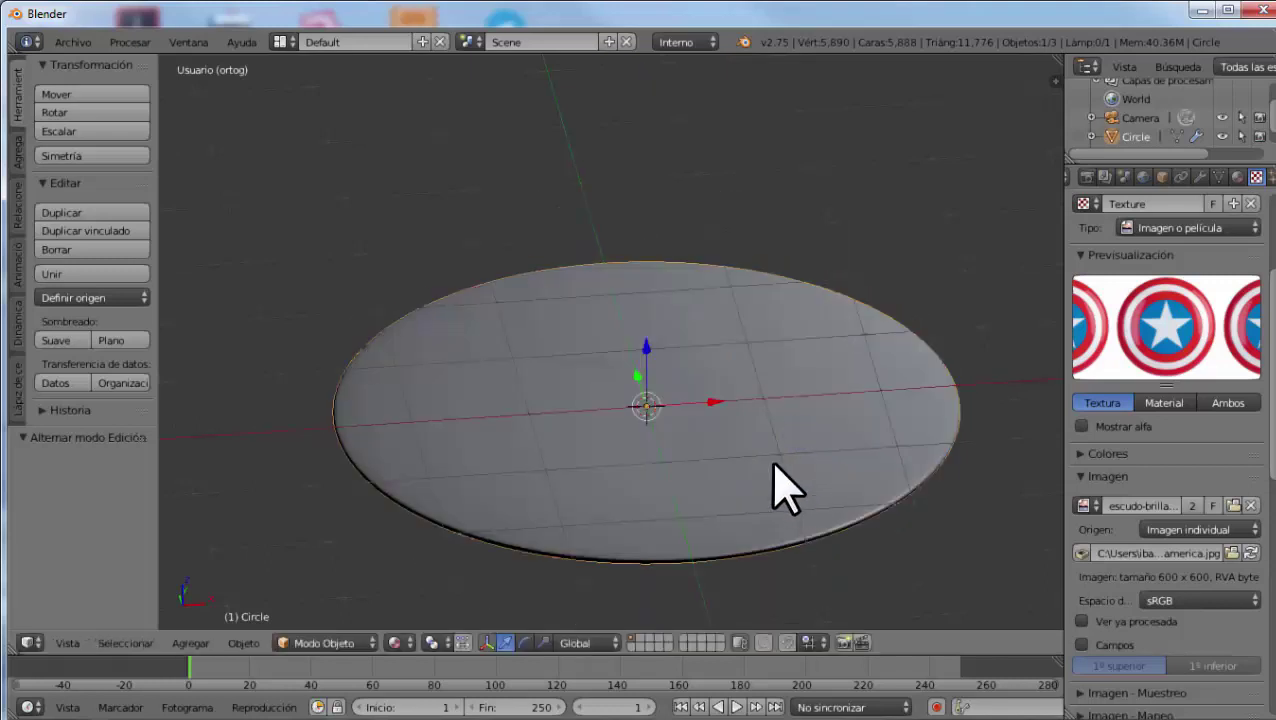
text(rx)
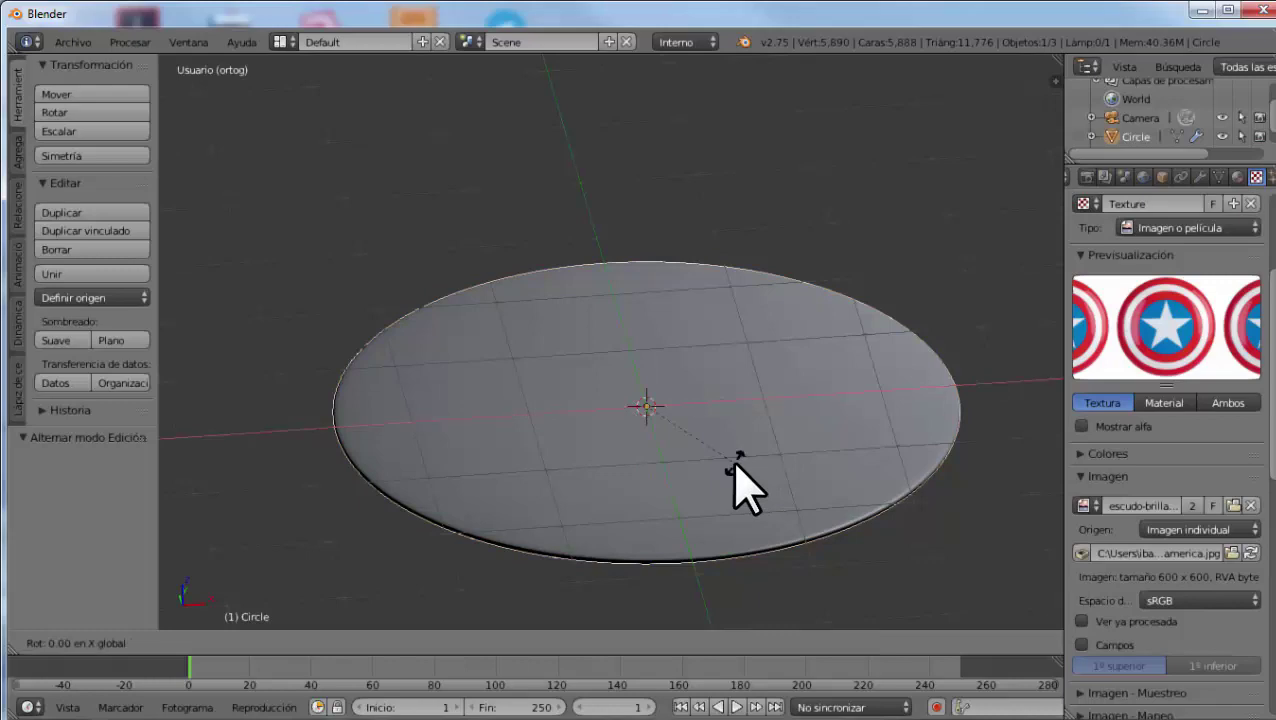
text(180)
key(Return)
mouse_move(735, 488)
middle_down()
mouse_move(684, 413)
mouse_move(698, 393)
mouse_move(705, 430)
mouse_move(775, 433)
mouse_move(758, 504)
mouse_move(686, 481)
mouse_move(696, 444)
middle_up()
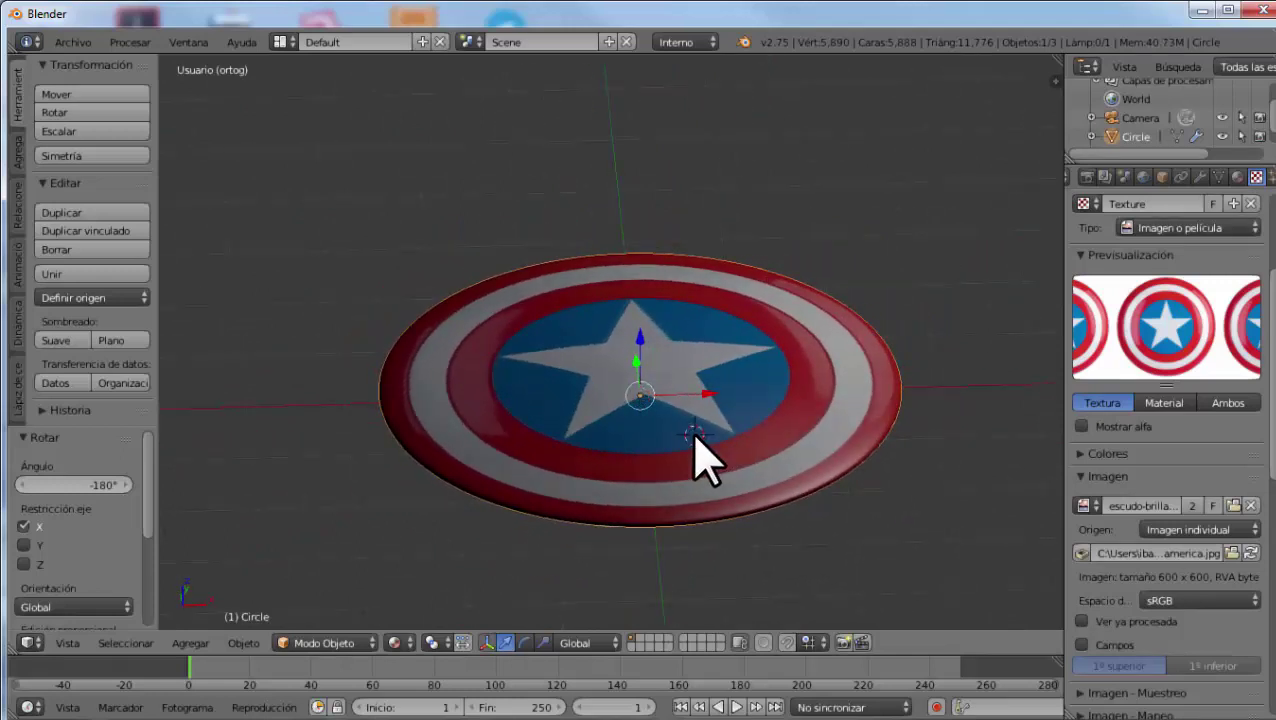
key(shift+z)
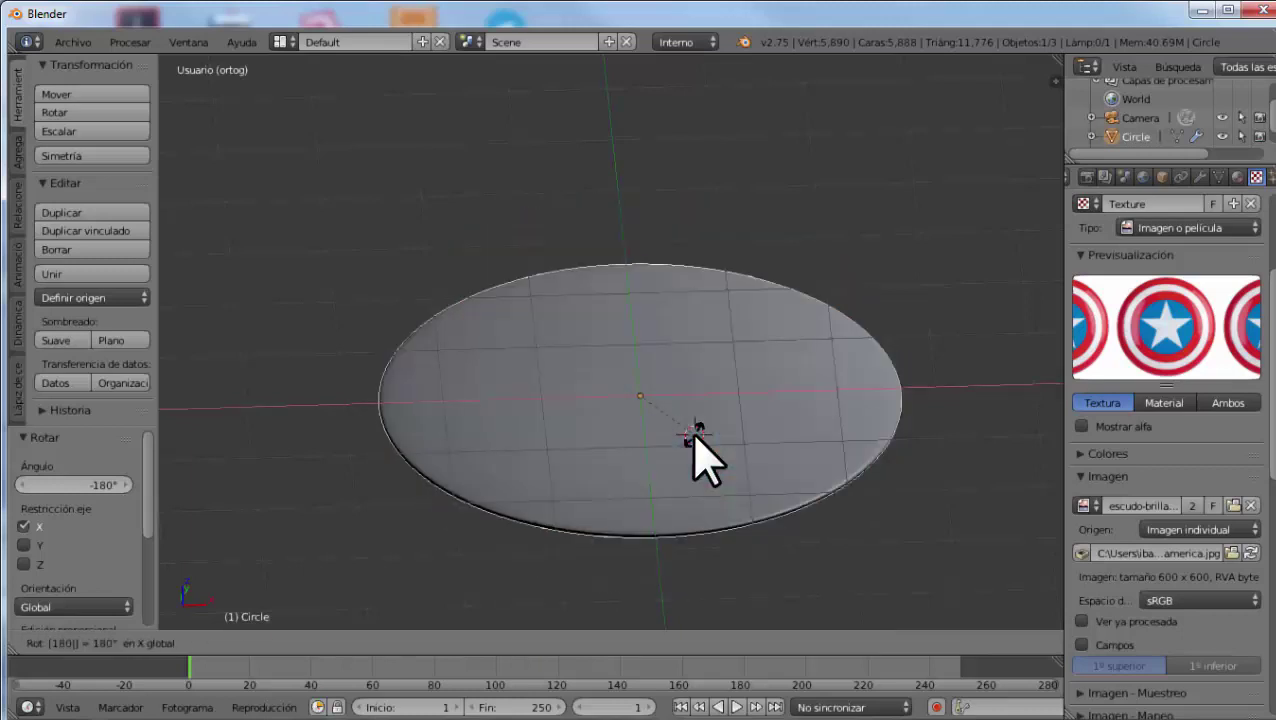
In Edit Mode, add an edge loop near the disc's centre
key(Tab)
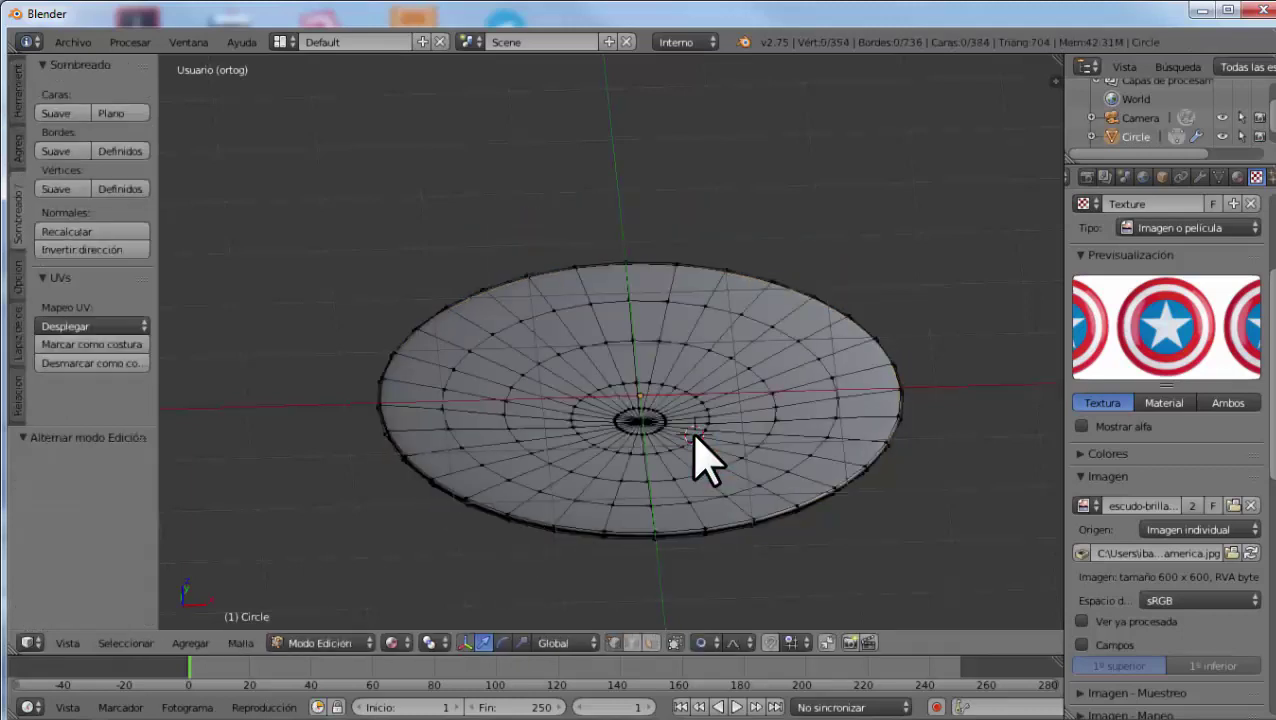
middle_drag(612, 427, 604, 441)
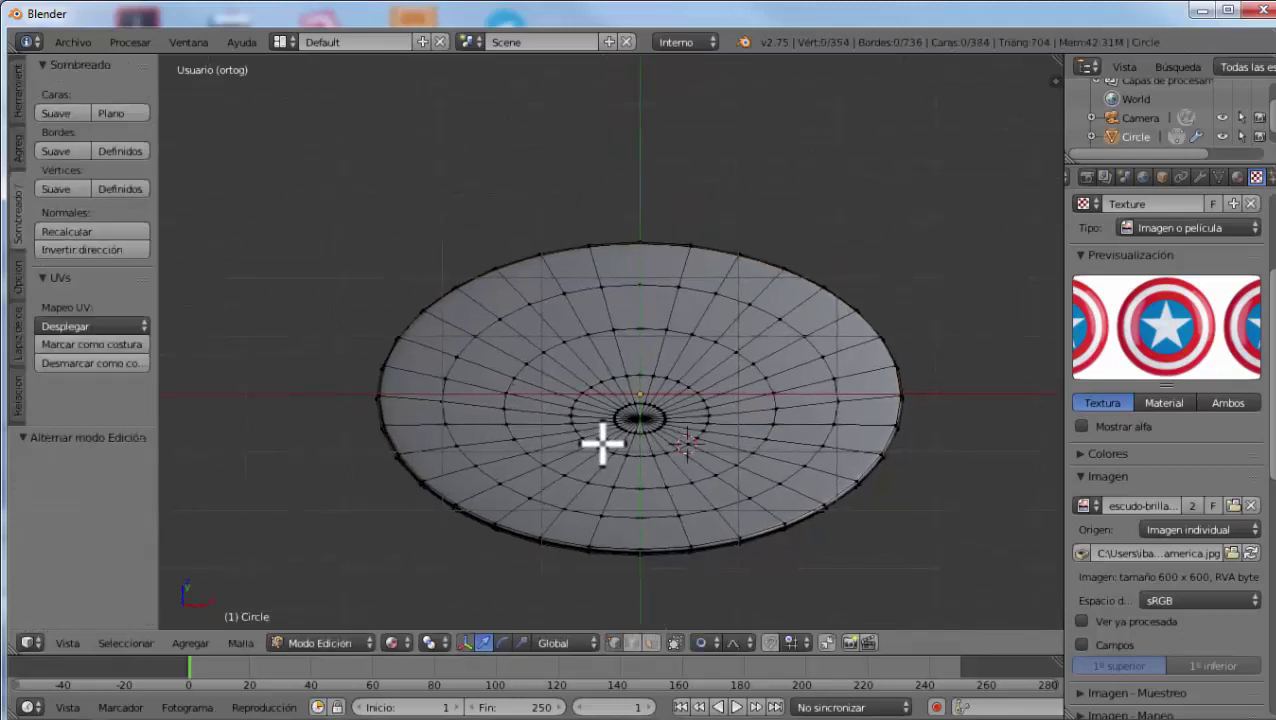
key(ctrl+r)
click(517, 405)
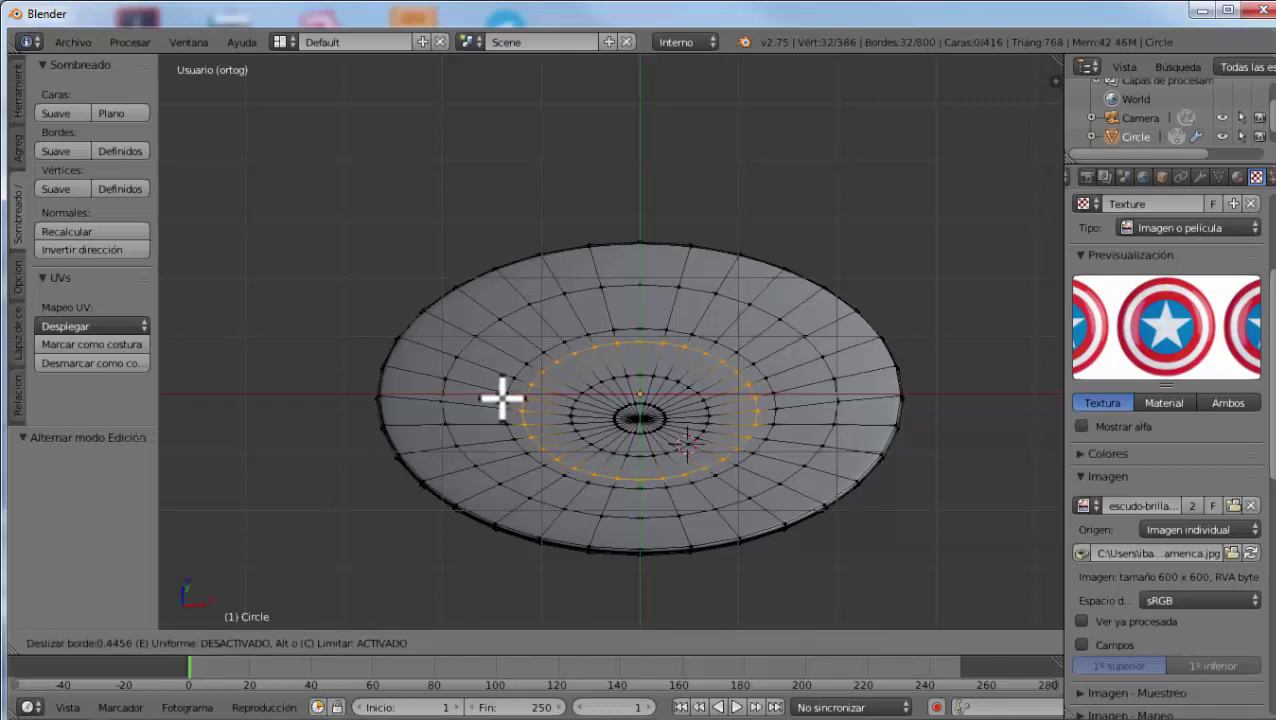
click(500, 398)
scroll(672, 432, up, 5)
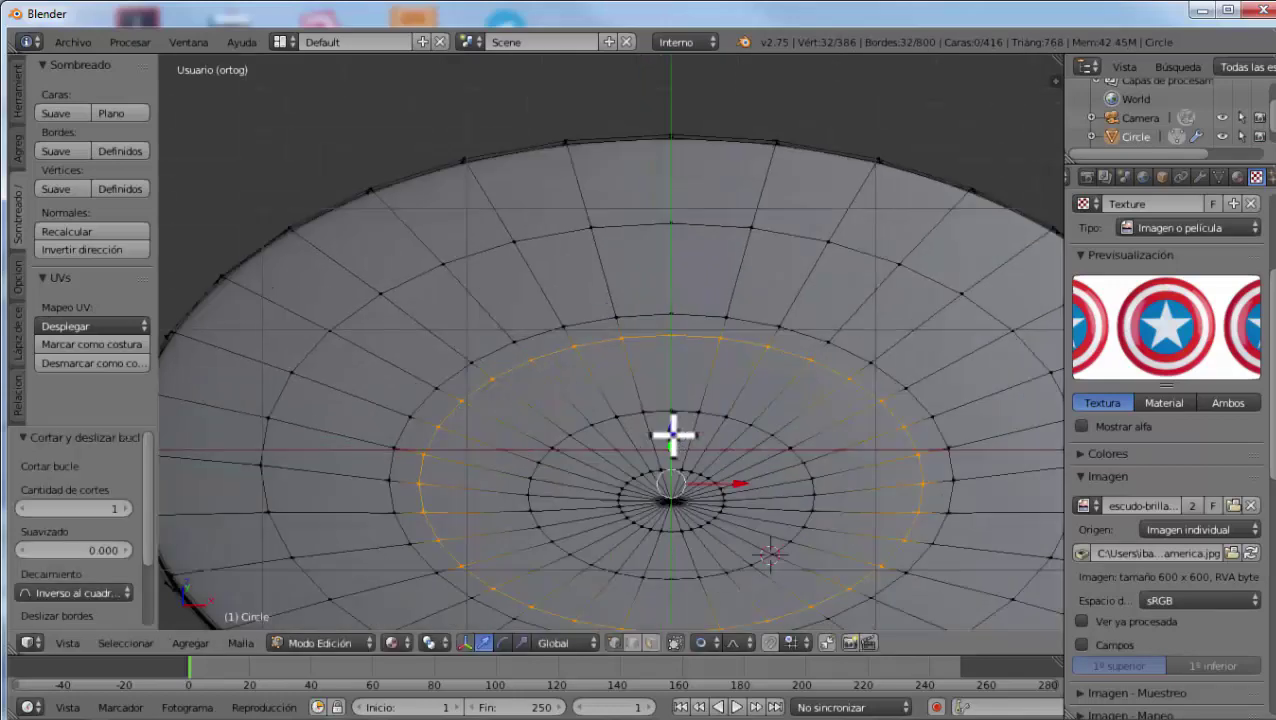
shift+scroll(672, 432, up, 2)
Select one quad face on the new edge loop
right_click(427, 455)
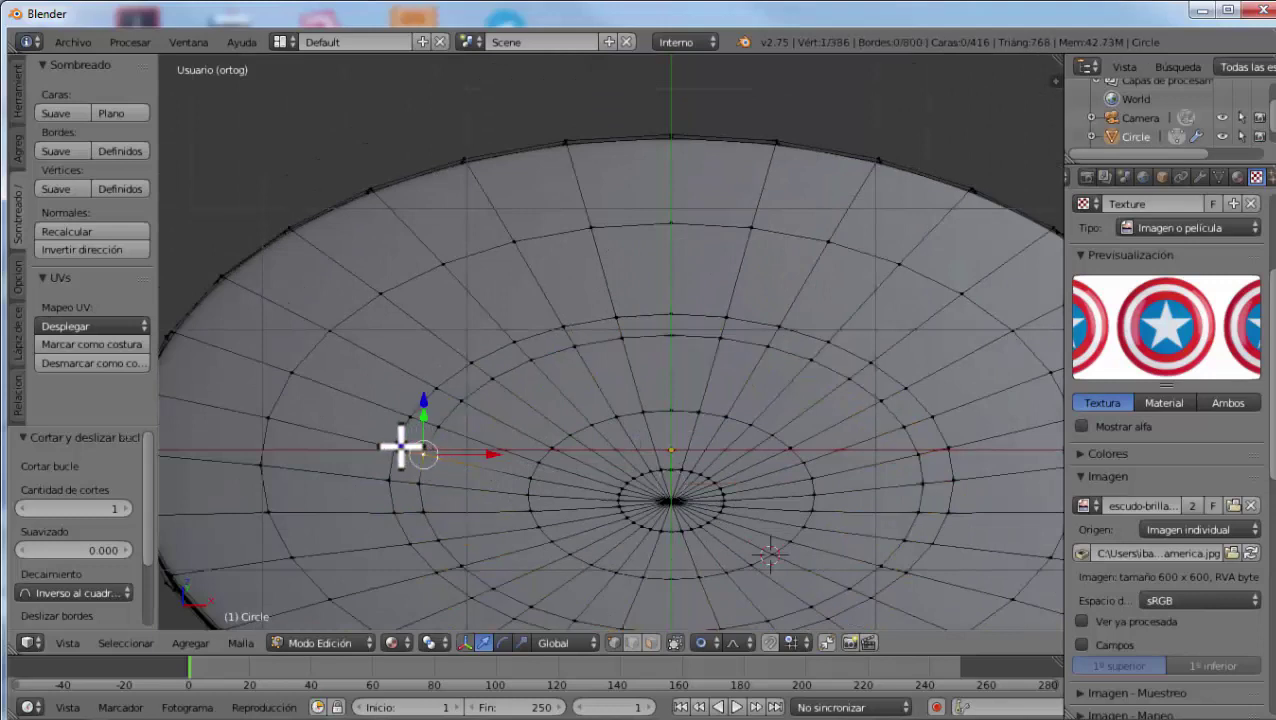
key(g)
click(405, 420)
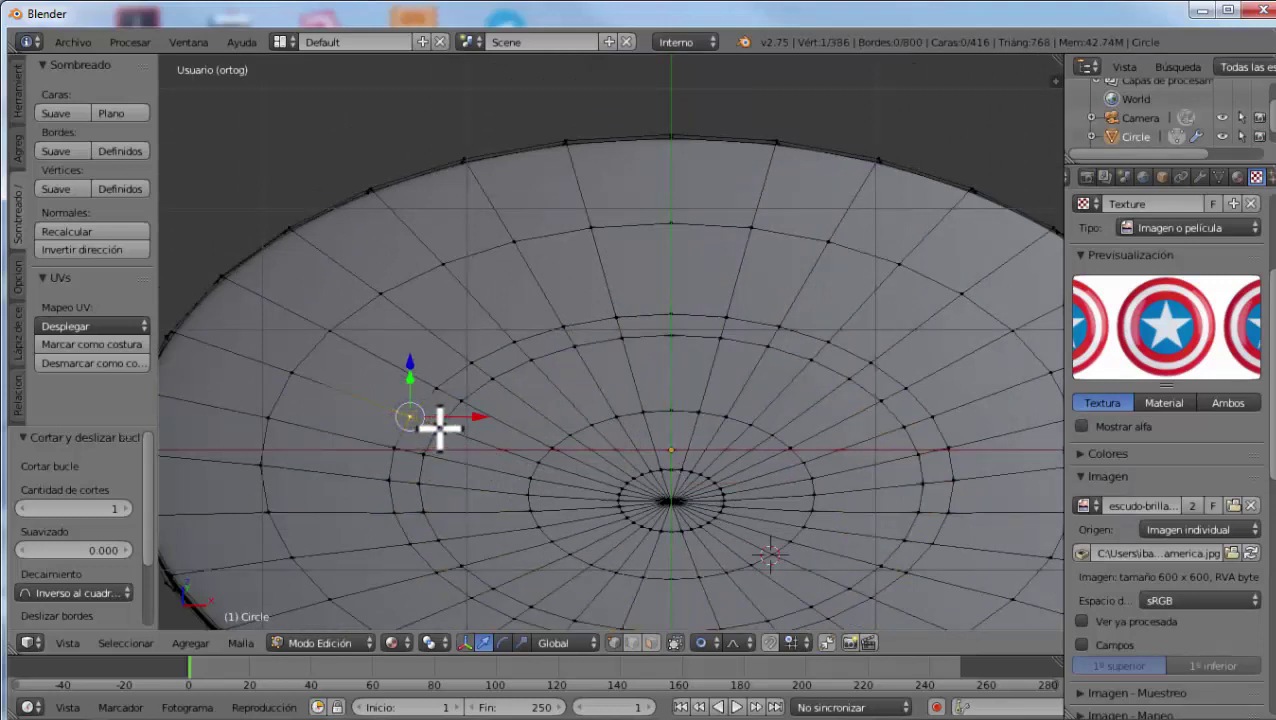
shift+right_click(432, 436)
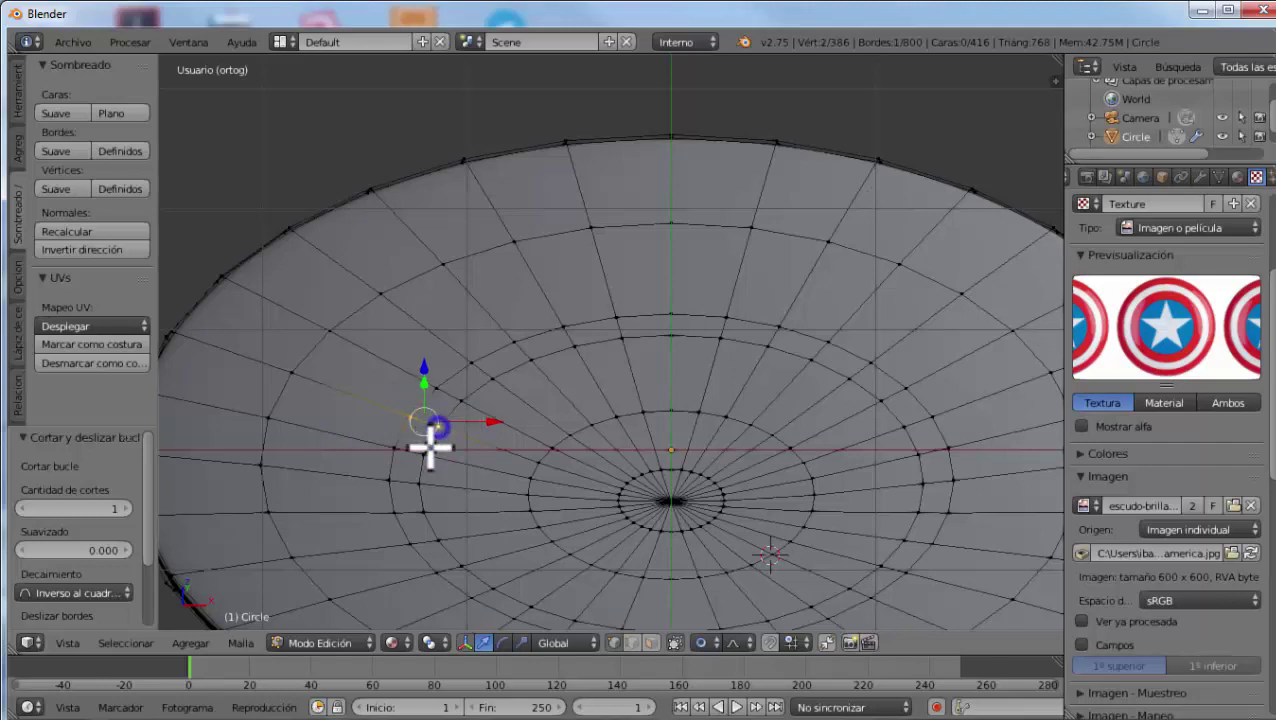
shift+right_click(427, 445)
shift+right_click(404, 449)
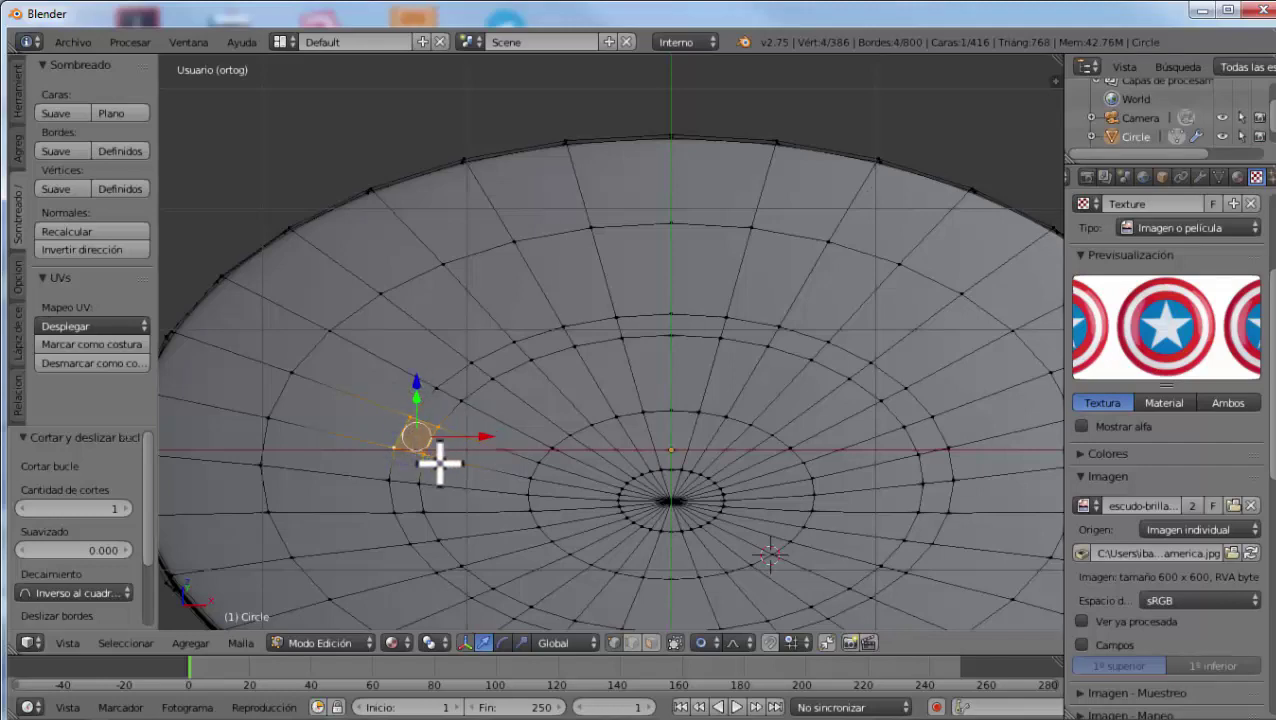
mouse_move(447, 464)
middle_down()
mouse_move(456, 484)
mouse_move(507, 501)
middle_up()
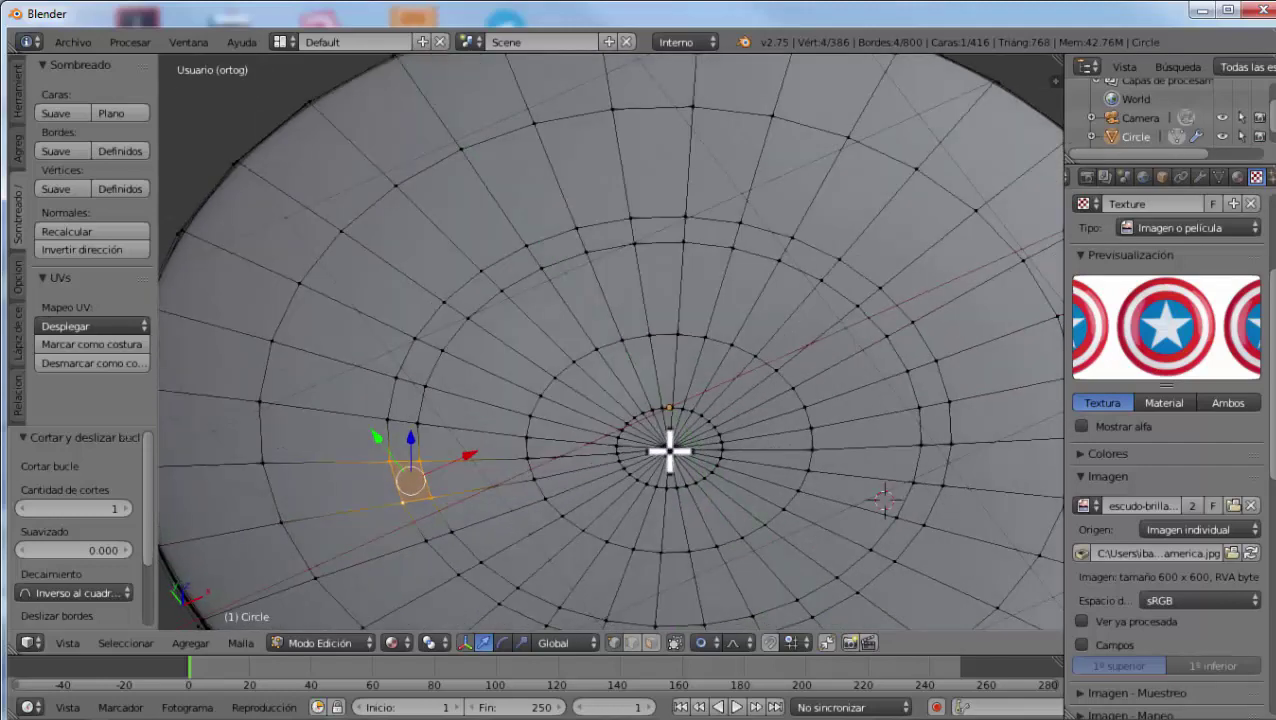
Add the opposite quad face to the selection and check it from top and front views
shift+right_click(906, 375)
shift+right_click(918, 405)
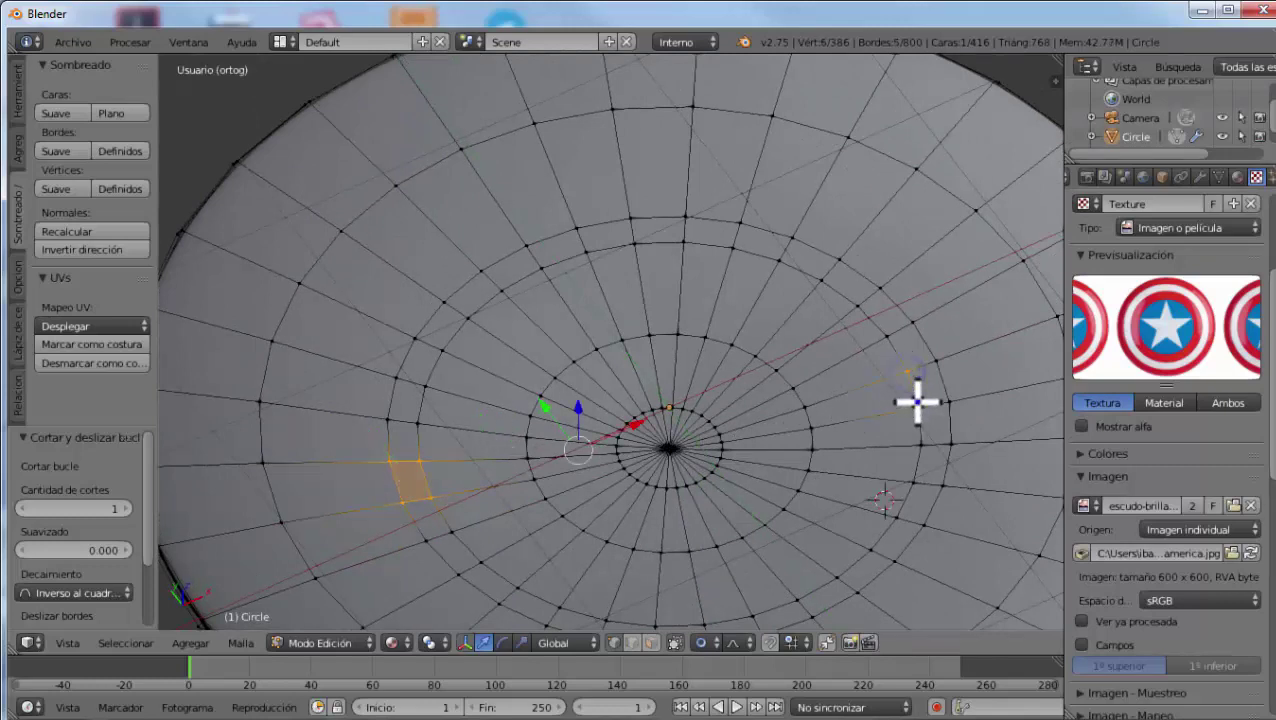
shift+right_click(950, 401)
shift+right_click(939, 360)
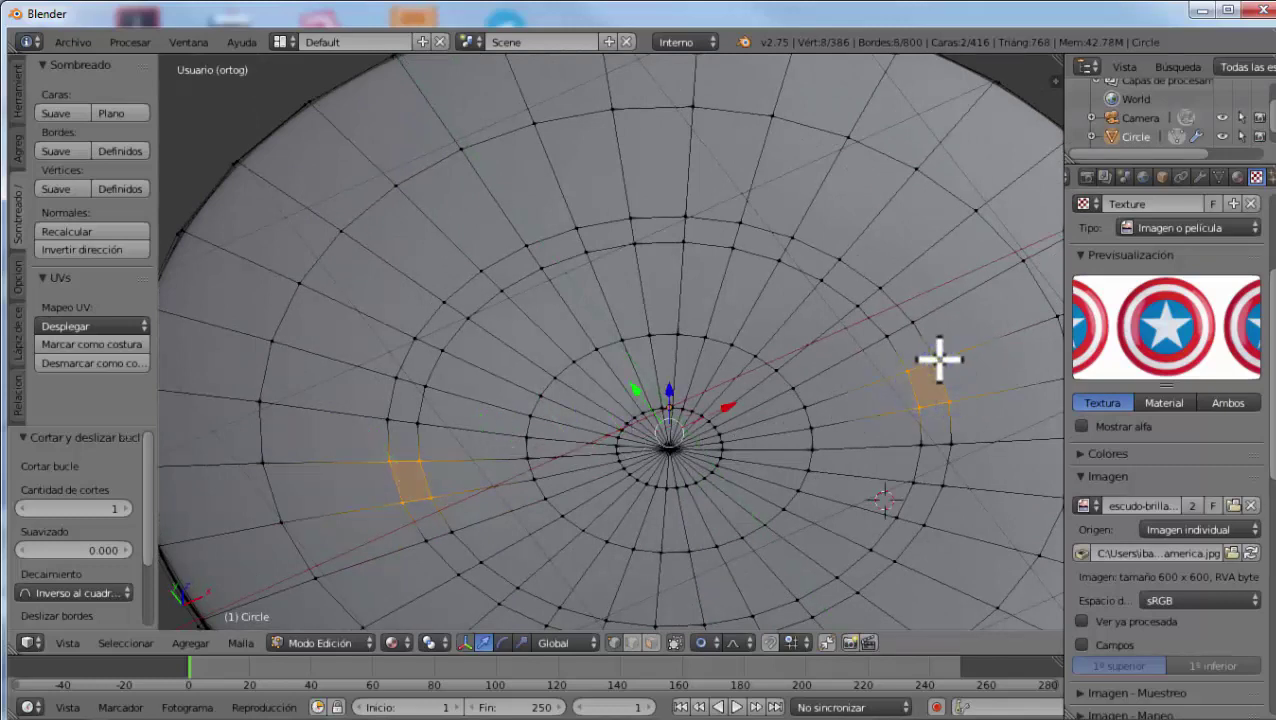
key(KP_7)
key(KP_1)
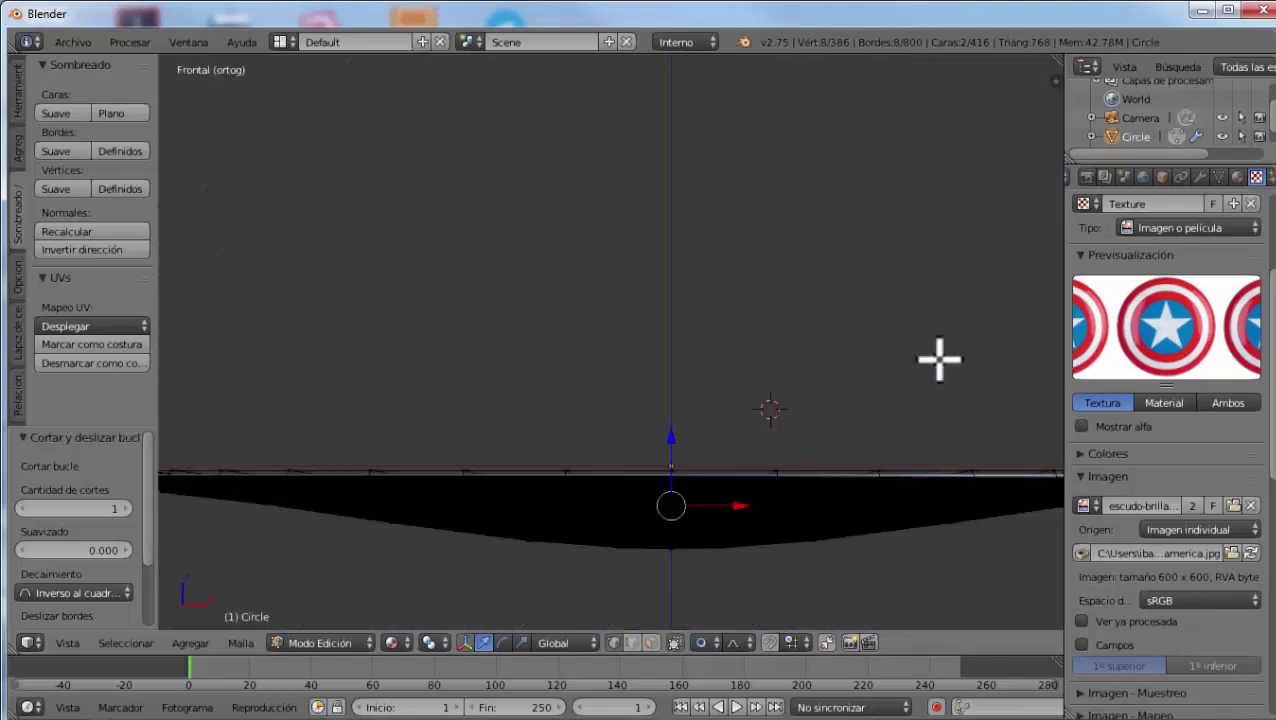
mouse_move(680, 470)
middle_down()
mouse_move(689, 506)
mouse_move(735, 527)
middle_up()
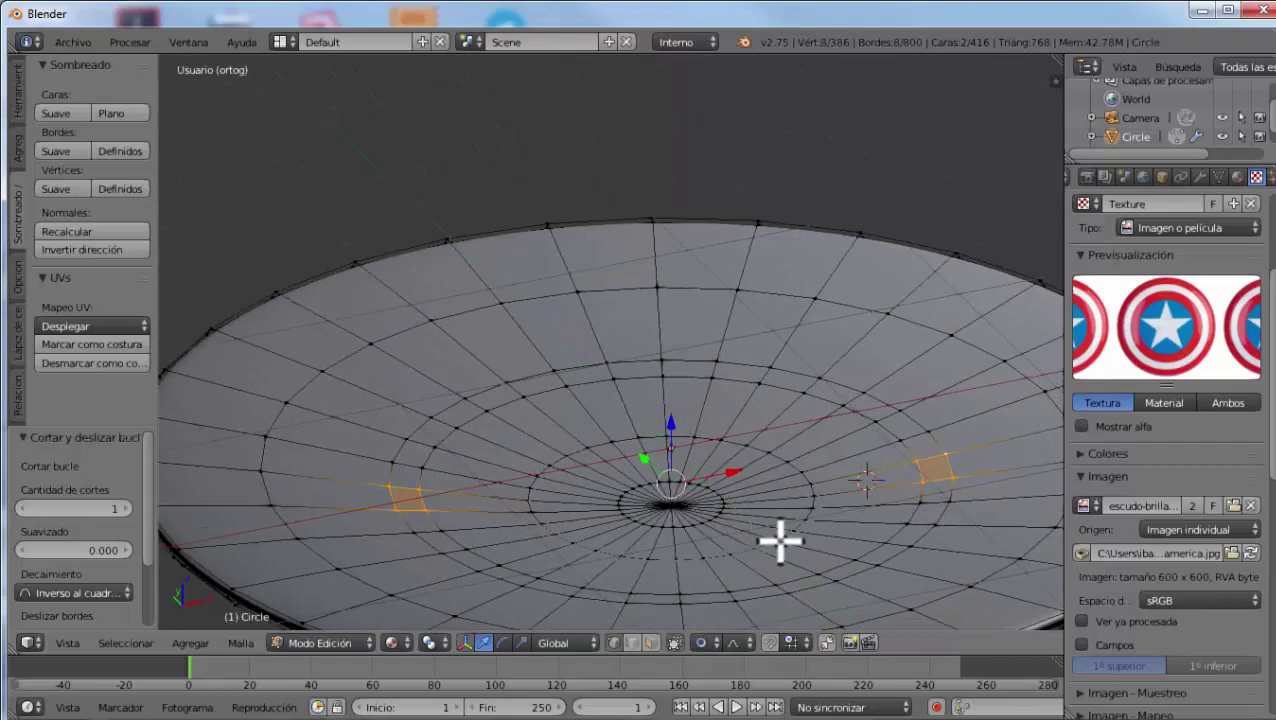
Extrude both faces up, turn off proportional editing, shrink the tops, and lower them along Z
key(e)
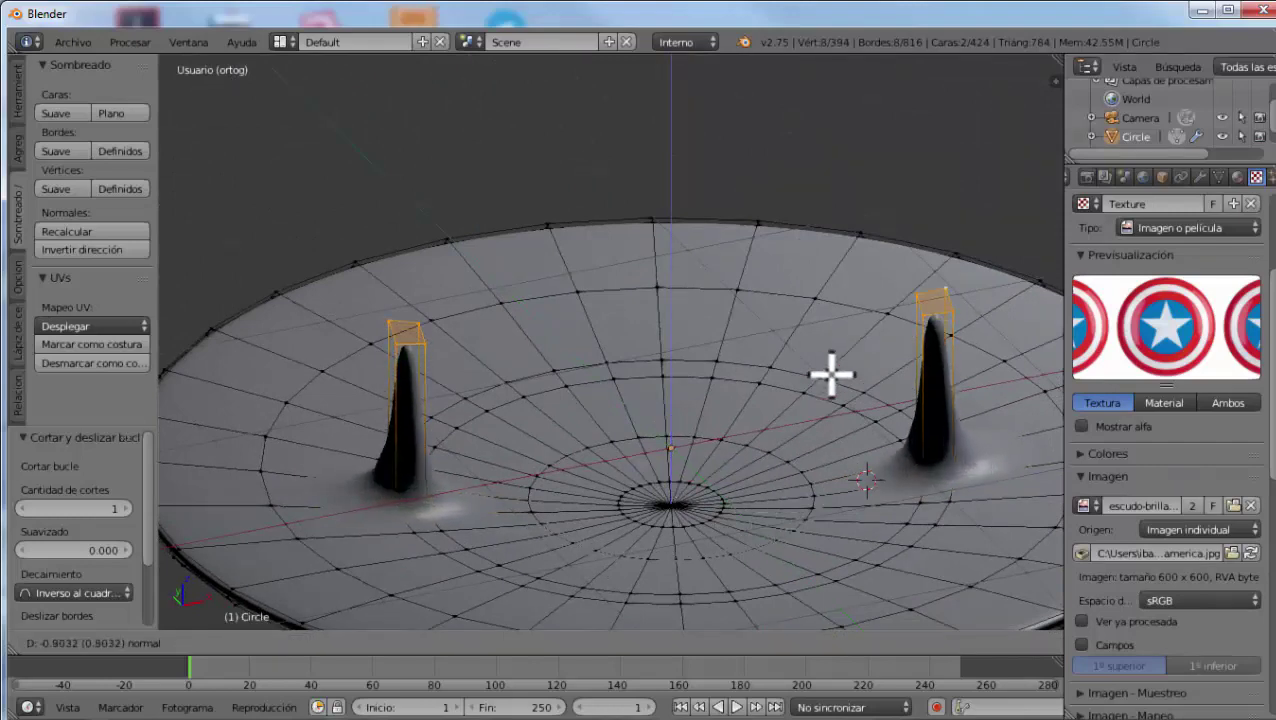
click(834, 355)
key(s)
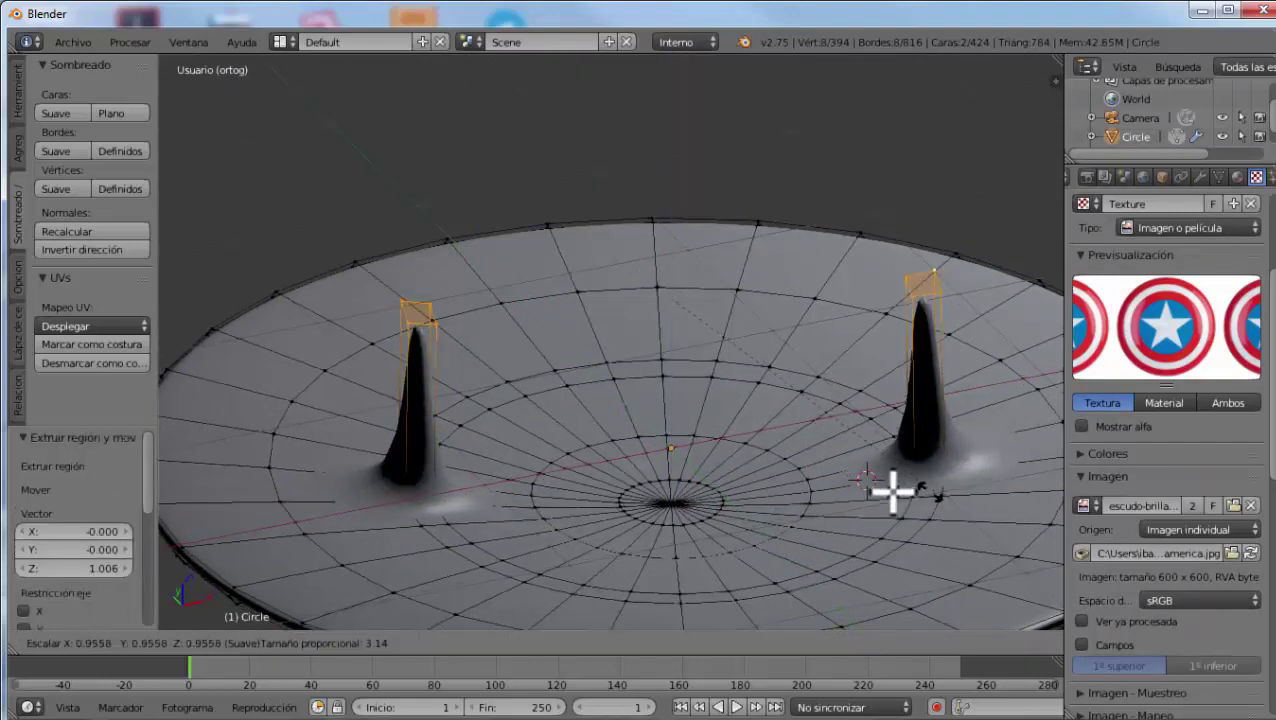
right_click(862, 482)
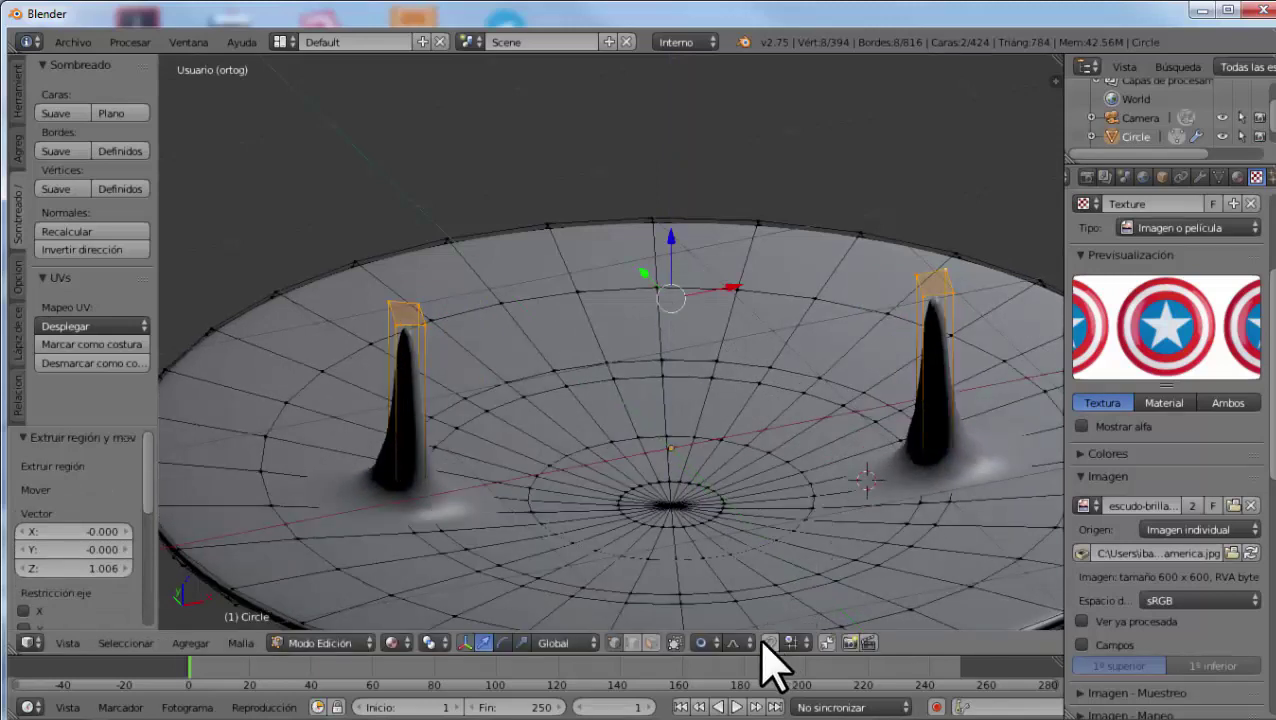
click(708, 643)
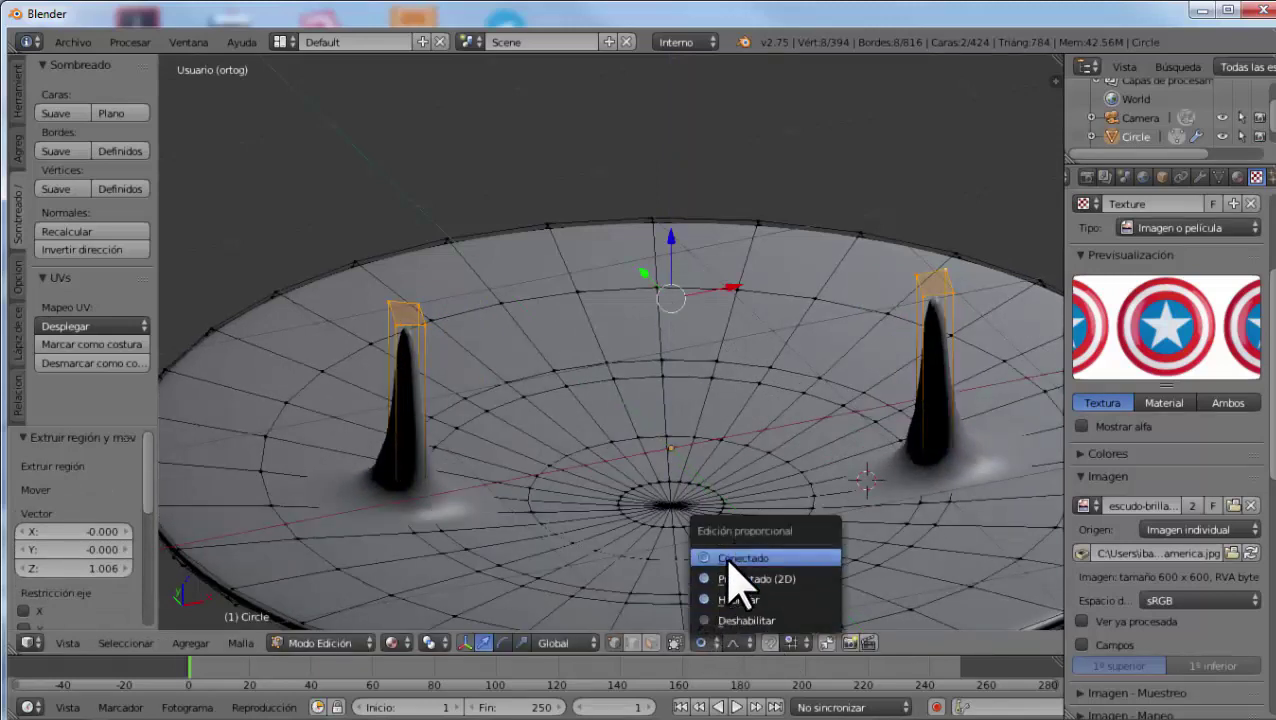
click(722, 620)
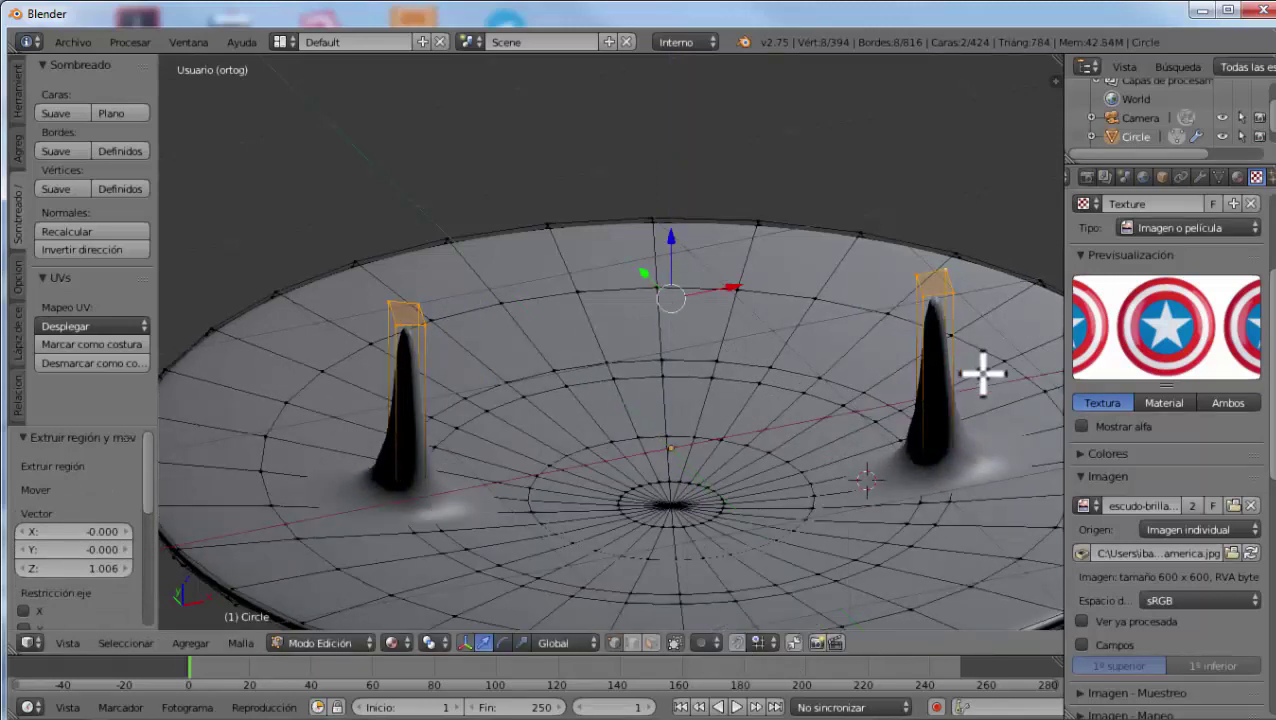
key(s)
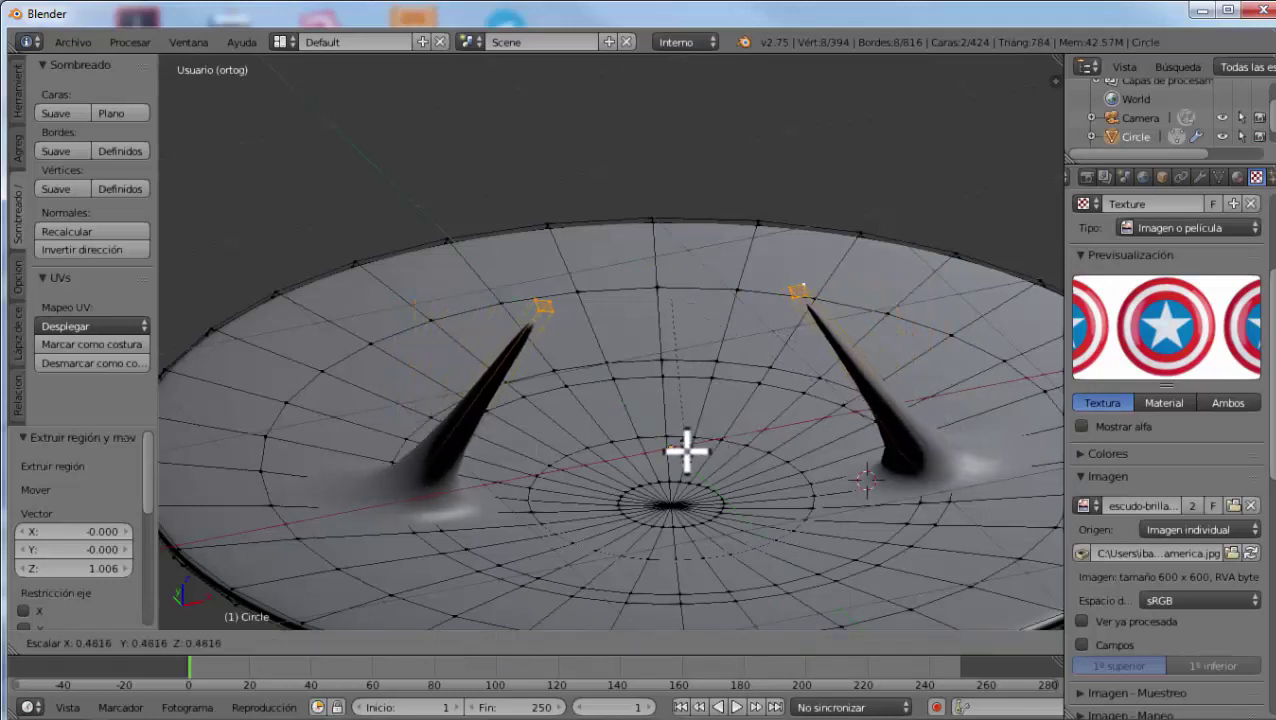
click(706, 372)
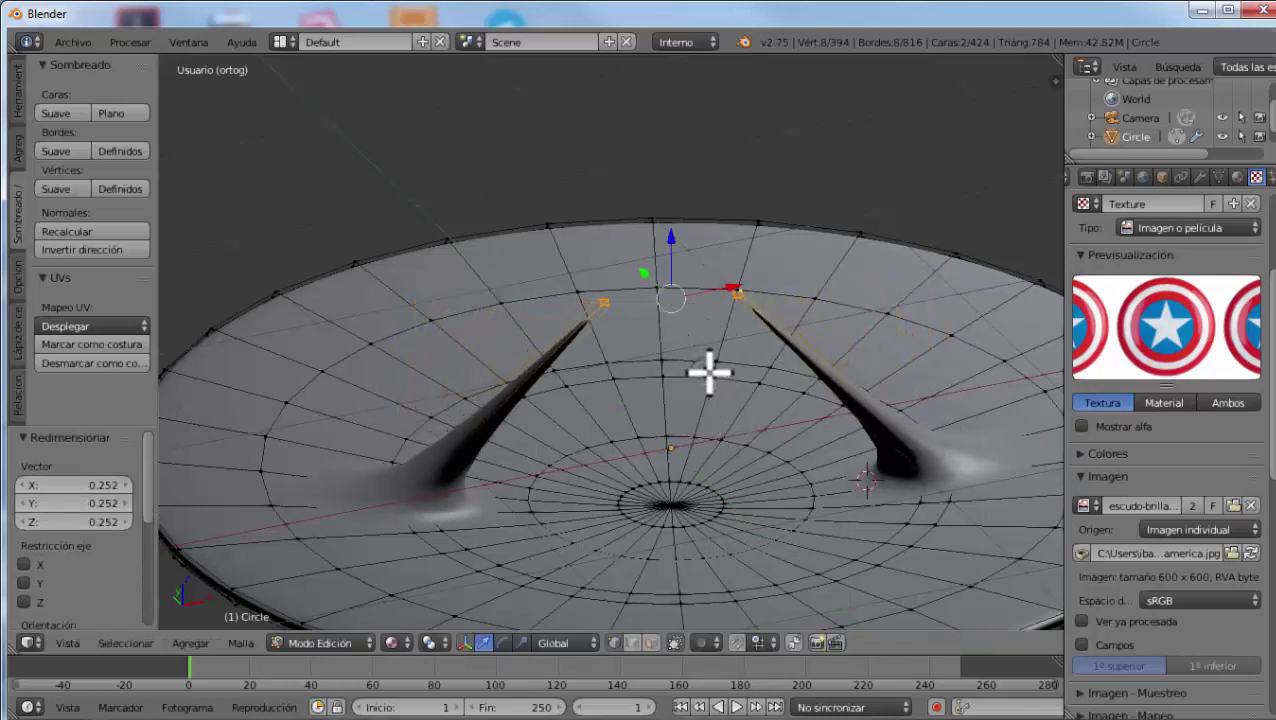
key(g)
key(z)
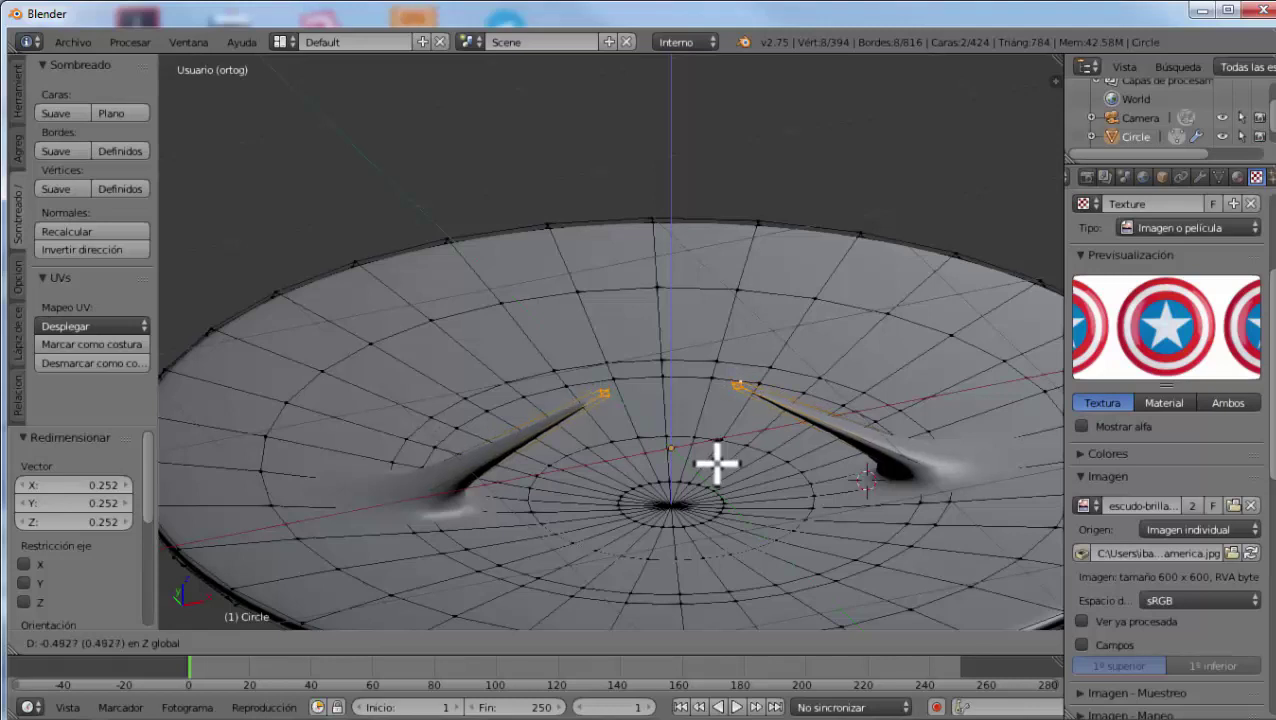
click(715, 464)
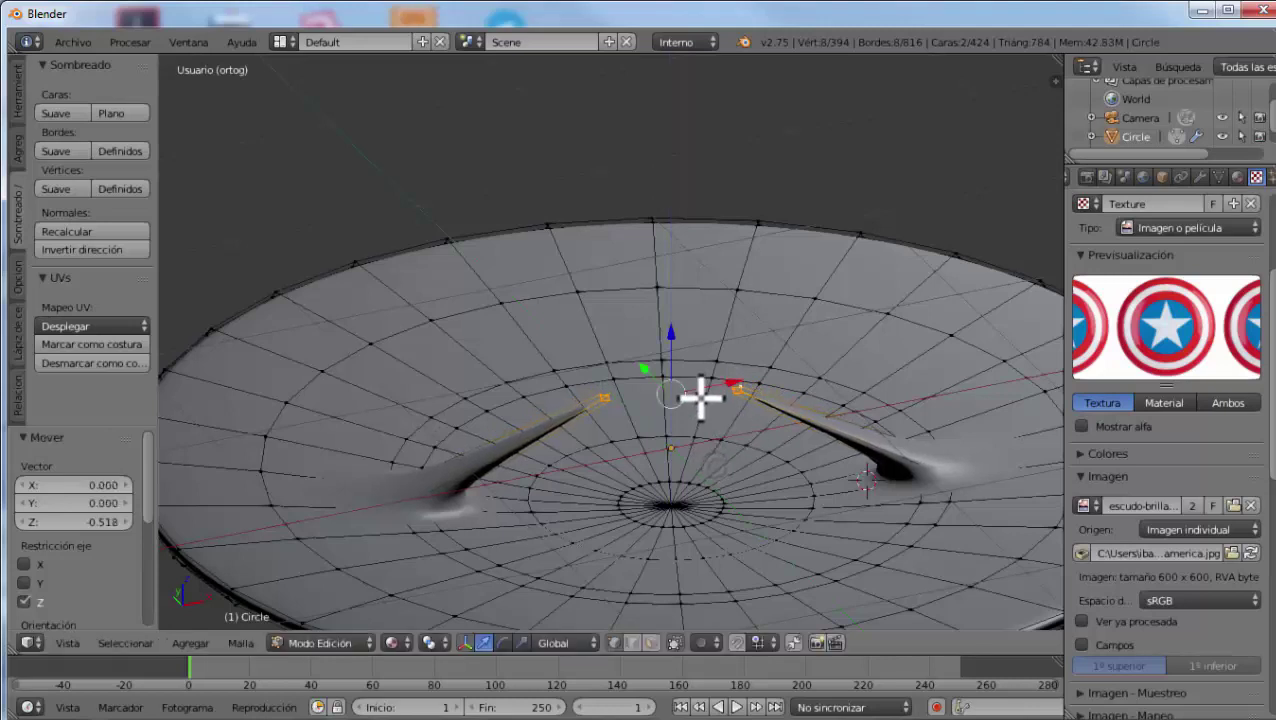
Set the pivot to Individual Origins and tilt each spike top inward about X
key(r)
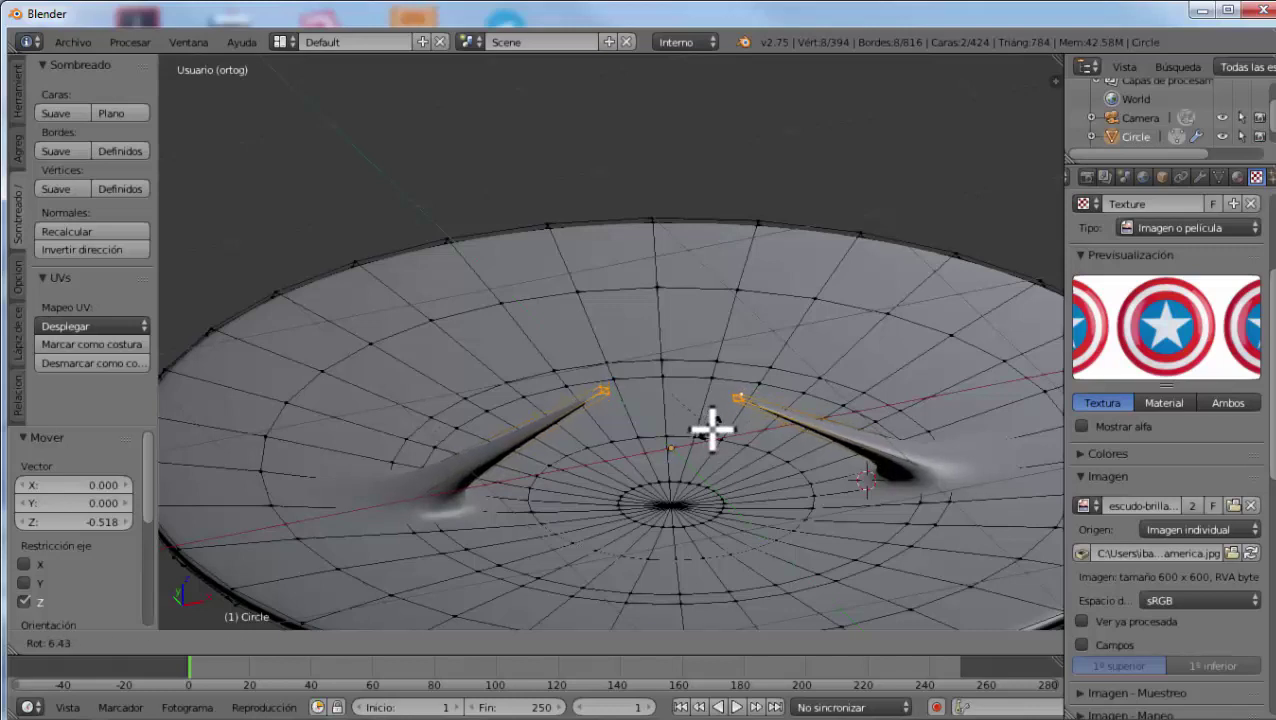
key(Escape)
click(430, 642)
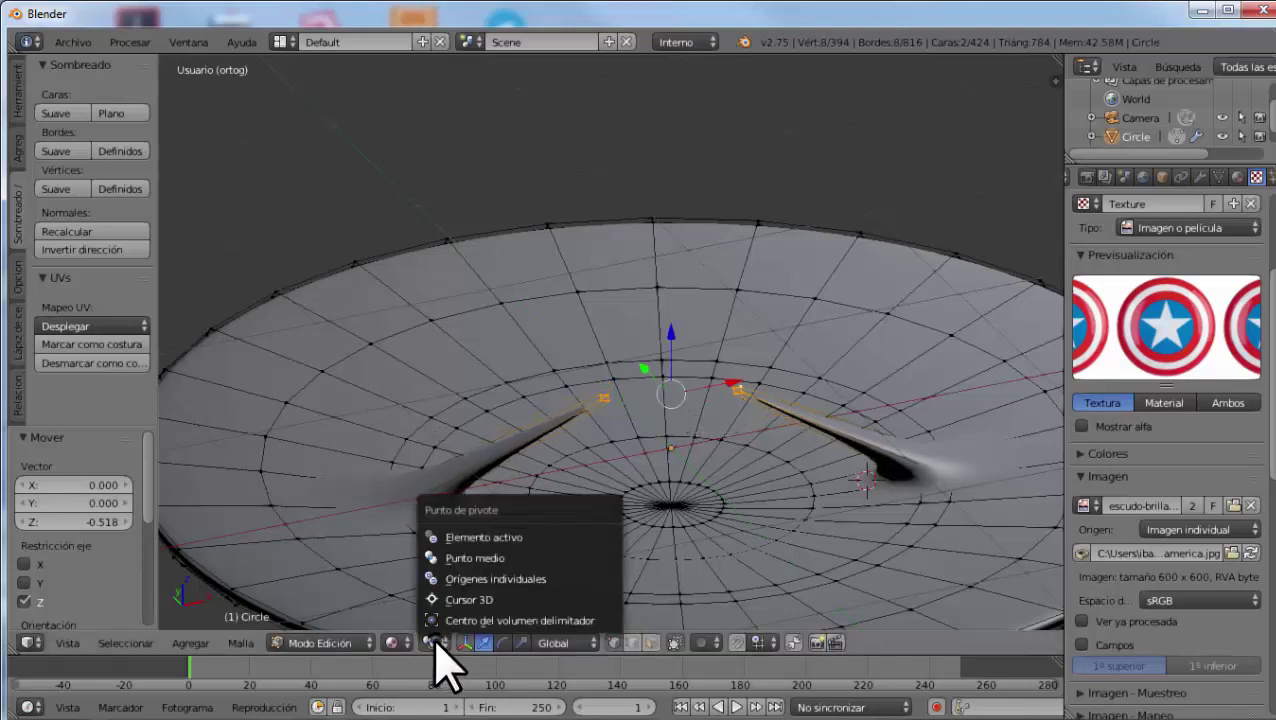
click(470, 579)
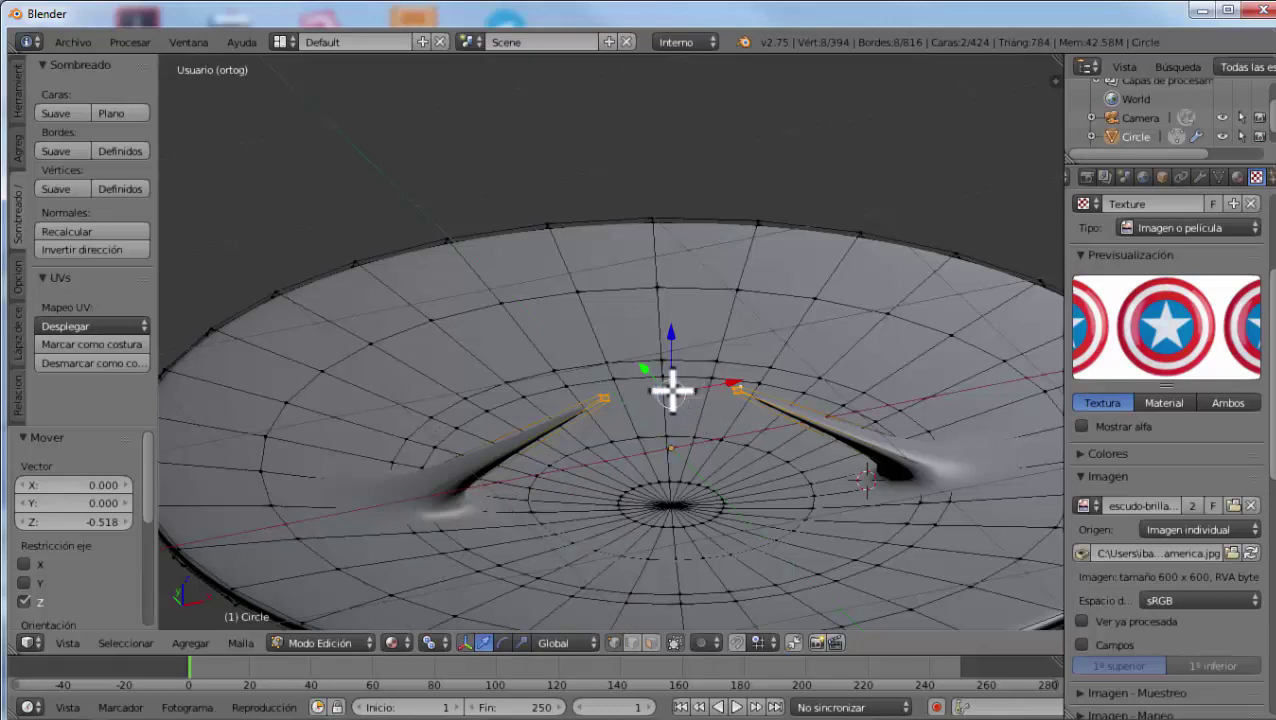
key(r)
key(x)
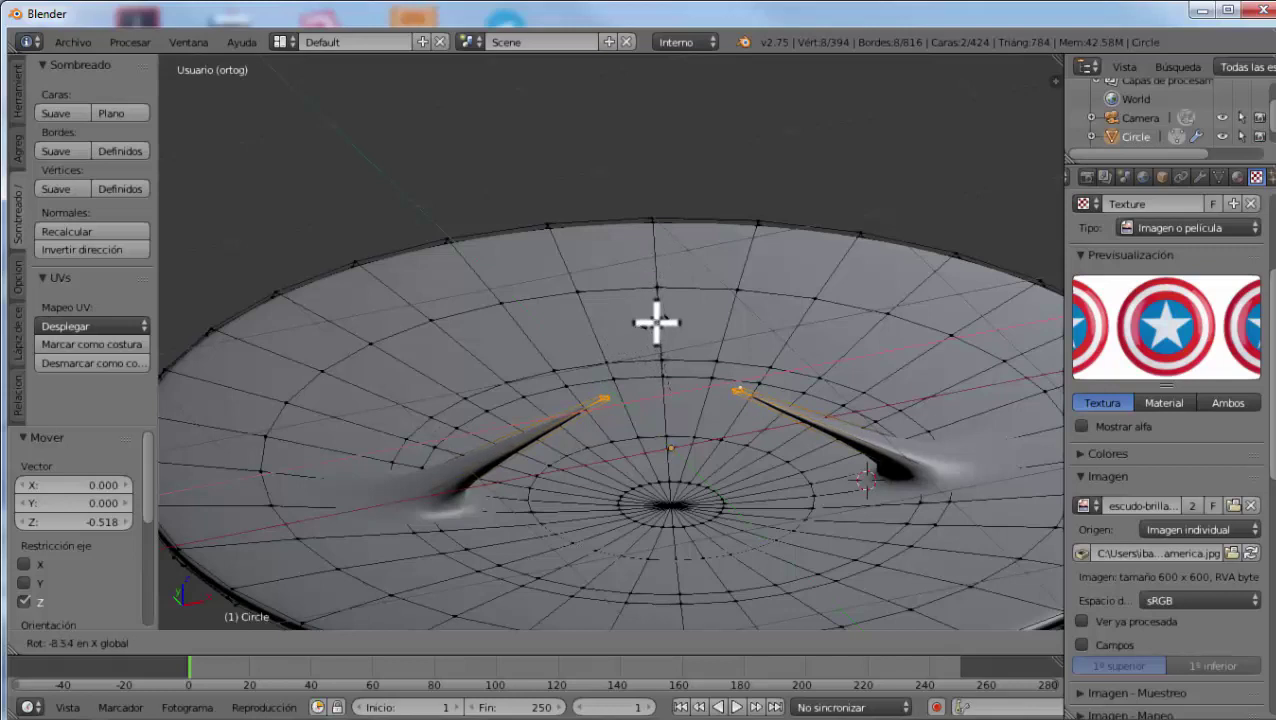
click(657, 325)
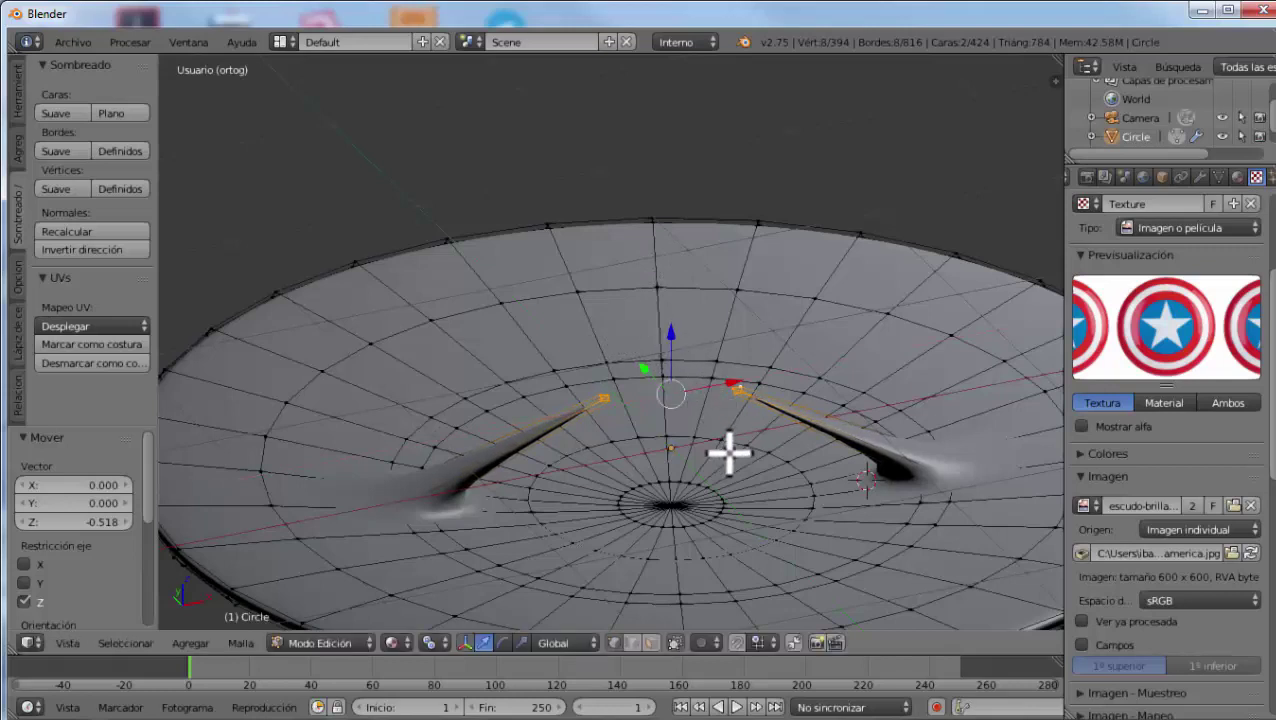
key(e)
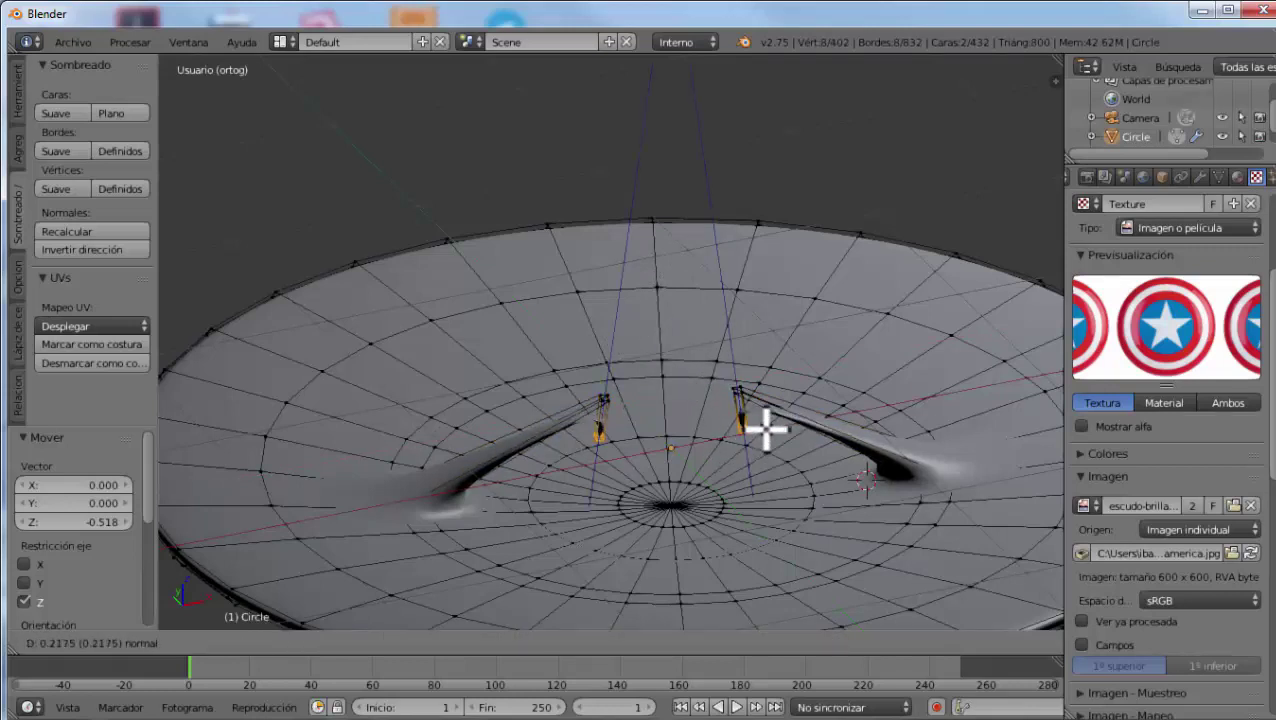
Extrude the spike tips, scale them together to 0.183 around the Bounding Box Center, and lower them along Z
click(797, 560)
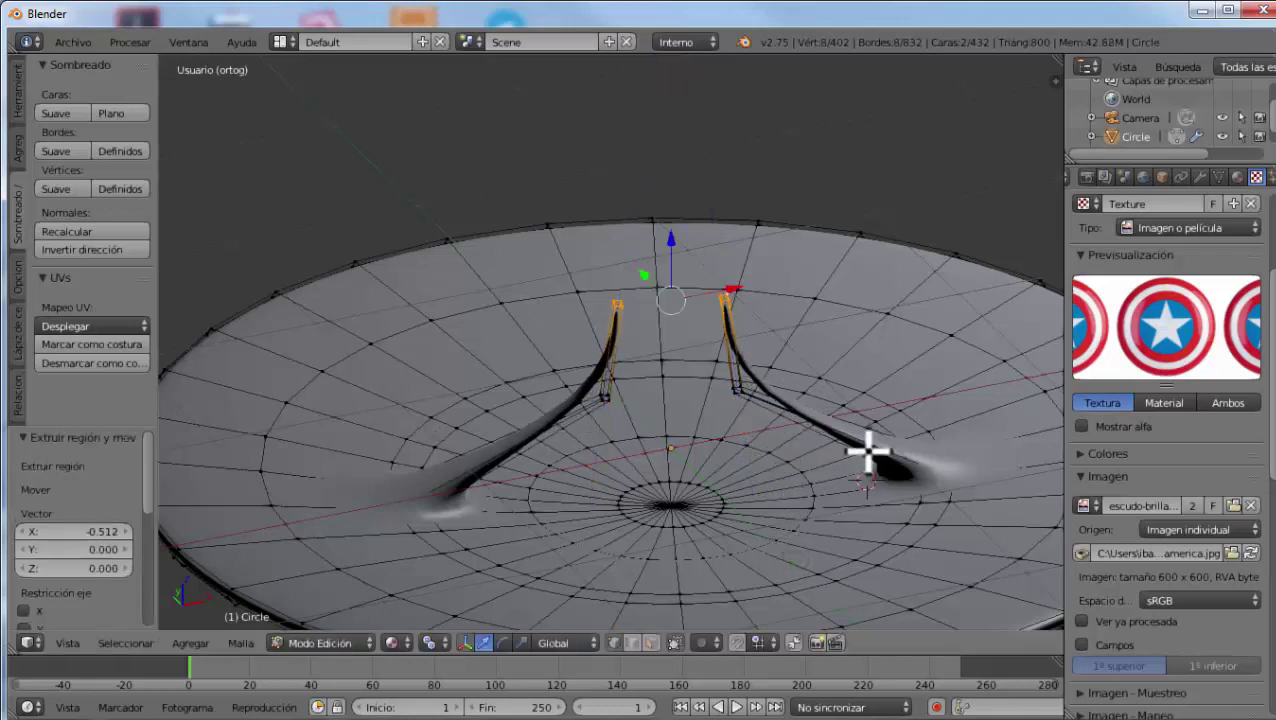
key(s)
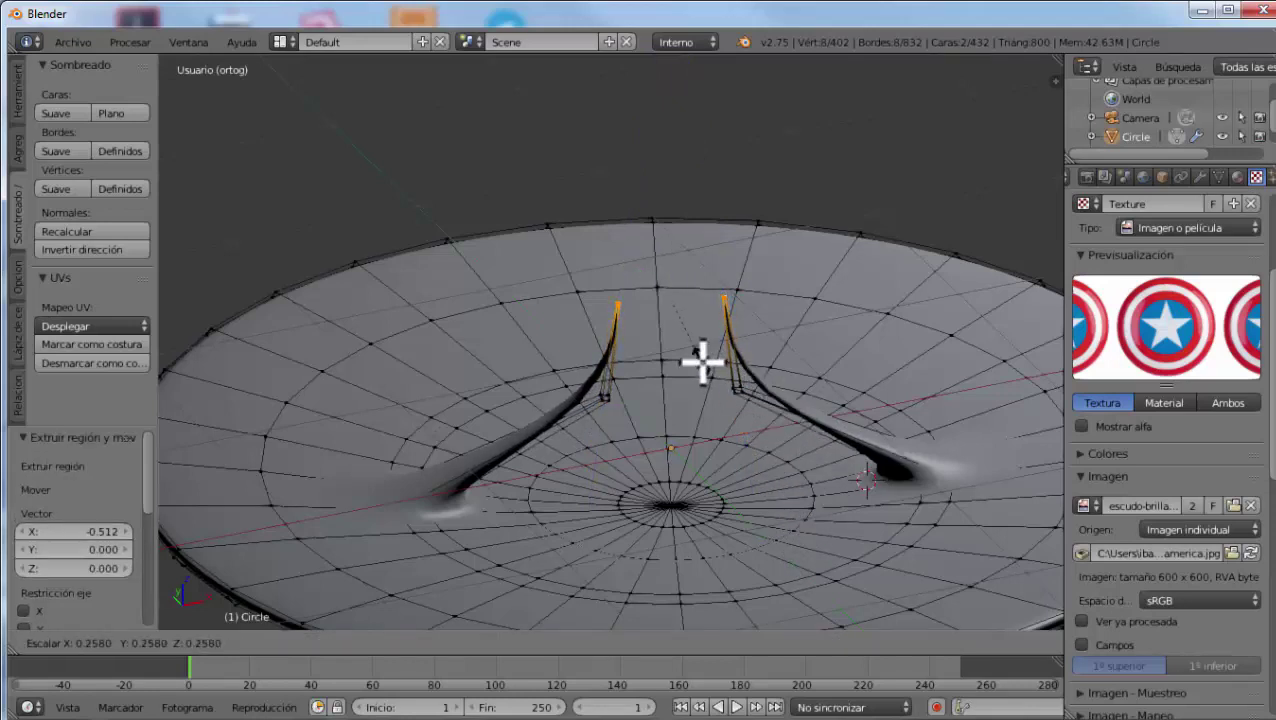
click(703, 362)
click(437, 642)
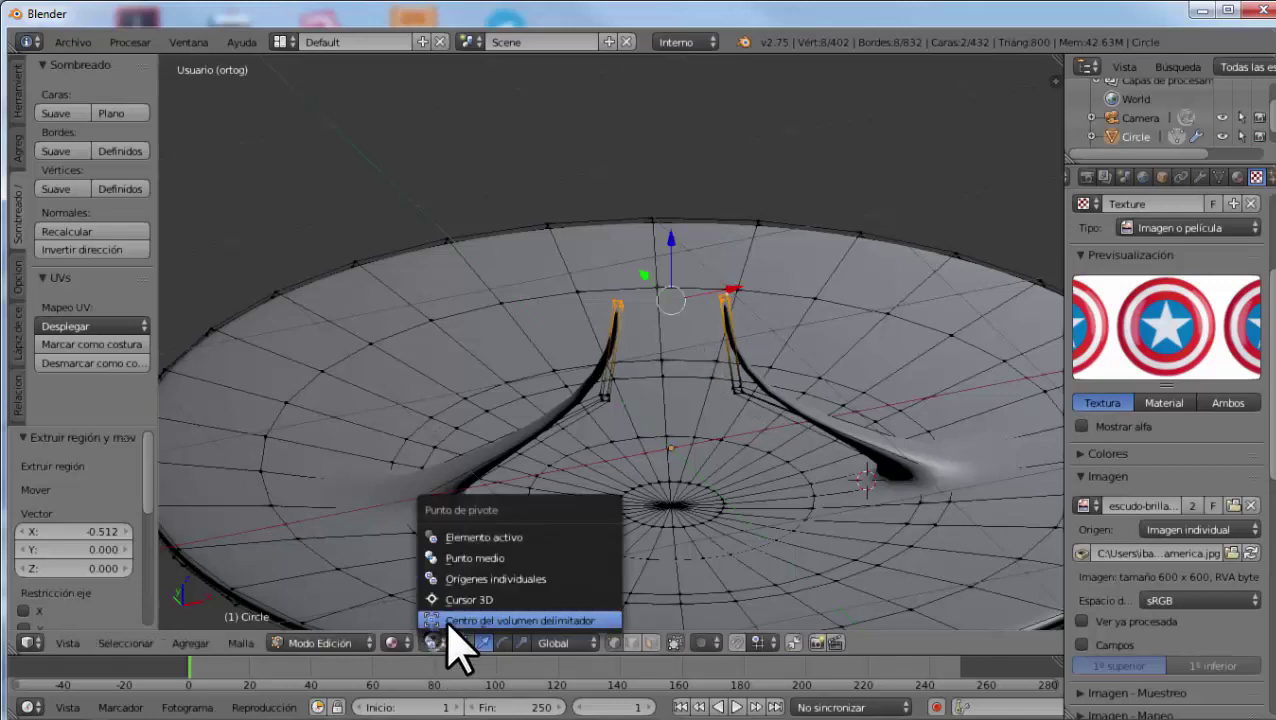
click(450, 622)
key(s)
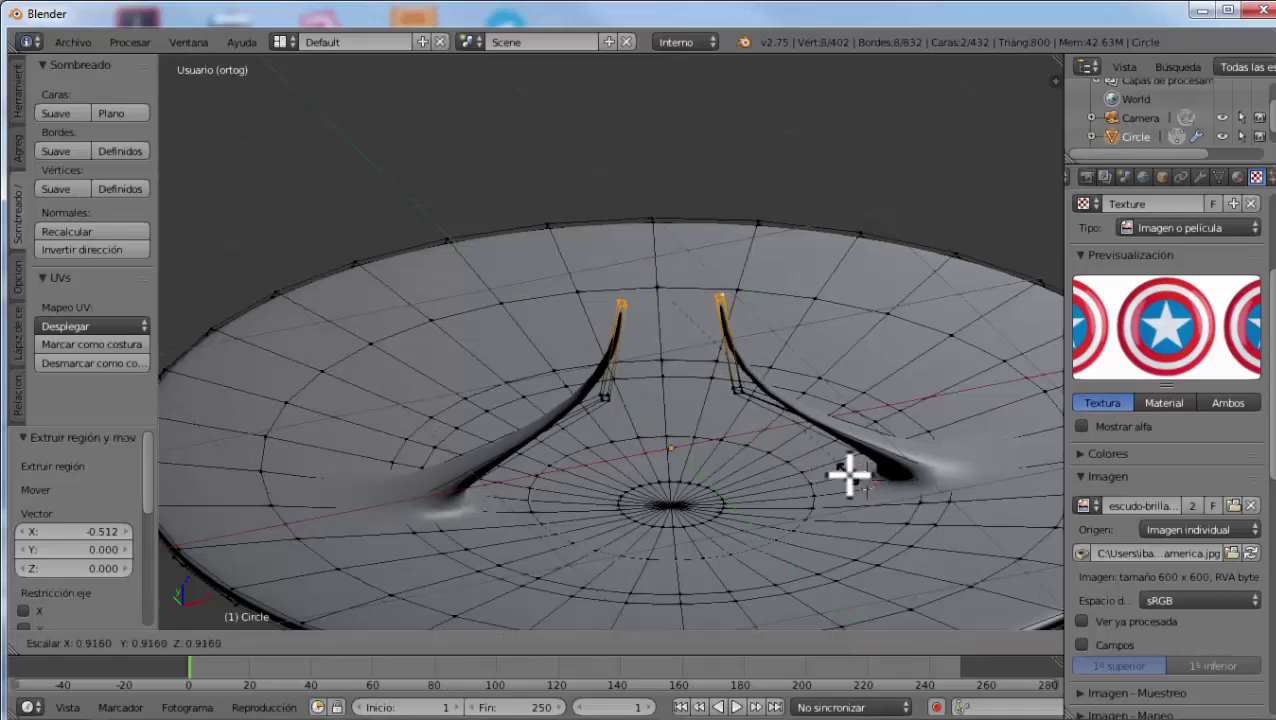
click(676, 350)
key(g)
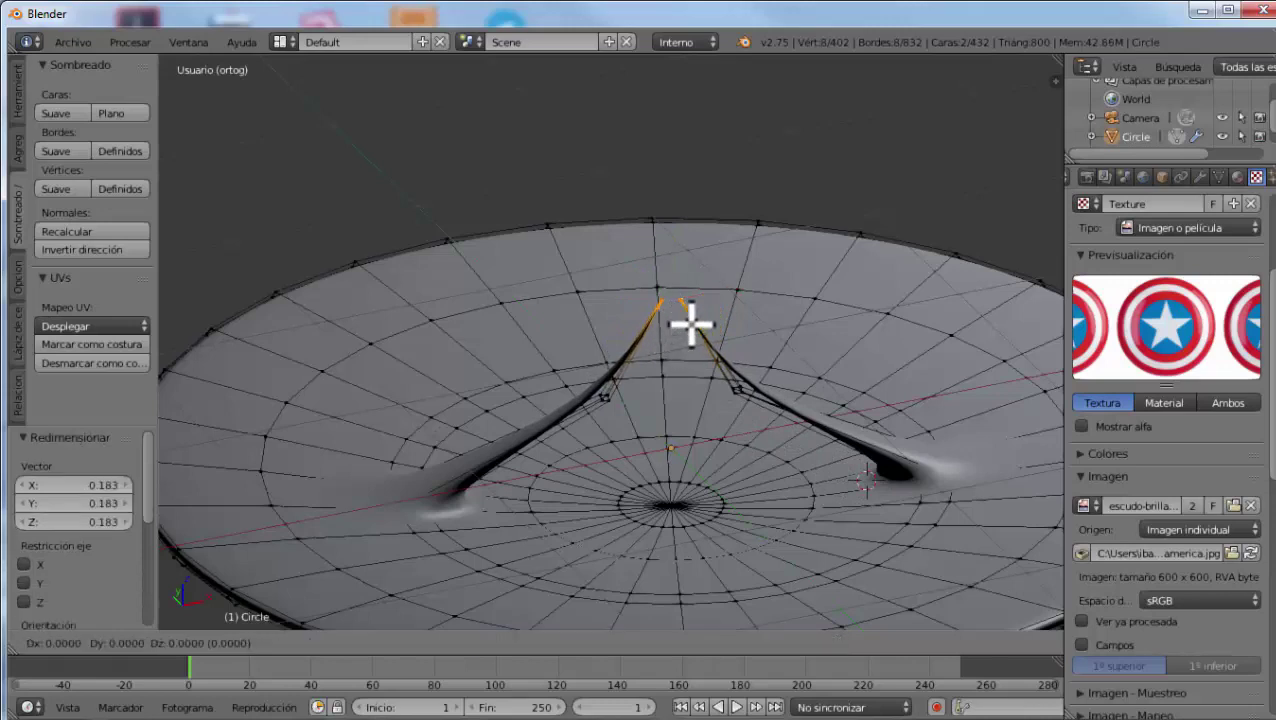
key(z)
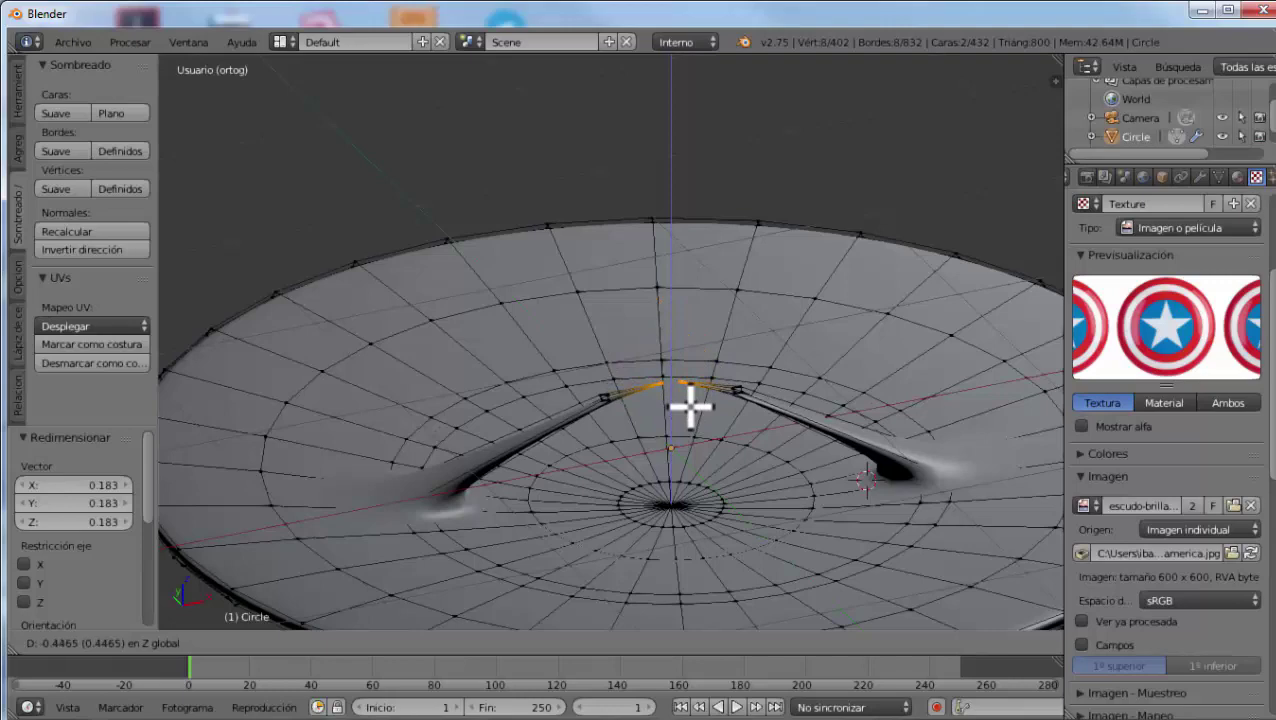
click(690, 405)
From a zoomed top view, scale the strap ends 2.517 along Y and 2.673 along X
key(KP_7)
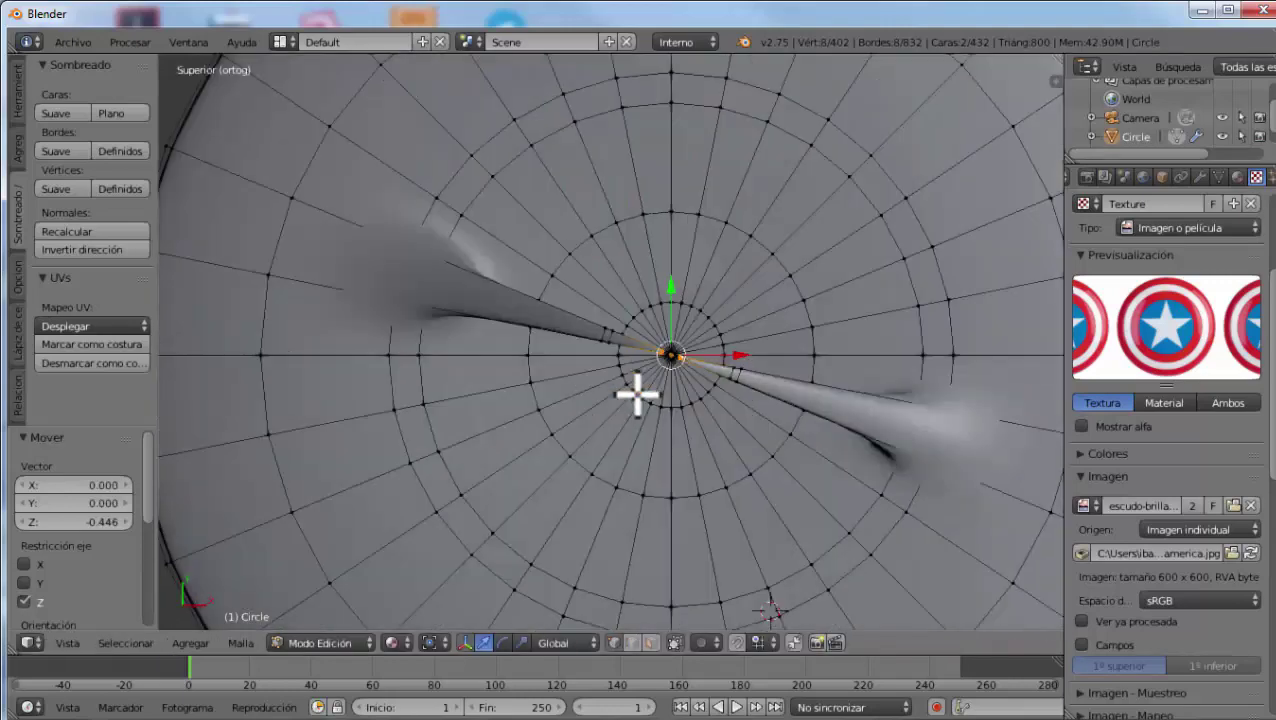
scroll(680, 390, up, 3)
scroll(752, 398, up, 3)
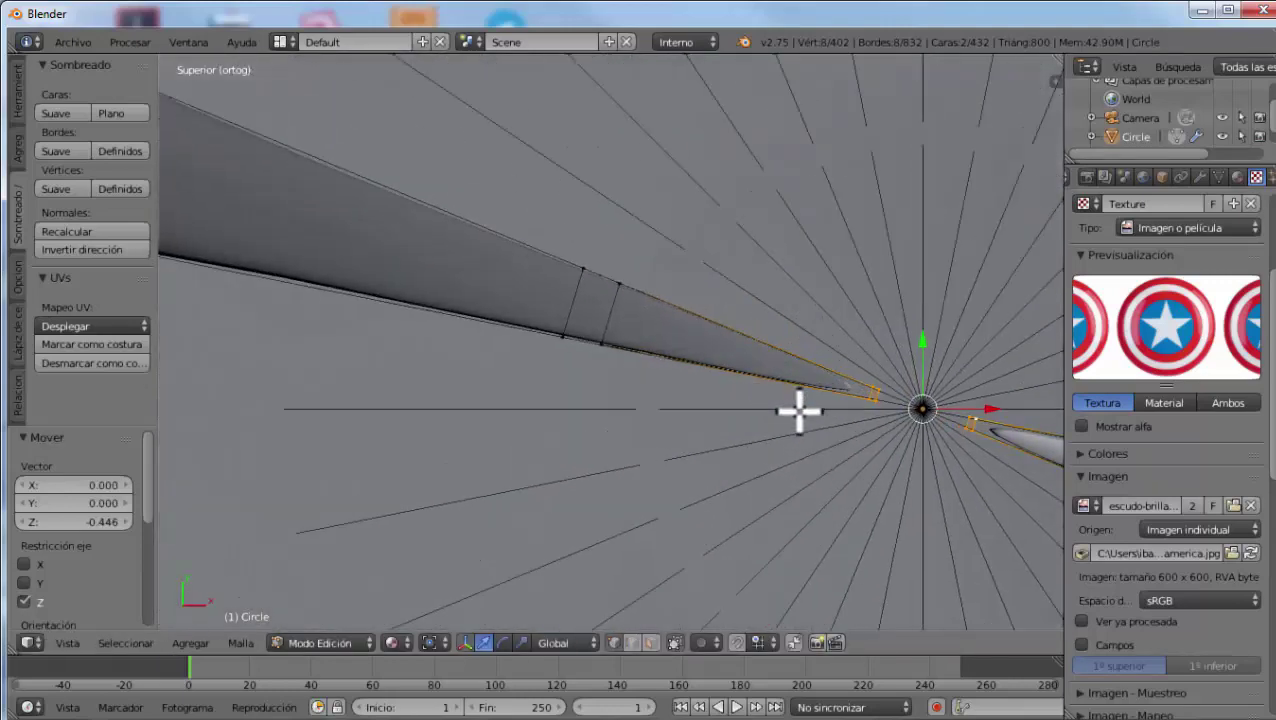
shift+middle_drag(797, 410, 419, 322)
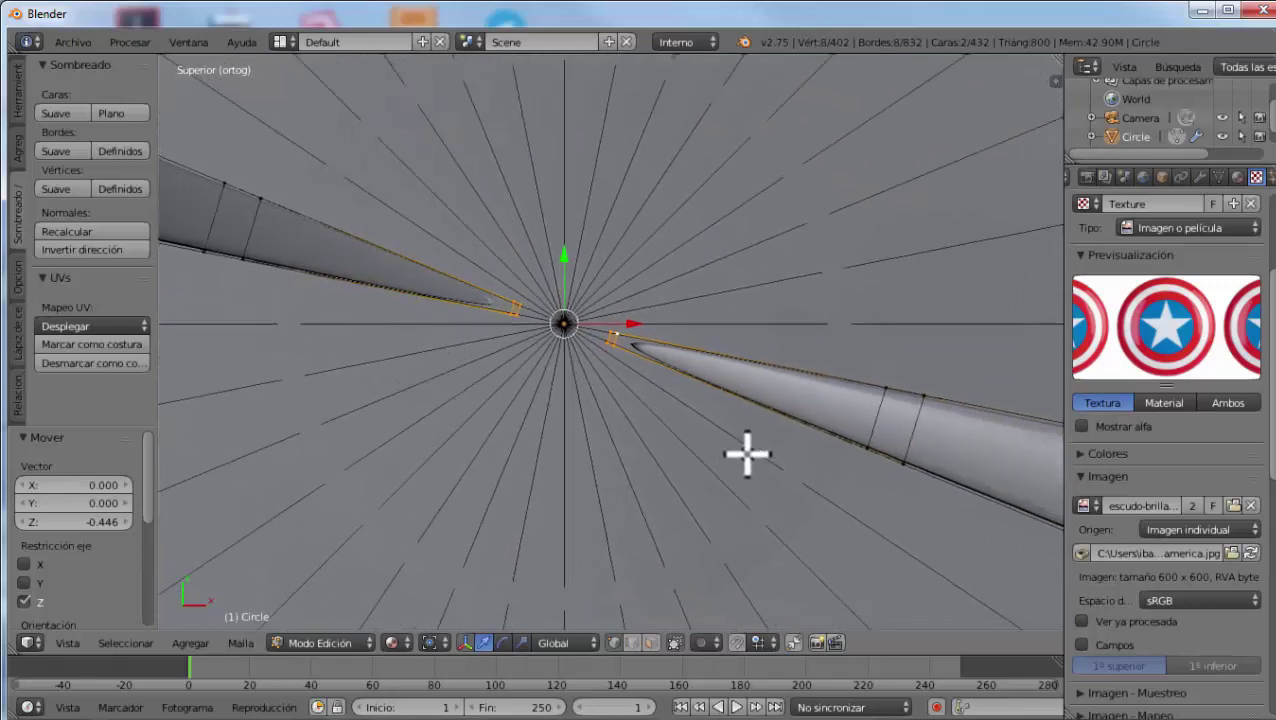
middle_drag(748, 453, 748, 458)
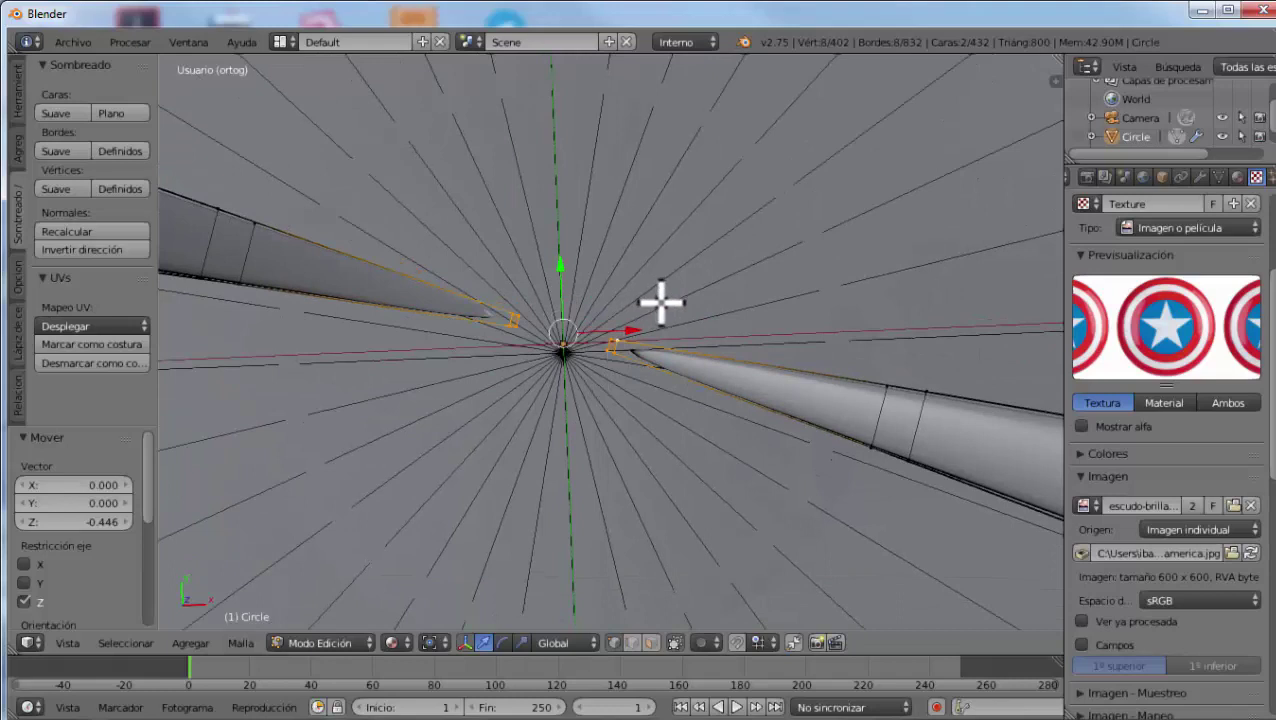
key(s)
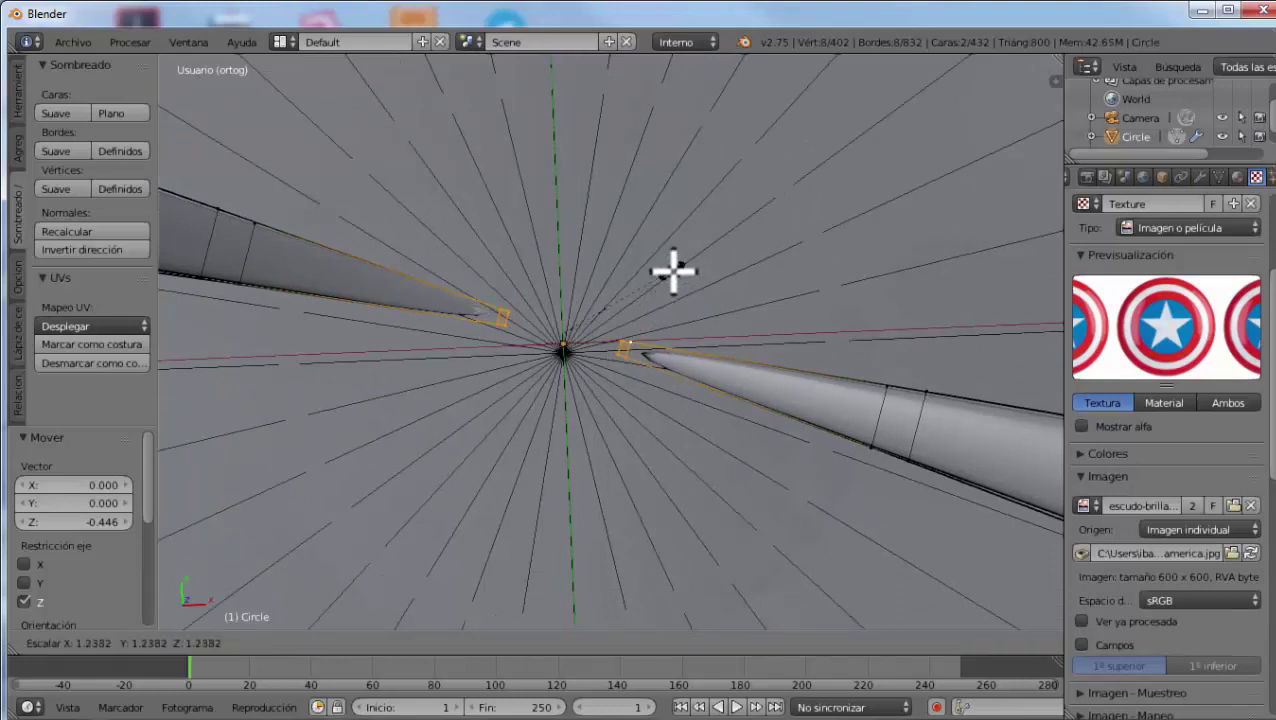
key(y)
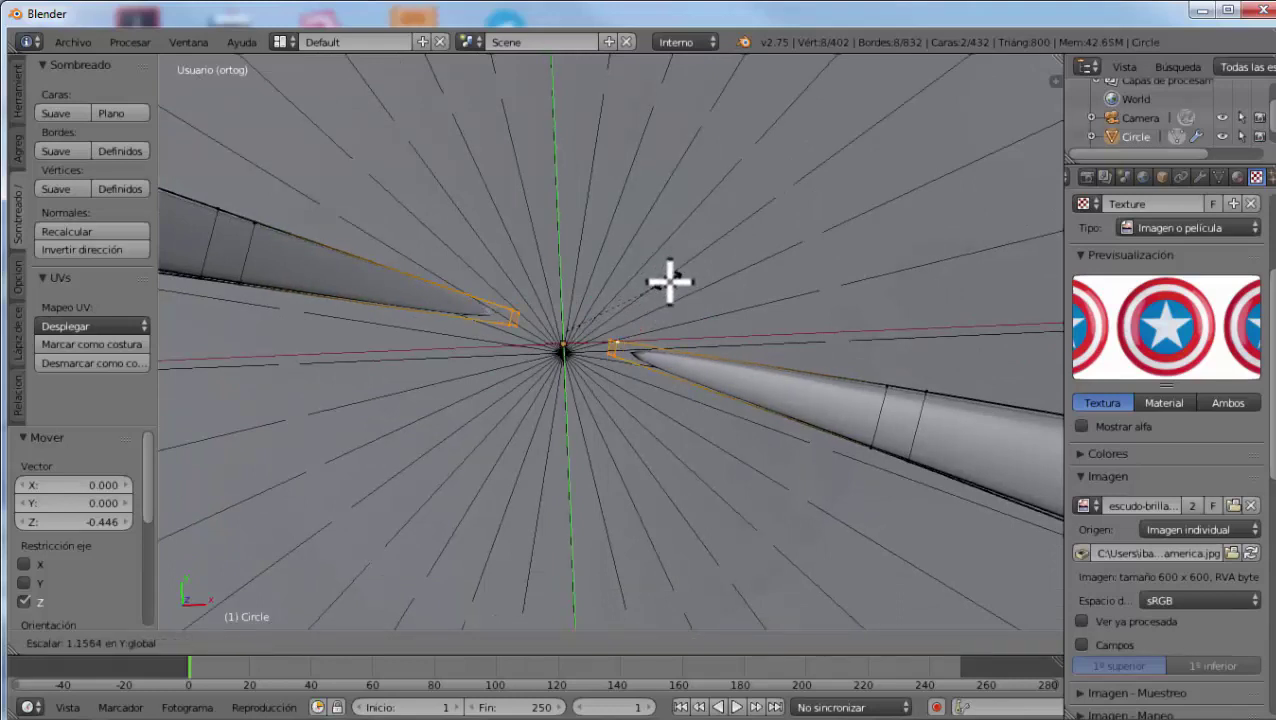
click(706, 122)
key(s)
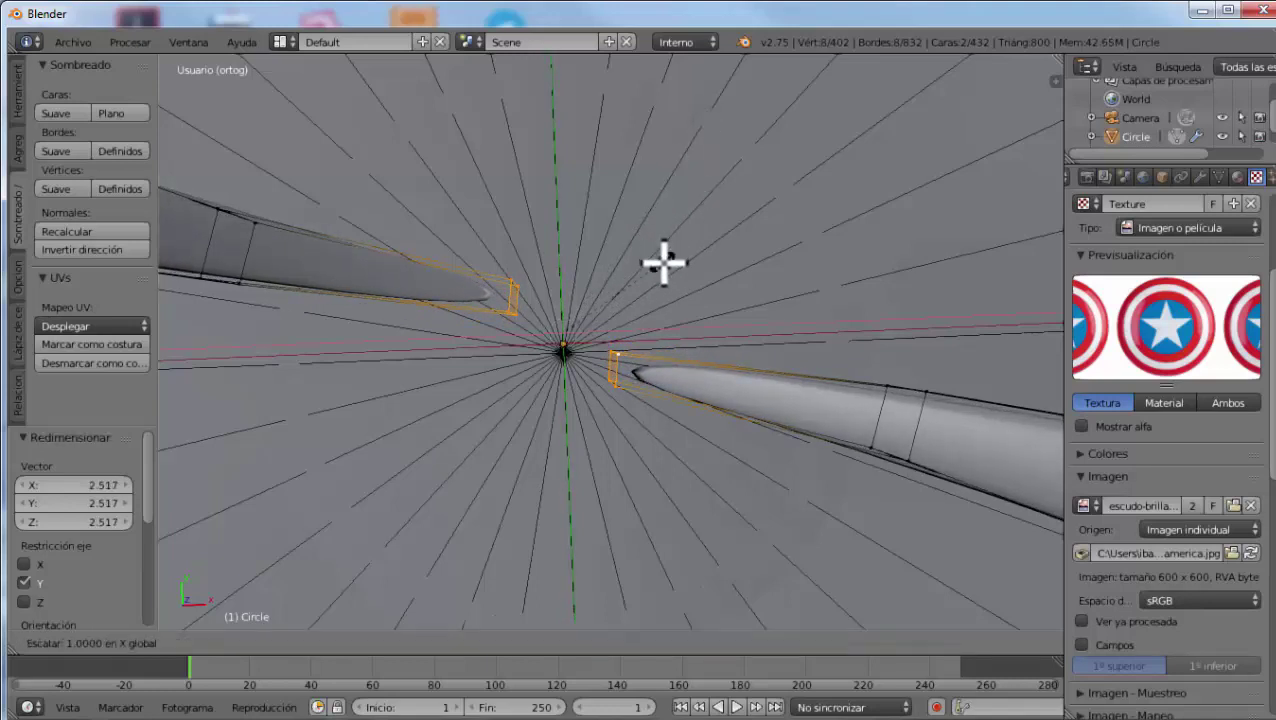
click(891, 353)
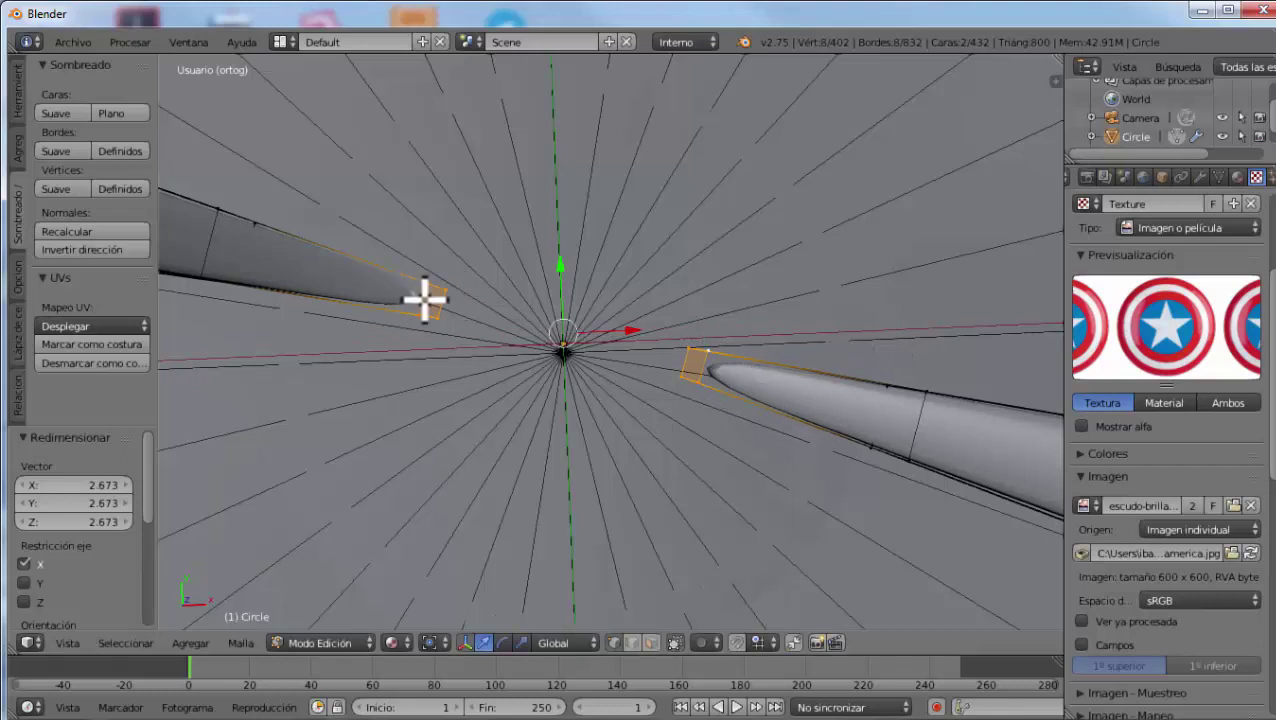
Move the left strap tip's vertices in to the centre of the disc
key(a)
key(c)
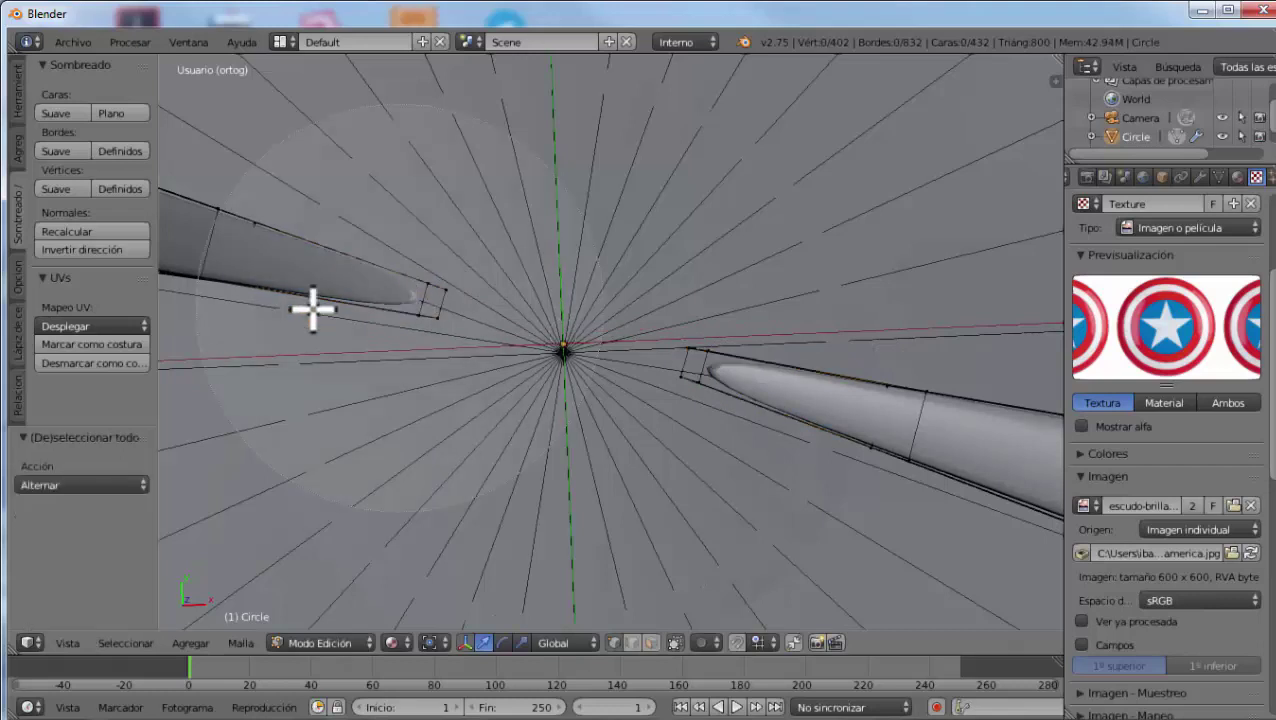
click(427, 293)
right_click(460, 342)
key(g)
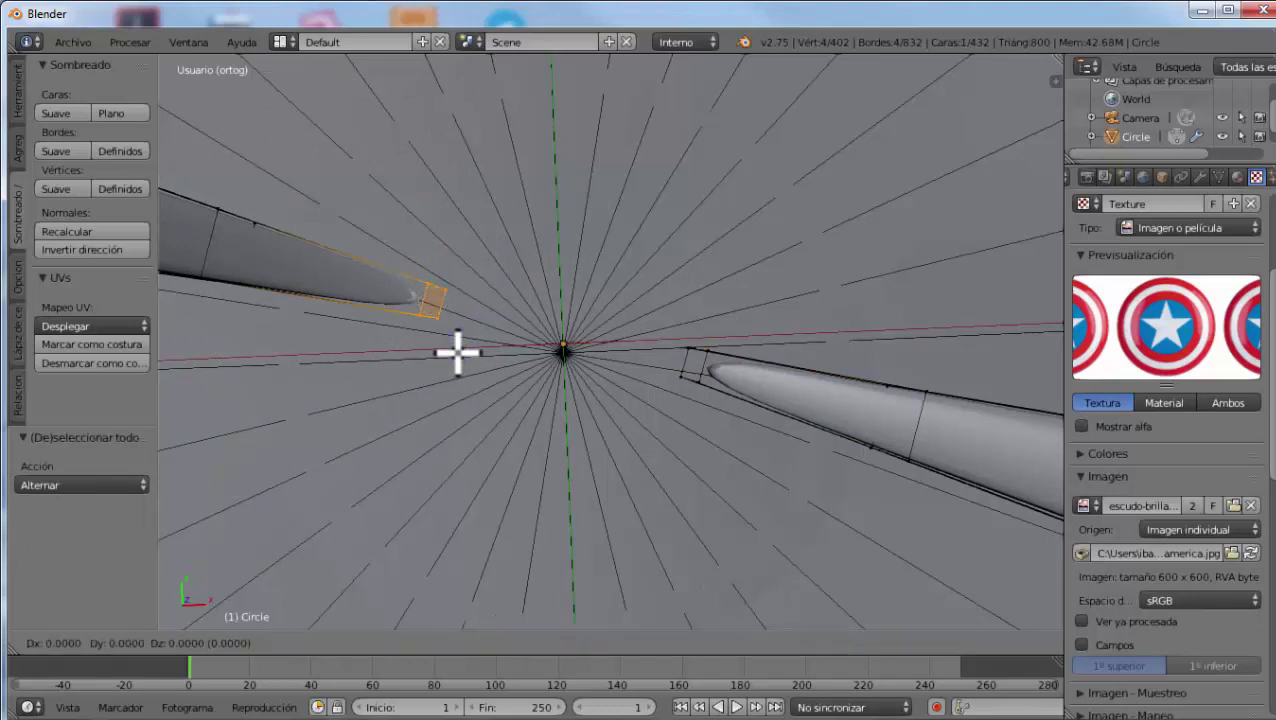
click(566, 390)
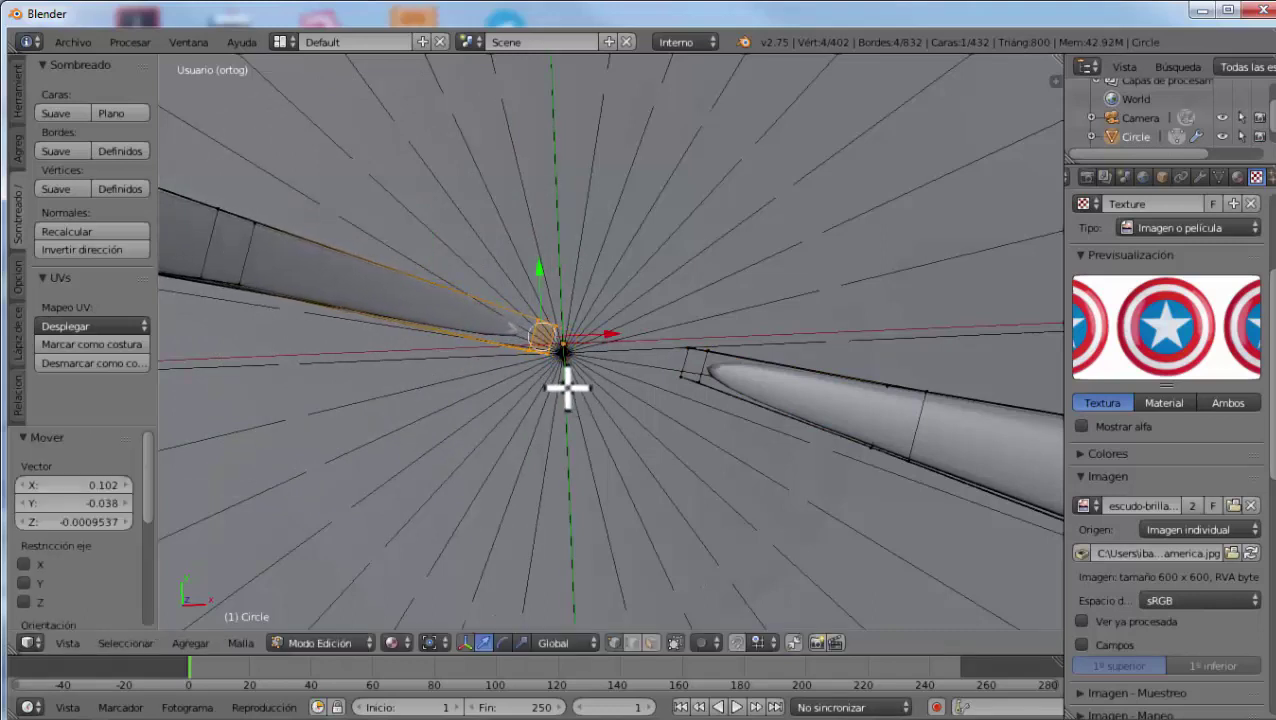
Move the right strap end's face to the disc centre to meet the left tip
key(a)
right_click(689, 364)
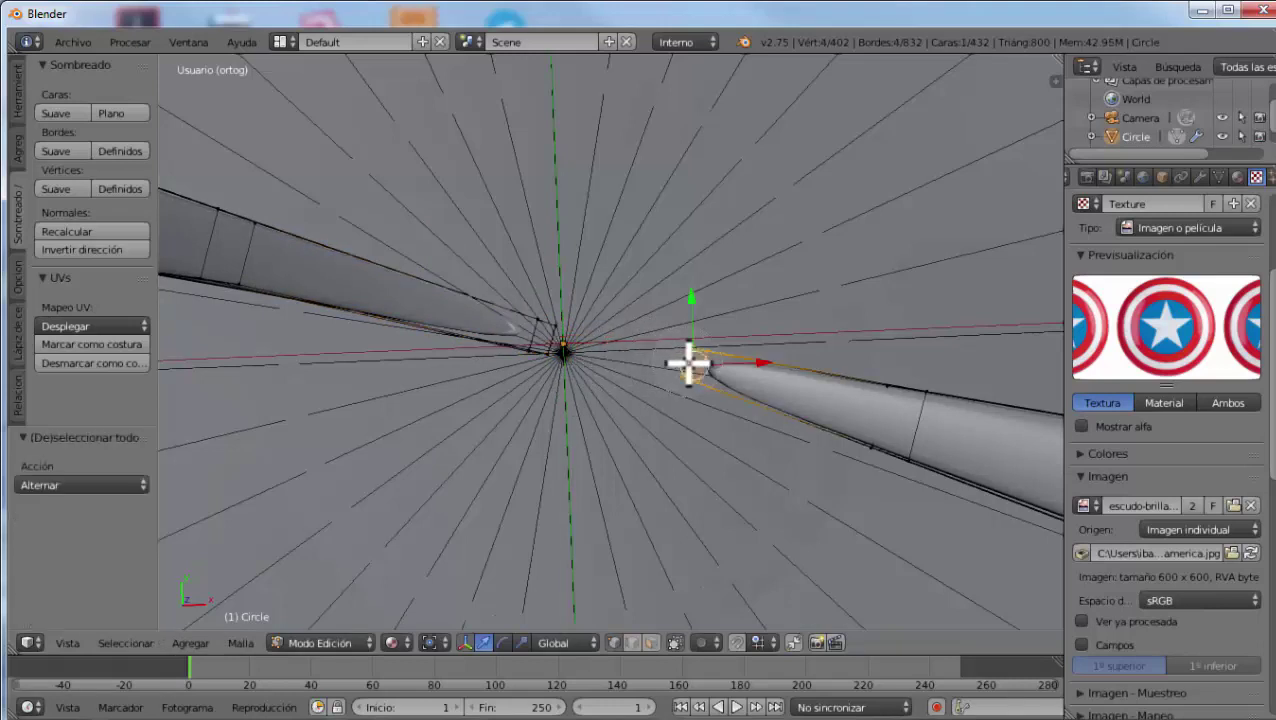
key(g)
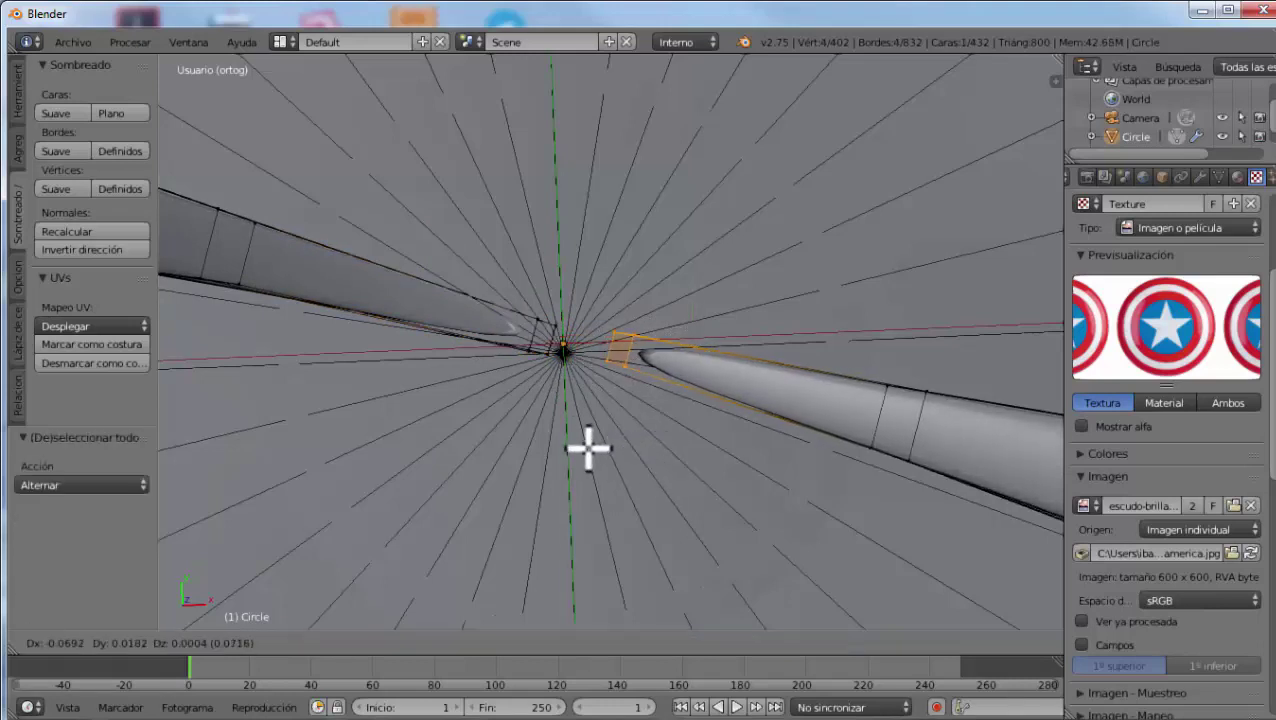
click(561, 447)
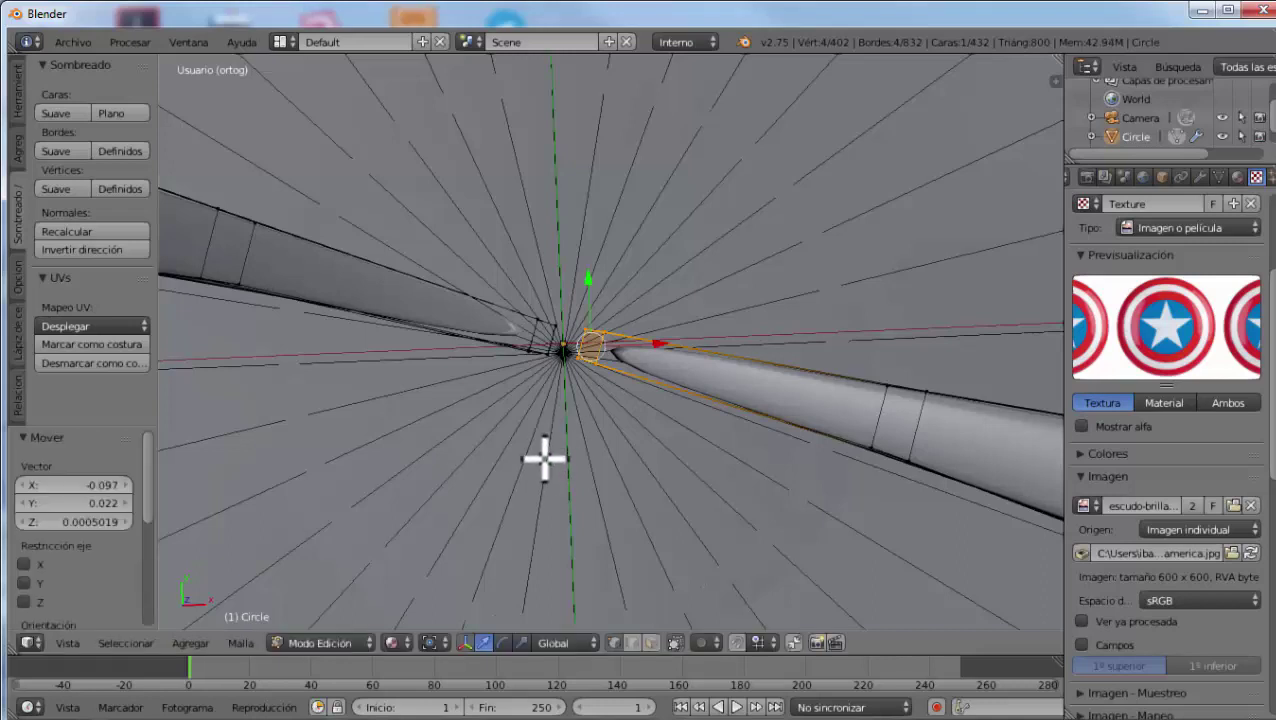
Fill faces between the facing strap-end vertices and edges to bridge the two ends
key(a)
key(KP_8)
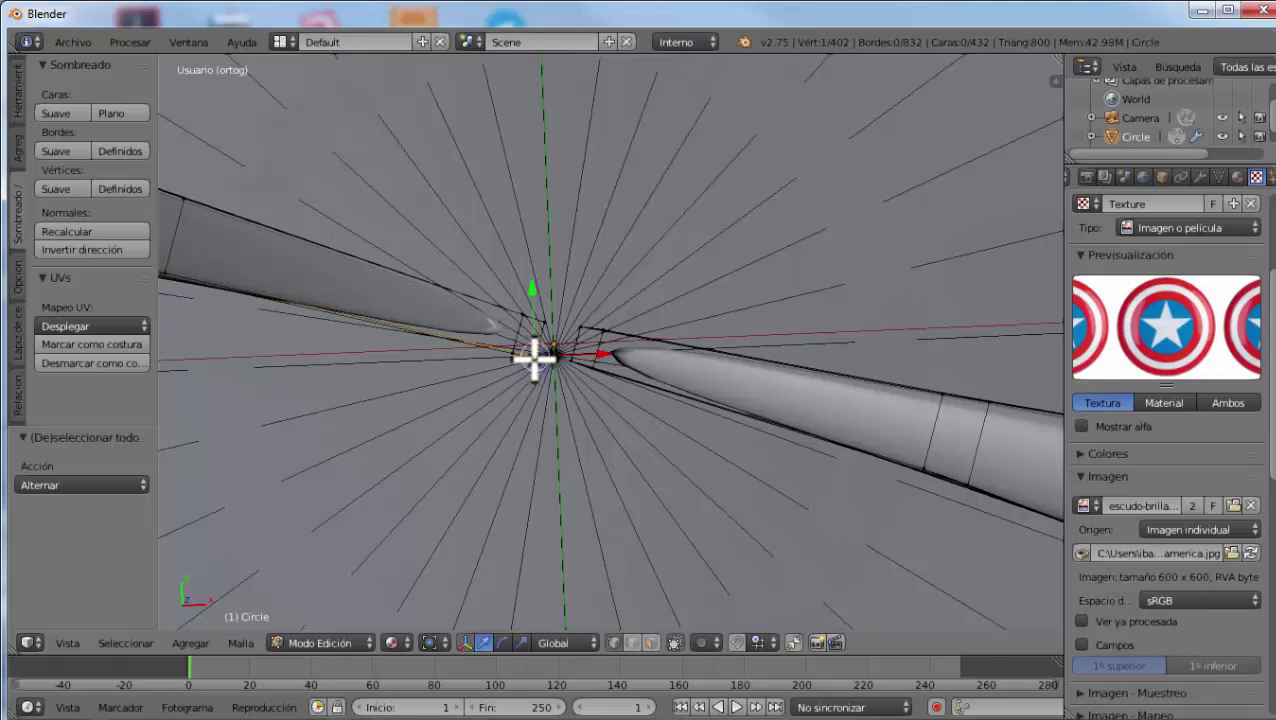
shift+right_click(564, 330)
shift+right_click(581, 330)
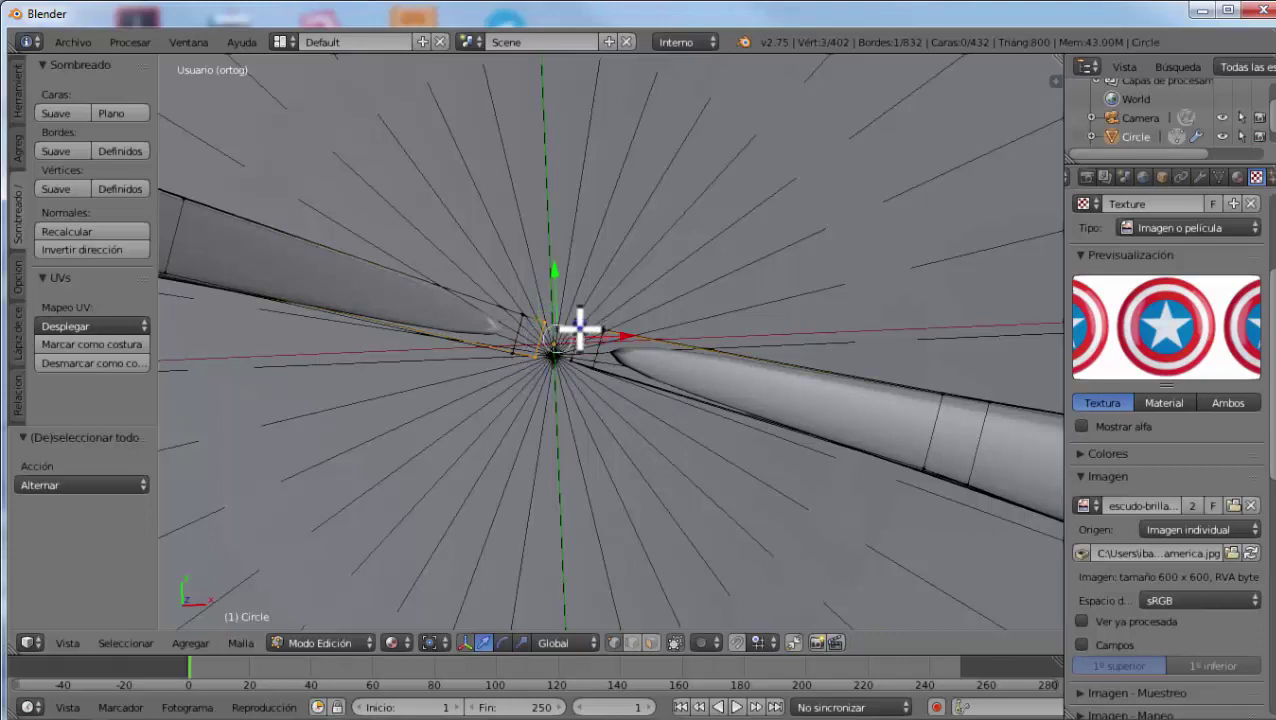
shift+right_click(572, 362)
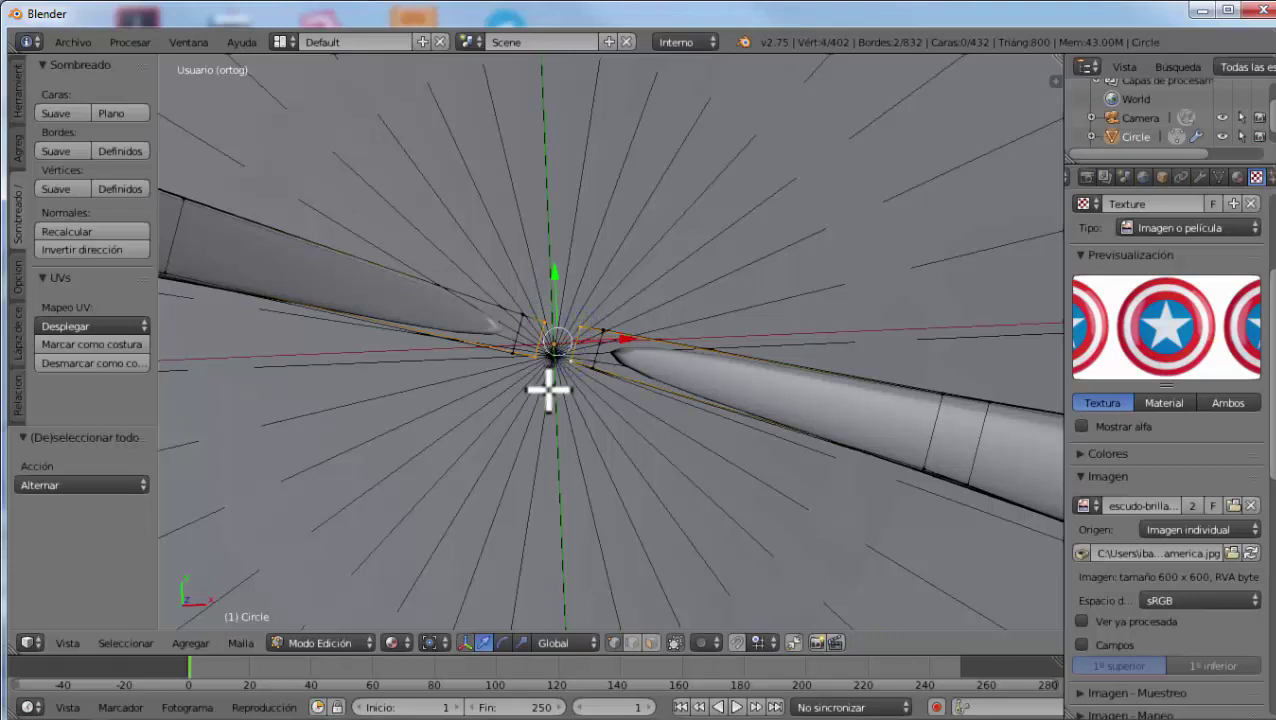
key(f)
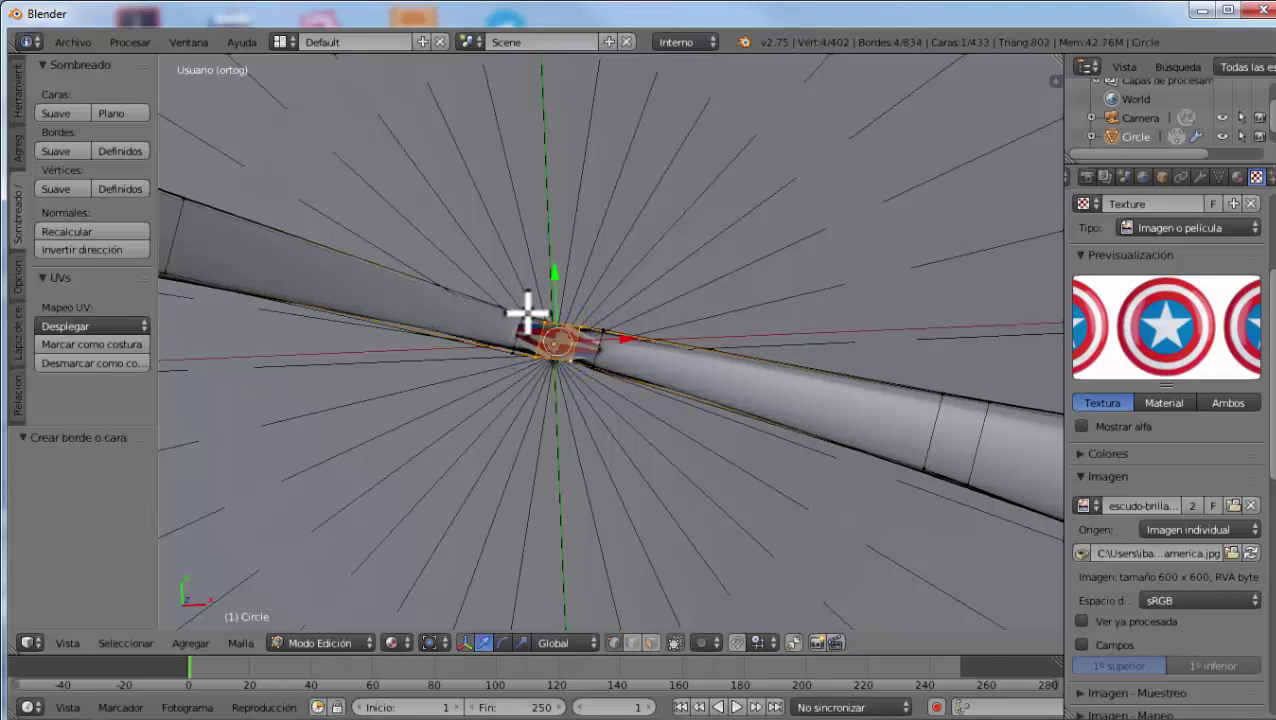
shift+right_click(522, 320)
shift+right_click(514, 352)
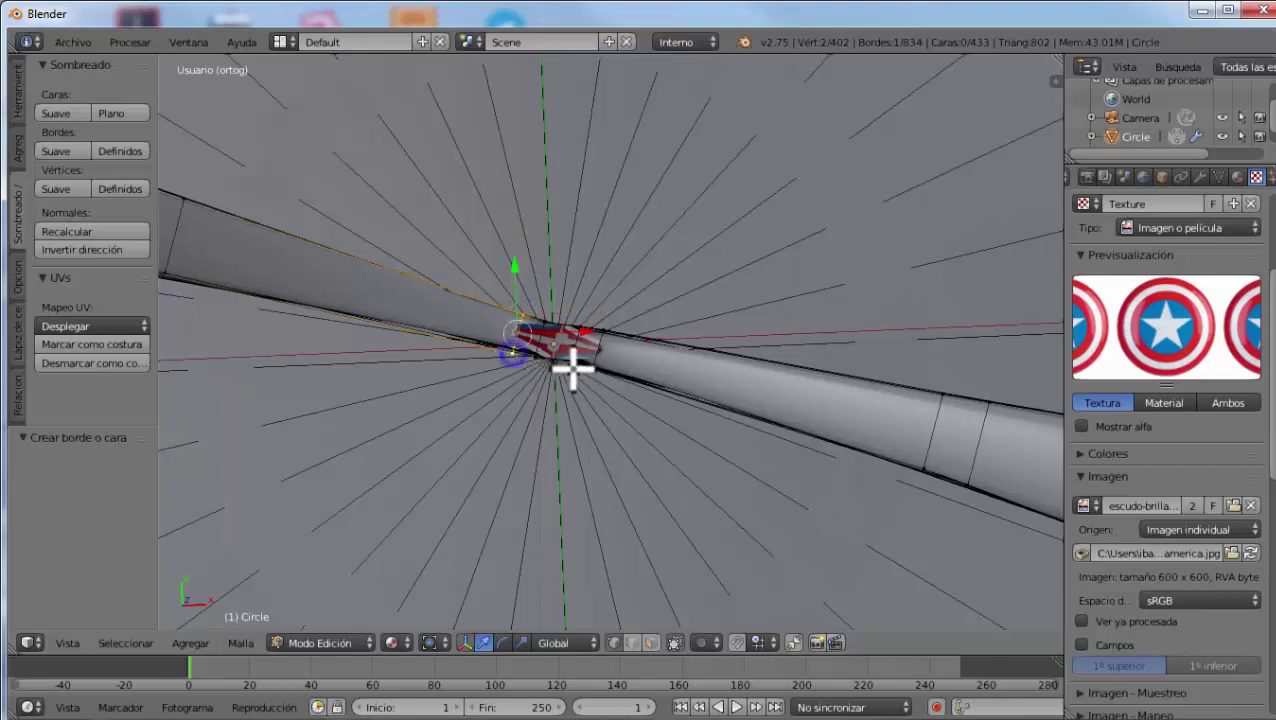
shift+right_click(591, 368)
shift+right_click(602, 330)
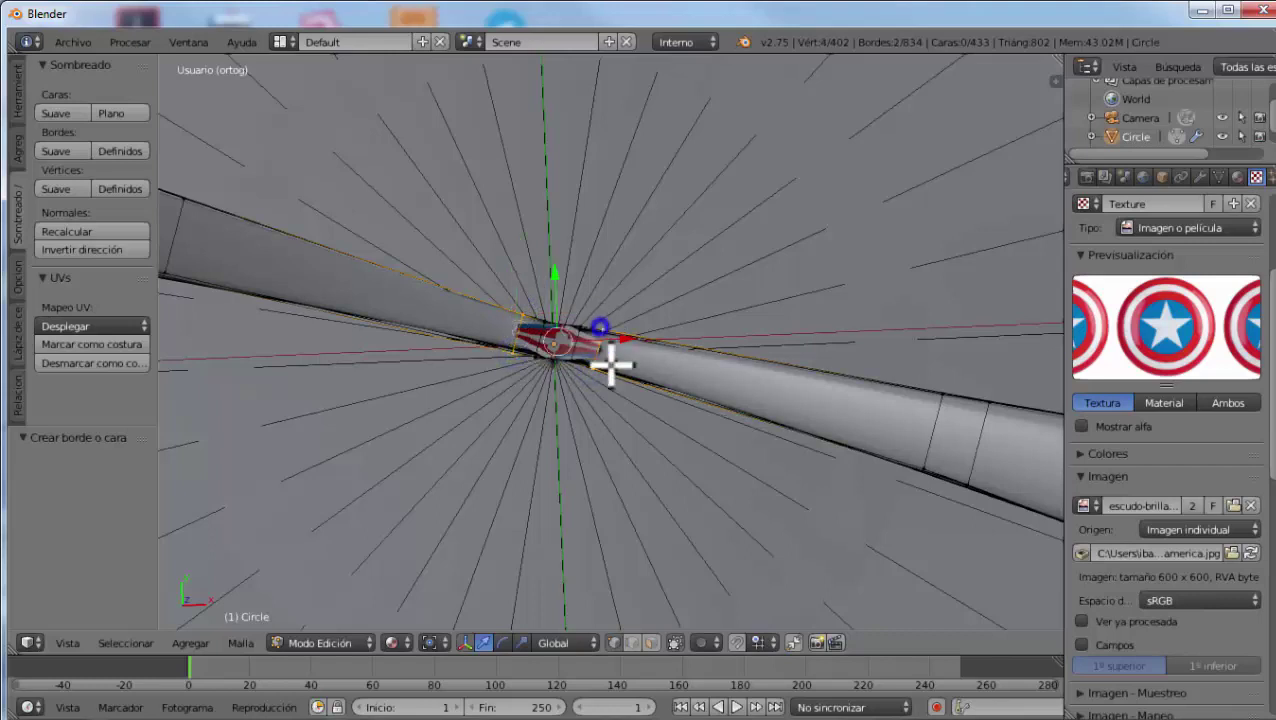
key(f)
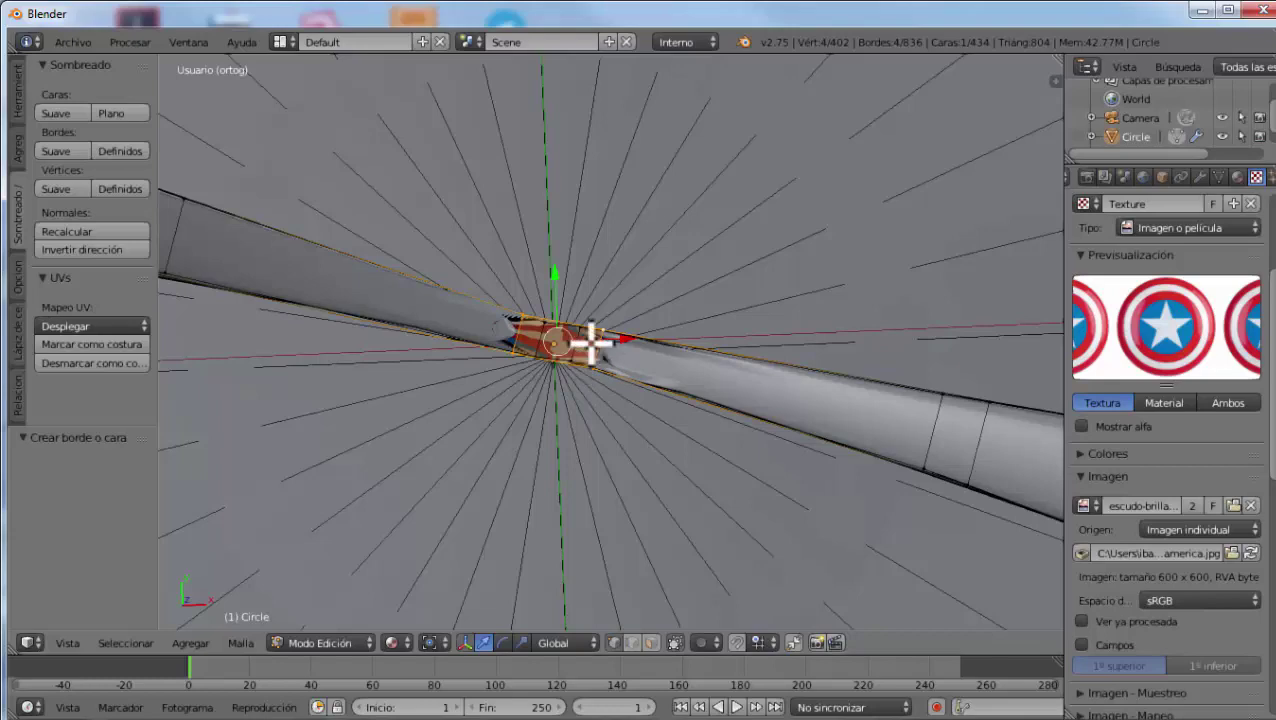
Select the loop of faces running around the now-continuous strap
mouse_move(590, 340)
middle_down()
mouse_move(587, 427)
mouse_move(627, 364)
mouse_move(632, 308)
mouse_move(625, 348)
middle_up()
scroll(625, 360, down, 2)
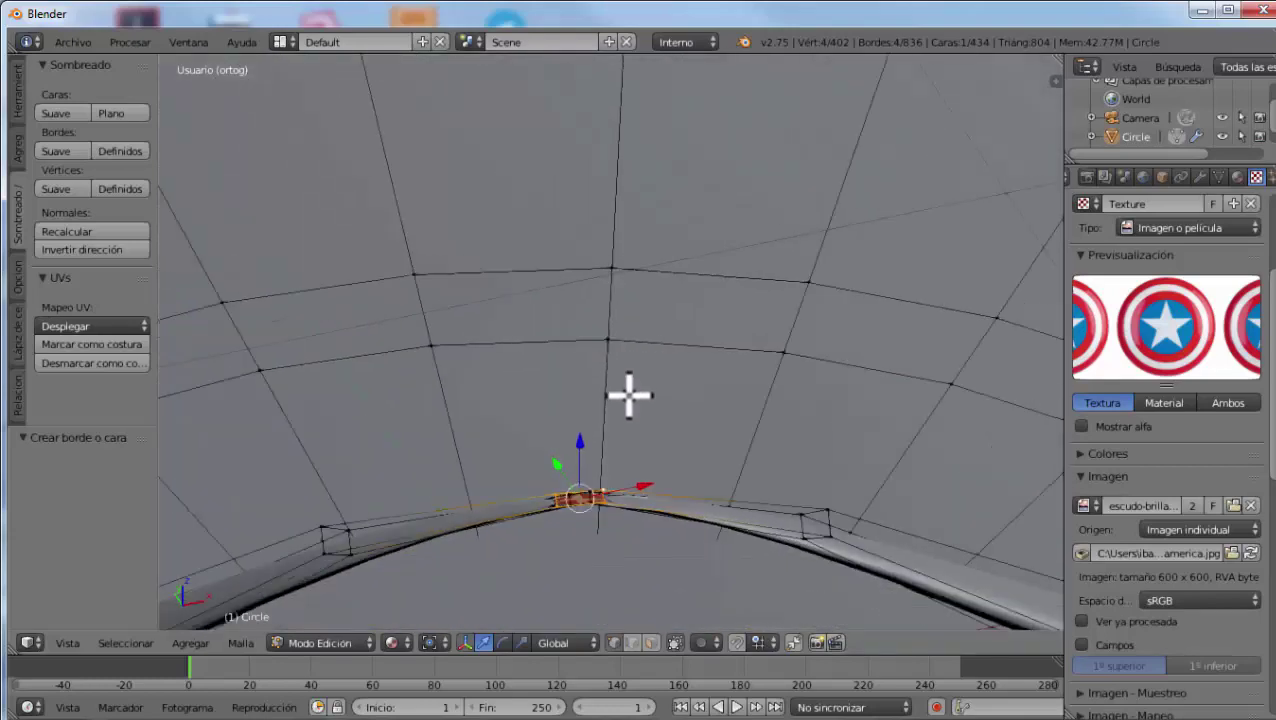
alt+right_click(564, 516)
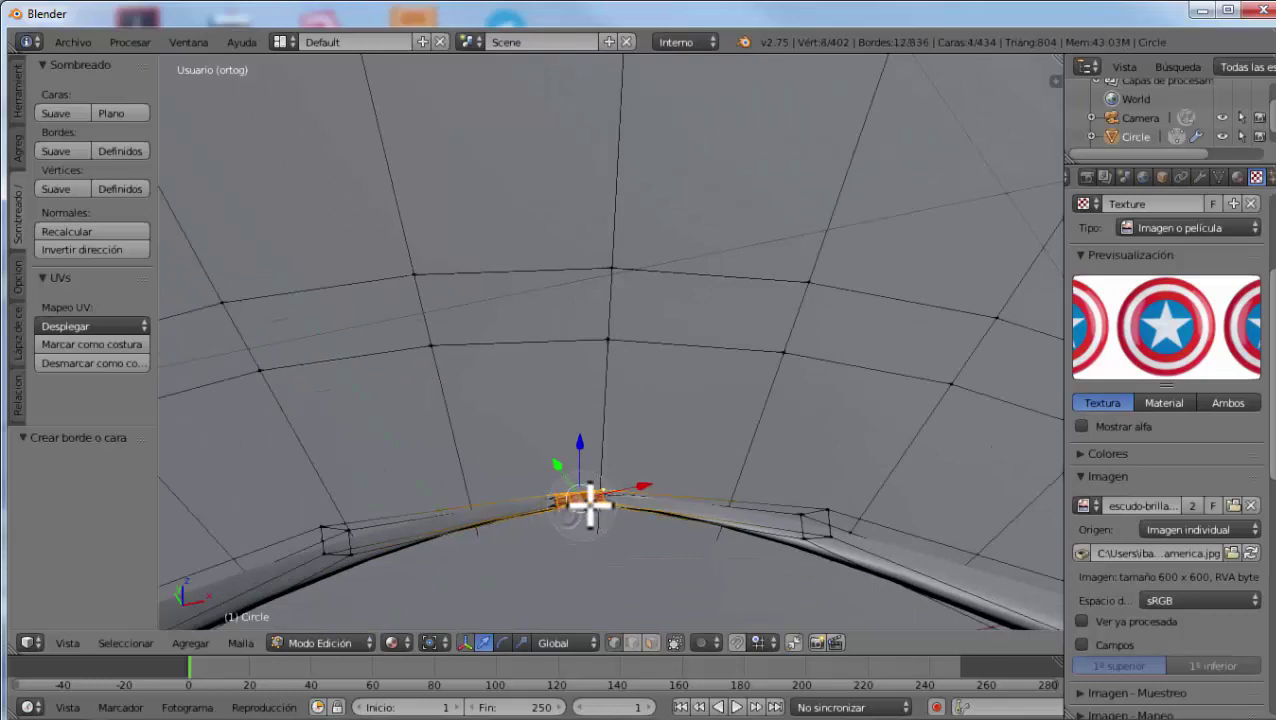
mouse_move(588, 508)
middle_down()
mouse_move(592, 607)
mouse_move(641, 162)
mouse_move(698, 225)
mouse_move(560, 62)
middle_up()
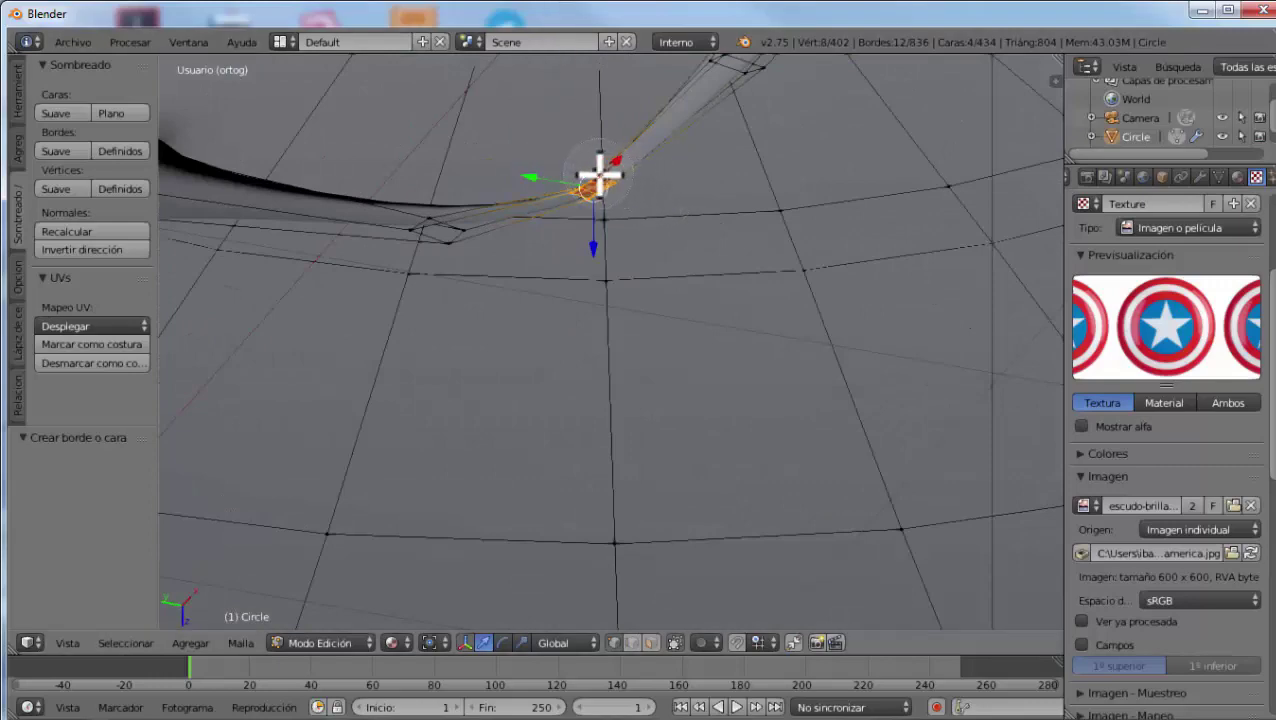
mouse_move(658, 248)
middle_down()
mouse_move(589, 168)
mouse_move(550, 690)
mouse_move(328, 327)
middle_up()
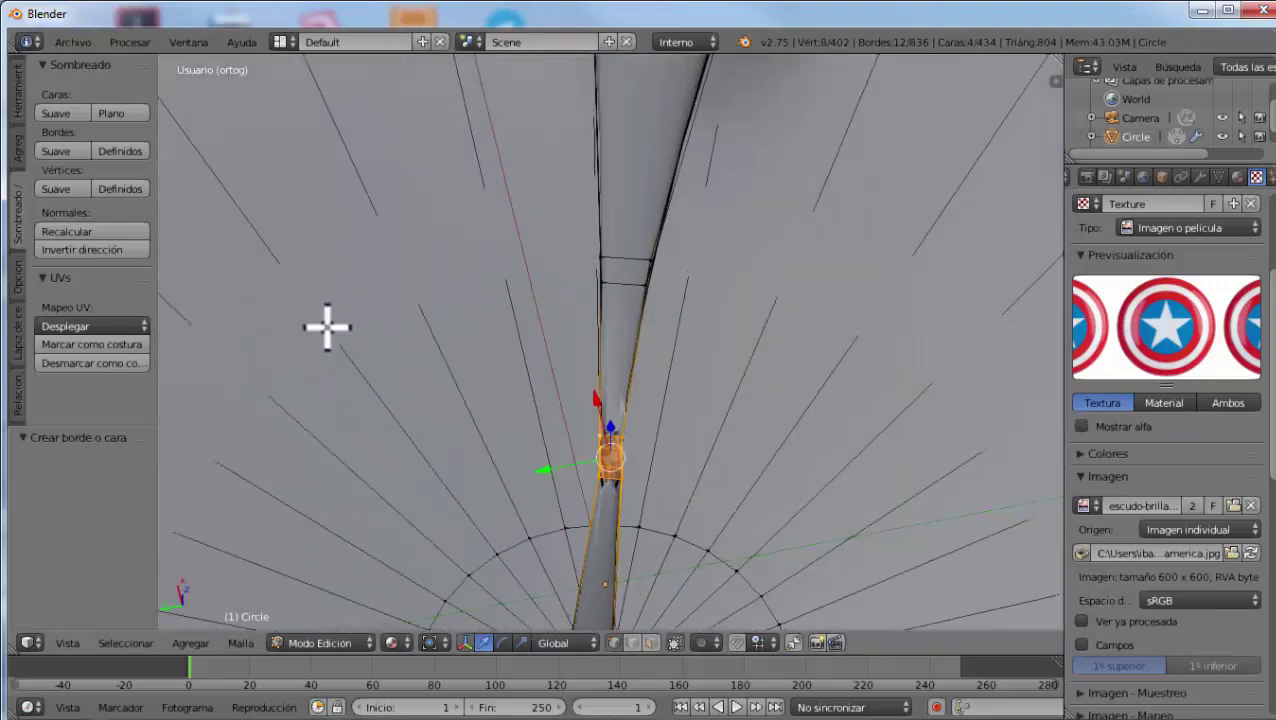
click(285, 42)
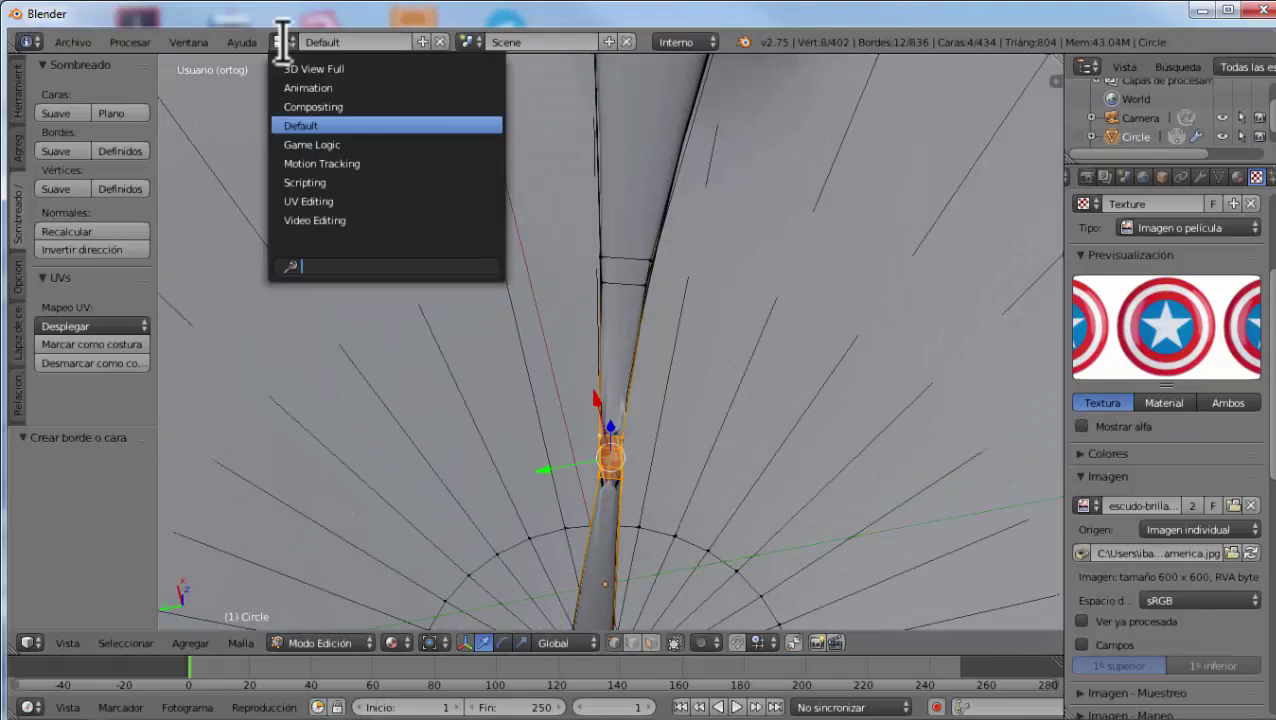
In the UV Editing layout, scale the strap's UVs to 0.076 and place them on the white star
click(331, 201)
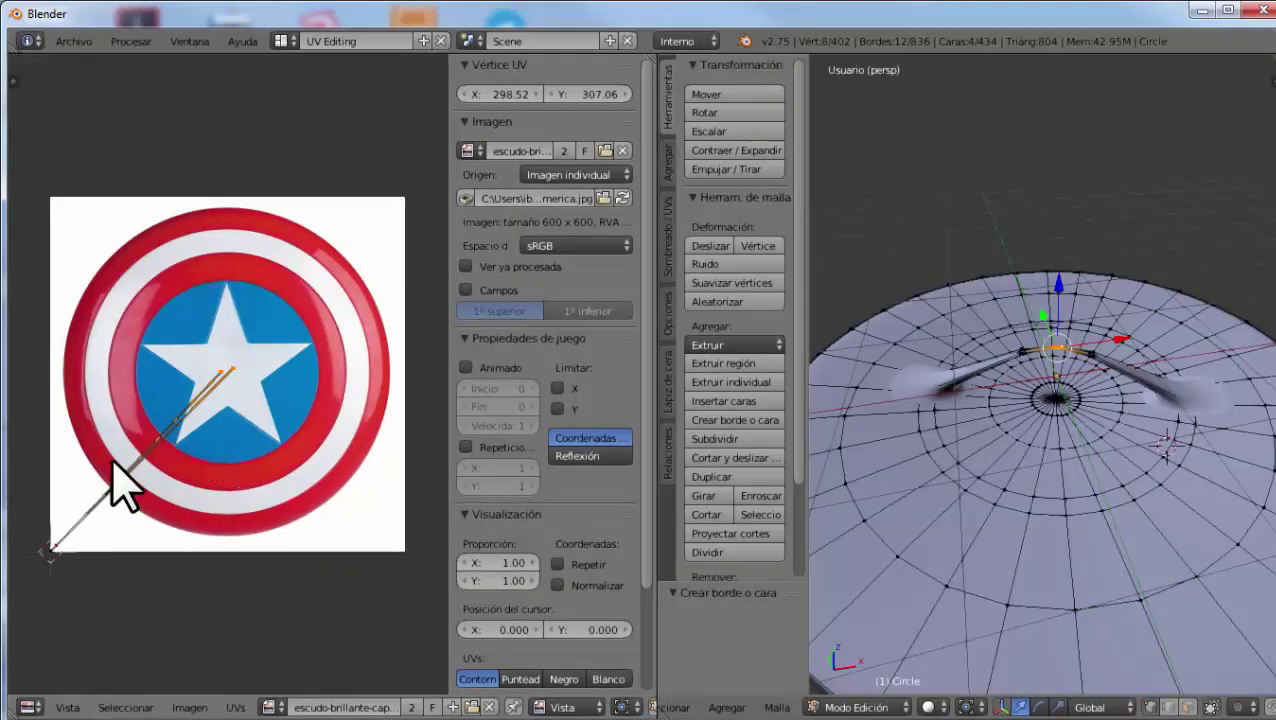
key(a)
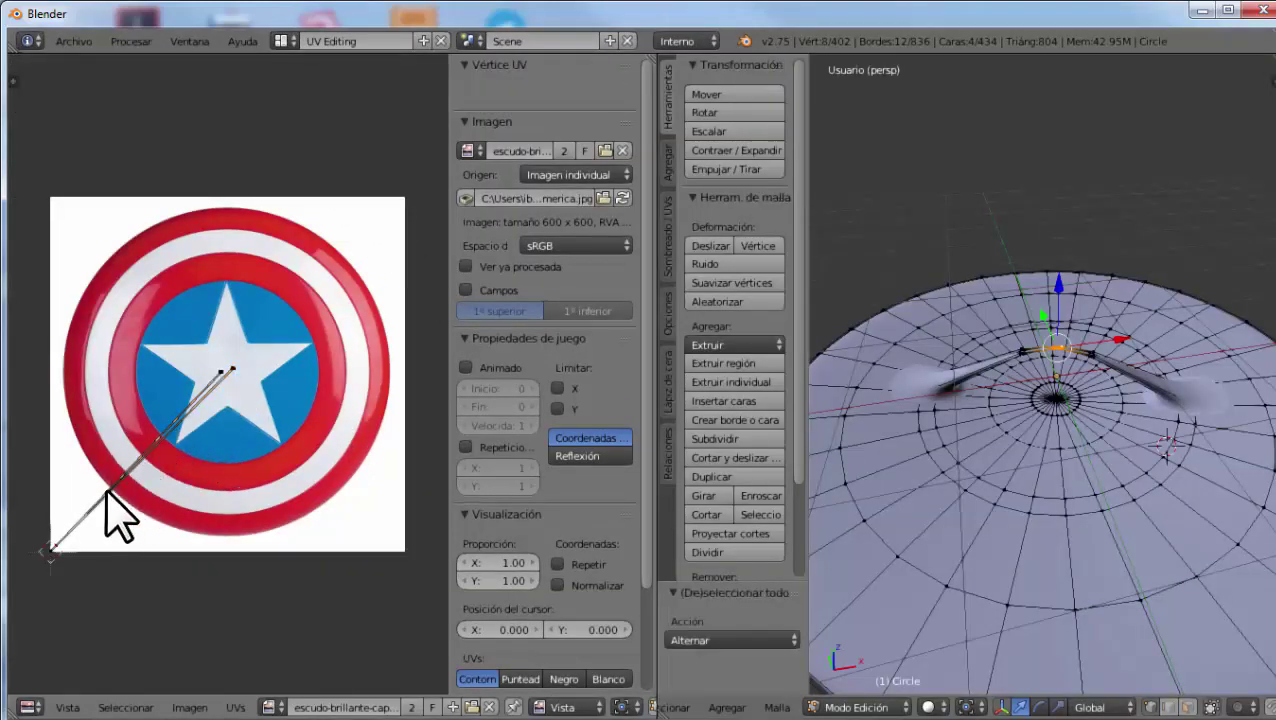
key(a)
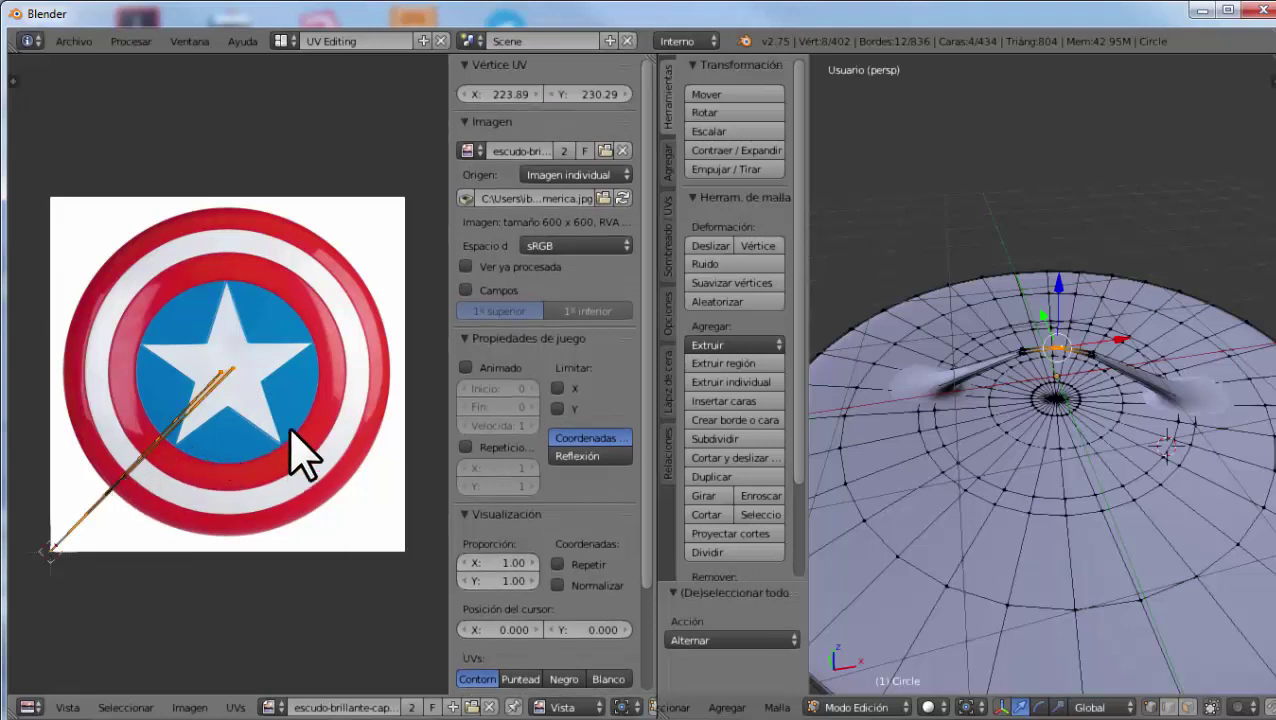
key(s)
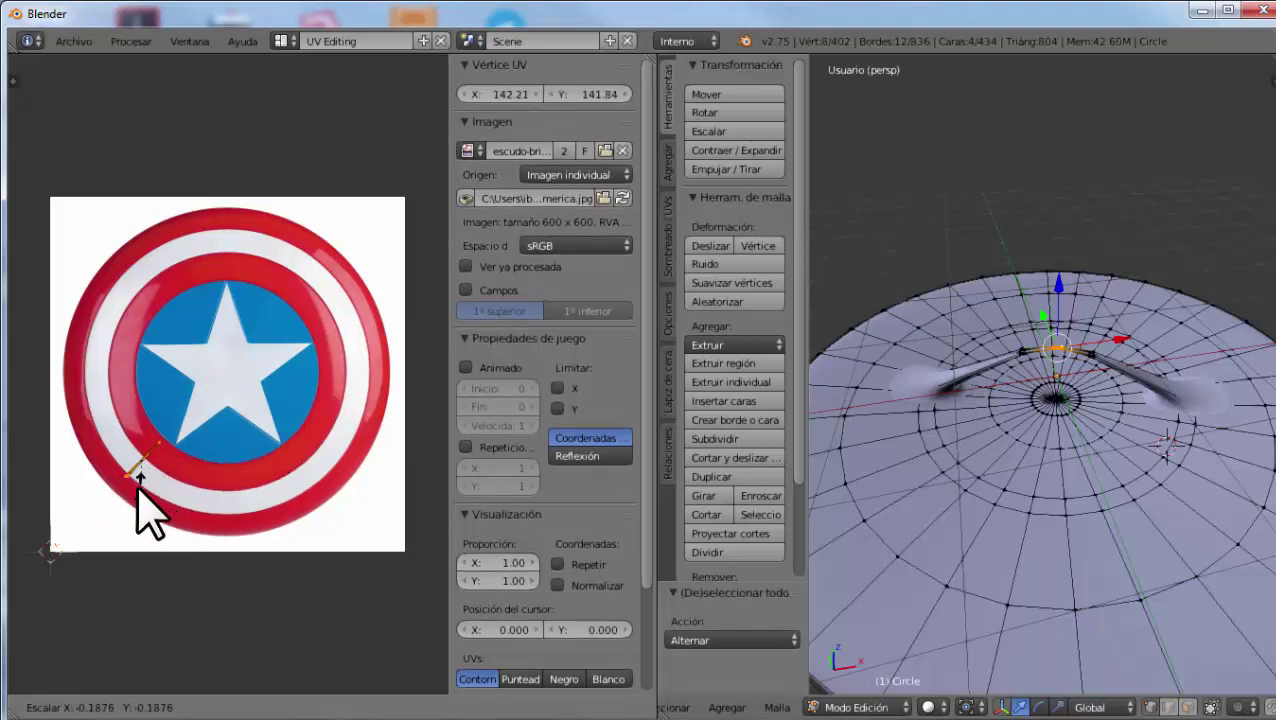
click(139, 472)
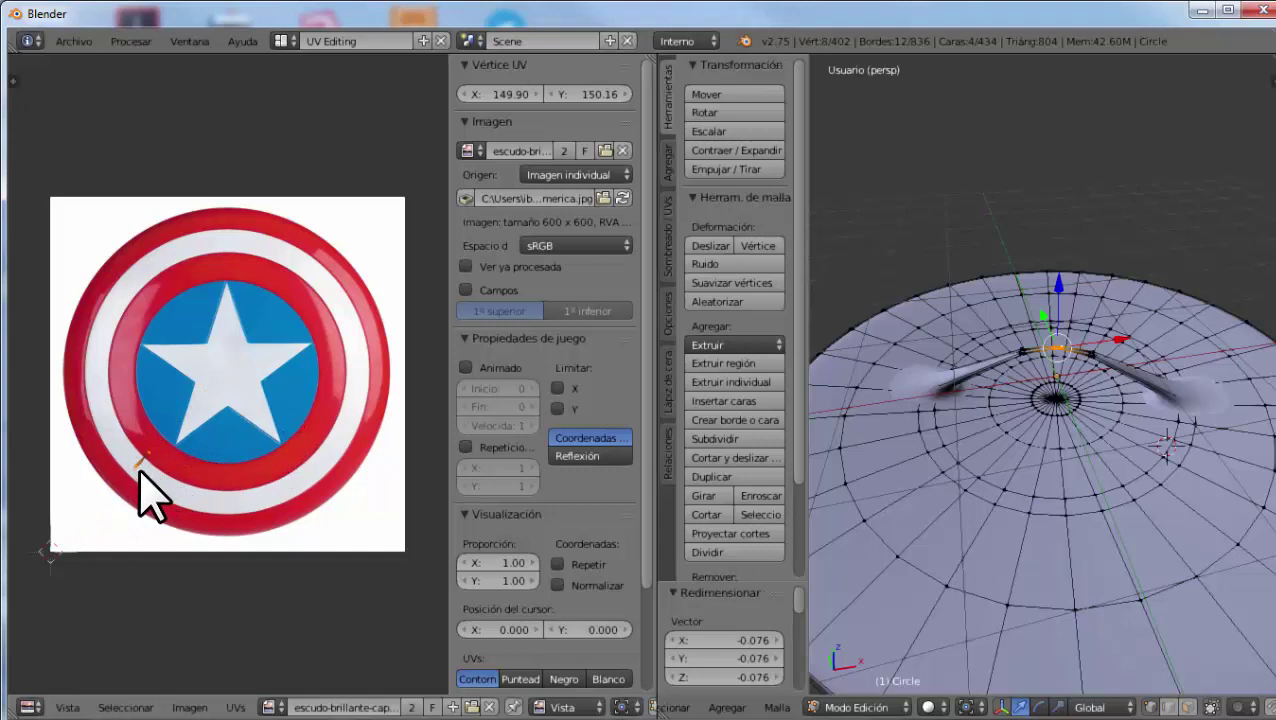
key(g)
click(224, 385)
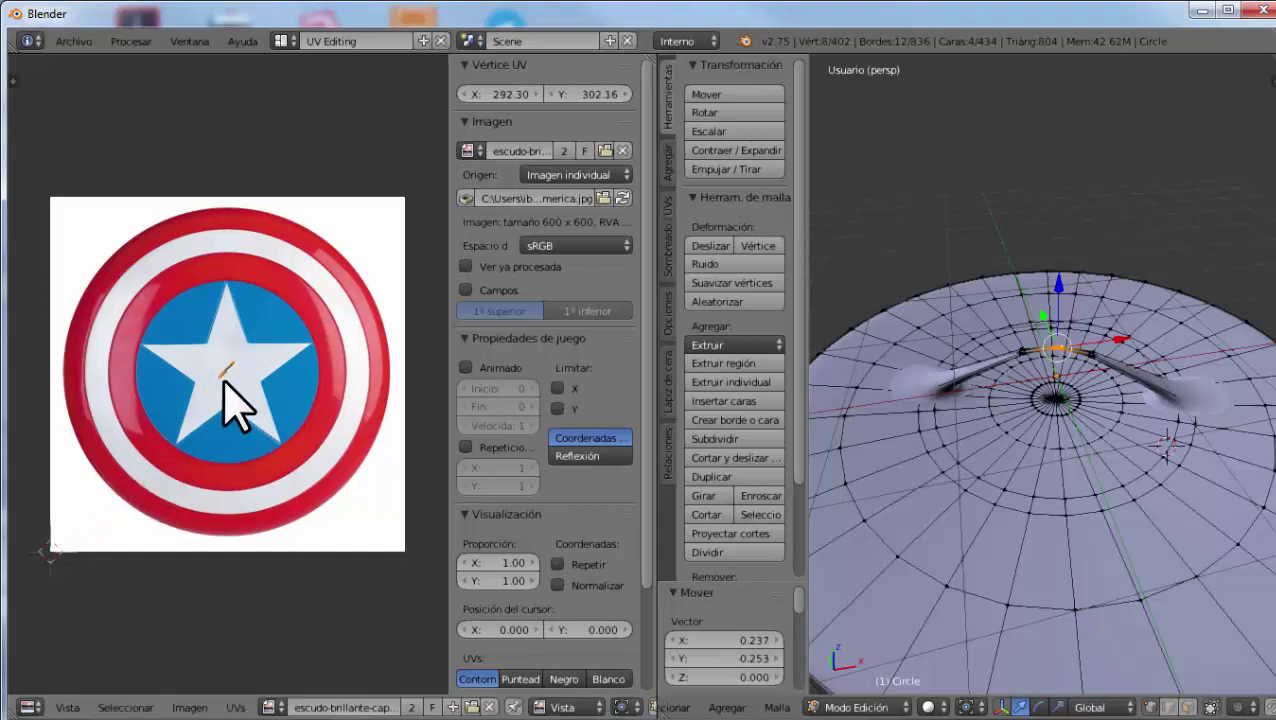
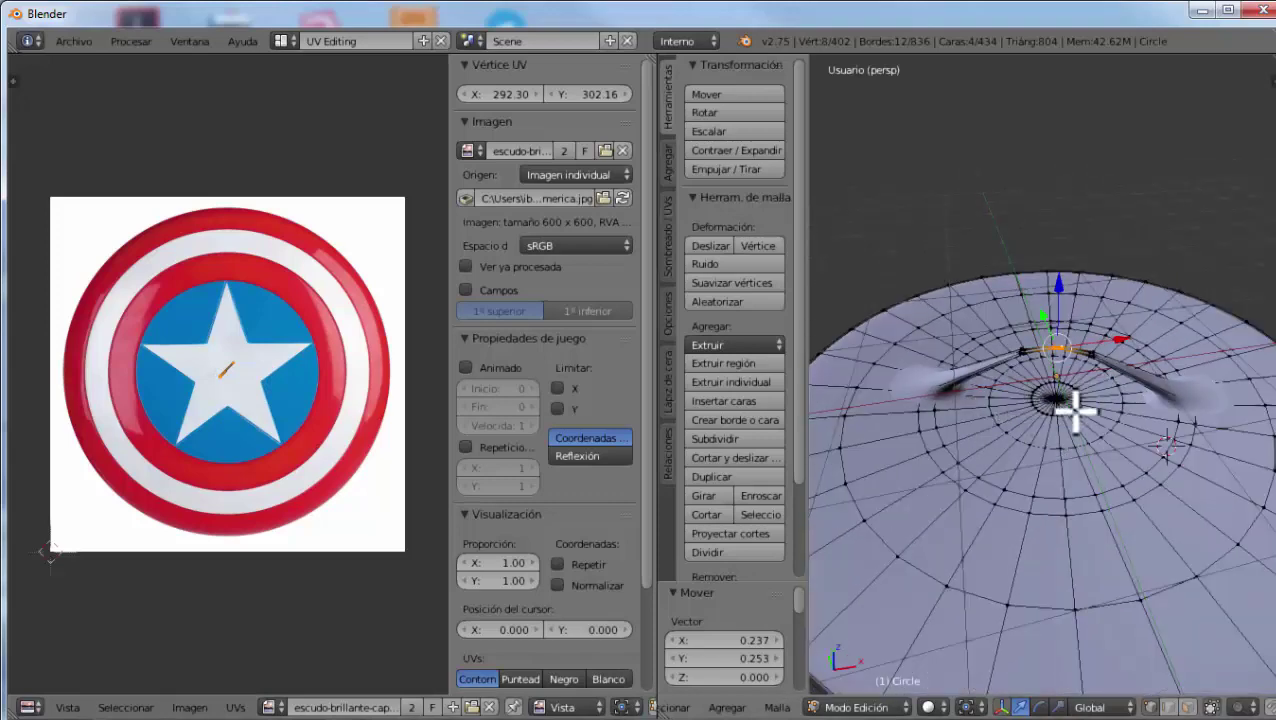
Switch to the Default screen layout, orbit around the shield tube, and deselect everything
click(283, 41)
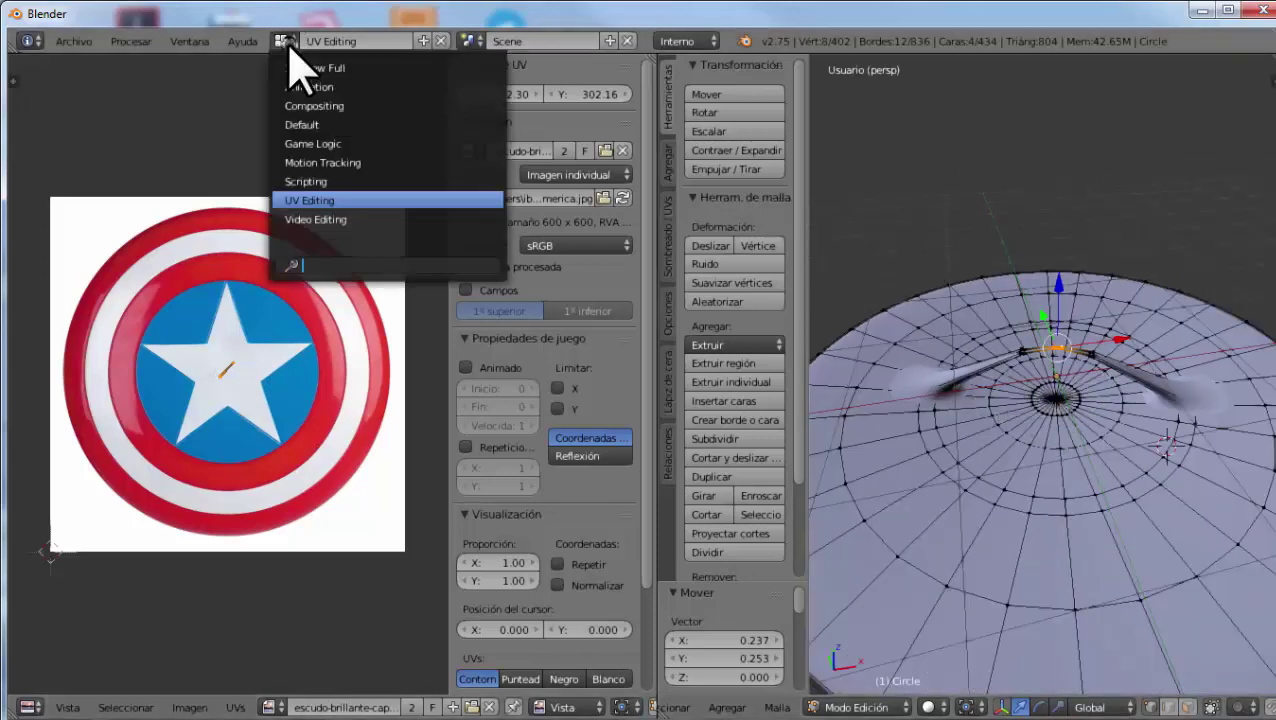
click(296, 124)
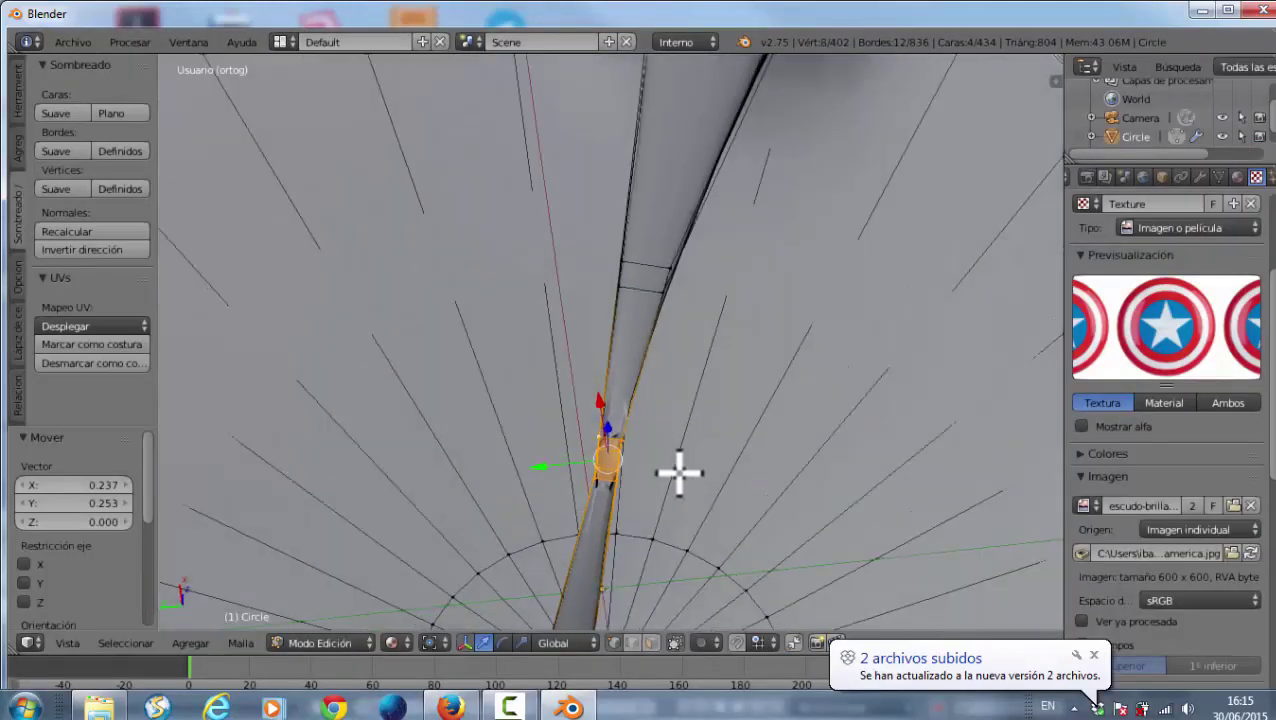
mouse_move(679, 473)
middle_down()
mouse_move(692, 404)
mouse_move(692, 438)
mouse_move(650, 500)
mouse_move(607, 507)
mouse_move(621, 513)
mouse_move(630, 214)
mouse_move(637, 316)
middle_up()
key(a)
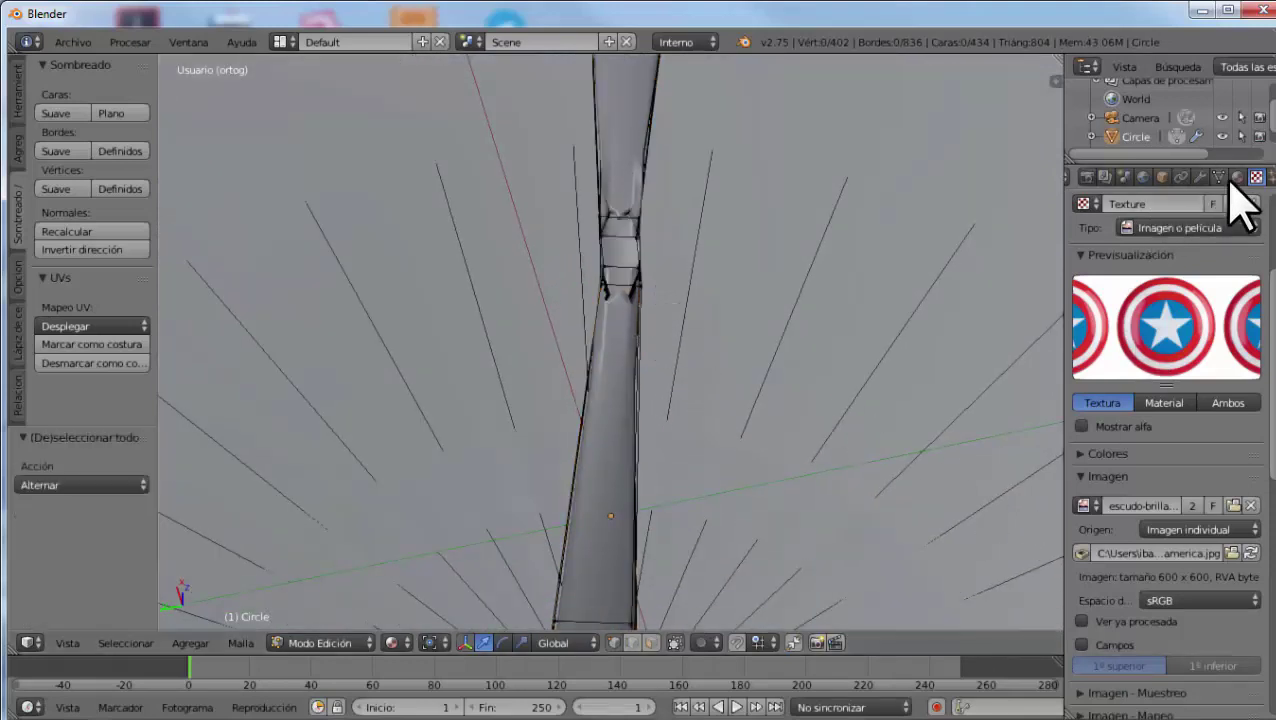
Try 3 Subdivision Surface viewport levels, return to 2, and select the seam's face ring
click(1199, 177)
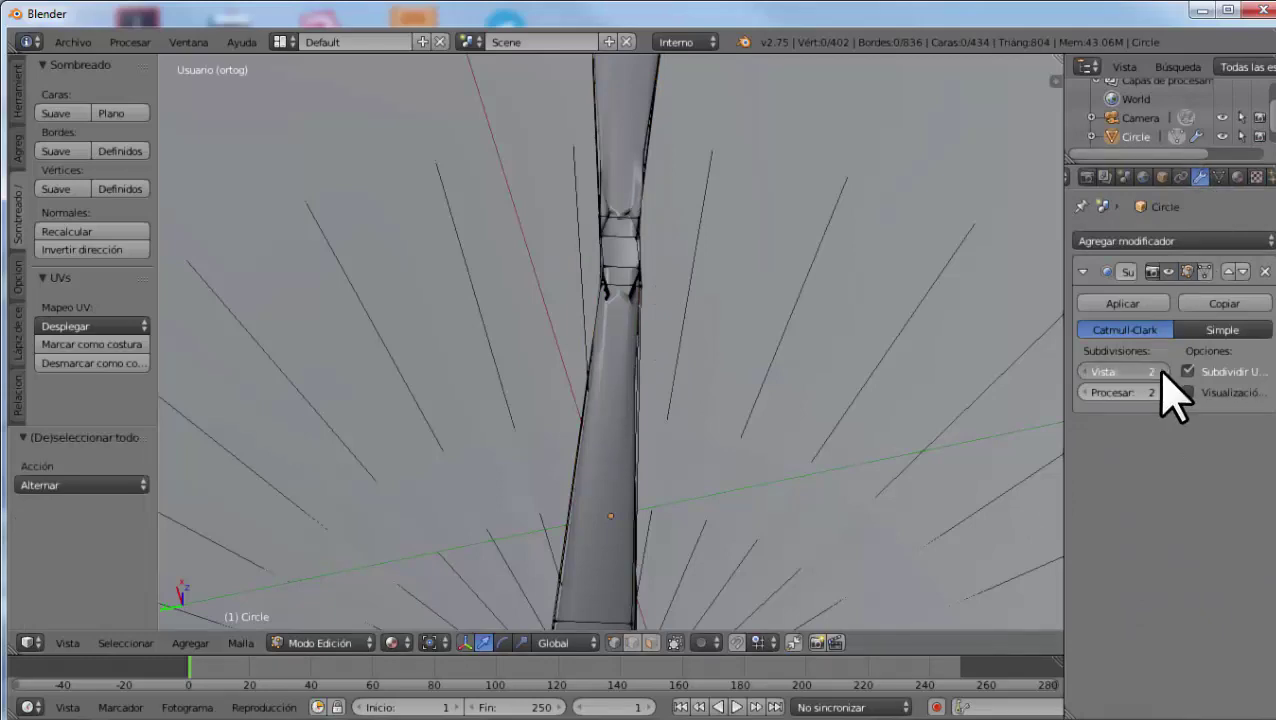
click(1161, 371)
middle_drag(803, 345, 687, 377)
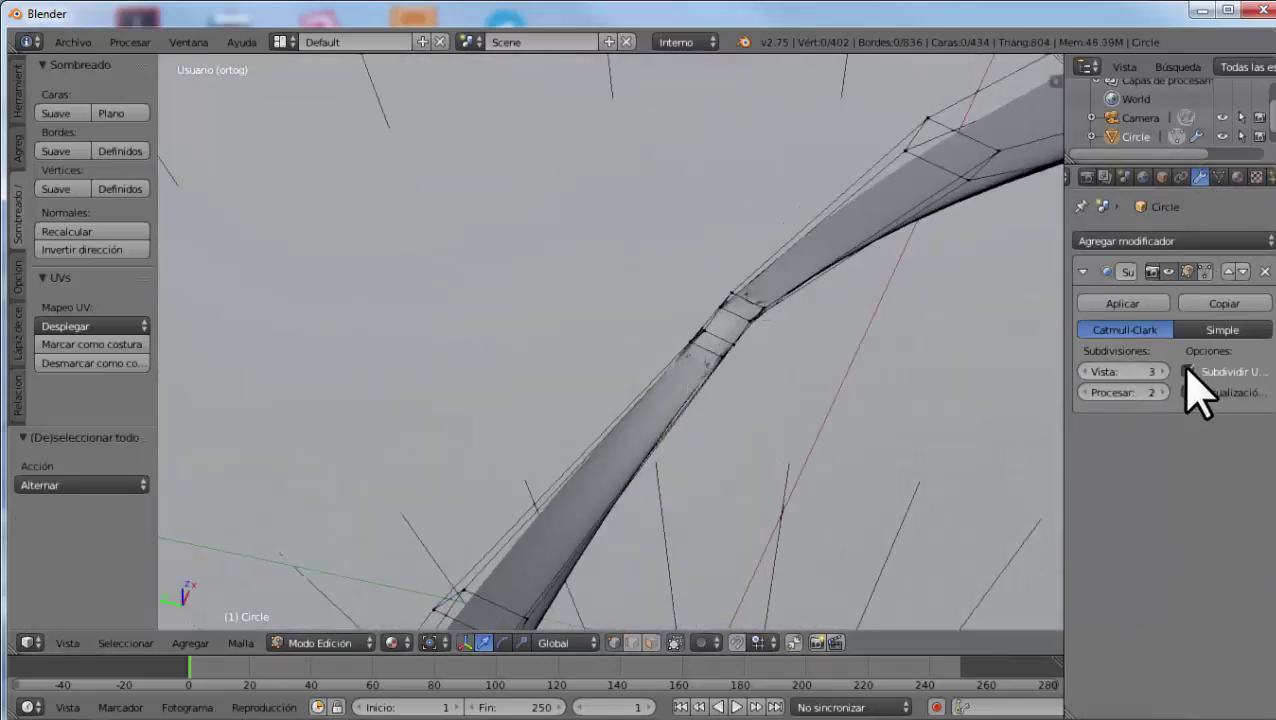
click(1084, 371)
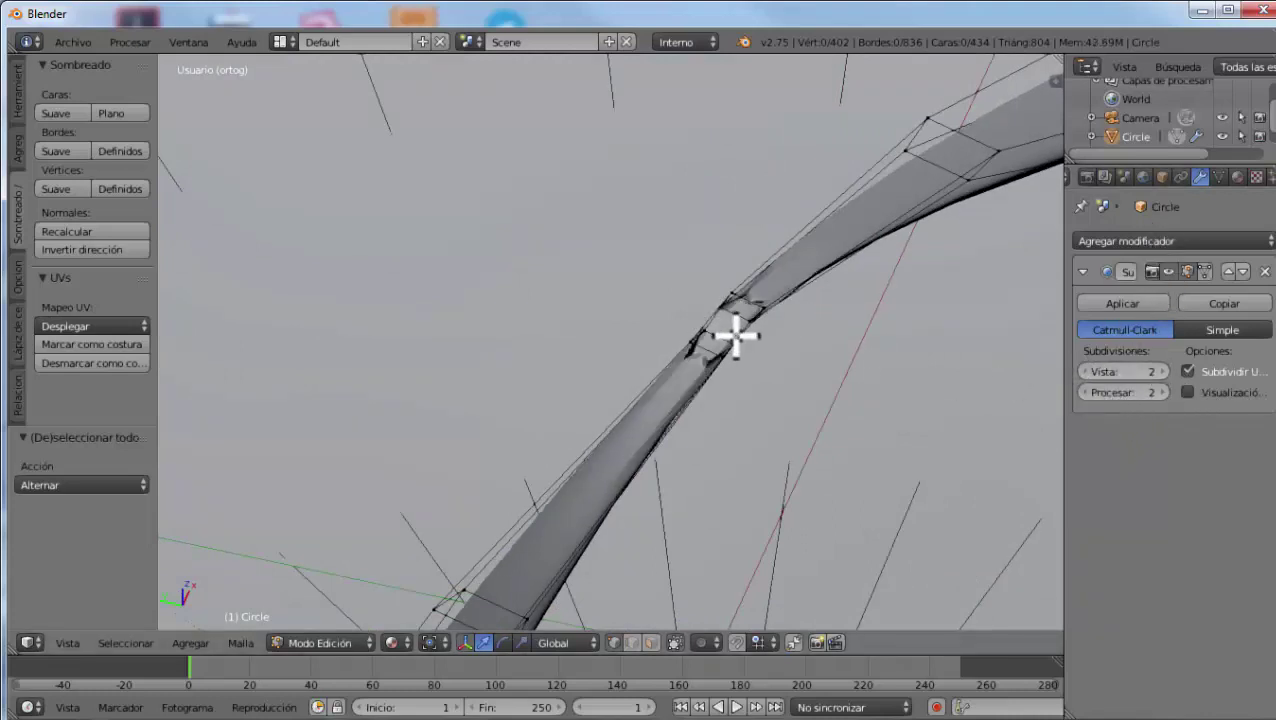
alt+right_click(750, 308)
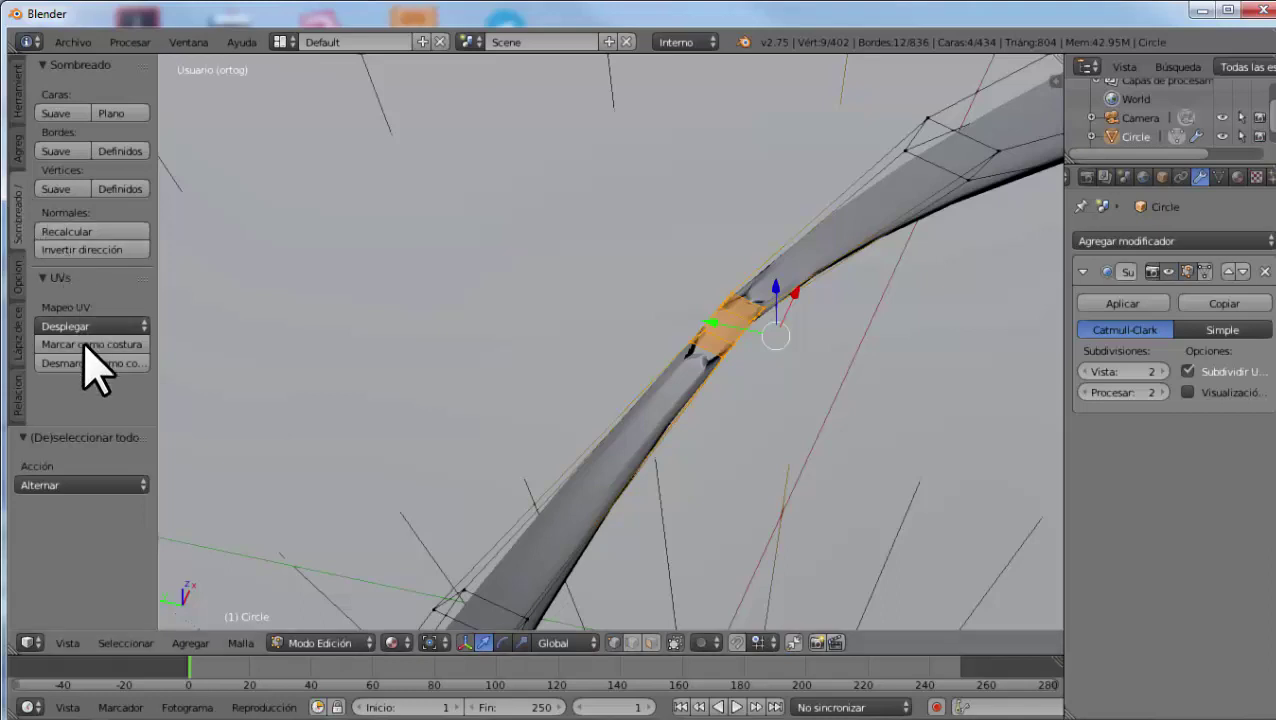
Run Remove Doubles on the selected seam faces
click(18, 95)
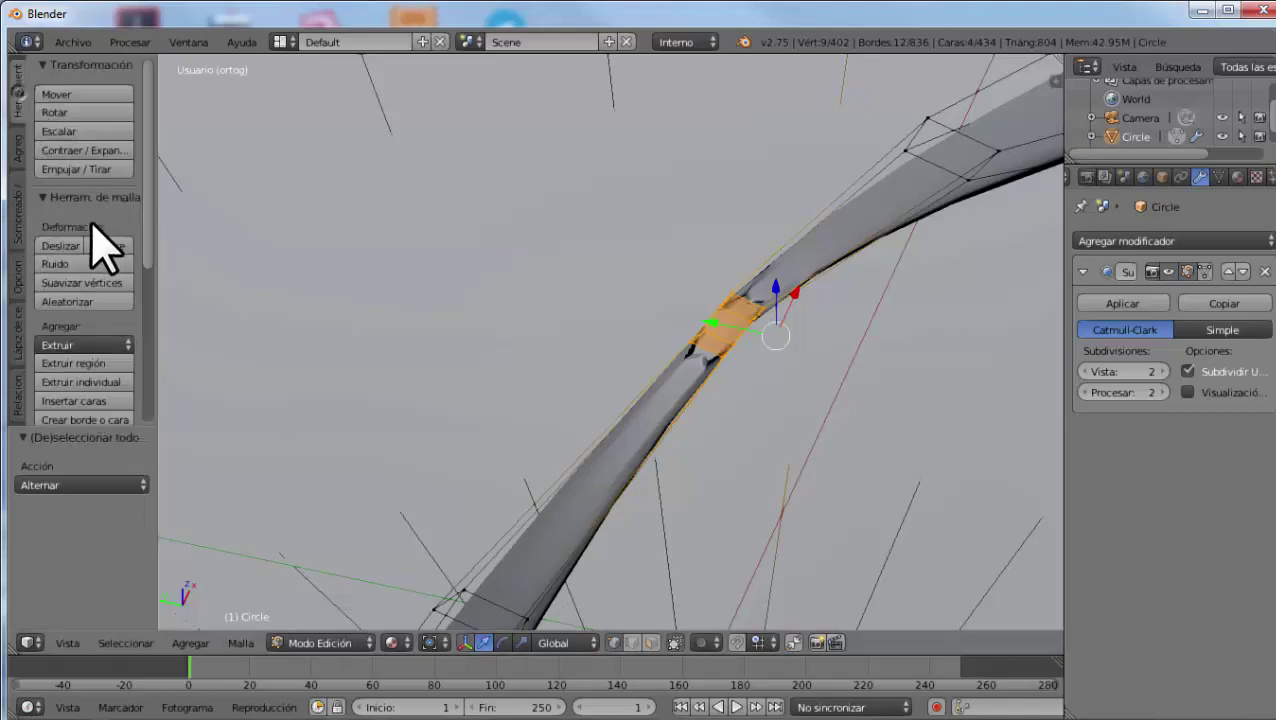
scroll(100, 265, down, 3)
scroll(100, 265, down, 3)
scroll(100, 265, down, 3)
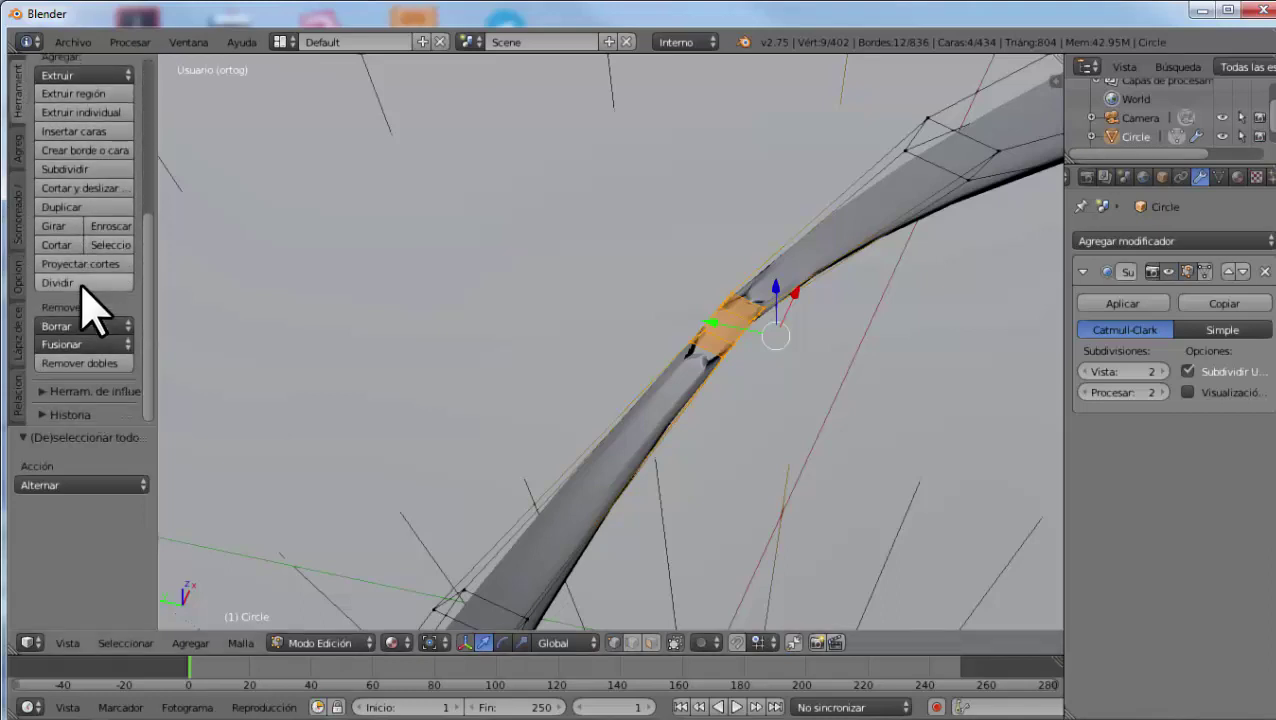
click(80, 363)
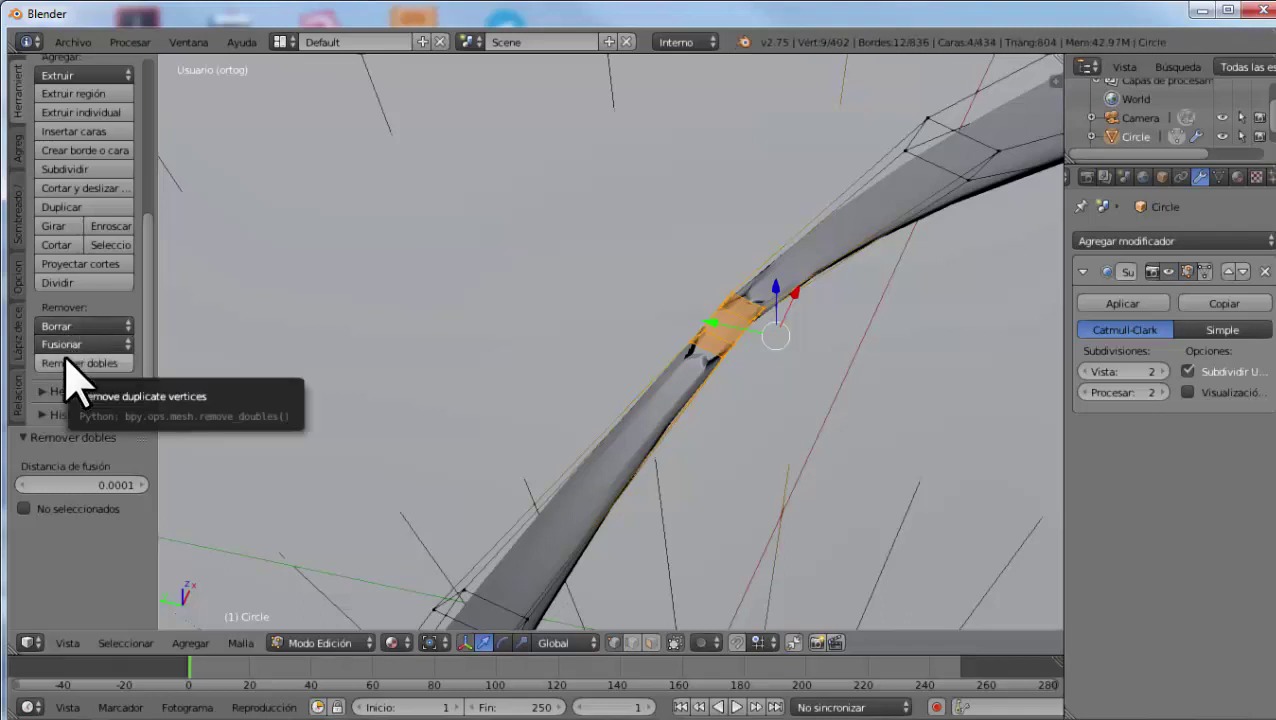
Try Merge > Collapse, undo it, and give the seam faces smooth shading
click(62, 344)
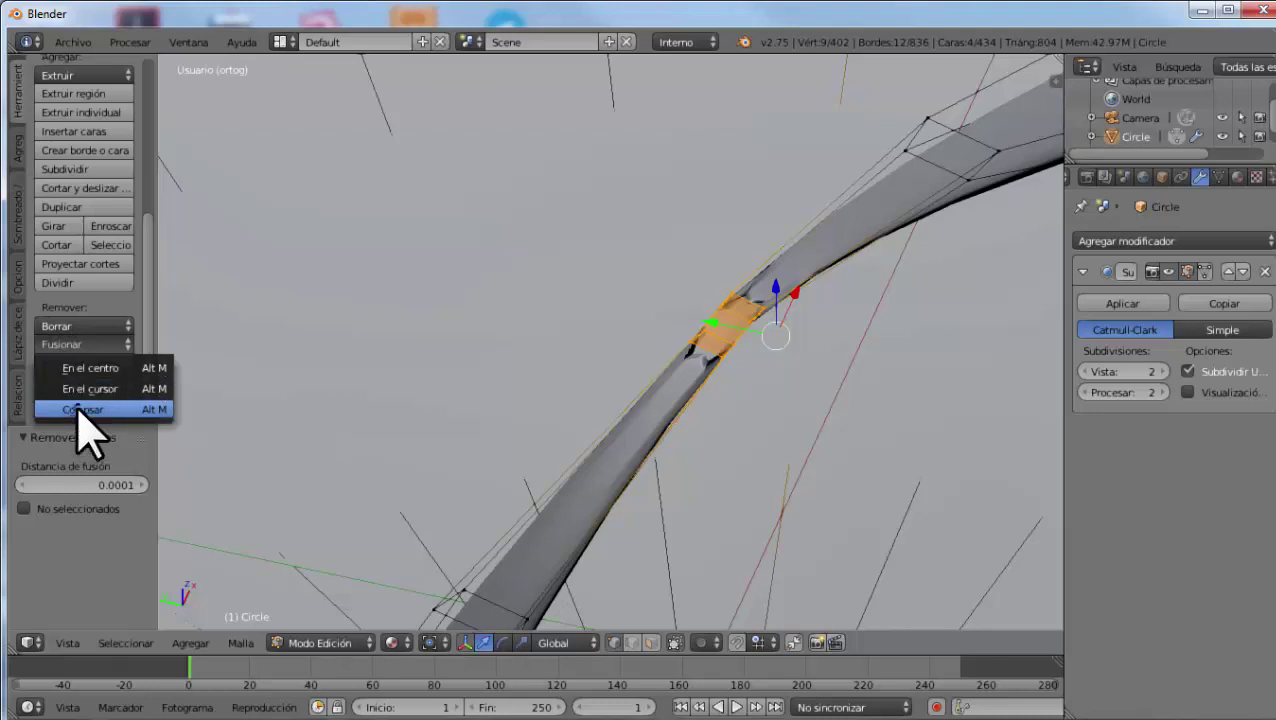
click(80, 410)
middle_drag(731, 338, 790, 325)
key(ctrl+z)
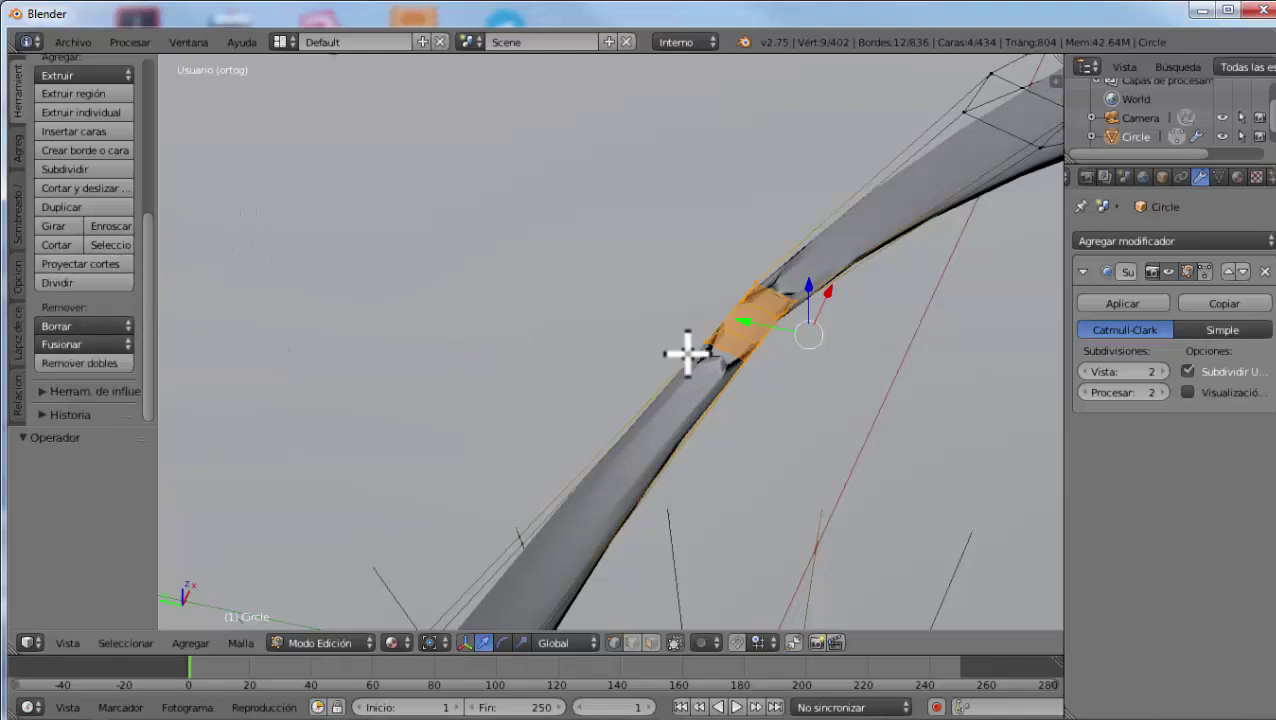
click(17, 215)
click(47, 113)
Make the seam edges and vertices smooth, then inspect the disc in Object Mode from near-top
click(56, 151)
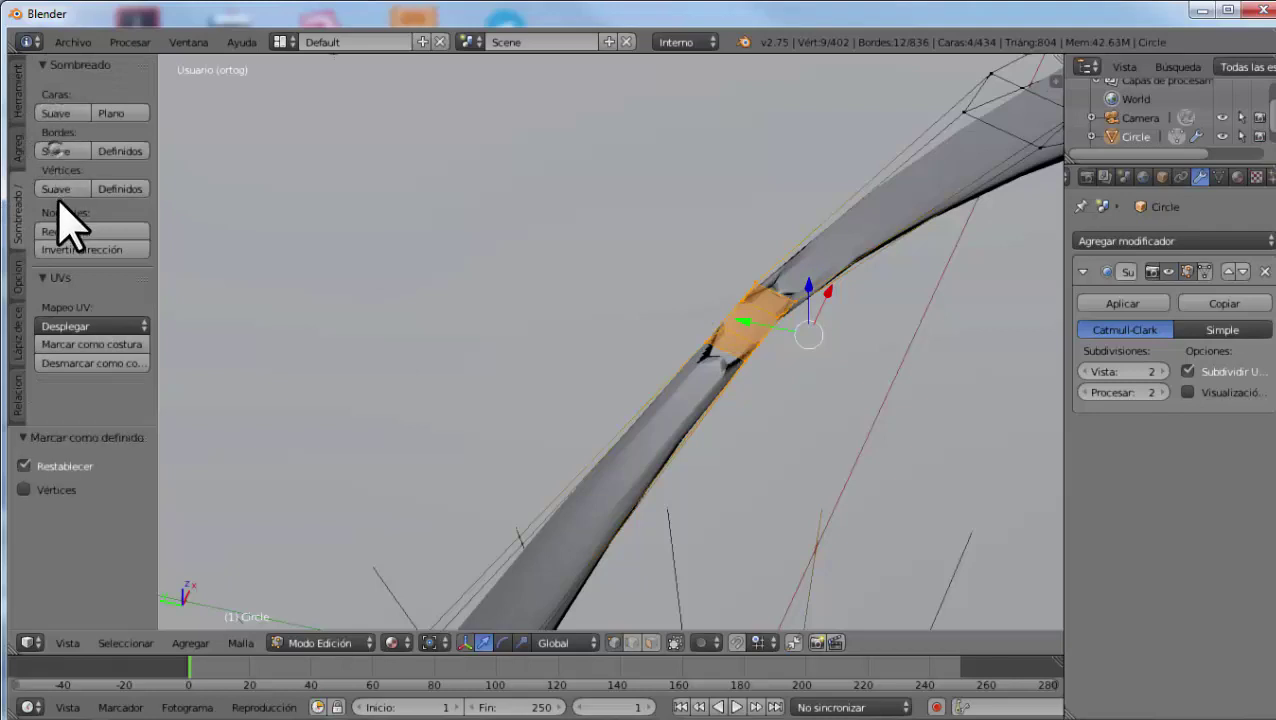
click(55, 188)
key(Tab)
scroll(683, 379, down, 3)
scroll(720, 410, down, 2)
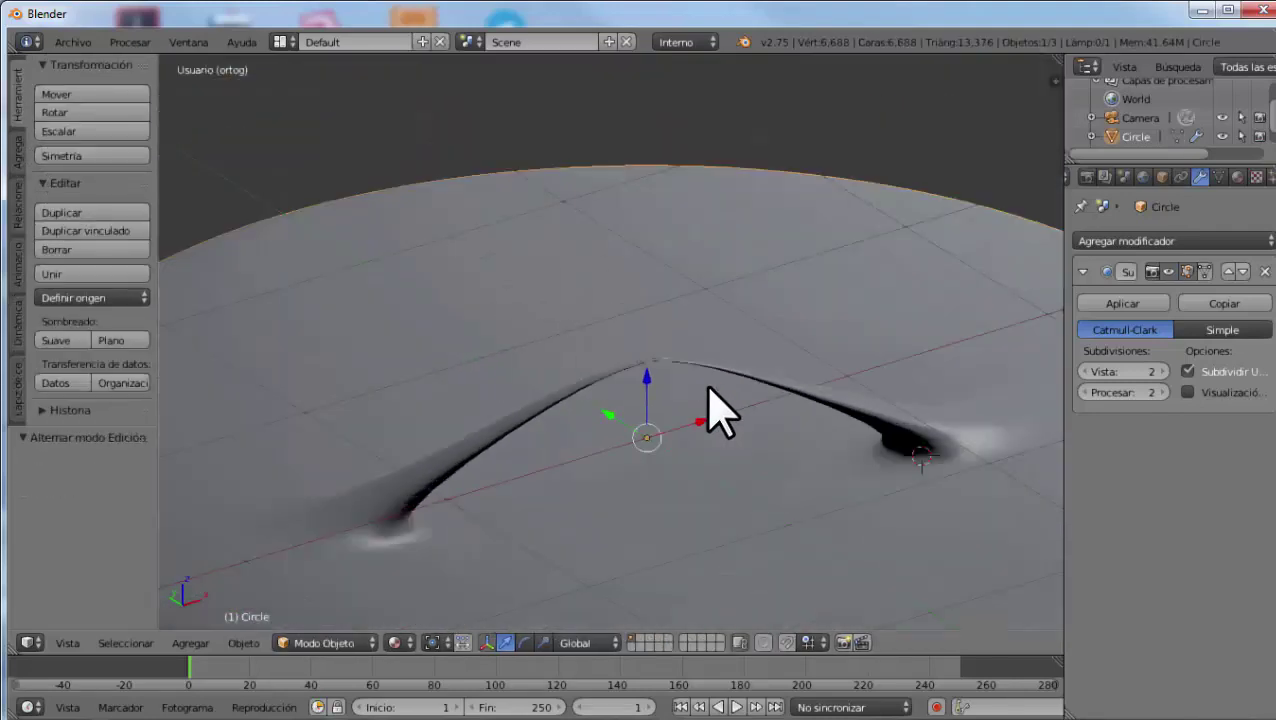
scroll(710, 408, down, 2)
mouse_move(720, 407)
middle_down()
mouse_move(683, 555)
mouse_move(622, 540)
mouse_move(584, 427)
mouse_move(655, 447)
mouse_move(408, 465)
mouse_move(347, 390)
mouse_move(359, 470)
mouse_move(421, 535)
mouse_move(550, 441)
mouse_move(470, 379)
middle_up()
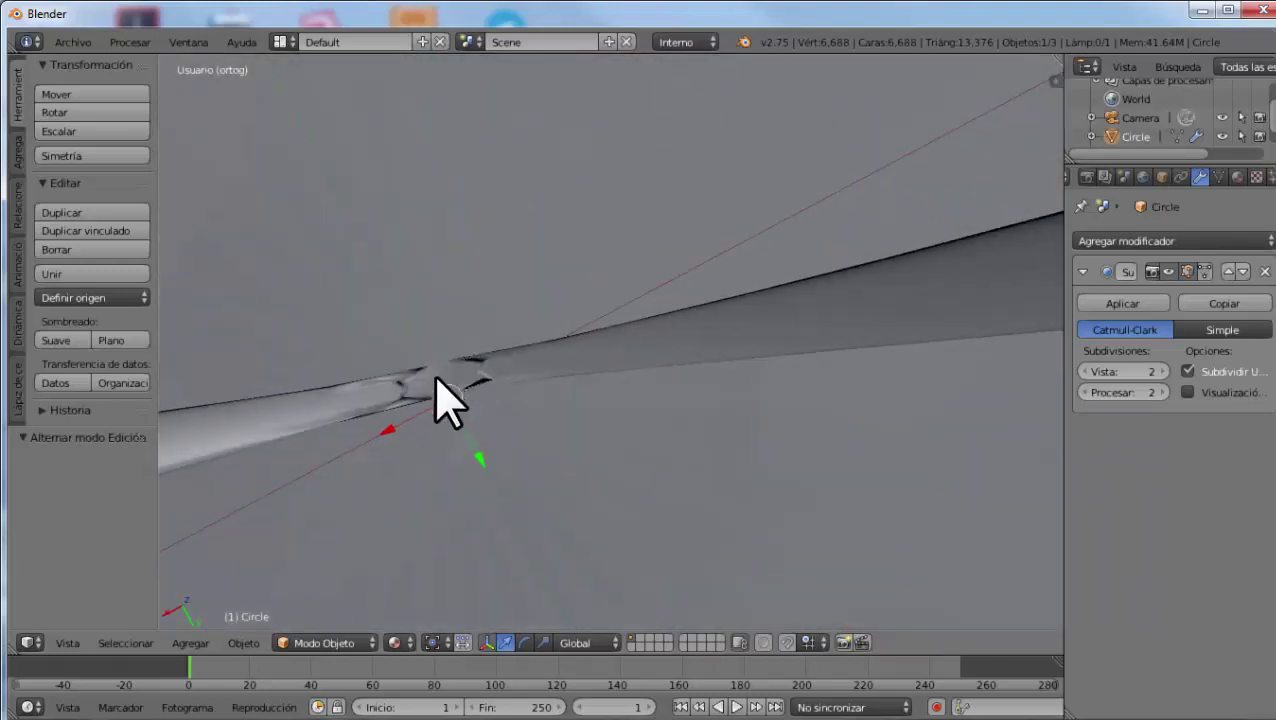
key(Tab)
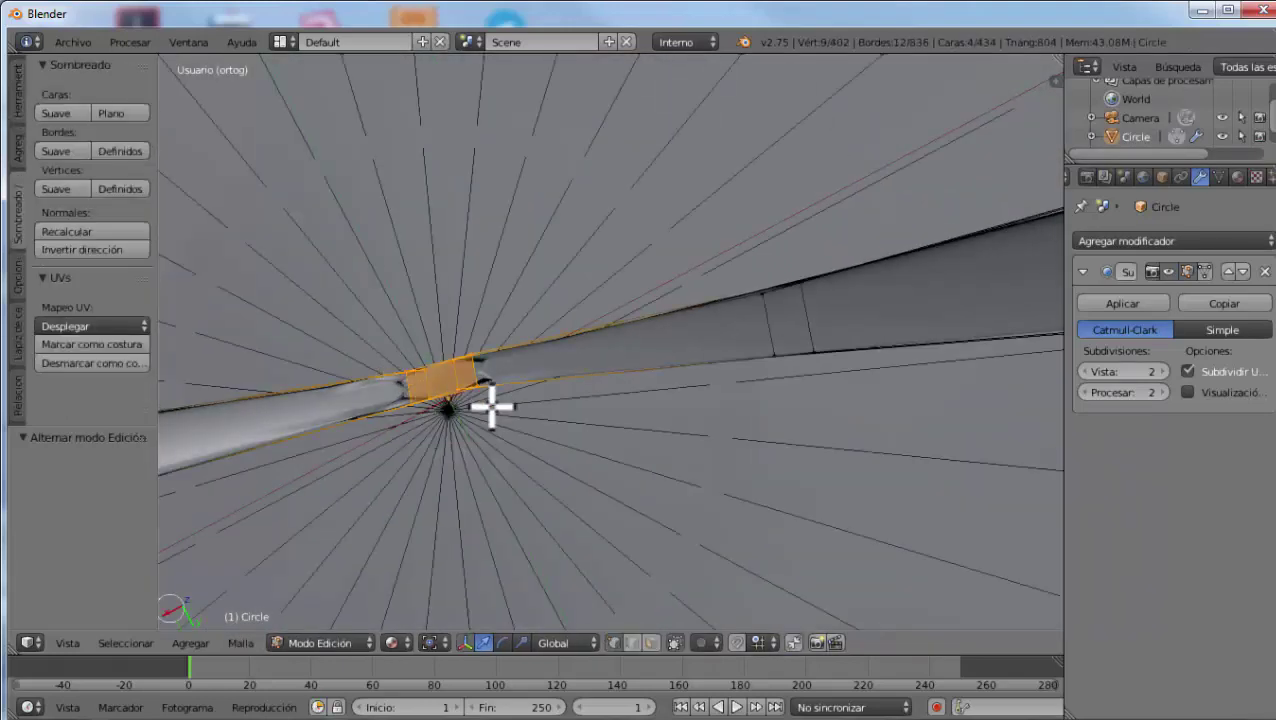
Shrink the seam face slightly and set the pivot point to Bounding Box Center
key(s)
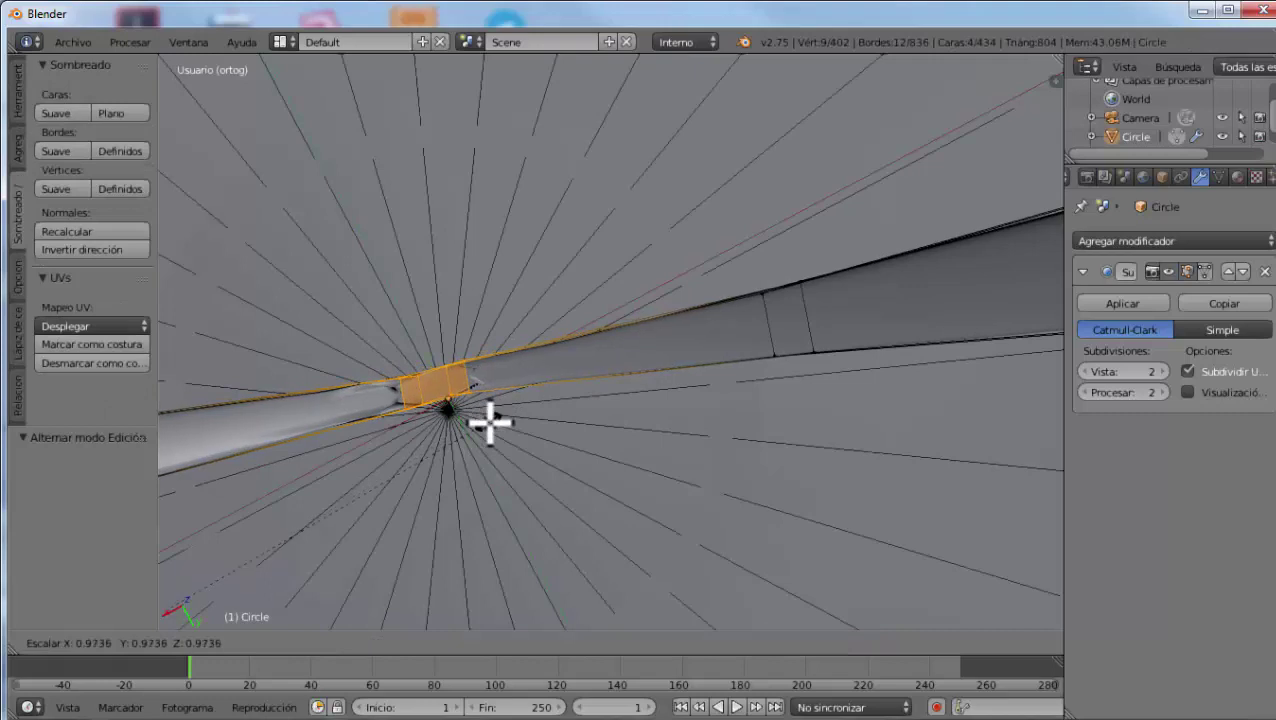
click(489, 424)
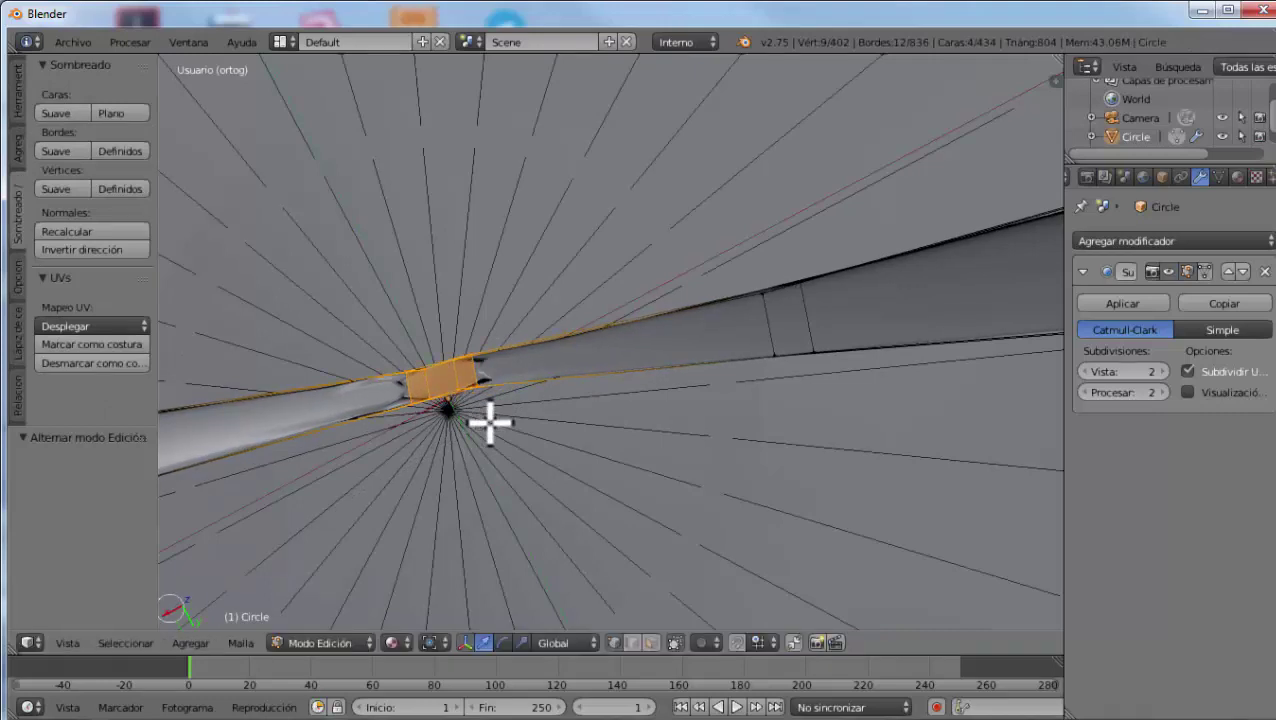
click(430, 645)
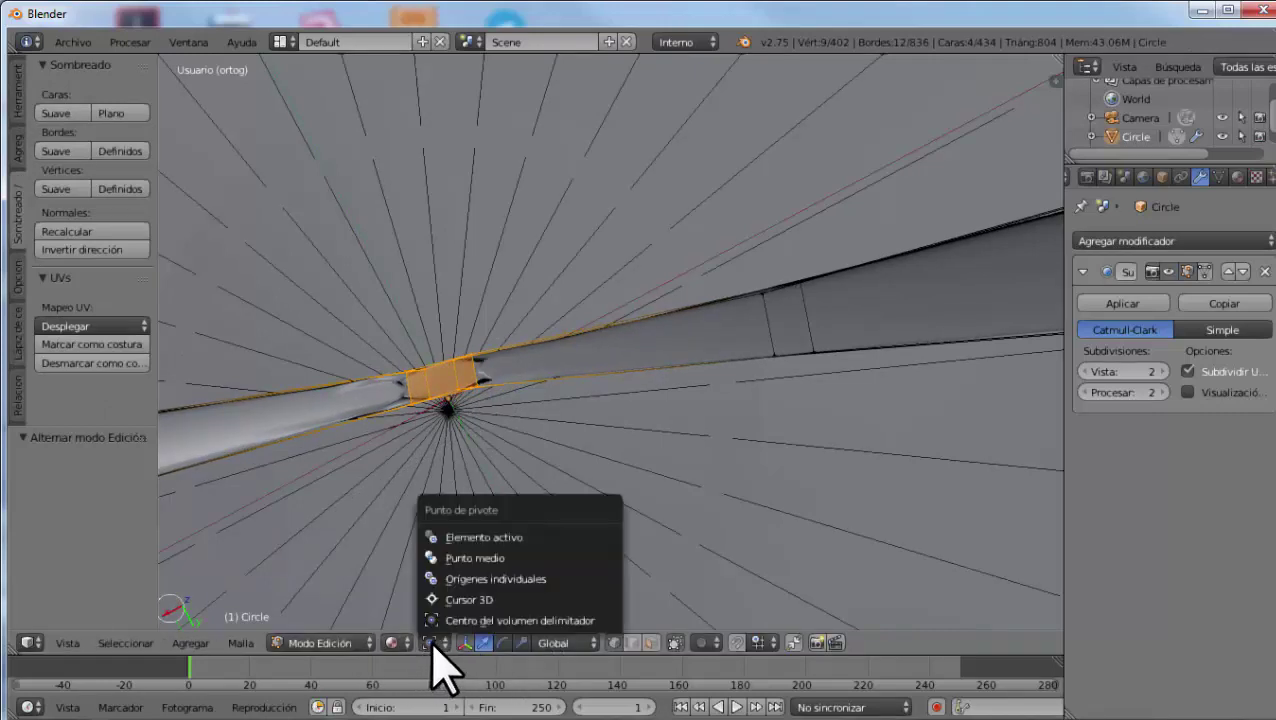
click(450, 620)
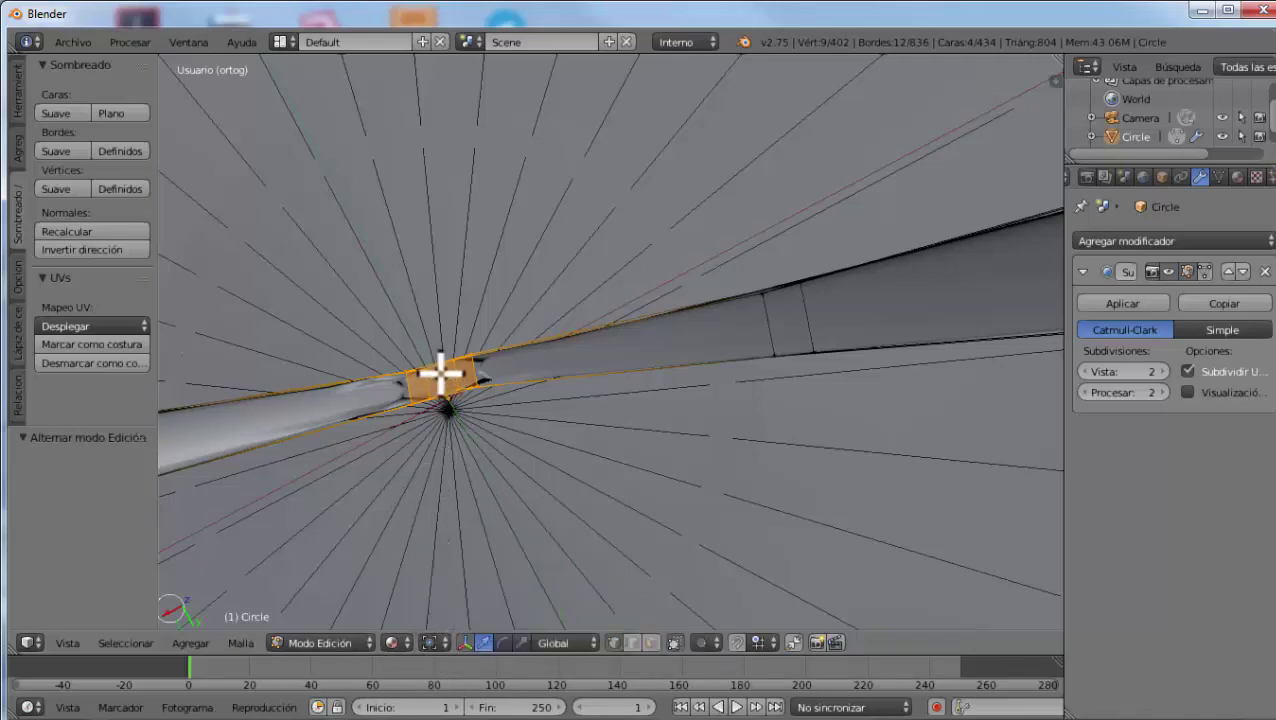
scroll(722, 405, down, 2)
scroll(722, 405, down, 3)
scroll(722, 405, down, 2)
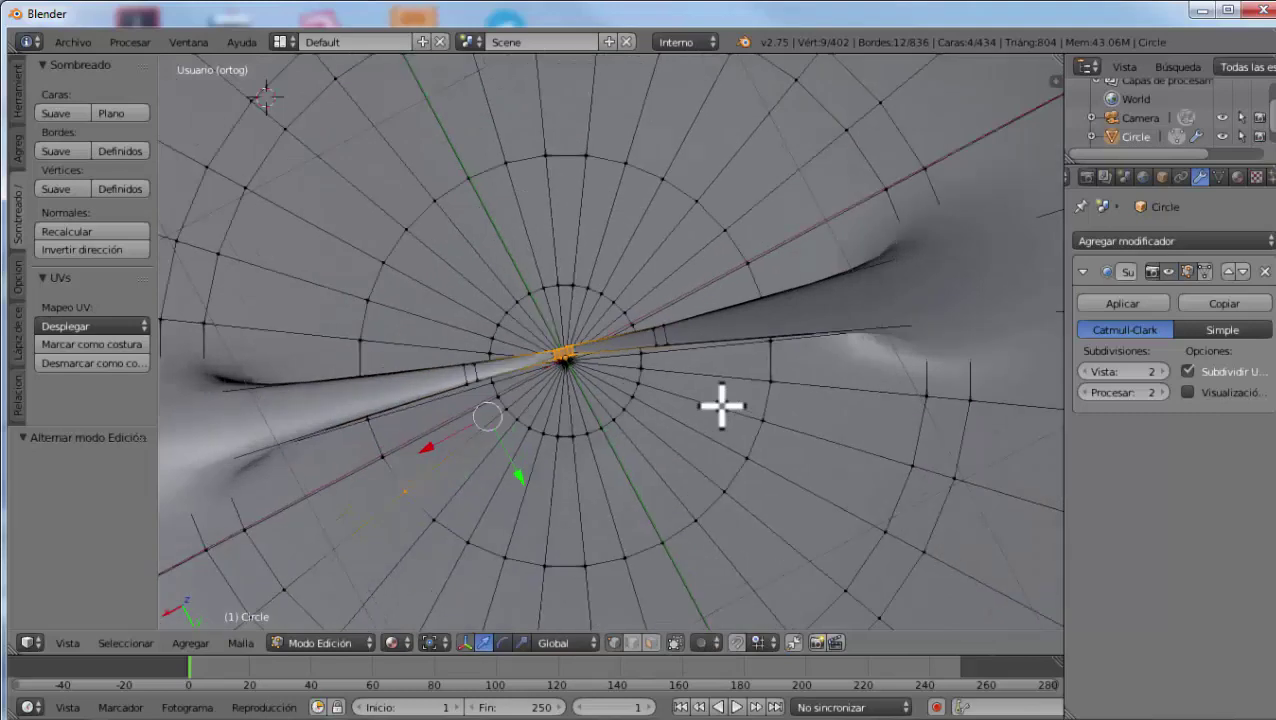
Rotate the shield 16.339° around Z in Object Mode, then return to Edit Mode
key(Tab)
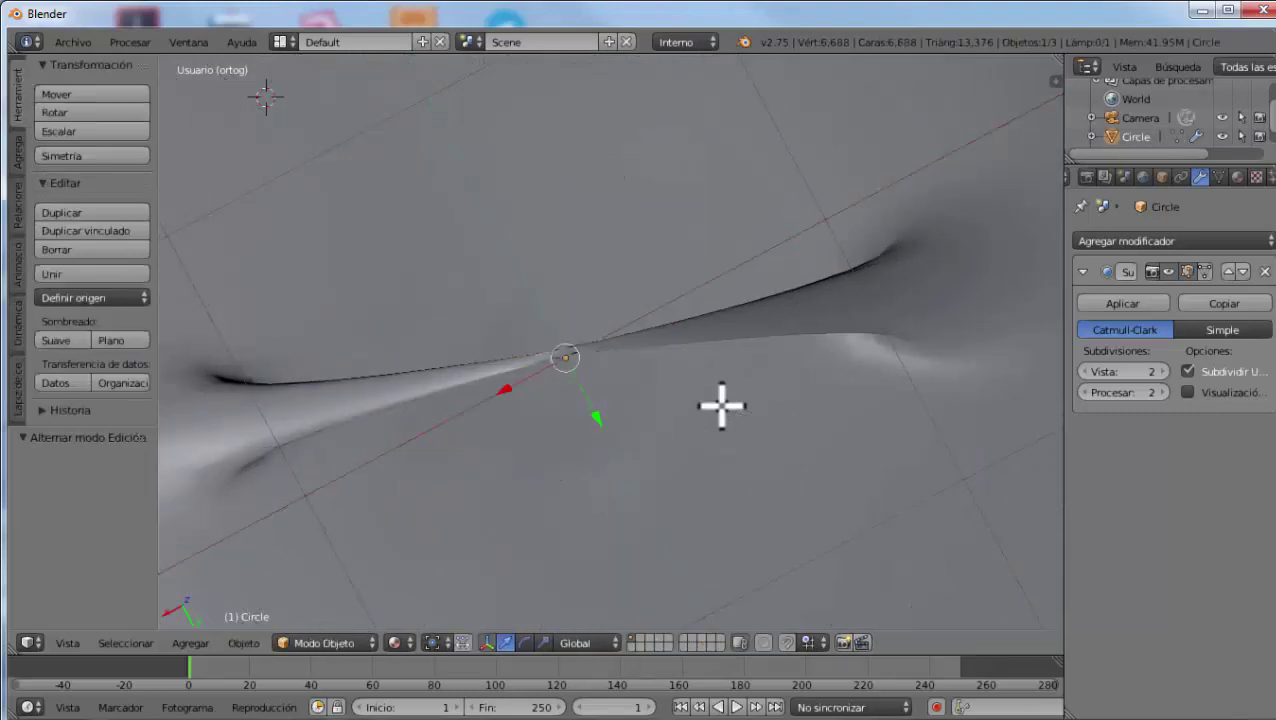
key(r)
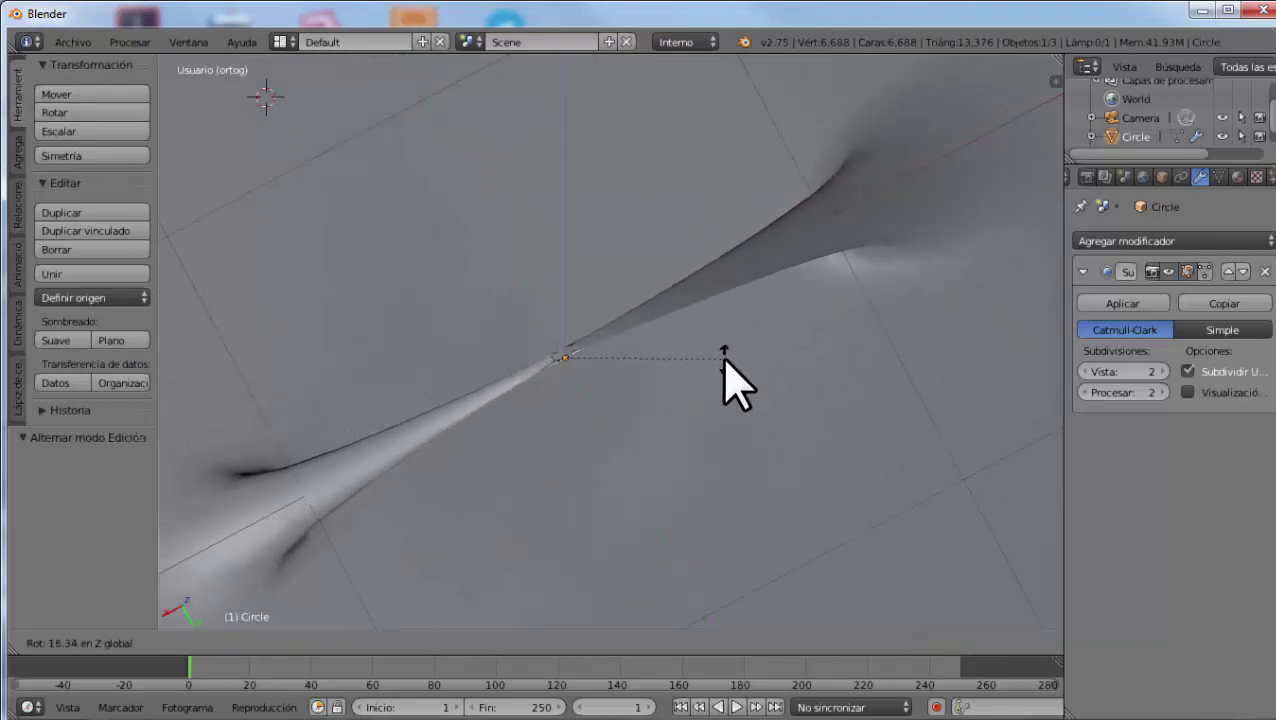
click(724, 360)
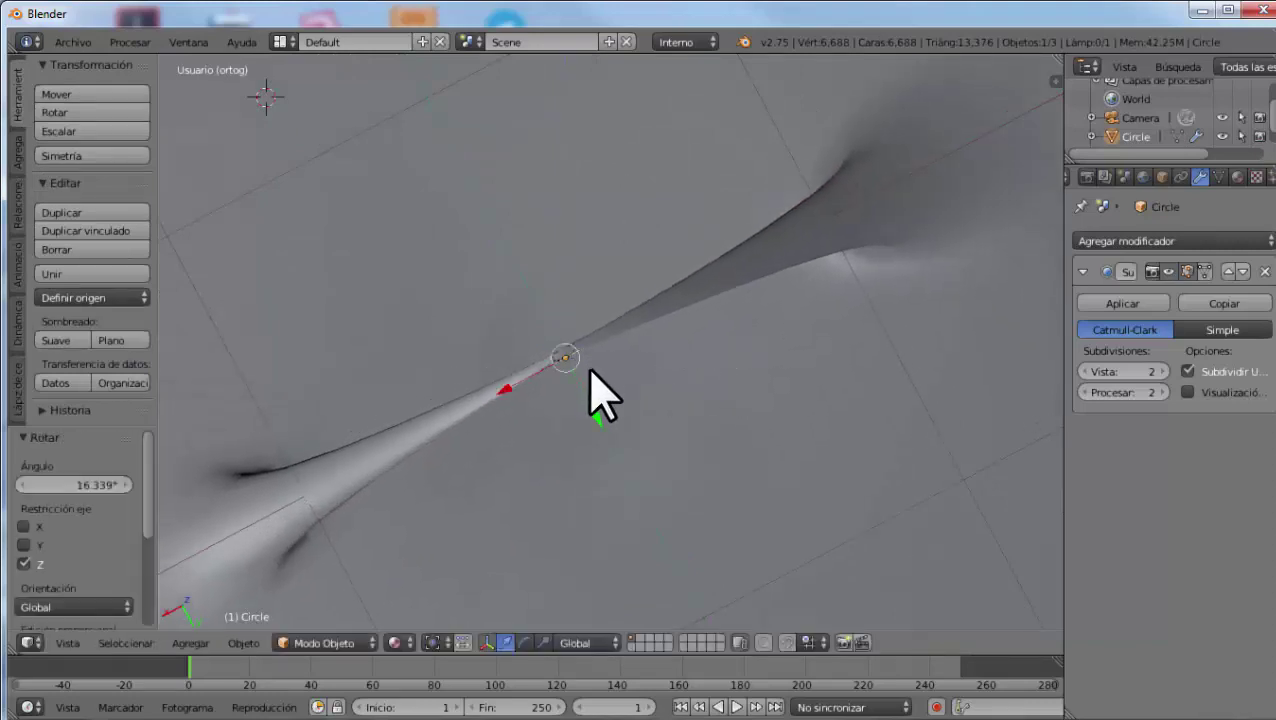
key(Tab)
scroll(598, 393, up, 3)
Scale the seam faces slightly, review the snapping options, and check the smoothed shield
scroll(553, 402, down, 2)
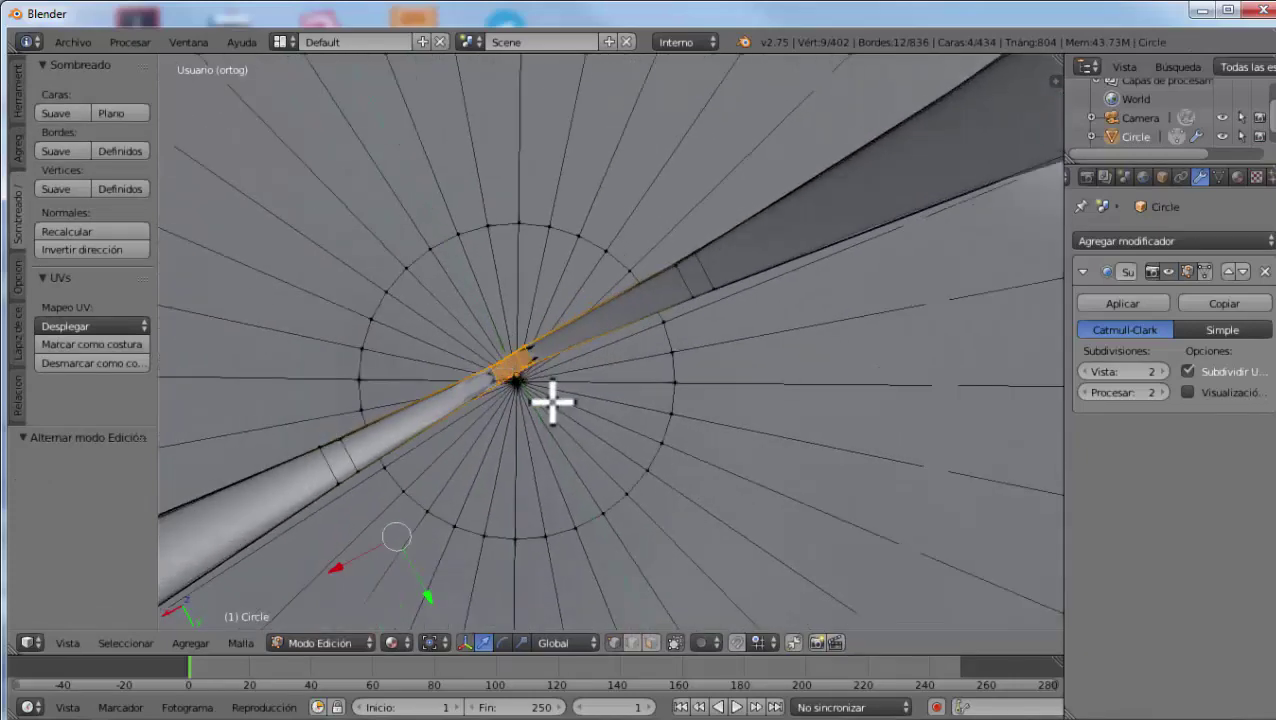
key(s)
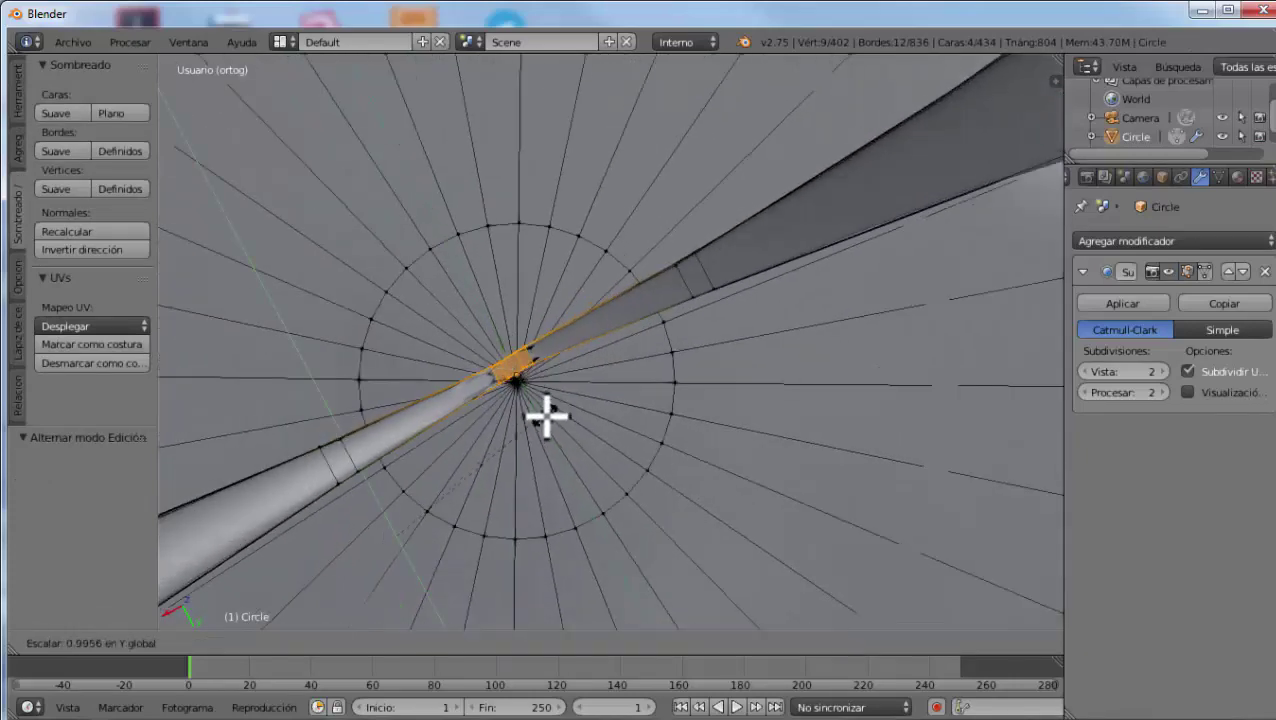
click(610, 458)
scroll(575, 370, up, 1)
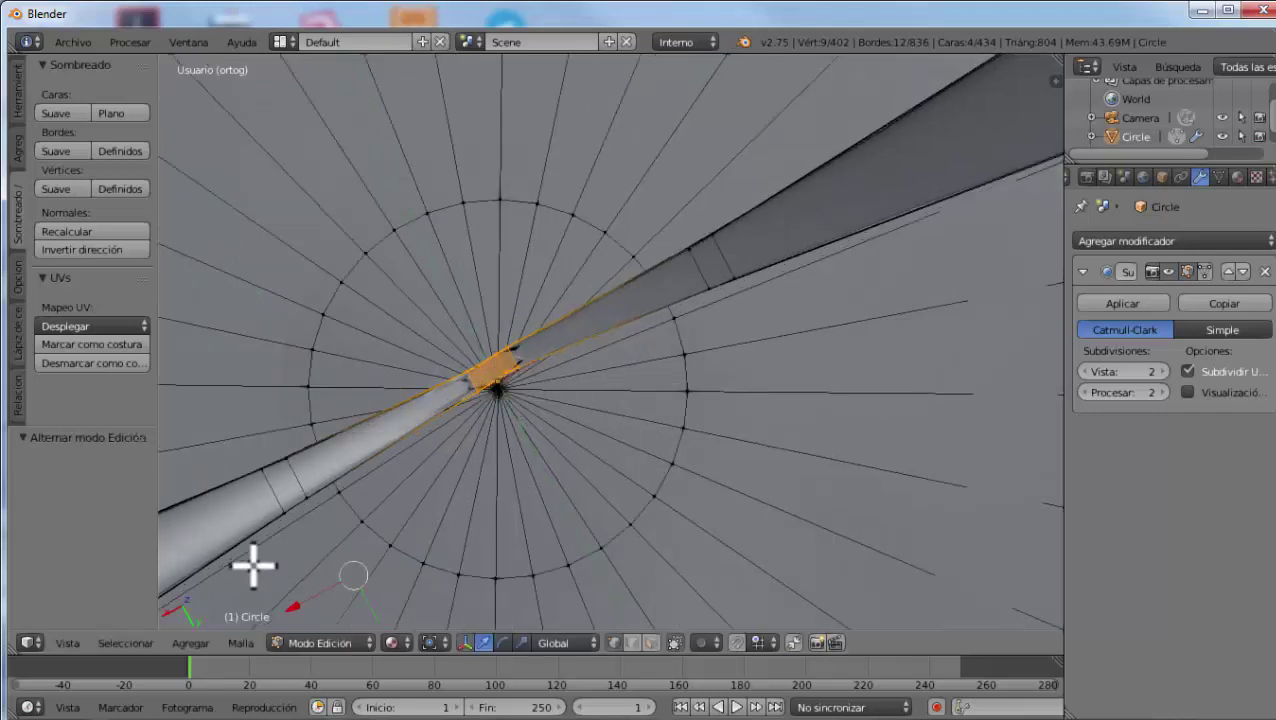
click(240, 643)
scroll(516, 388, down, 1)
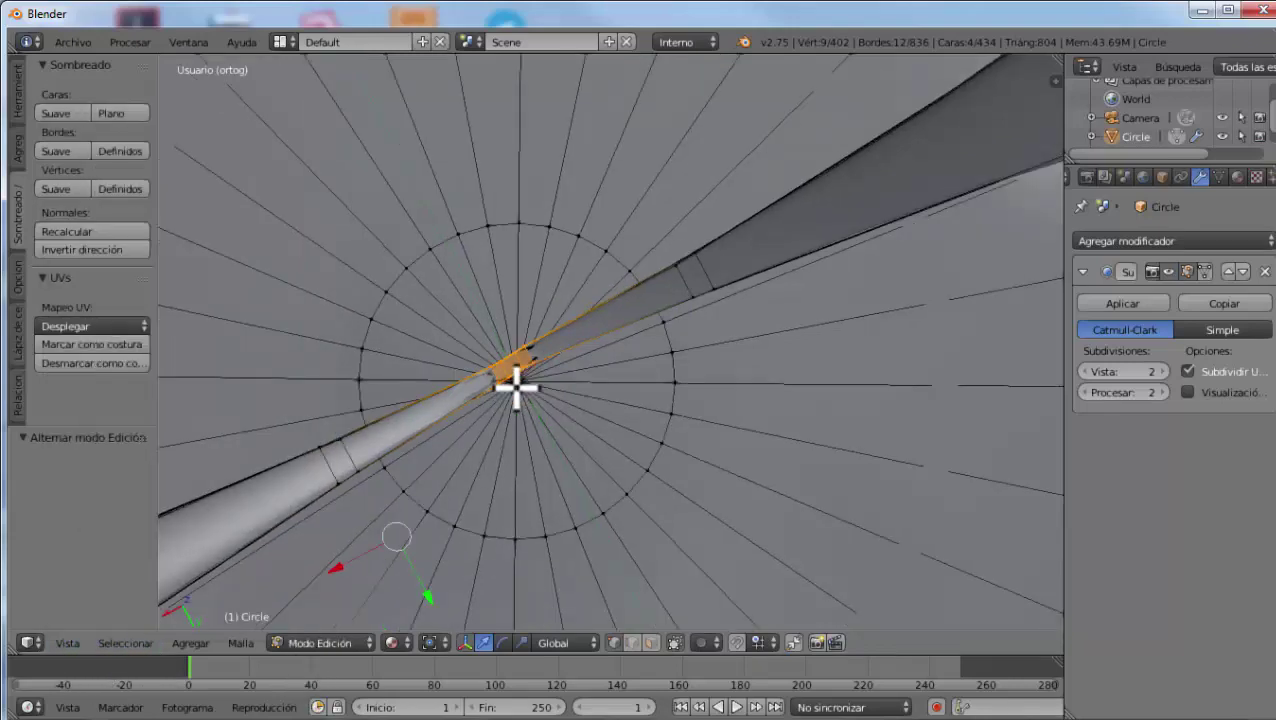
key(Tab)
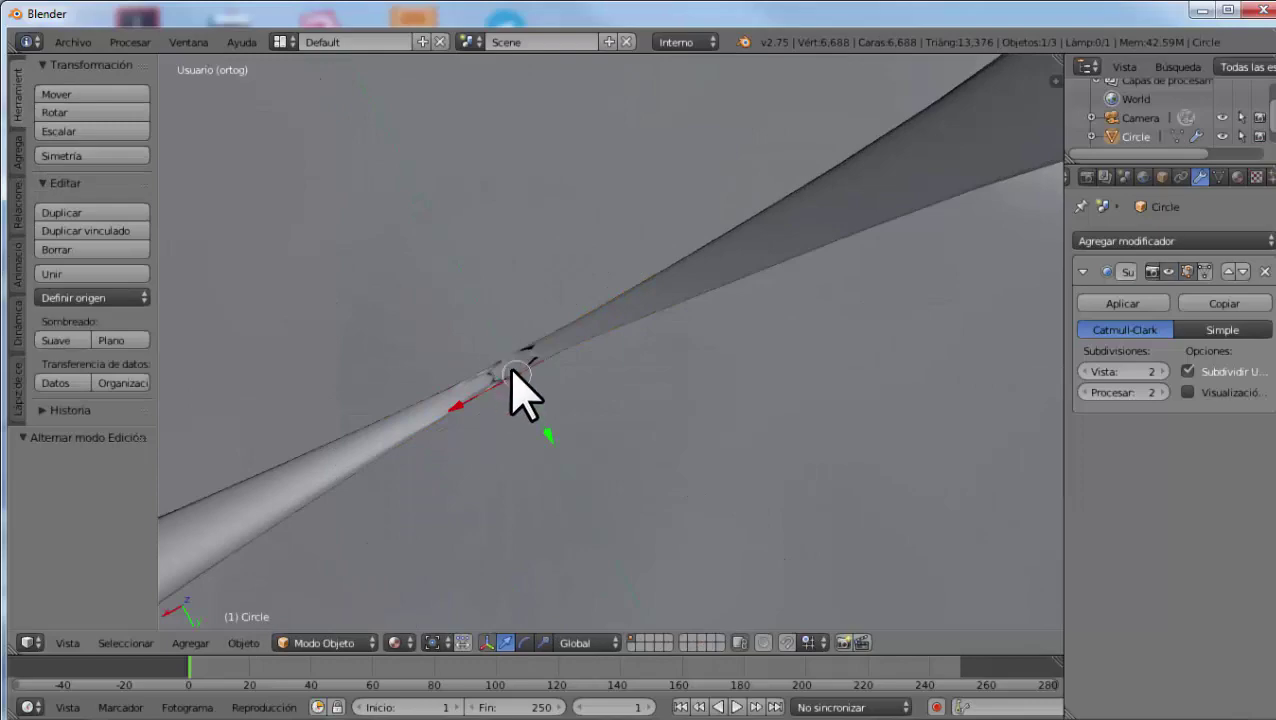
key(Tab)
scroll(487, 373, up, 3)
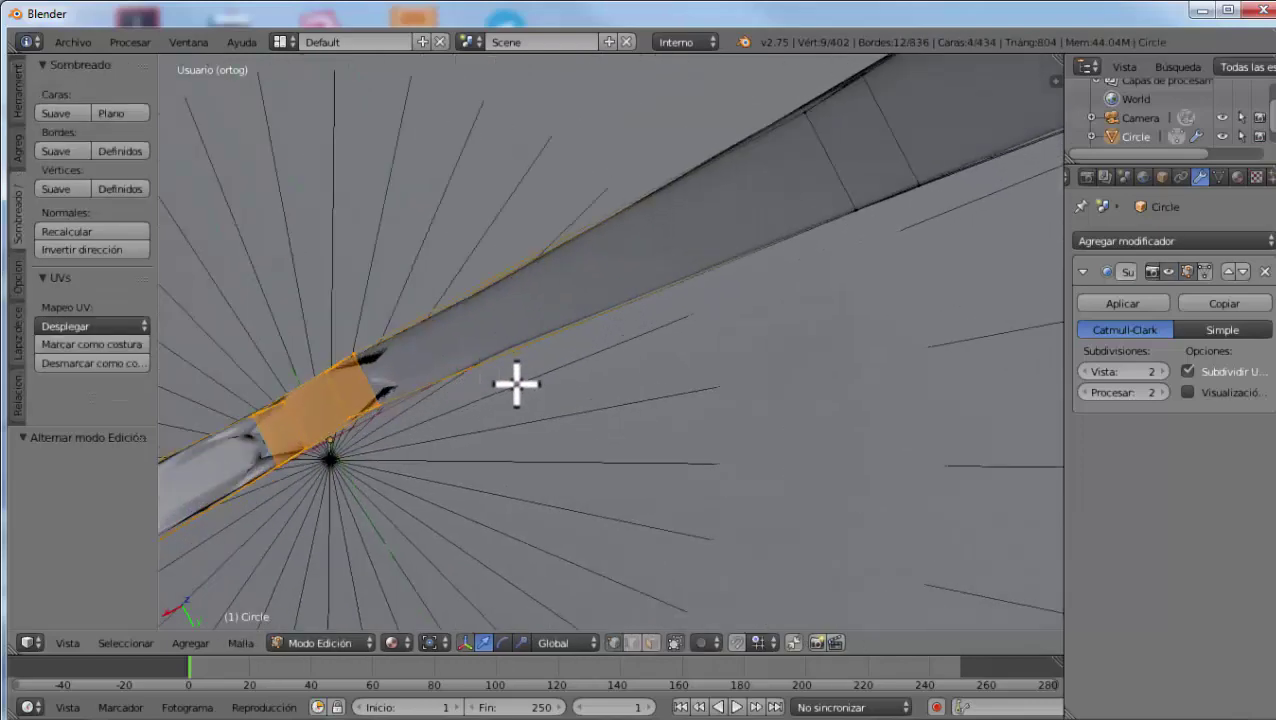
Select the seam's edge vertices along the strip and switch to top view
right_click(350, 418)
mouse_move(359, 441)
middle_down()
mouse_move(353, 347)
mouse_move(339, 421)
middle_up()
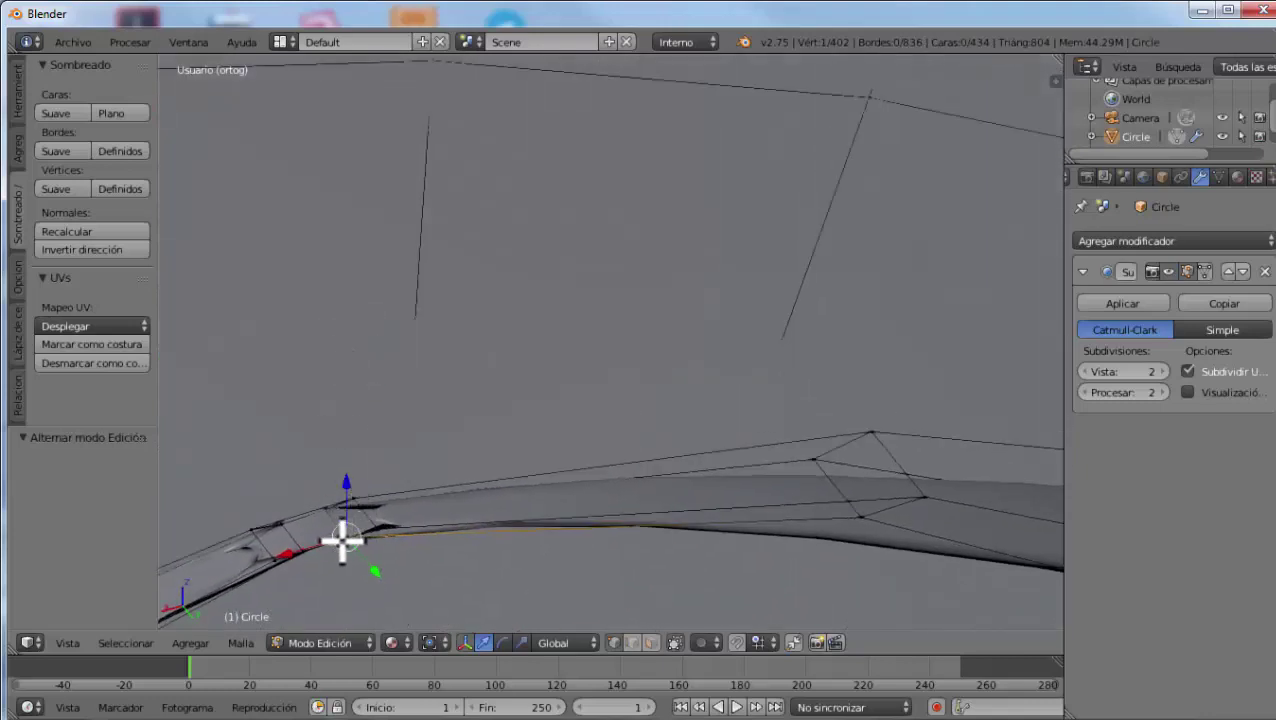
shift+right_click(327, 566)
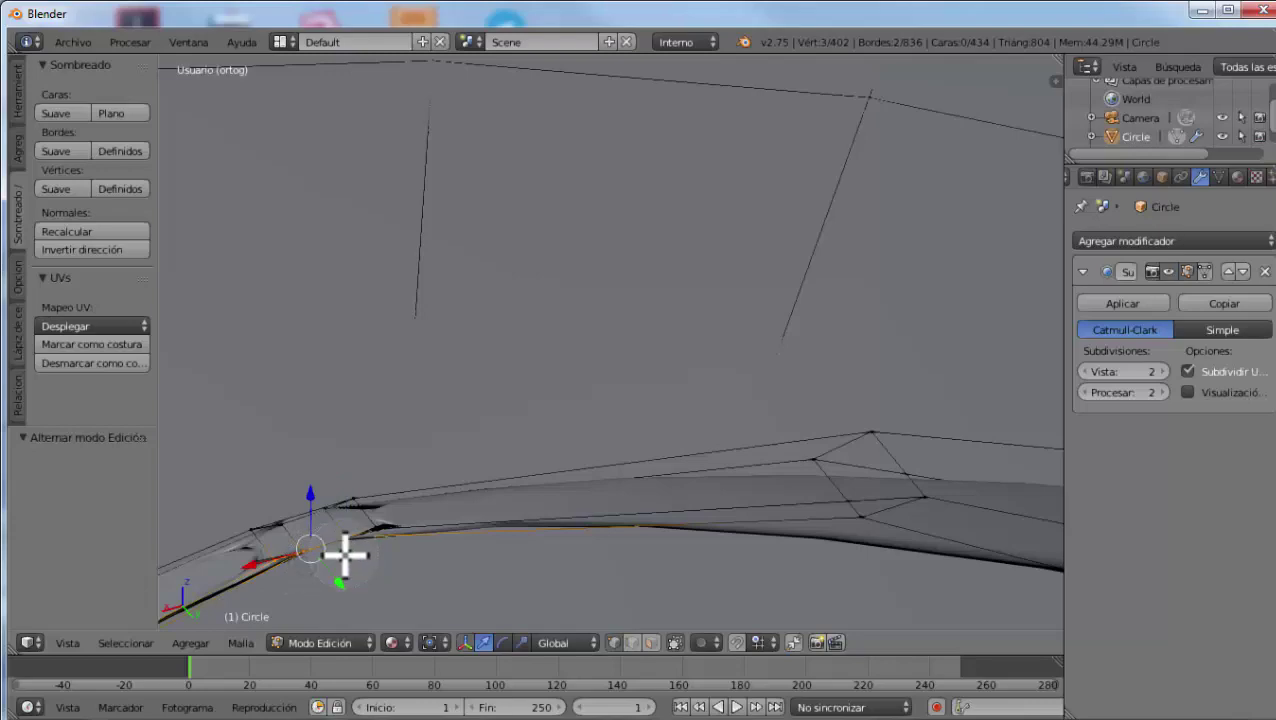
alt+shift+right_click(360, 556)
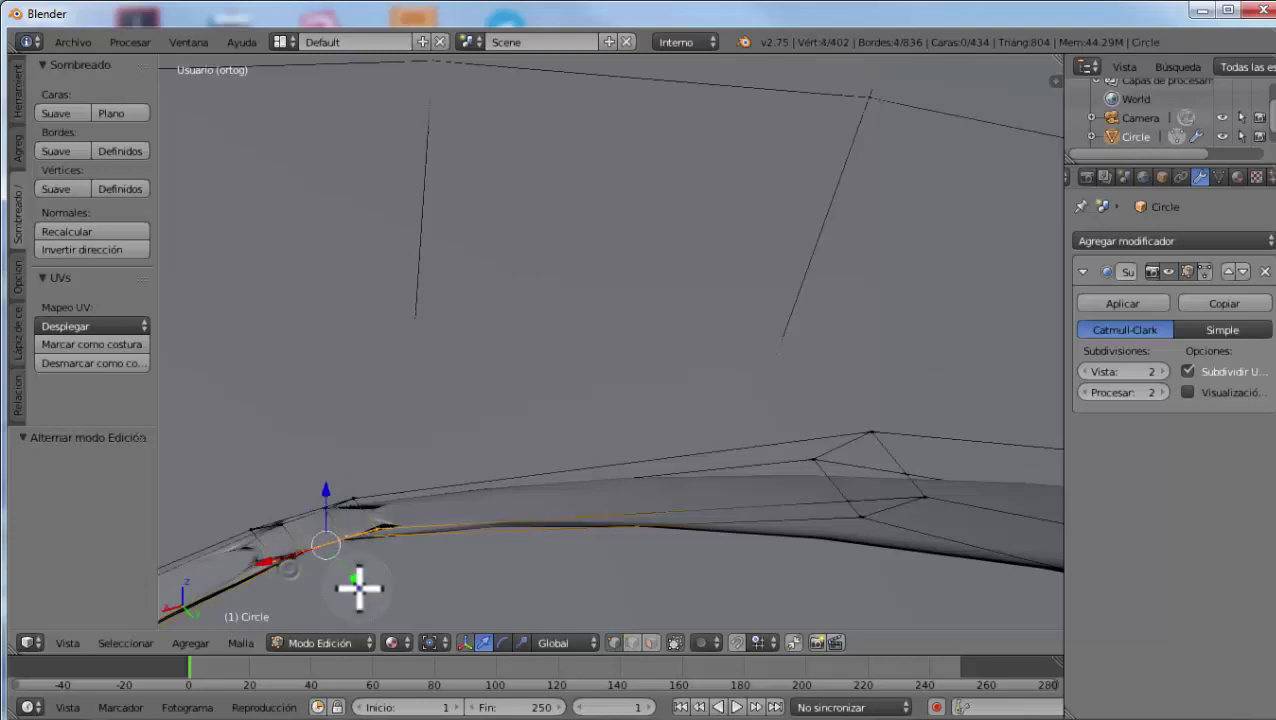
key(KP_7)
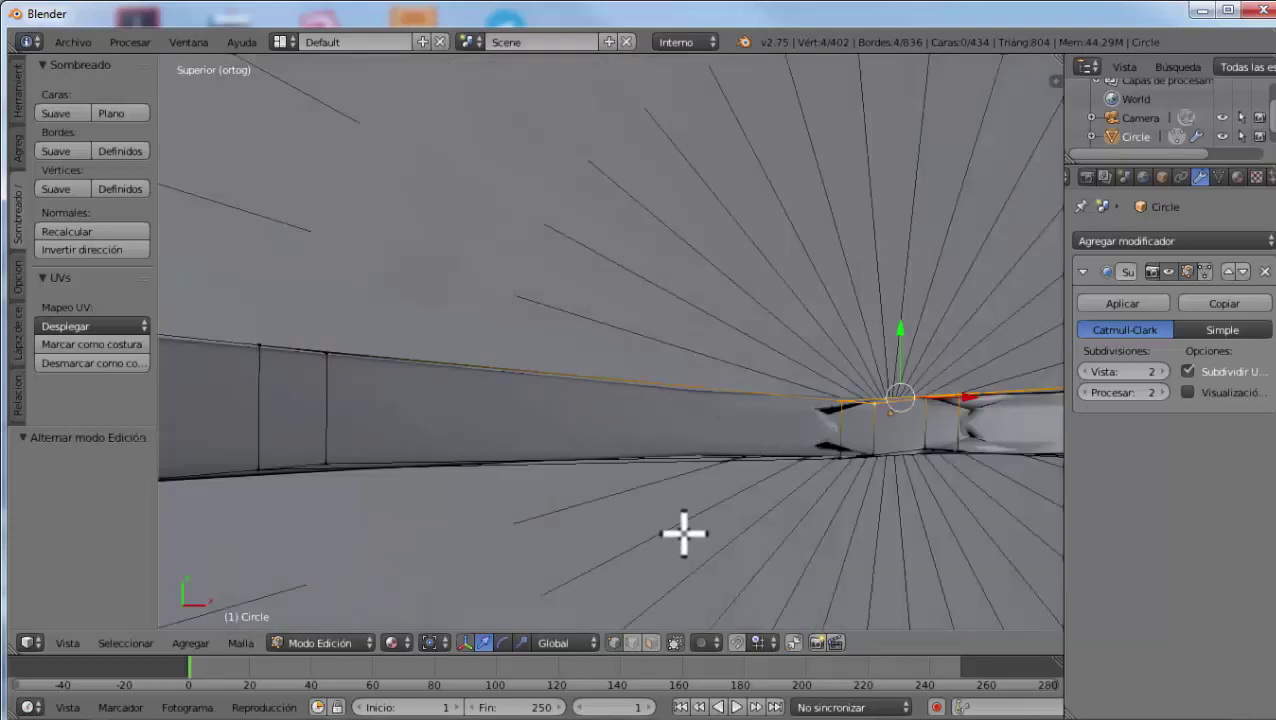
scroll(683, 535, down, 4)
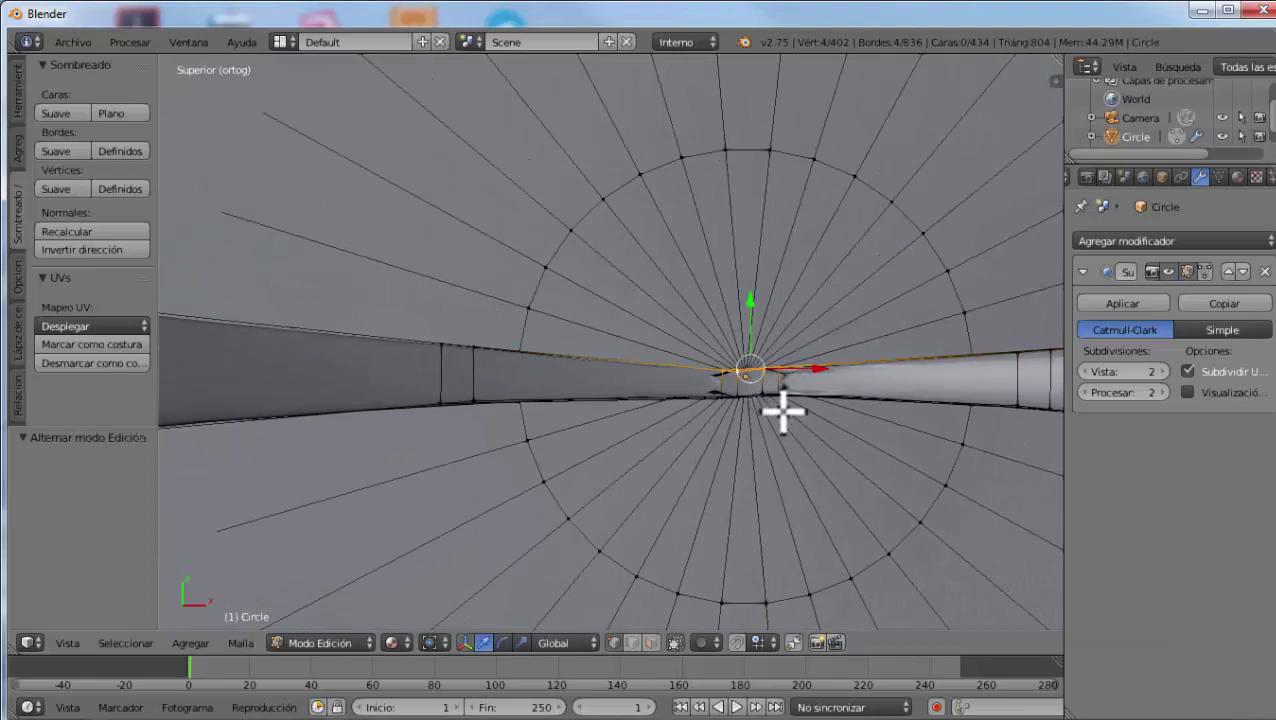
Move the upper seam vertices, then the bottom edge loop by X 0.003, Y -0.009
key(g)
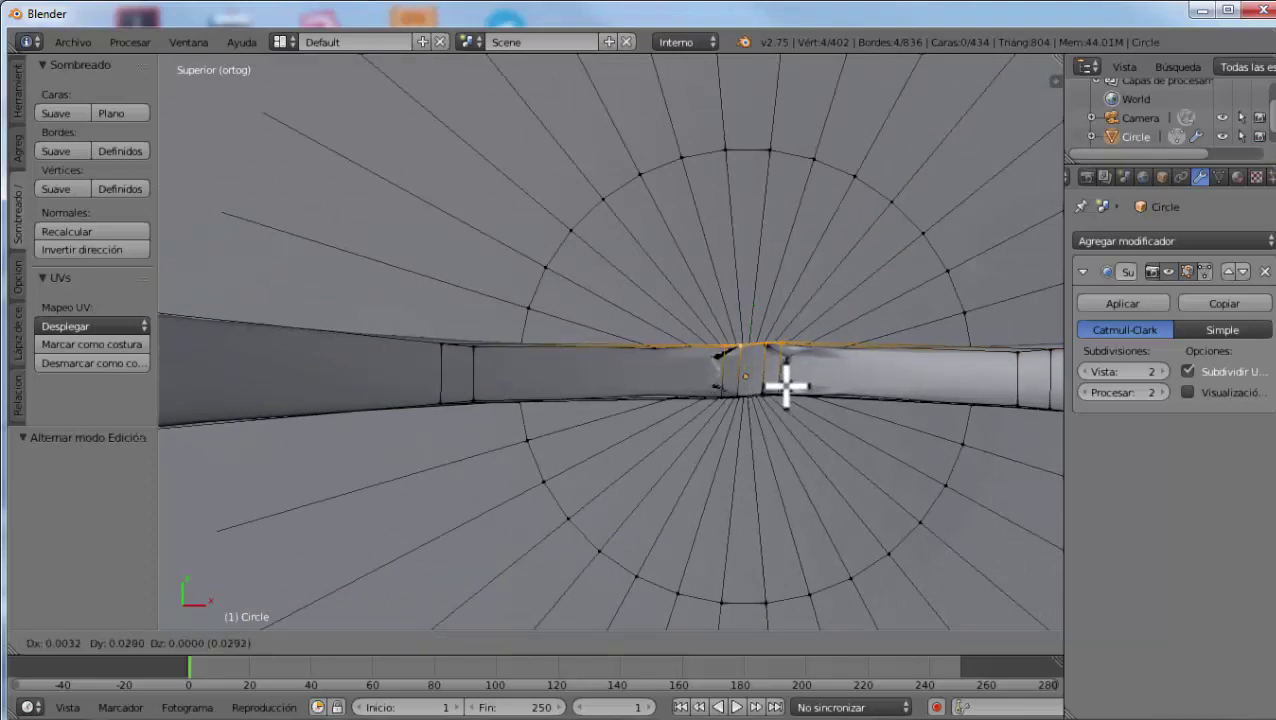
click(786, 385)
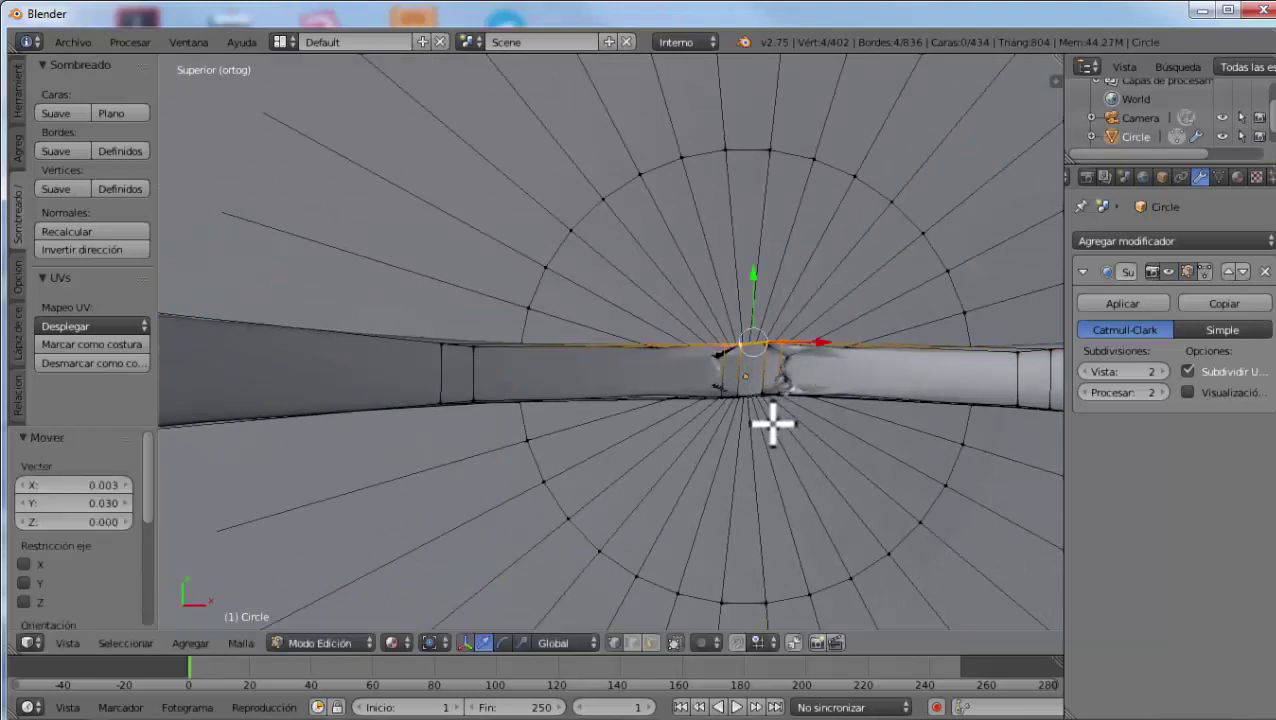
key(a)
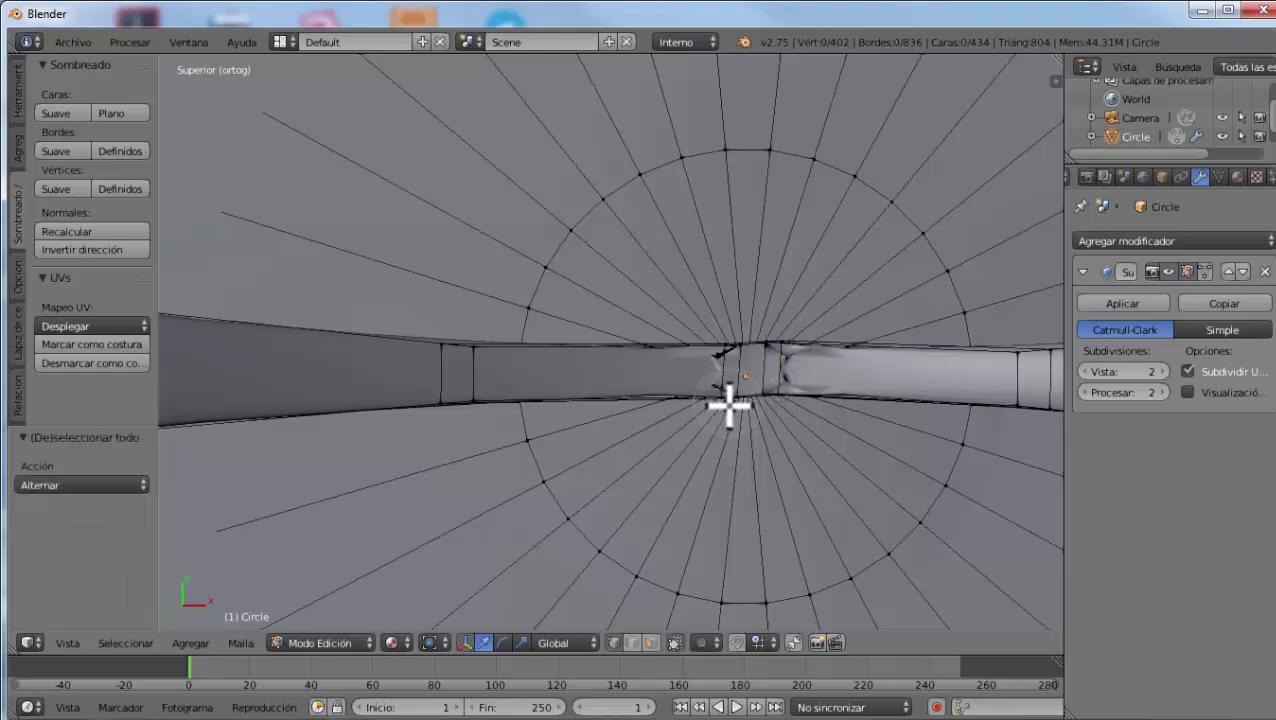
alt+right_click(730, 405)
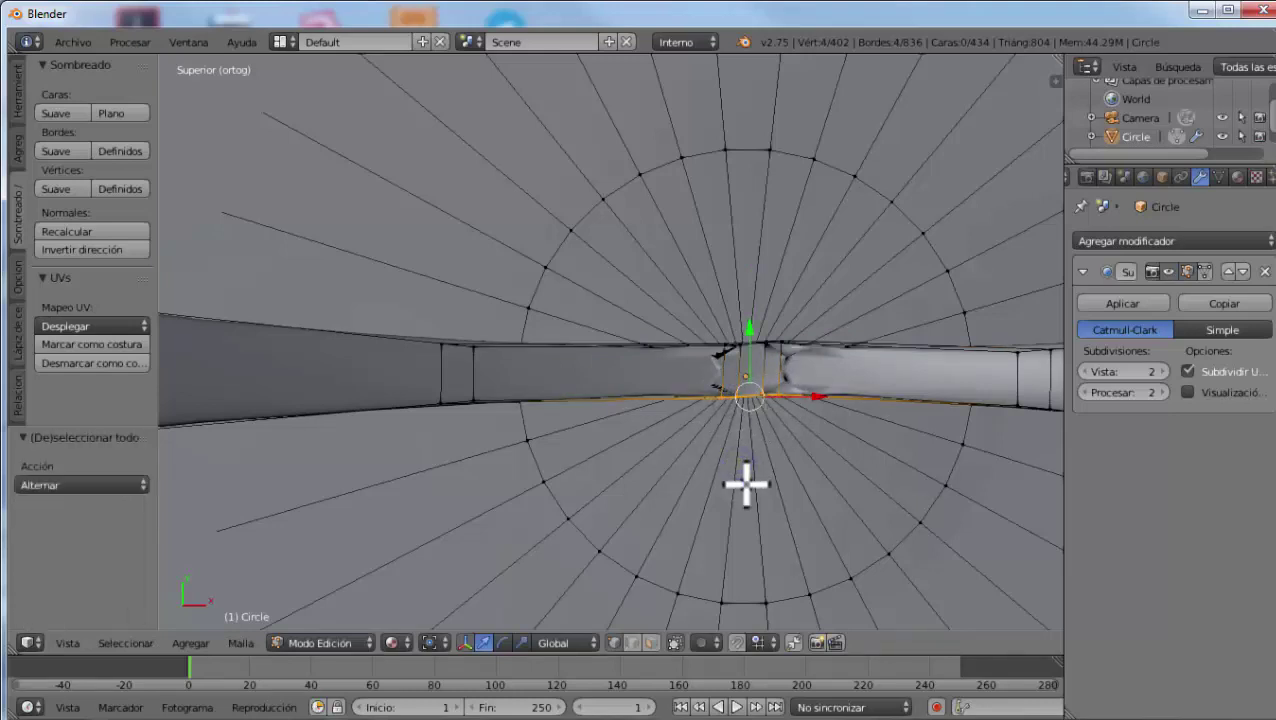
key(g)
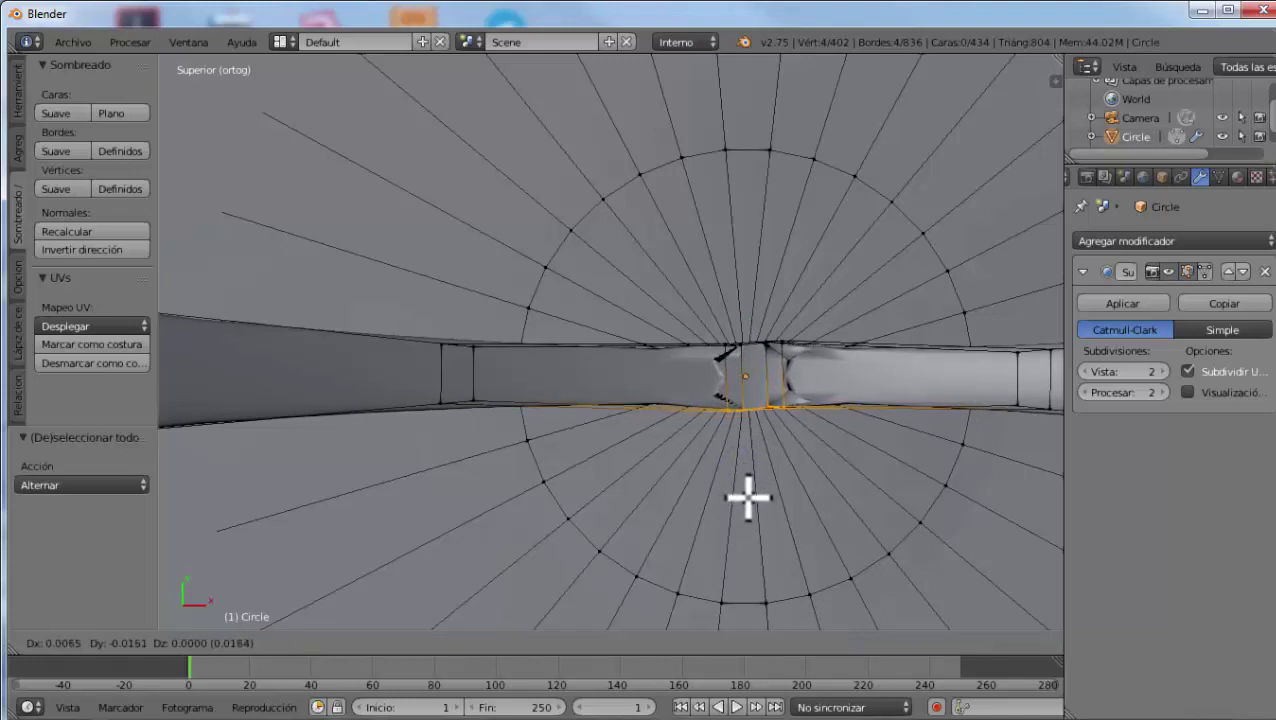
click(748, 492)
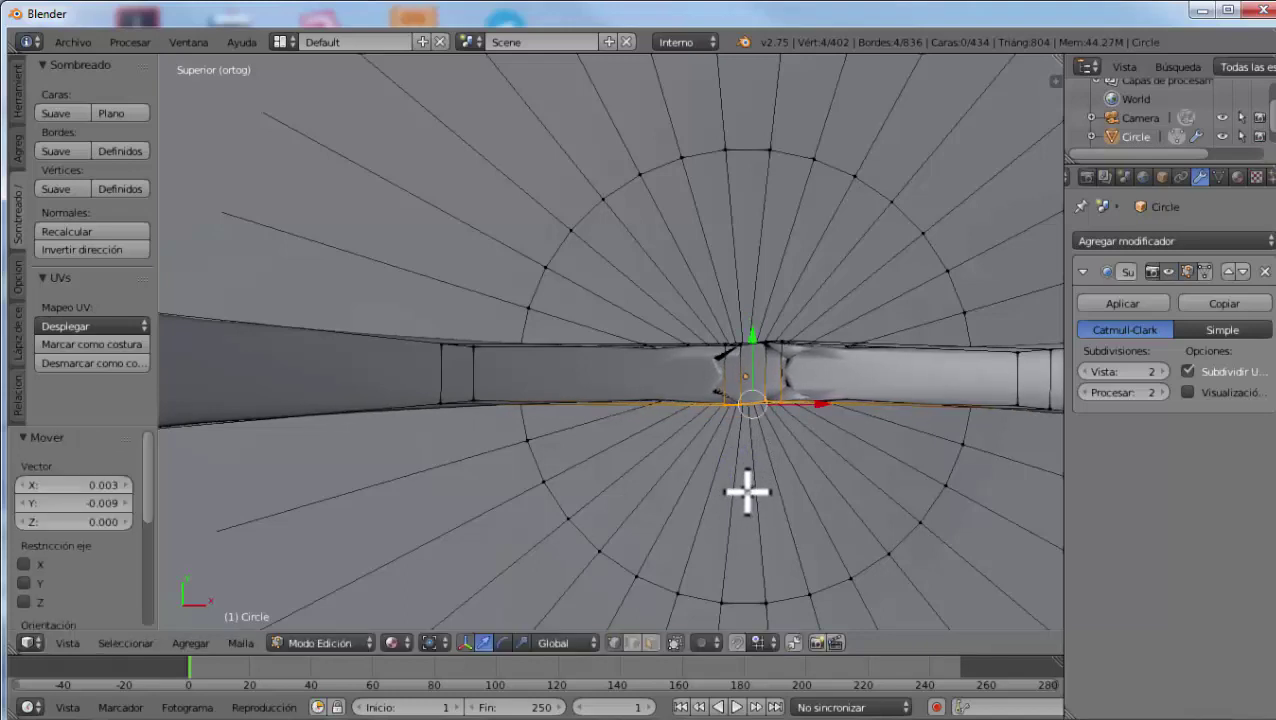
Adjust the seam's peak vertex and lower a second seam vertex along Z
mouse_move(758, 485)
middle_down()
mouse_move(770, 392)
mouse_move(746, 430)
mouse_move(765, 460)
middle_up()
mouse_move(778, 513)
middle_down()
mouse_move(578, 262)
mouse_move(678, 342)
mouse_move(717, 278)
middle_up()
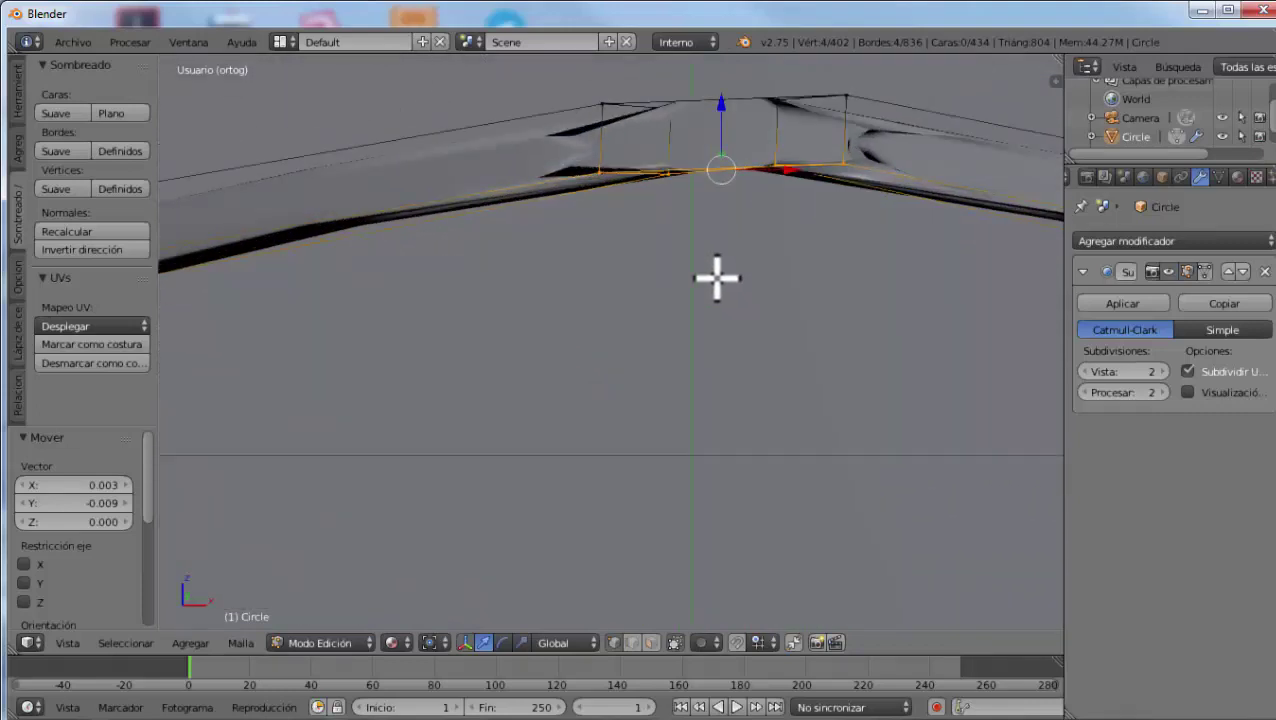
right_click(662, 177)
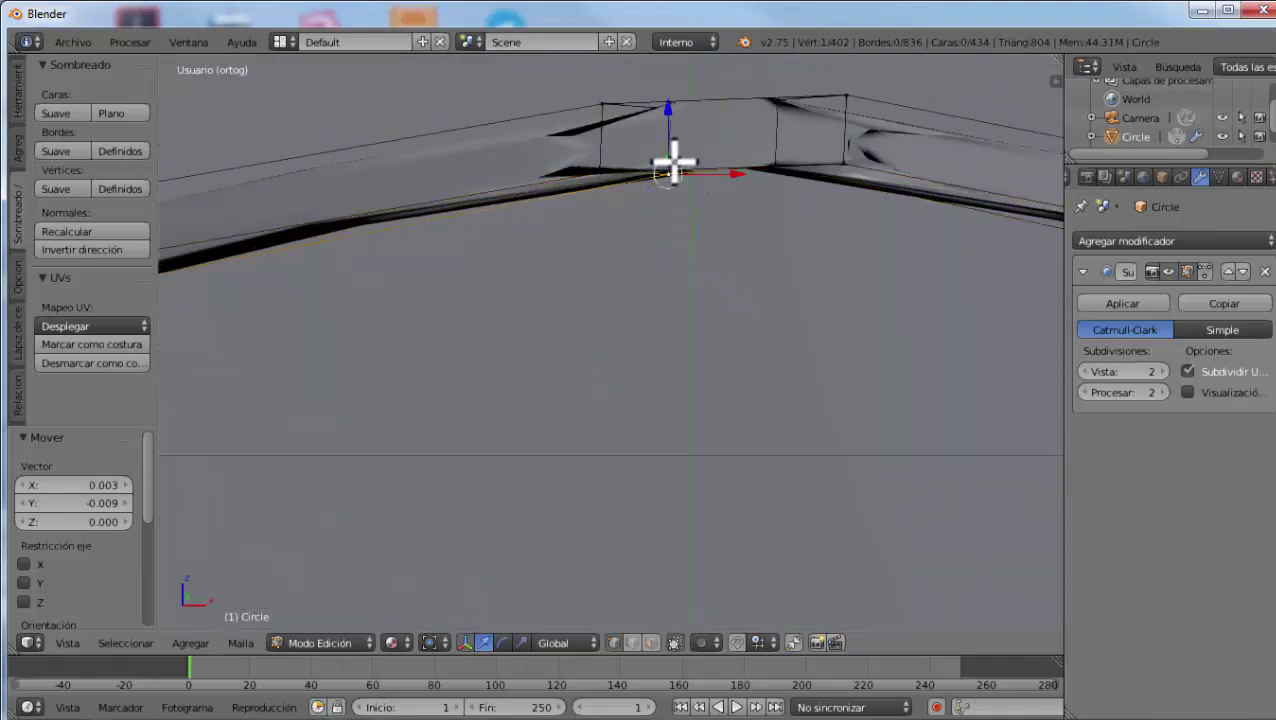
key(g)
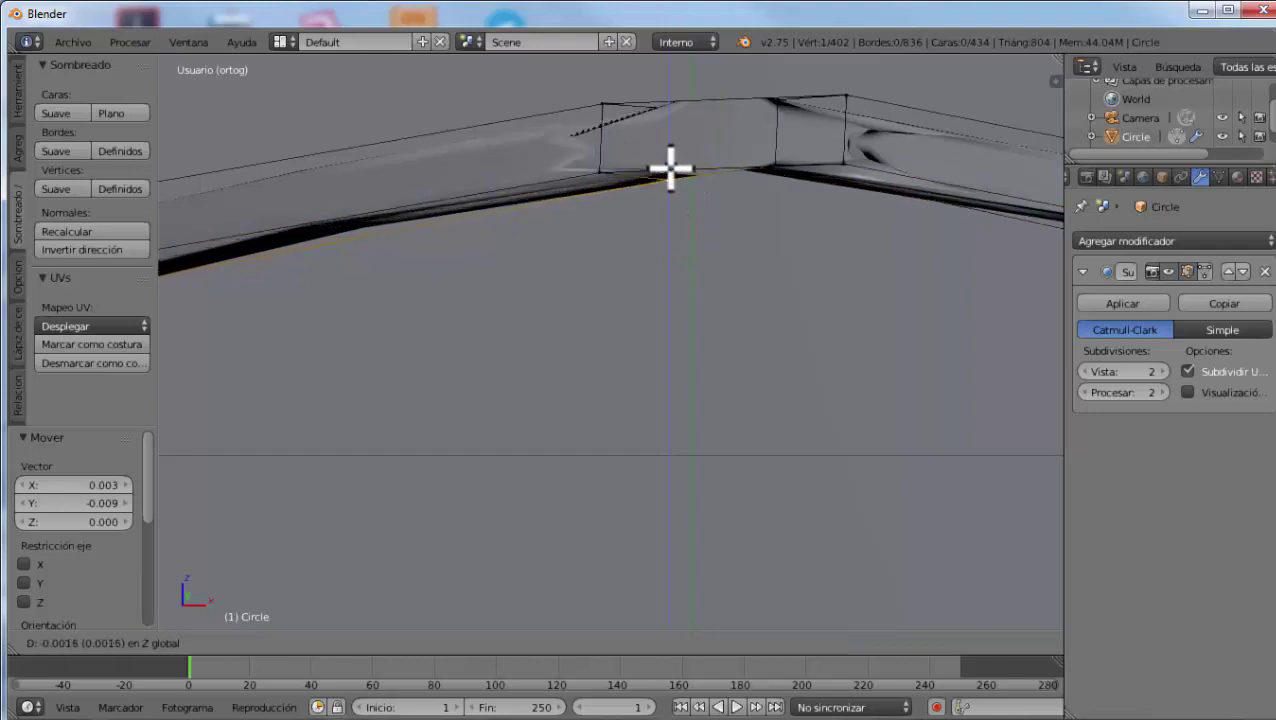
click(670, 174)
right_click(758, 168)
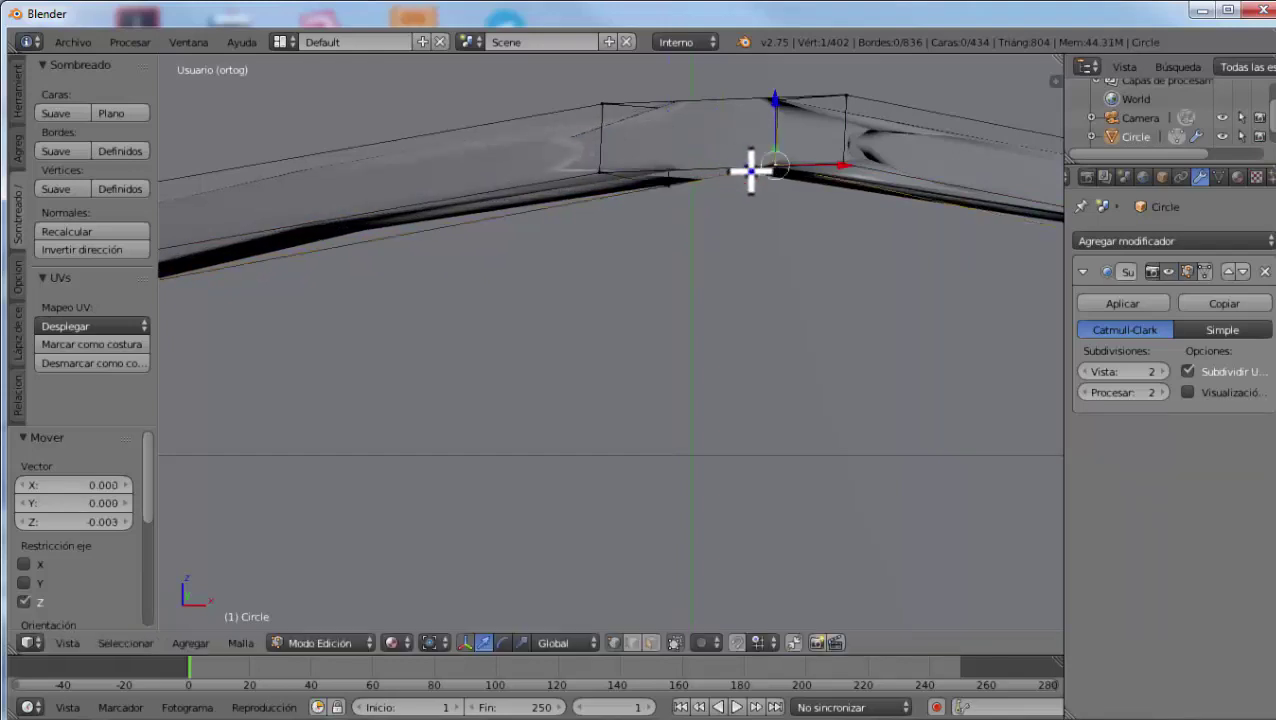
key(g)
key(z)
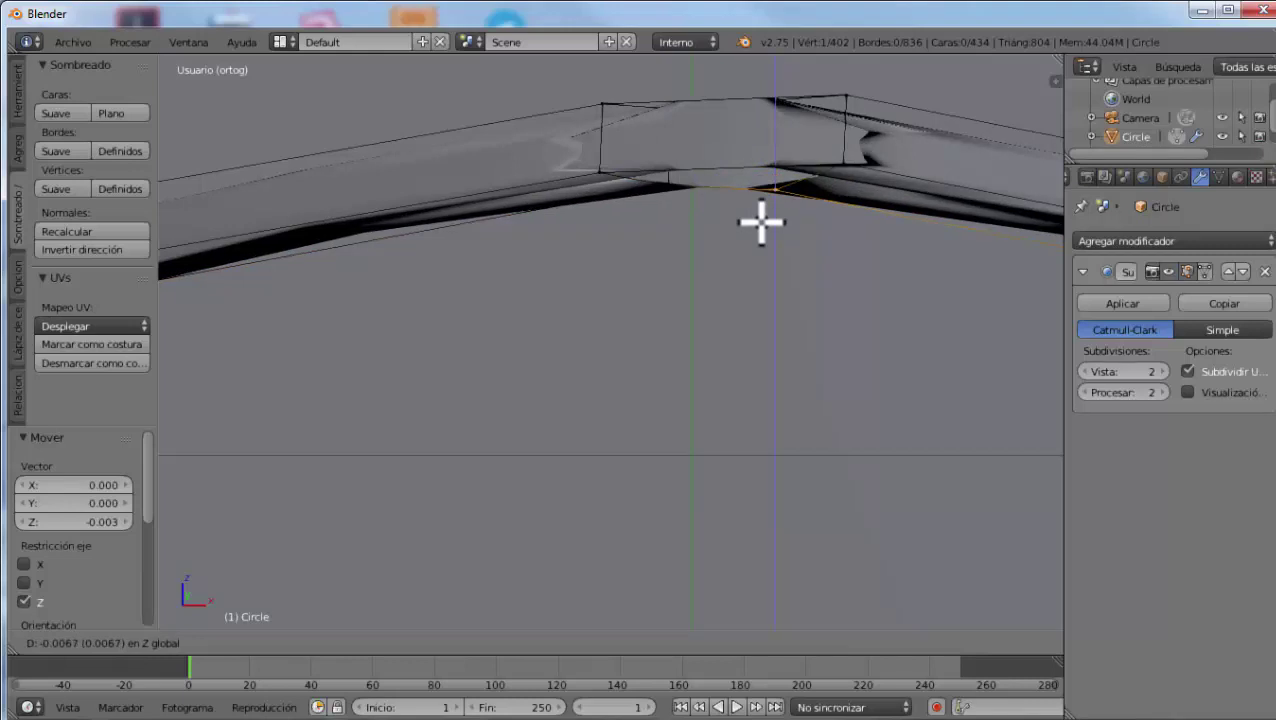
click(762, 224)
mouse_move(761, 219)
middle_down()
mouse_move(735, 211)
mouse_move(761, 196)
mouse_move(805, 217)
mouse_move(775, 197)
mouse_move(726, 202)
mouse_move(735, 191)
mouse_move(769, 235)
mouse_move(765, 220)
middle_up()
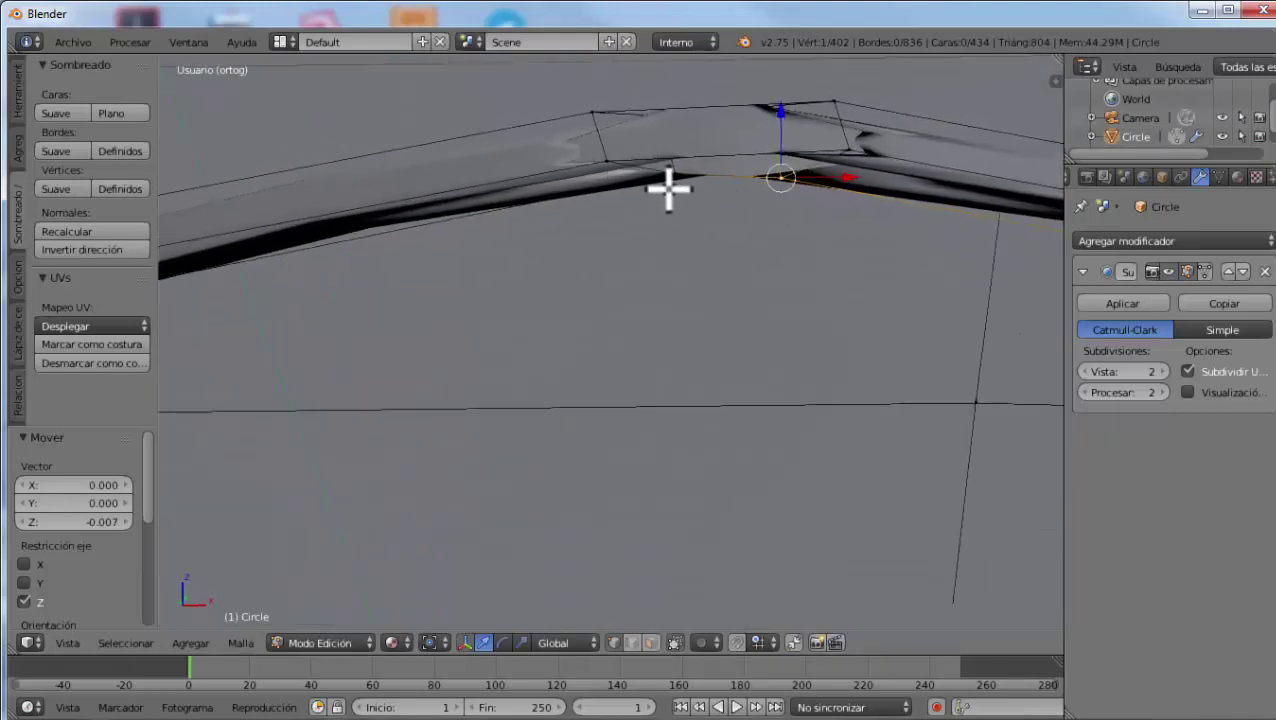
Shift the two neighbouring seam vertices -0.017 and 0.017 along X
right_click(686, 183)
key(g)
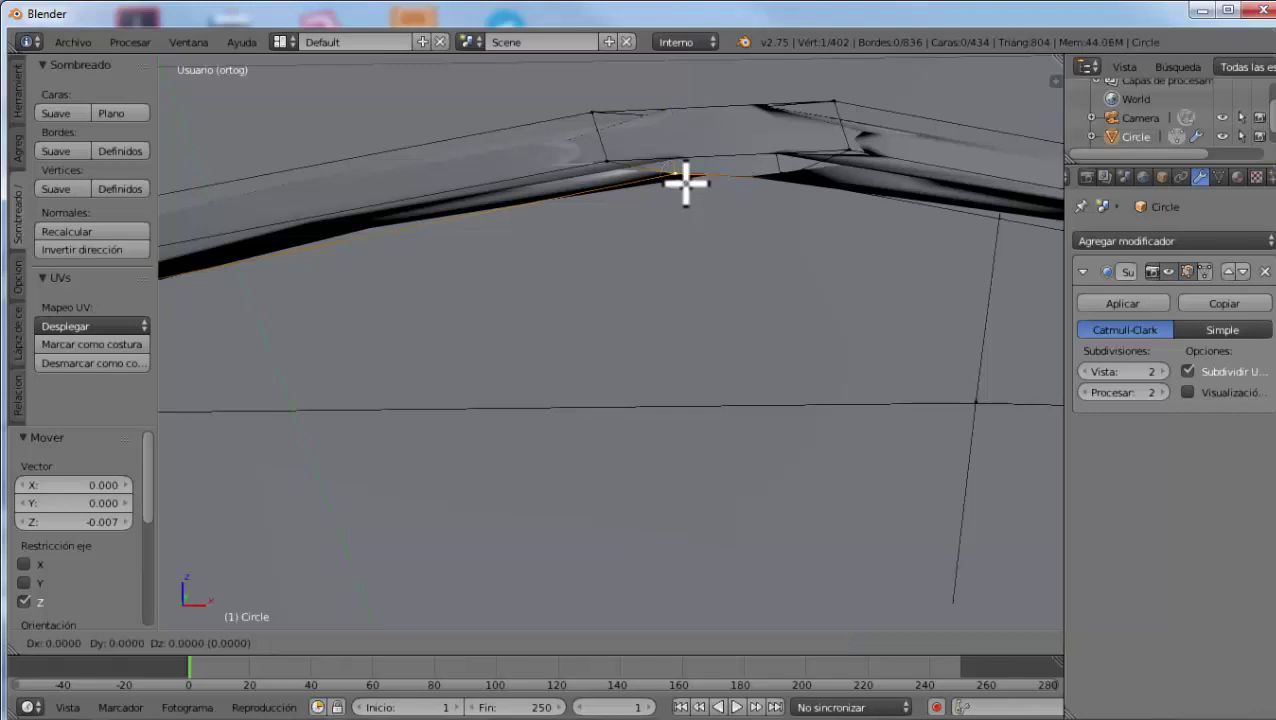
key(x)
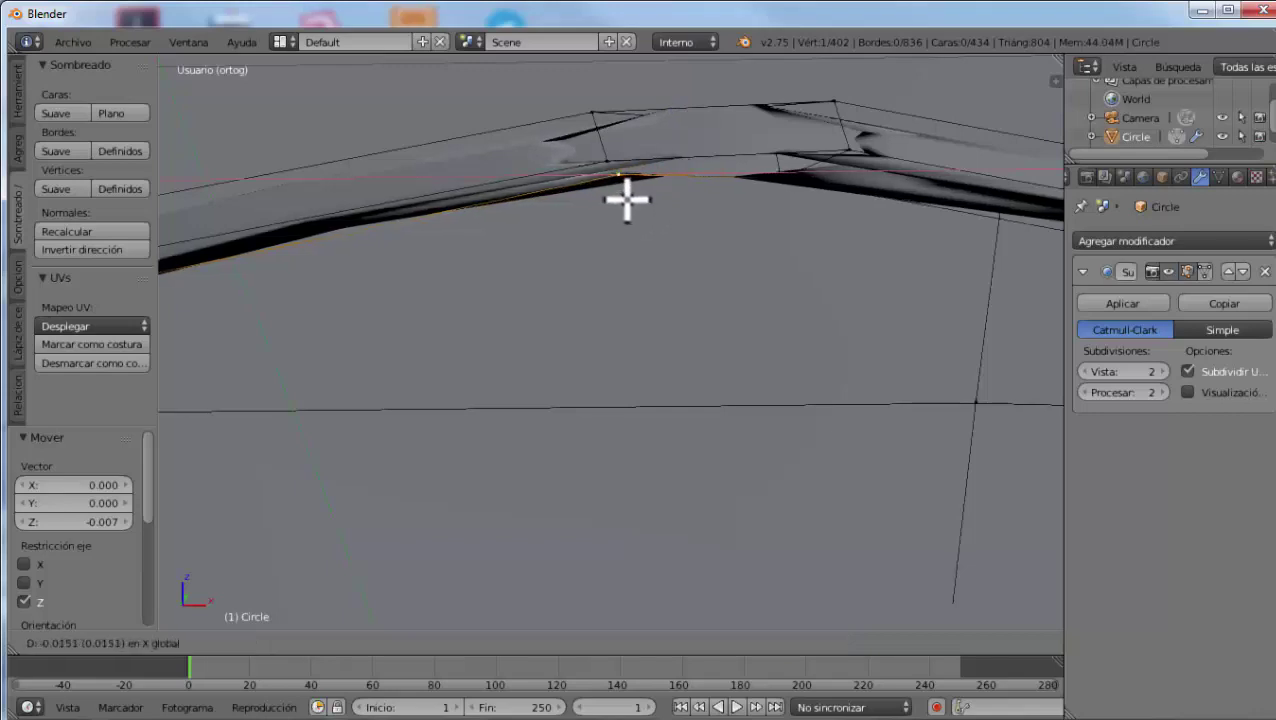
click(622, 200)
right_click(781, 174)
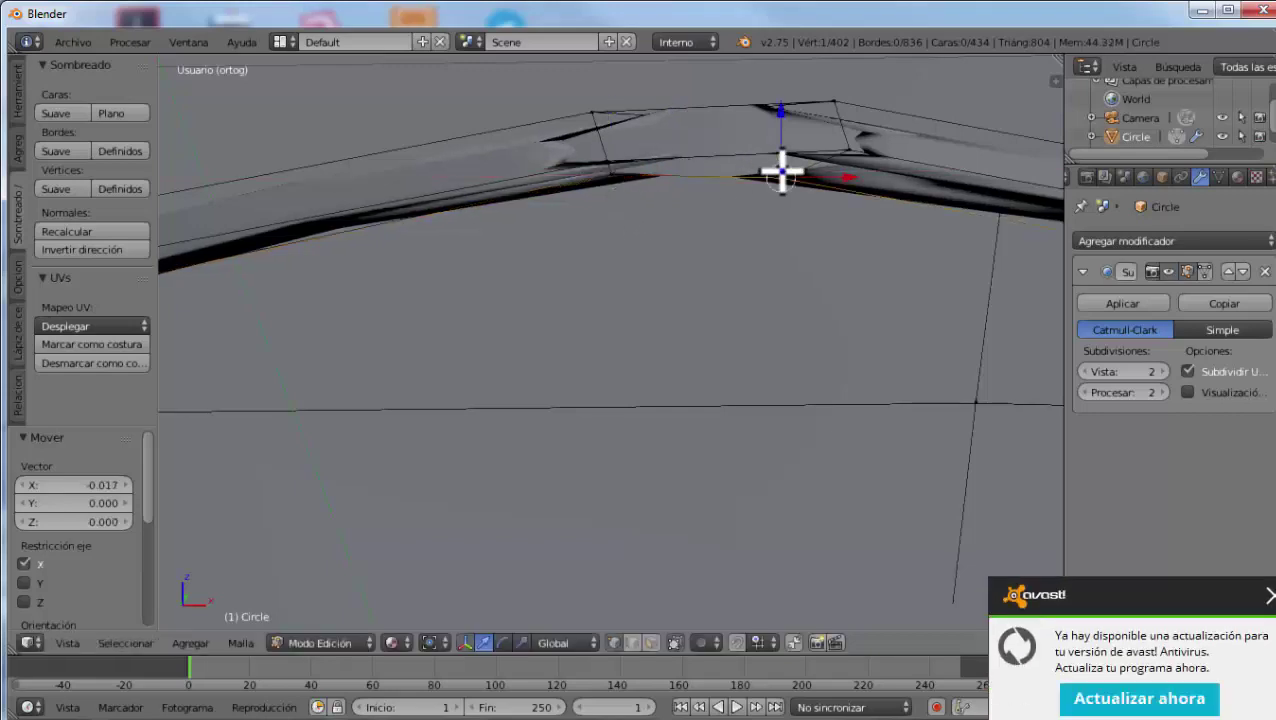
key(g)
key(x)
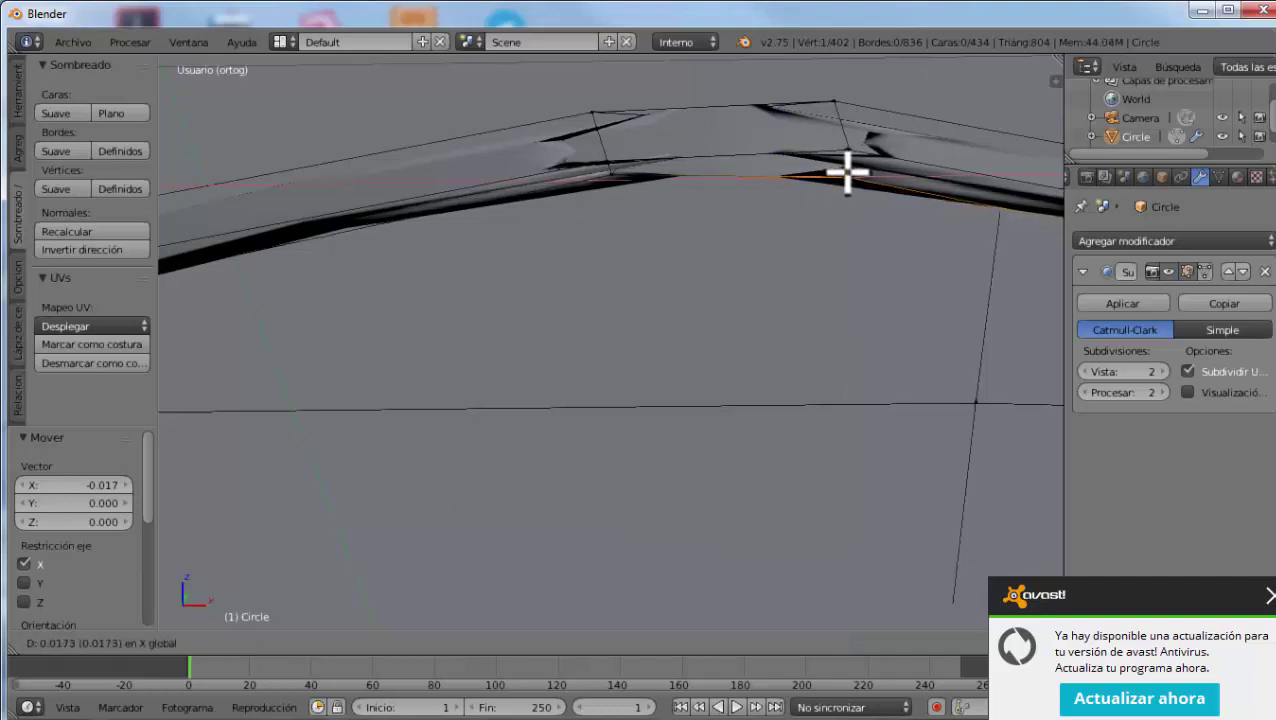
click(847, 173)
Select the four vertices bordering the seam gap
right_click(618, 177)
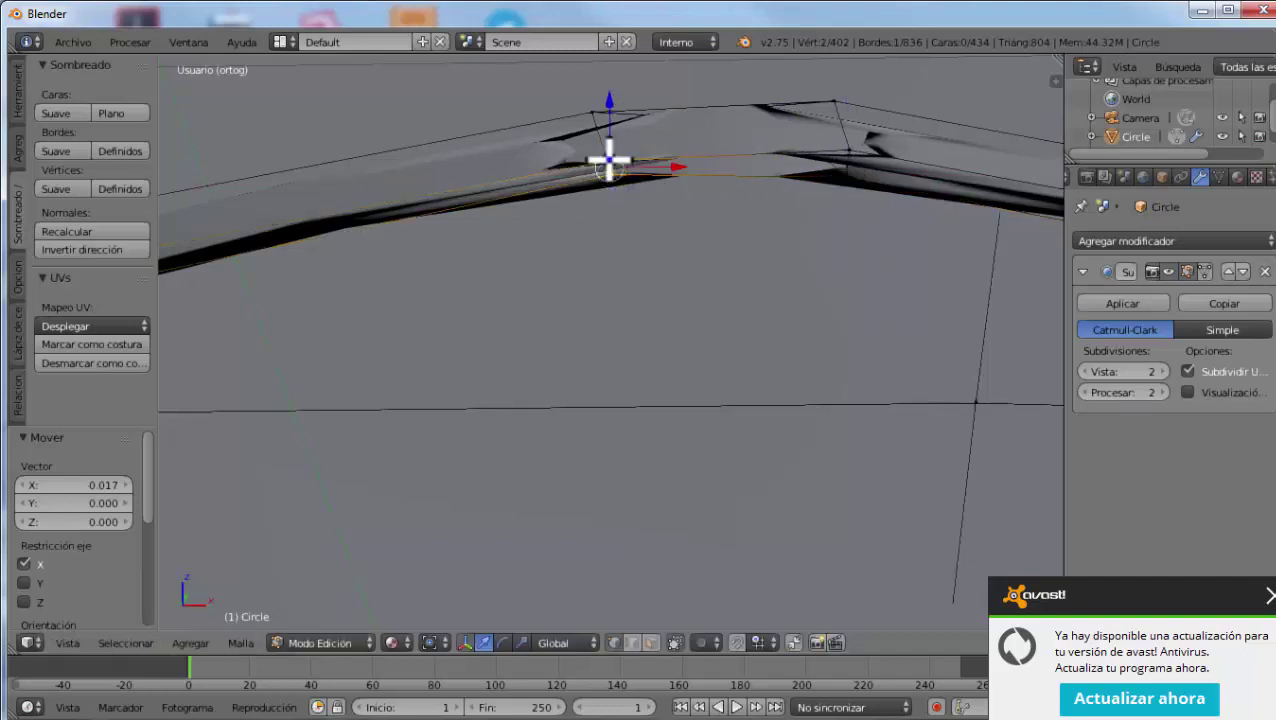
ctrl+right_click(847, 152)
ctrl+right_click(846, 171)
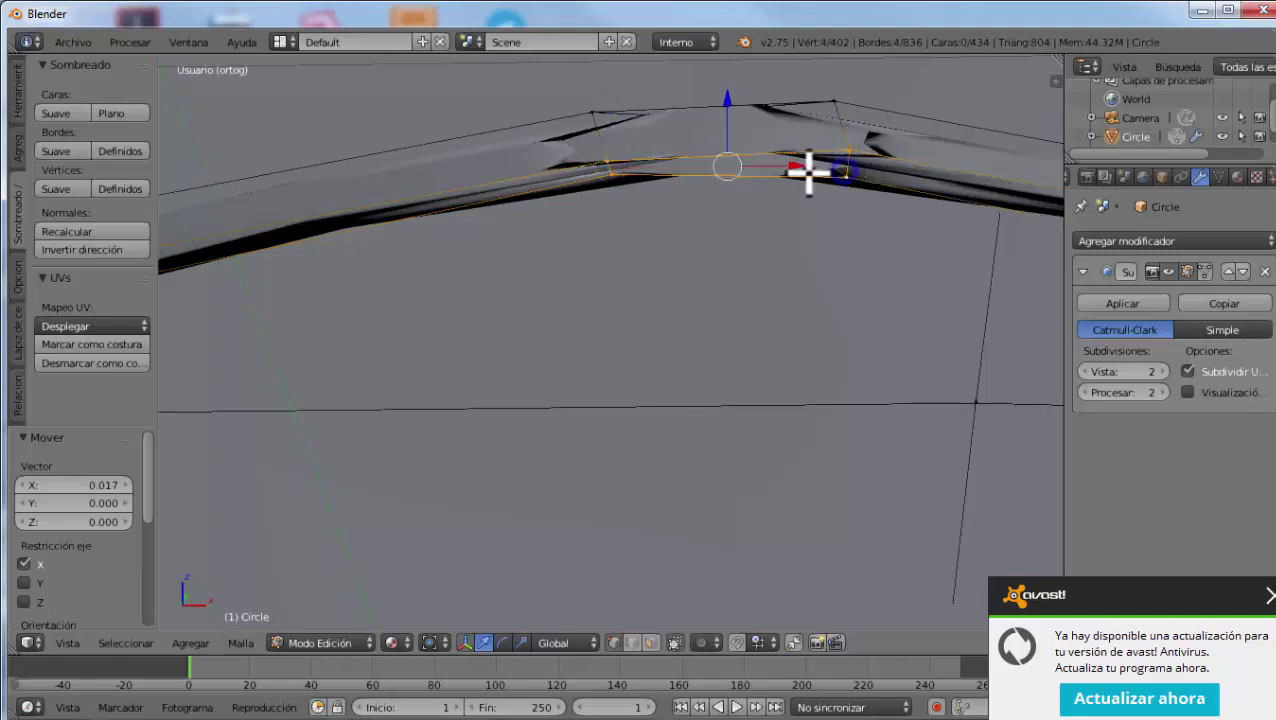
Fill a face across the first gap, then nudge one corner vertex down and along X
key(f)
mouse_move(604, 125)
middle_down()
mouse_move(703, 259)
mouse_move(786, 259)
mouse_move(968, 182)
mouse_move(1008, 148)
mouse_move(988, 122)
middle_up()
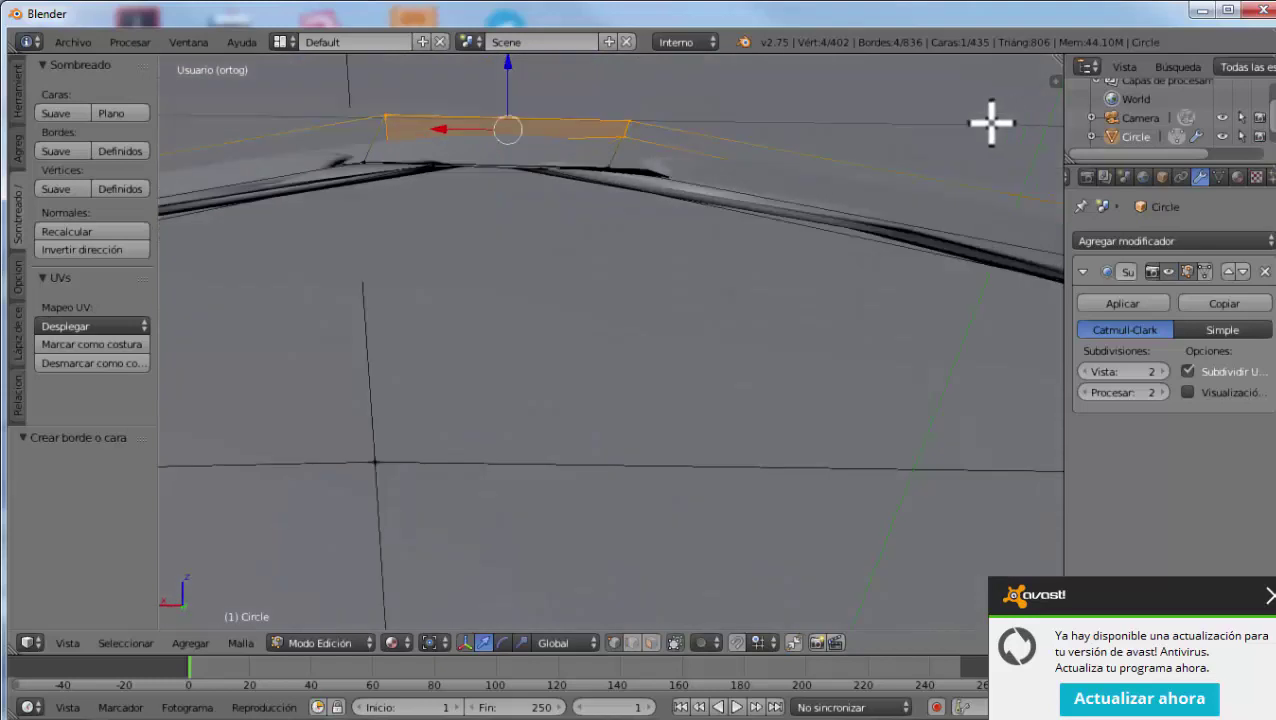
right_click(540, 170)
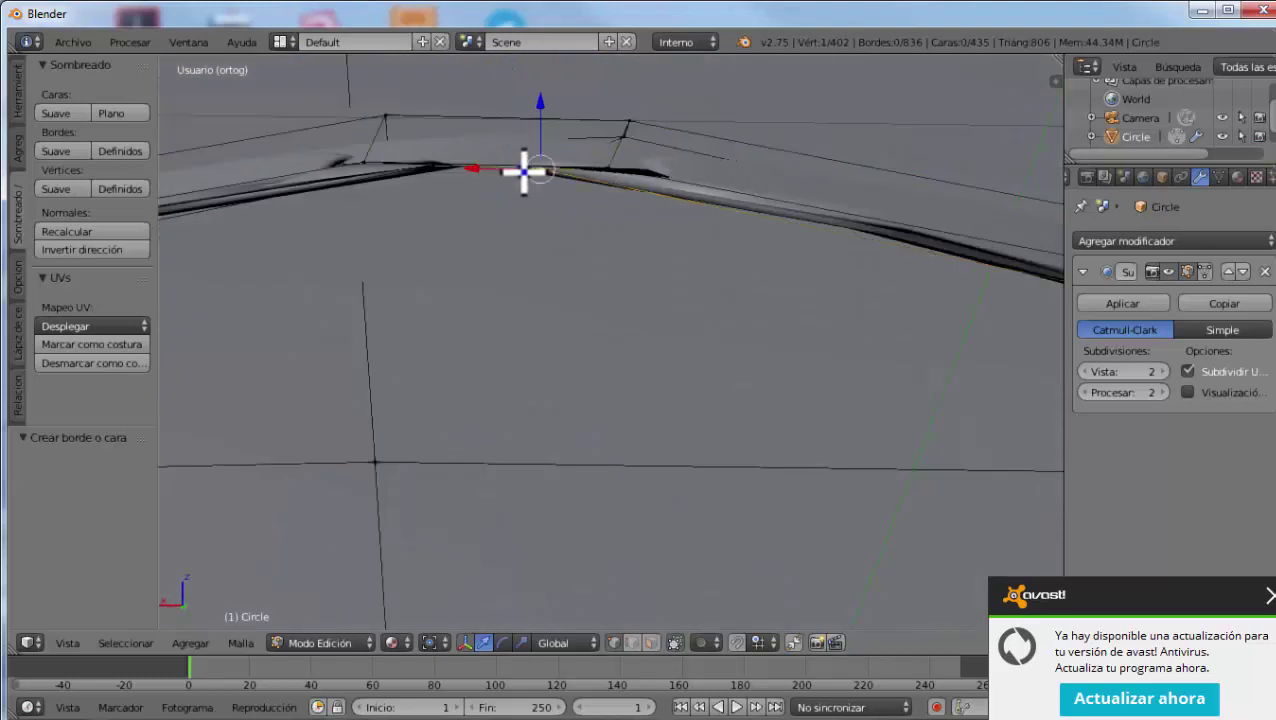
key(g)
click(626, 210)
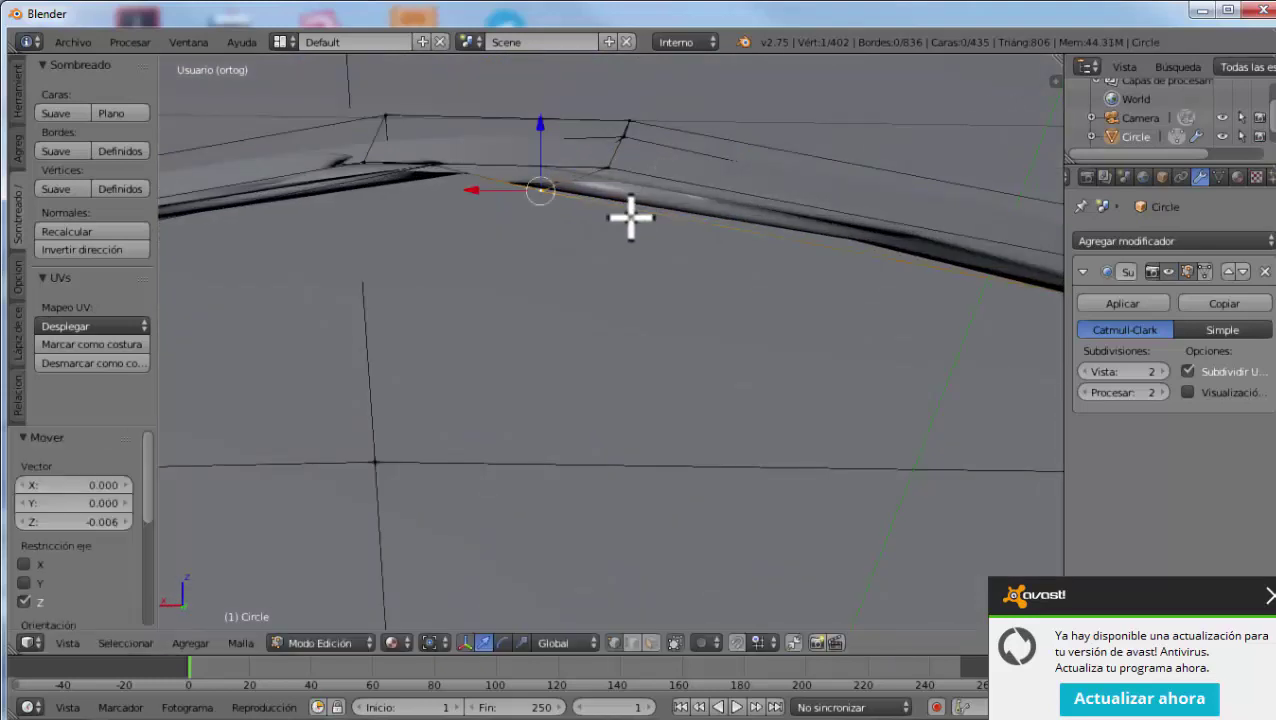
key(g)
key(x)
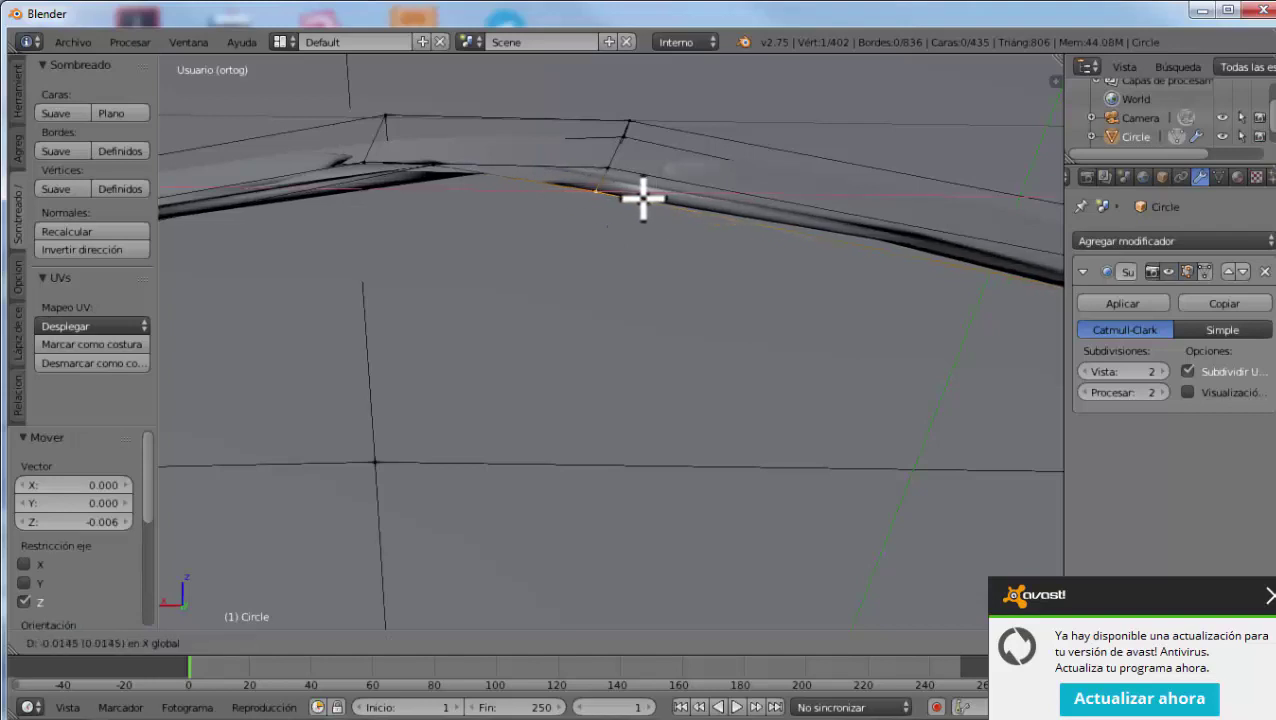
click(648, 199)
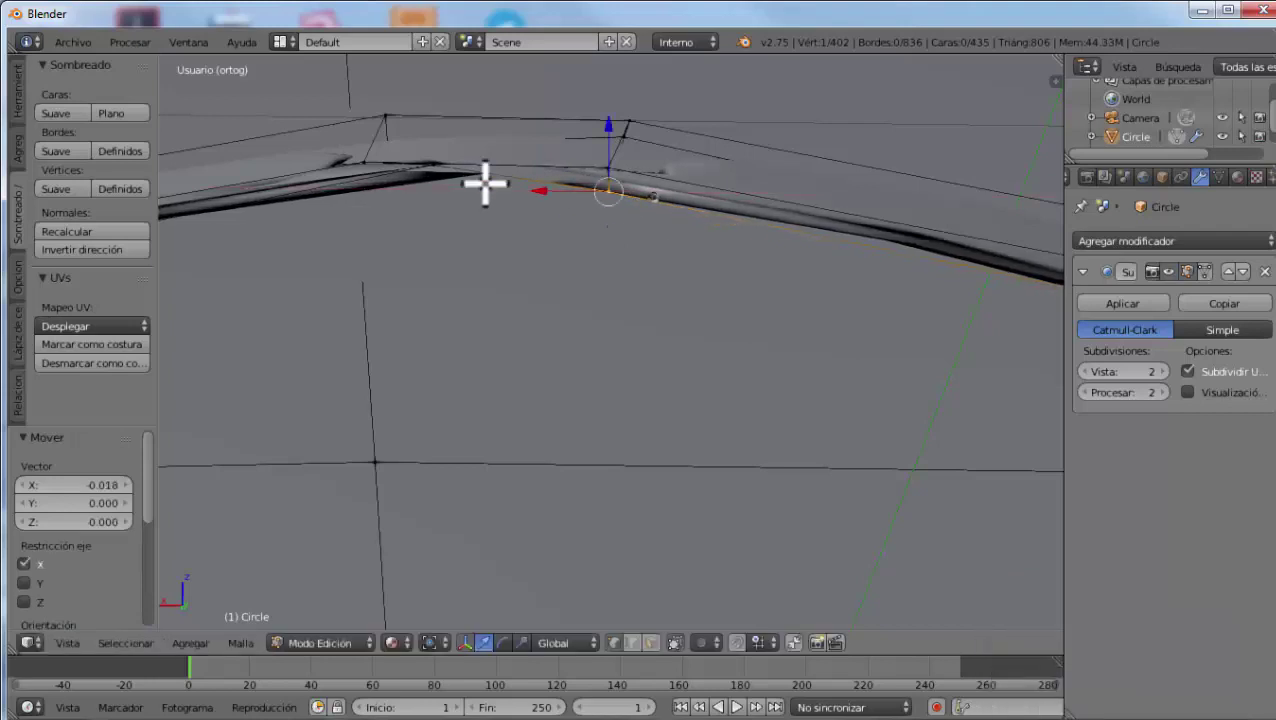
Nudge the left corner vertex slightly along Z, then along X
right_click(433, 165)
key(g)
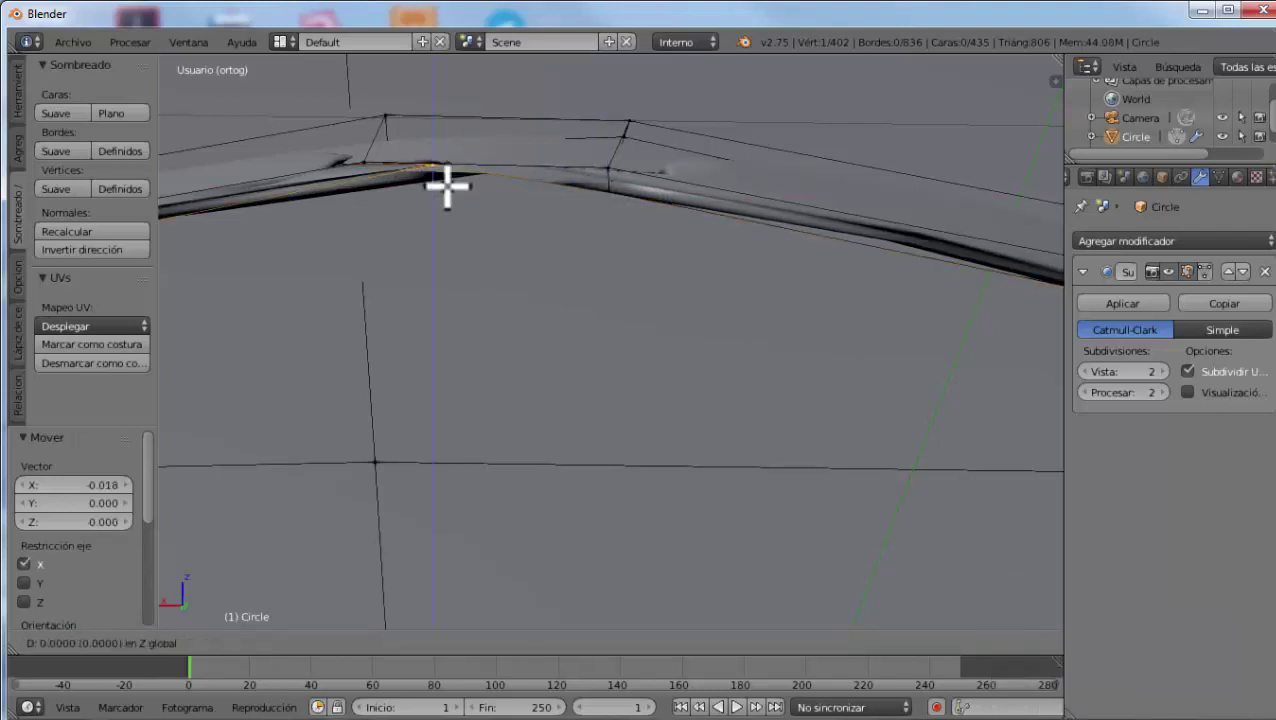
key(z)
click(451, 200)
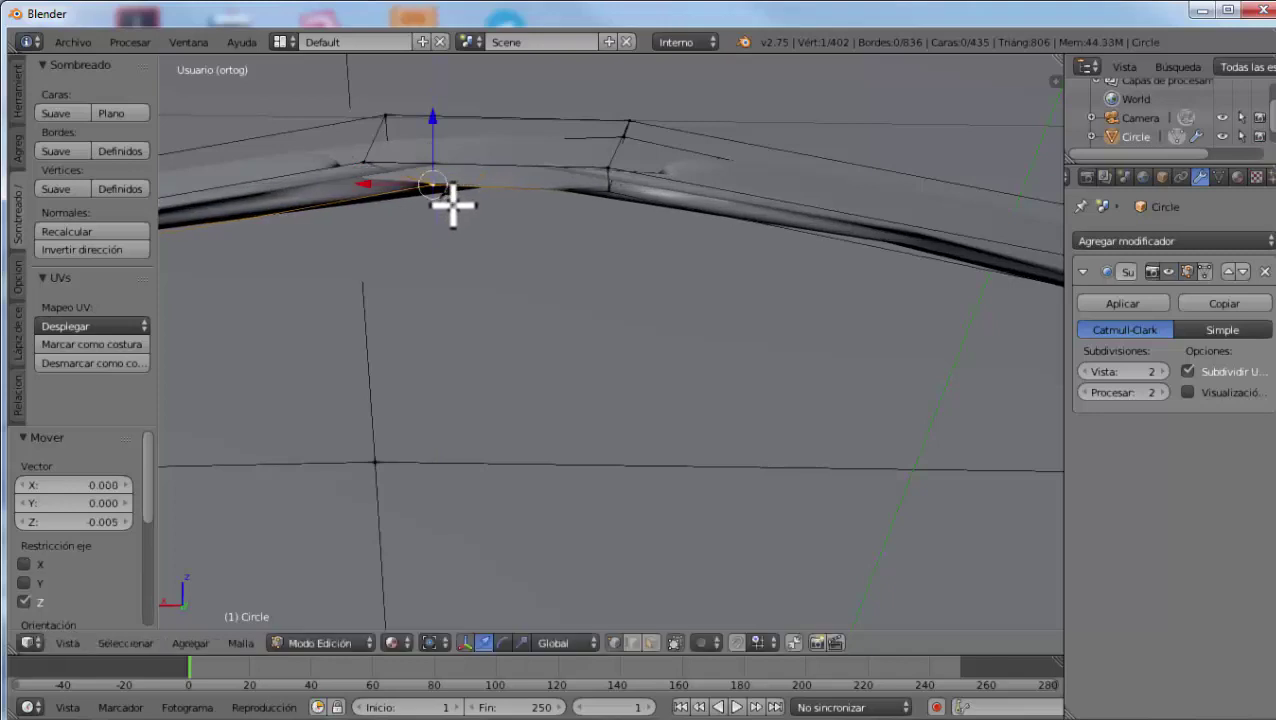
key(g)
key(x)
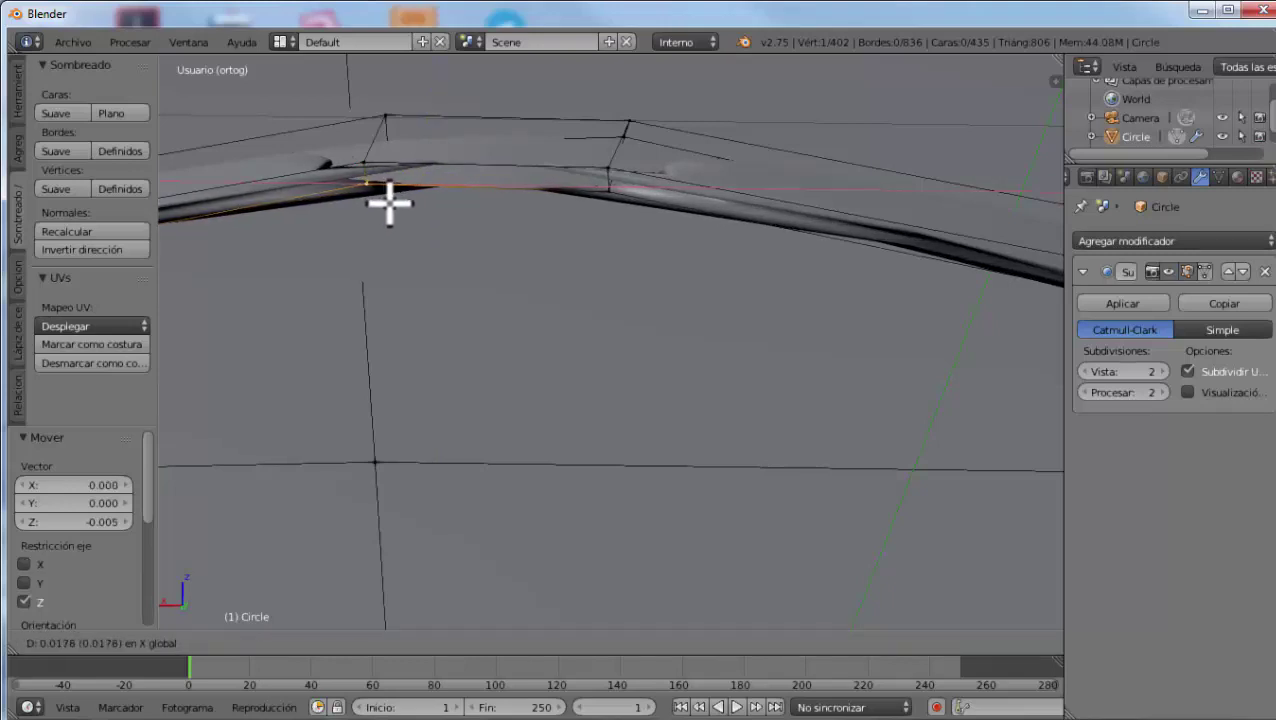
click(387, 201)
Fill a face across the next gap from four selected vertices, reaching 436 faces
shift+right_click(368, 165)
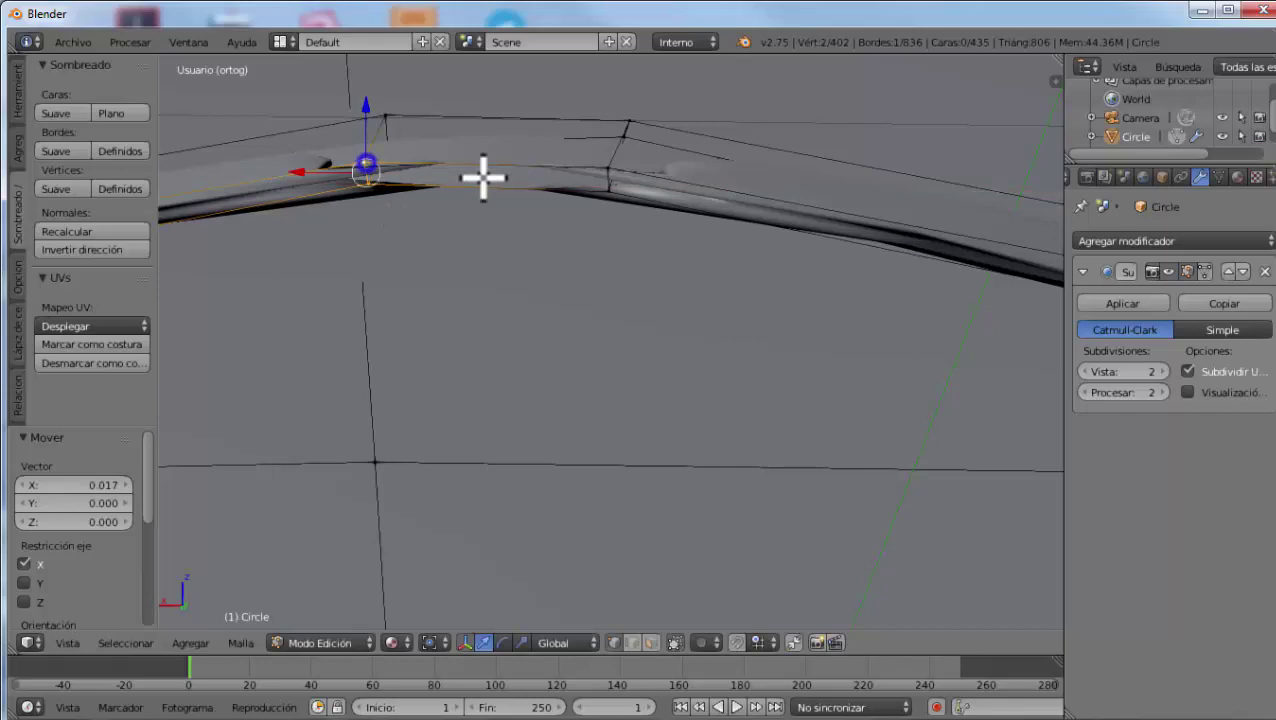
shift+right_click(603, 172)
shift+right_click(607, 188)
key(f)
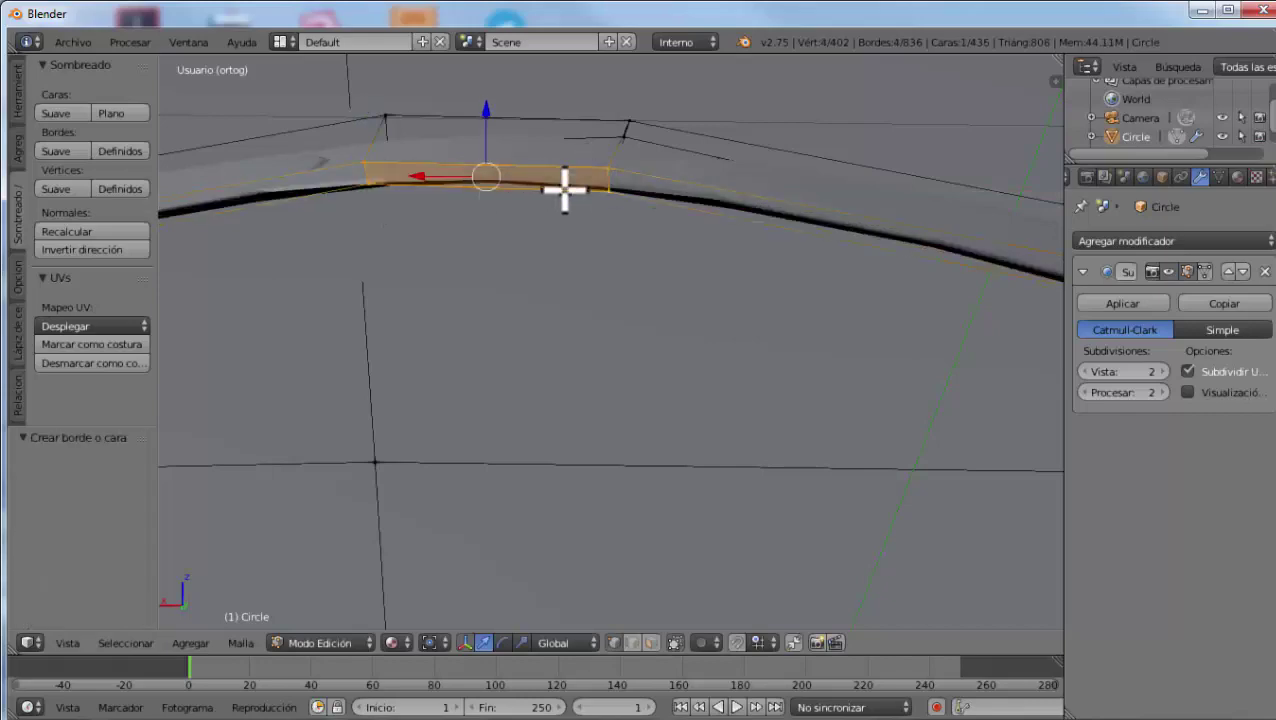
mouse_move(612, 182)
middle_down()
mouse_move(366, 290)
mouse_move(384, 333)
middle_up()
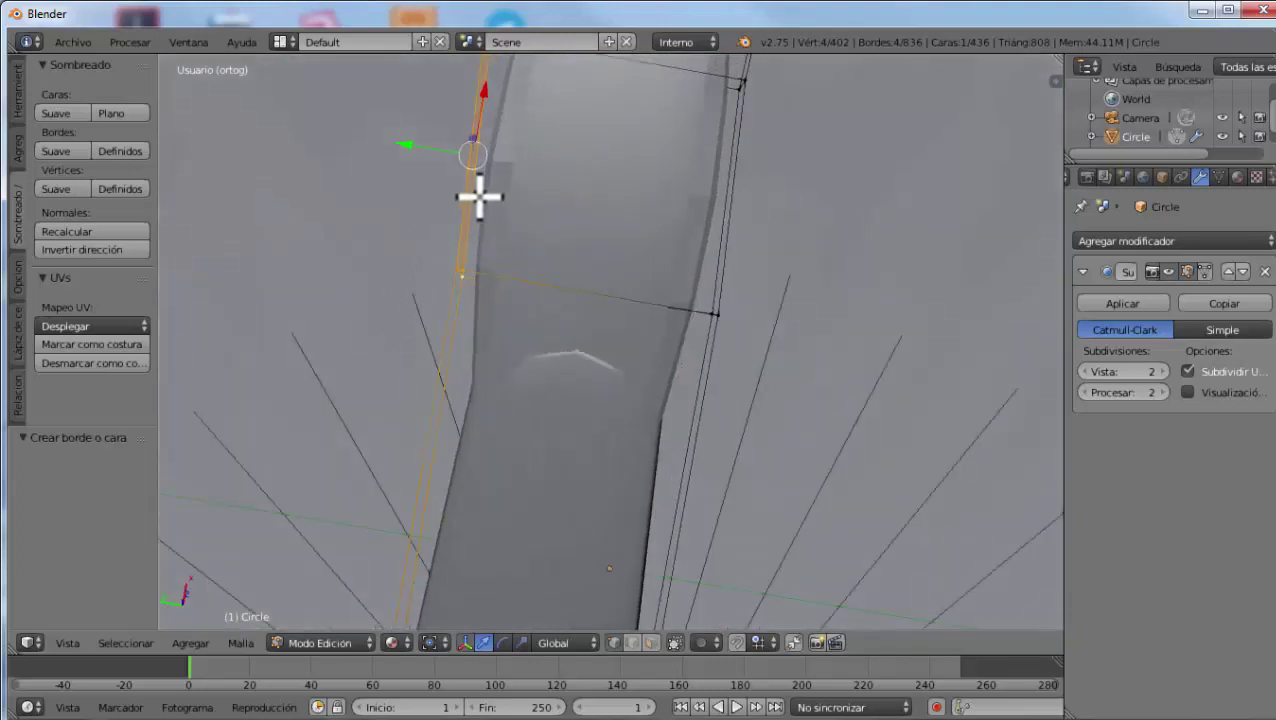
Slide the new seam edge along the Y axis to line up with the shield
key(g)
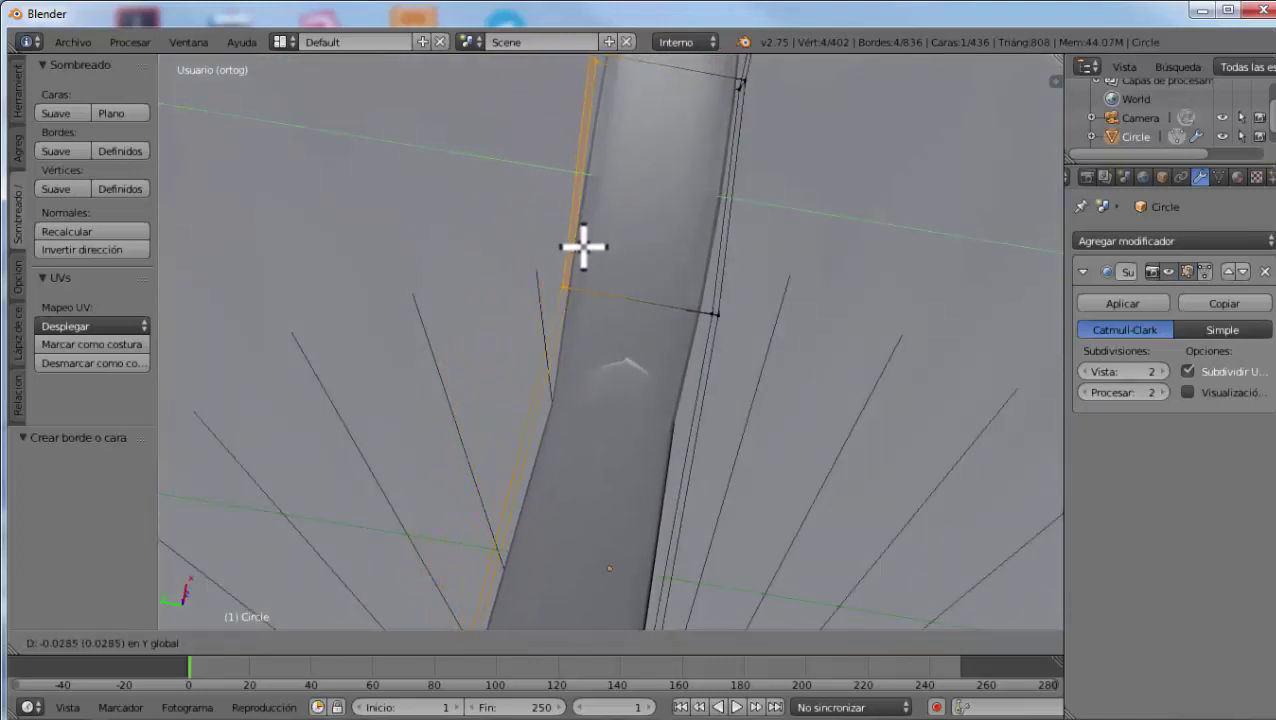
click(592, 251)
scroll(649, 242, down, 4)
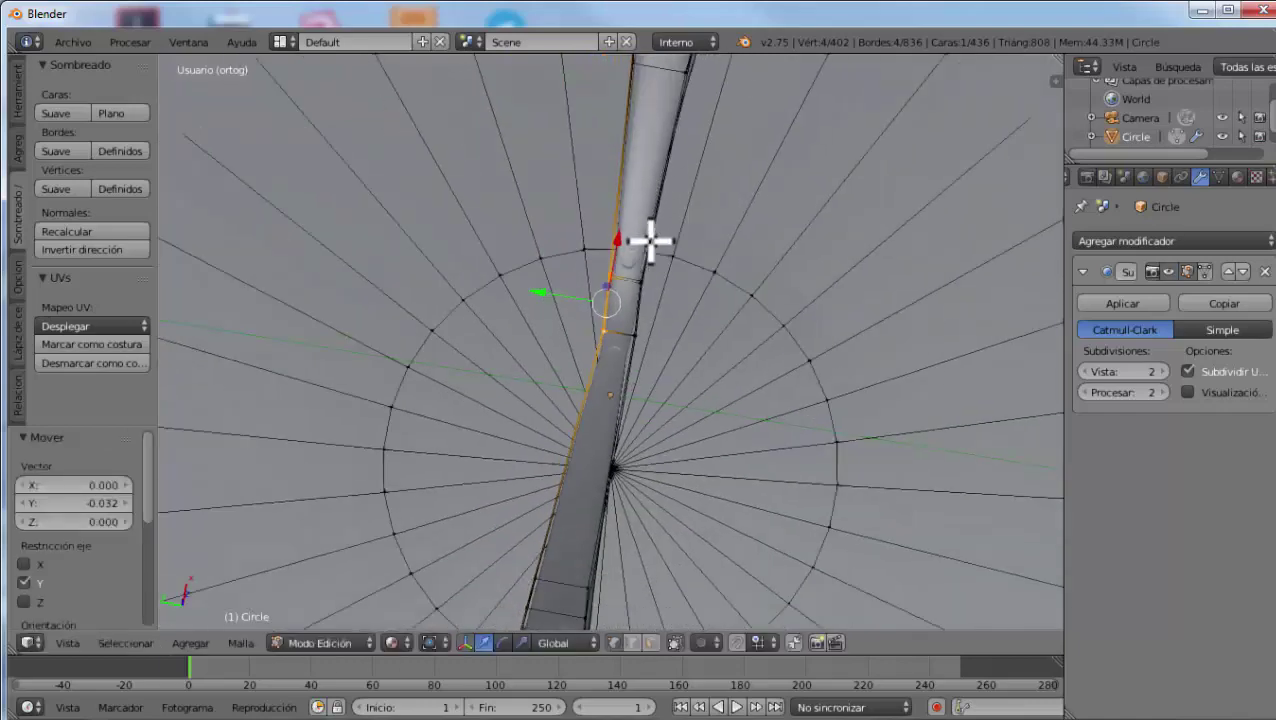
key(g)
key(y)
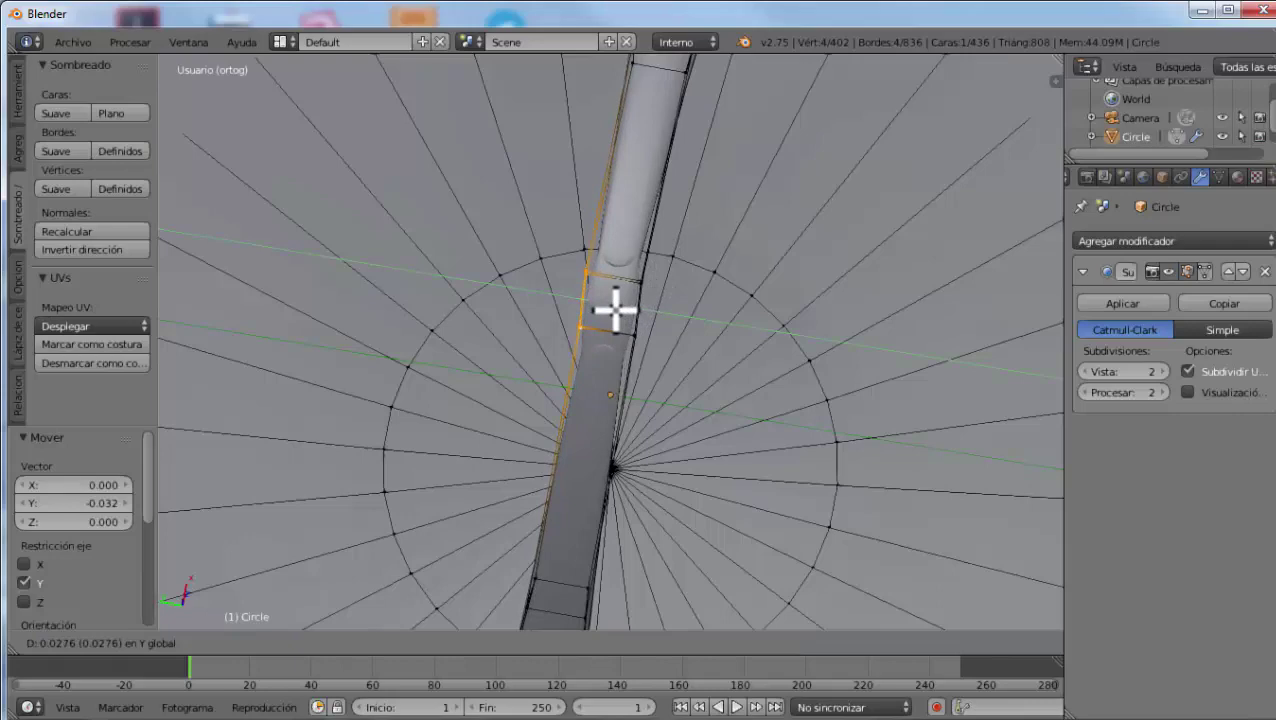
click(614, 311)
mouse_move(692, 370)
middle_down()
mouse_move(567, 270)
mouse_move(540, 197)
middle_up()
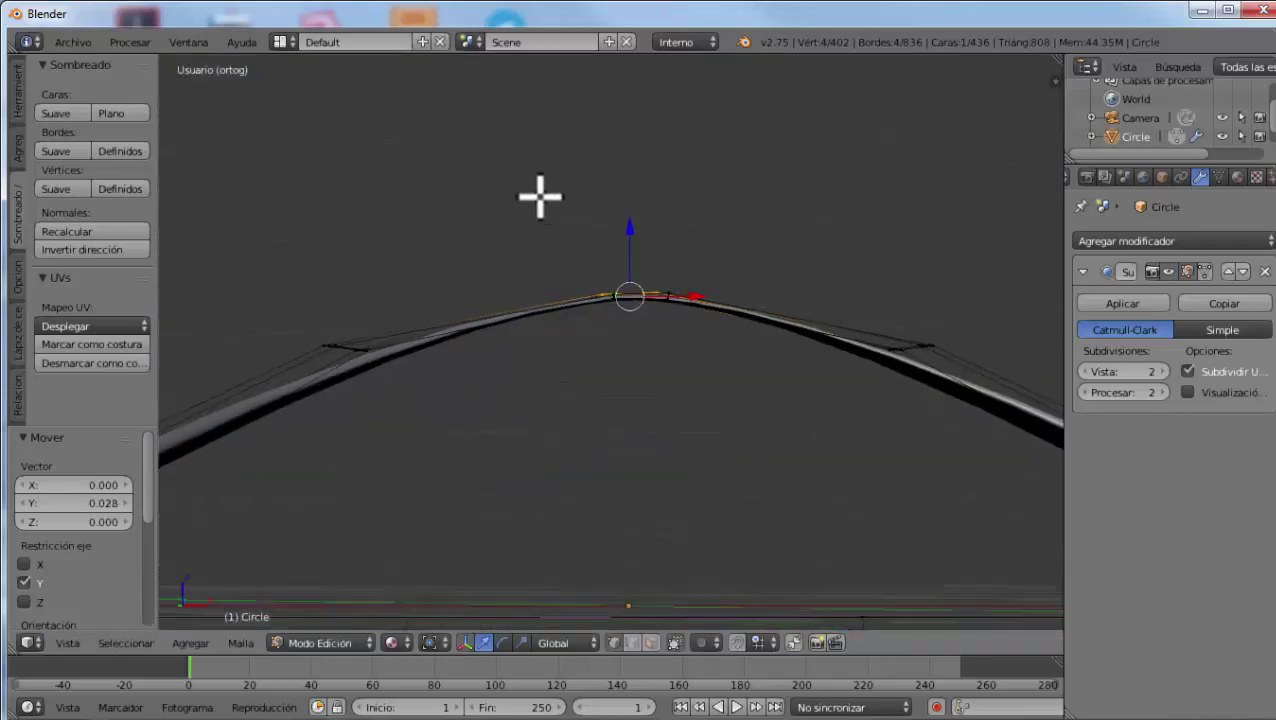
middle_drag(661, 310, 620, 253)
Lower one rim vertex 0.004 along Z to even out the peak
right_click(621, 212)
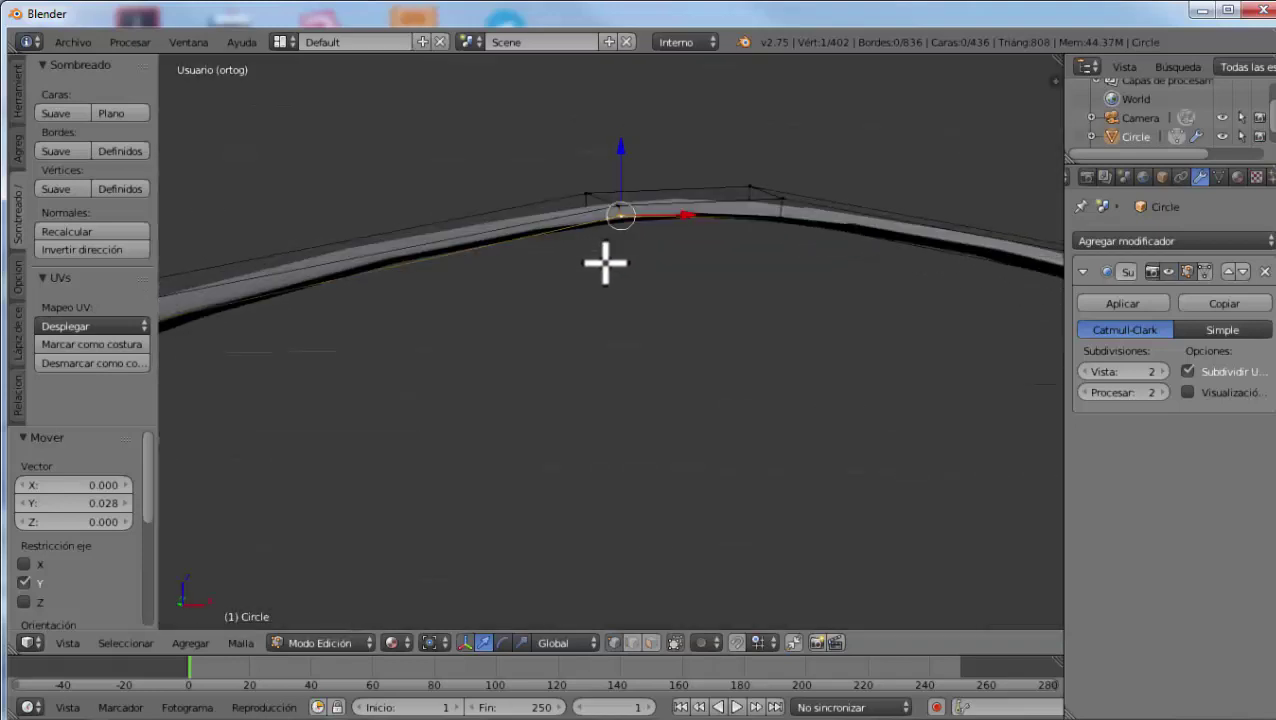
mouse_move(604, 262)
middle_down()
mouse_move(567, 259)
mouse_move(581, 264)
middle_up()
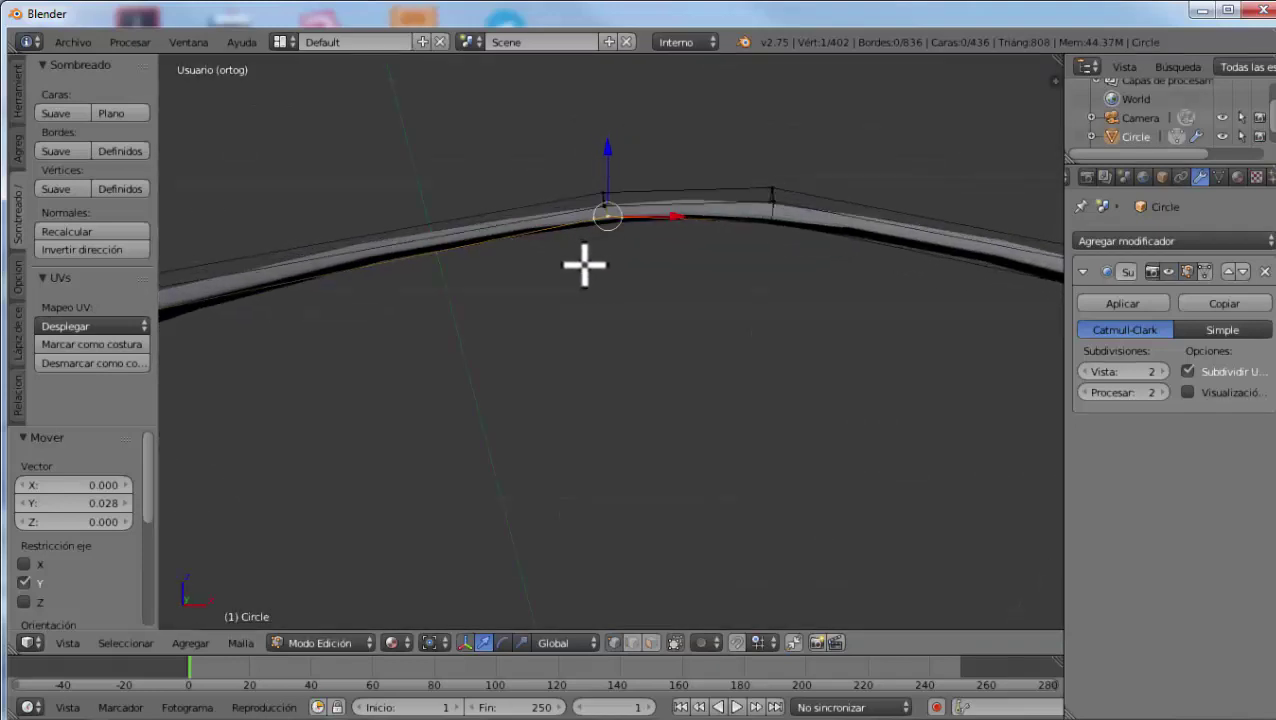
key(g)
key(z)
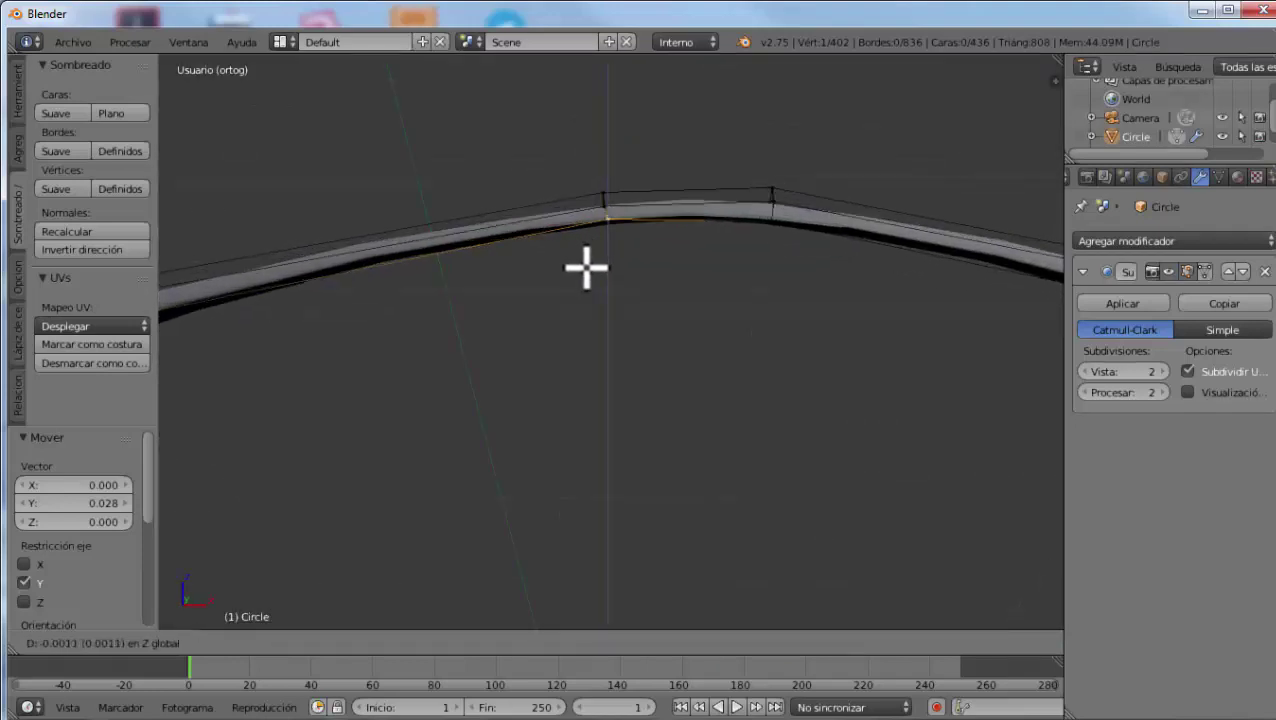
click(586, 269)
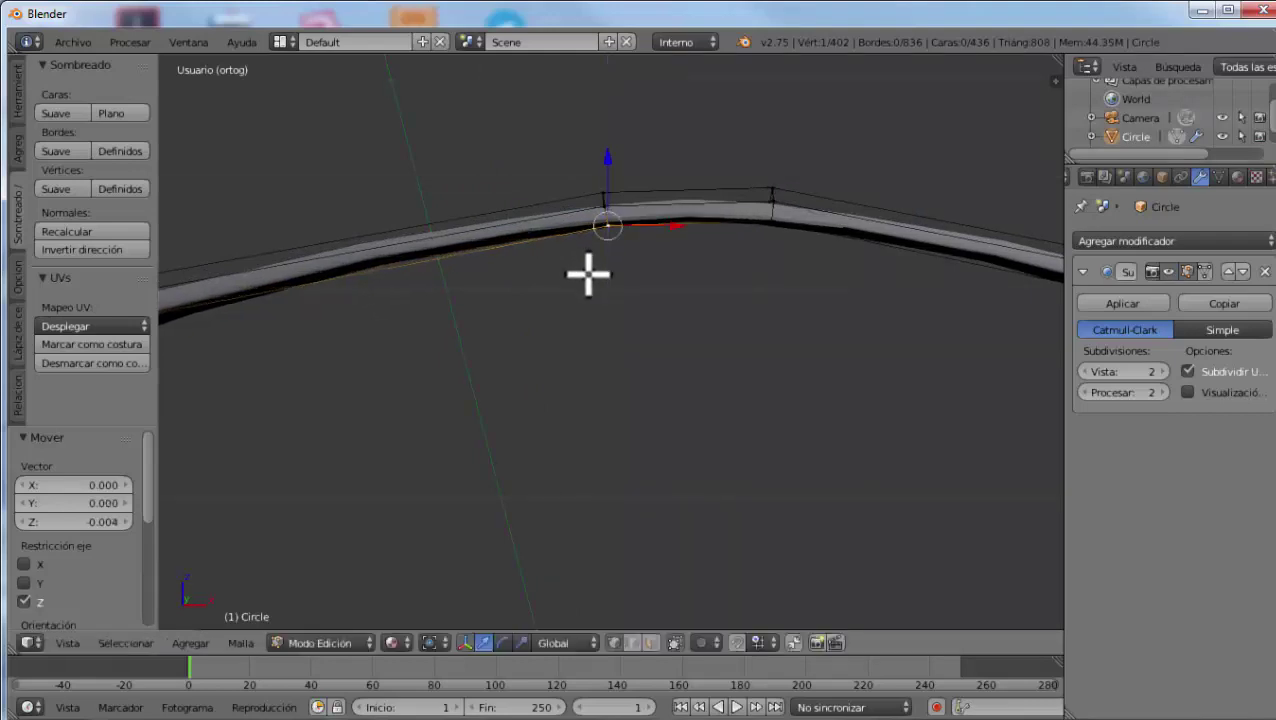
key(KP_8)
key(KP_8)
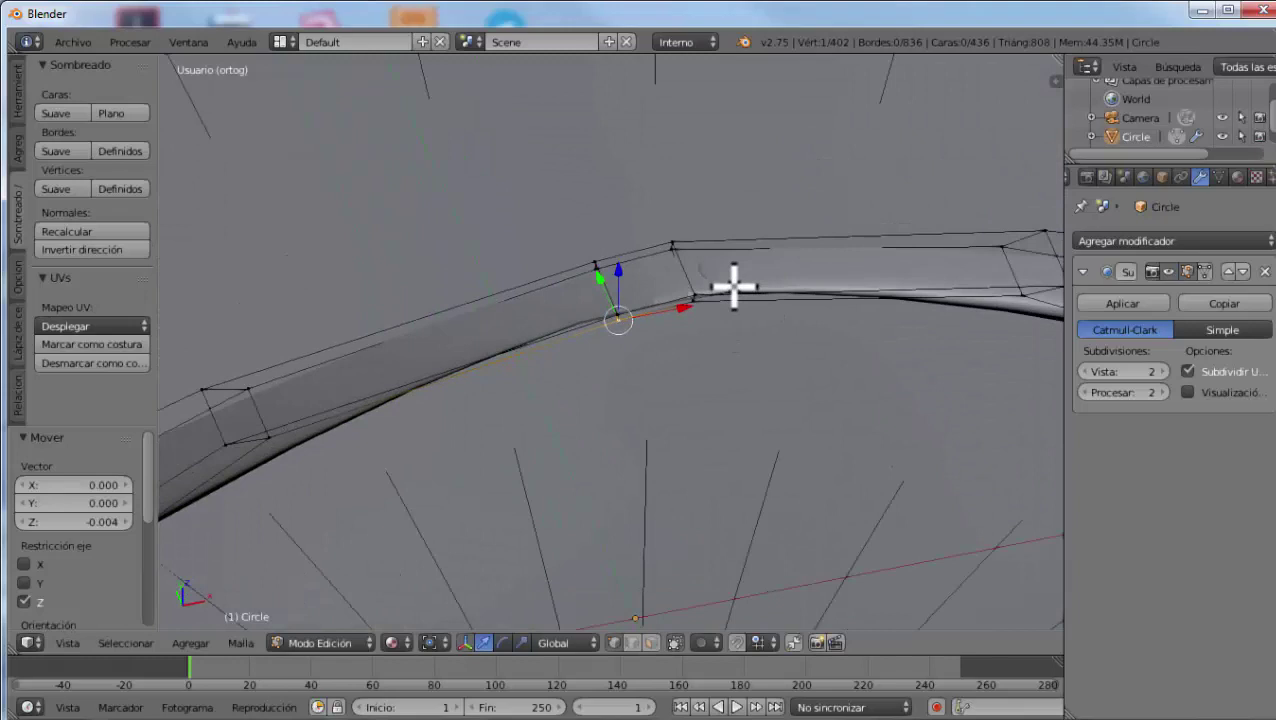
Insert a loop cut across the filled rim strip beside the seam, making 440 faces
key(ctrl+r)
click(756, 289)
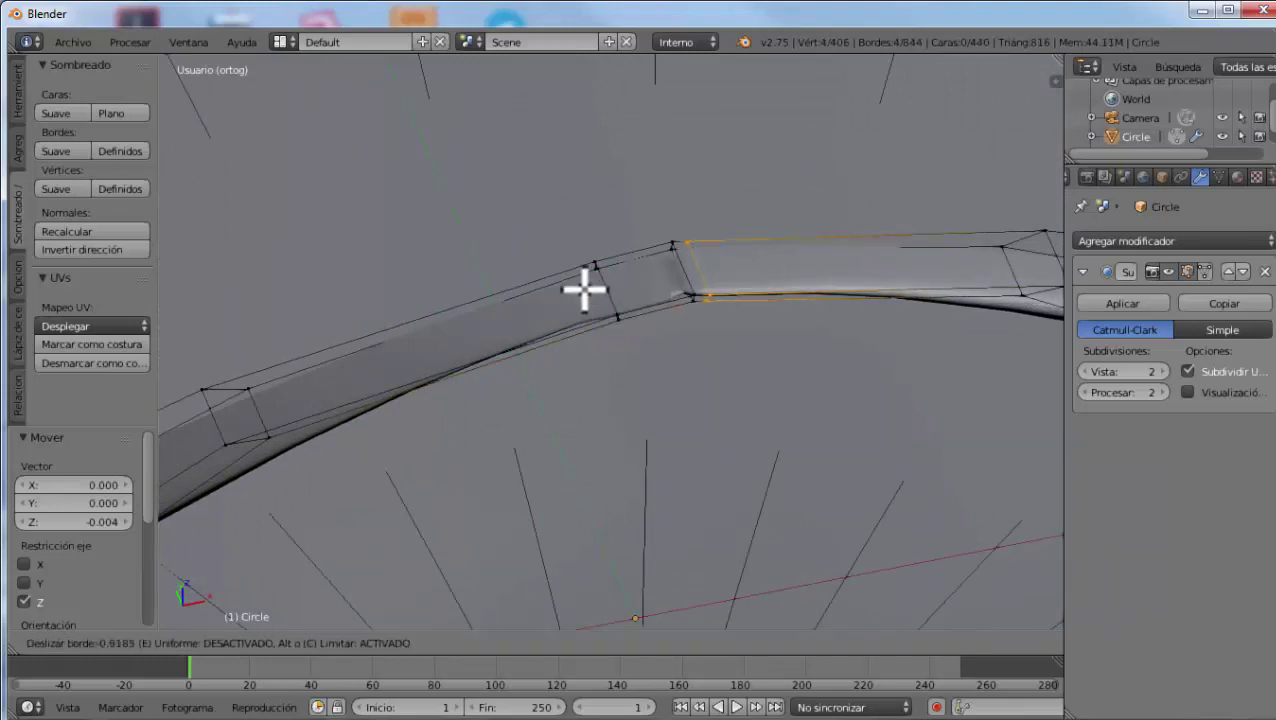
click(672, 281)
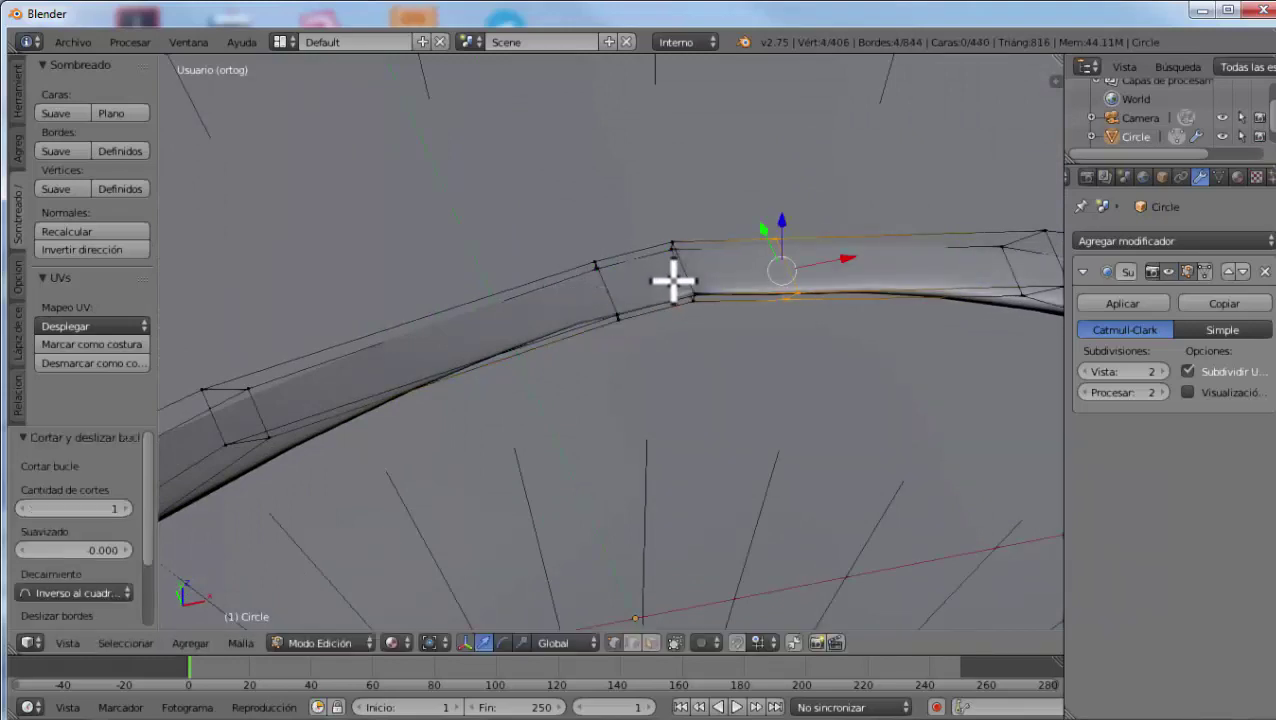
mouse_move(689, 384)
middle_down()
mouse_move(687, 461)
mouse_move(661, 336)
middle_up()
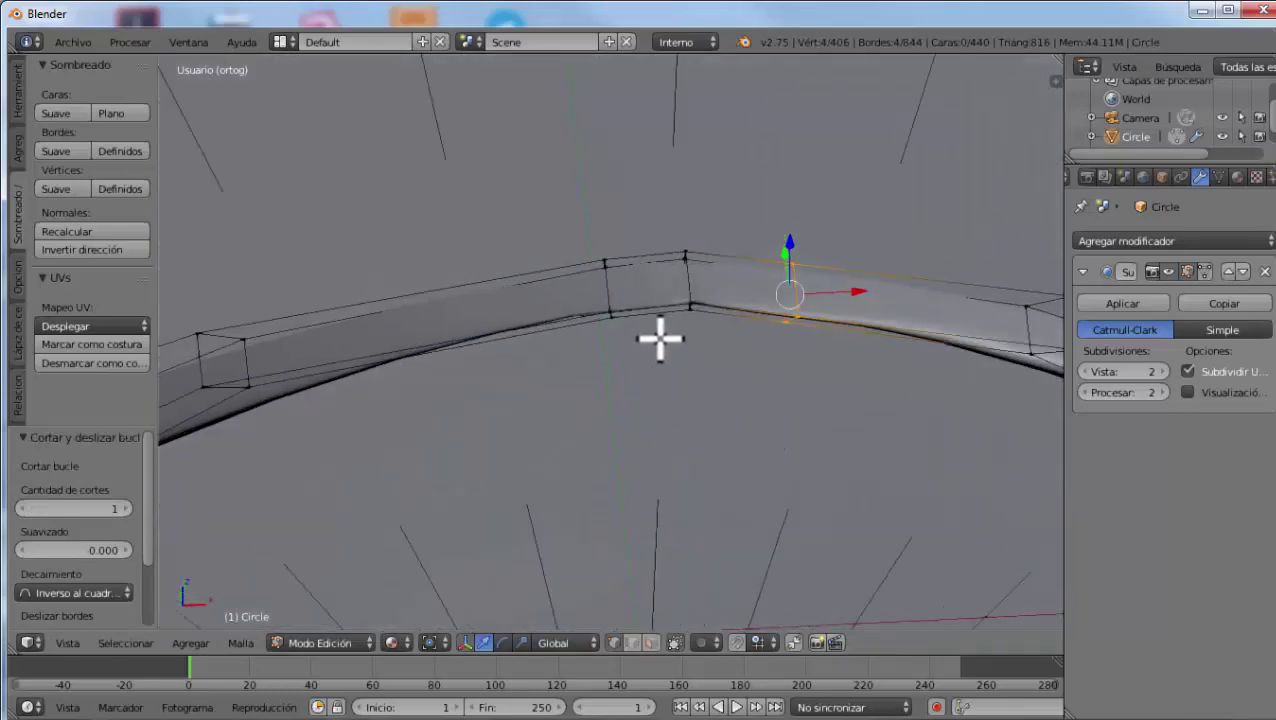
scroll(661, 336, down, 2)
scroll(661, 336, down, 4)
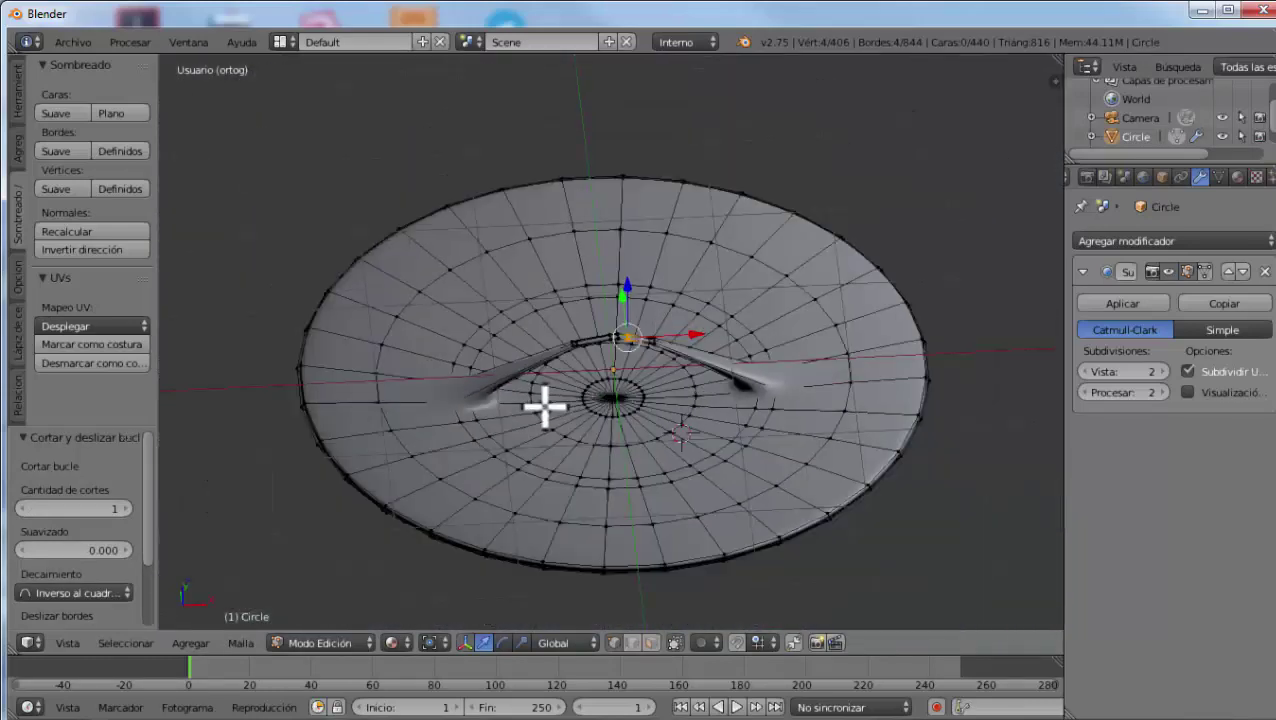
Loop-cut once beside the left seam and twice beside the right seam, raising the newest right loop slightly
key(ctrl+r)
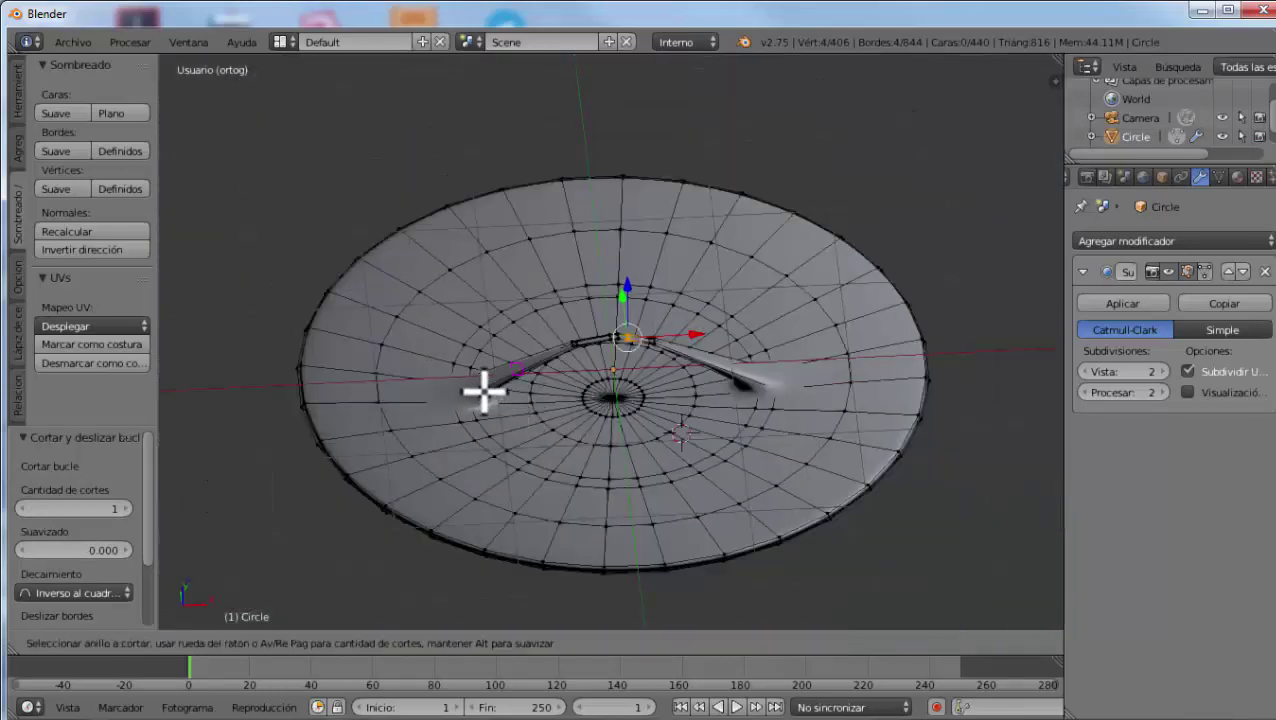
click(483, 392)
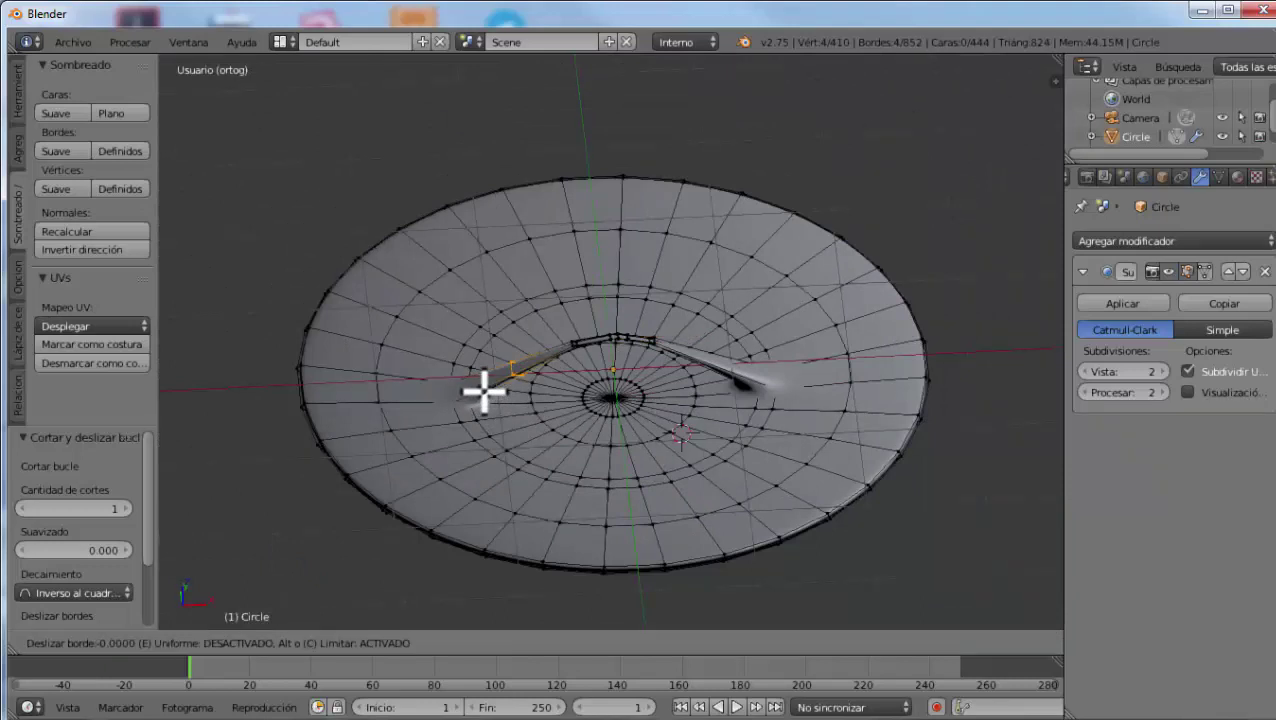
click(430, 426)
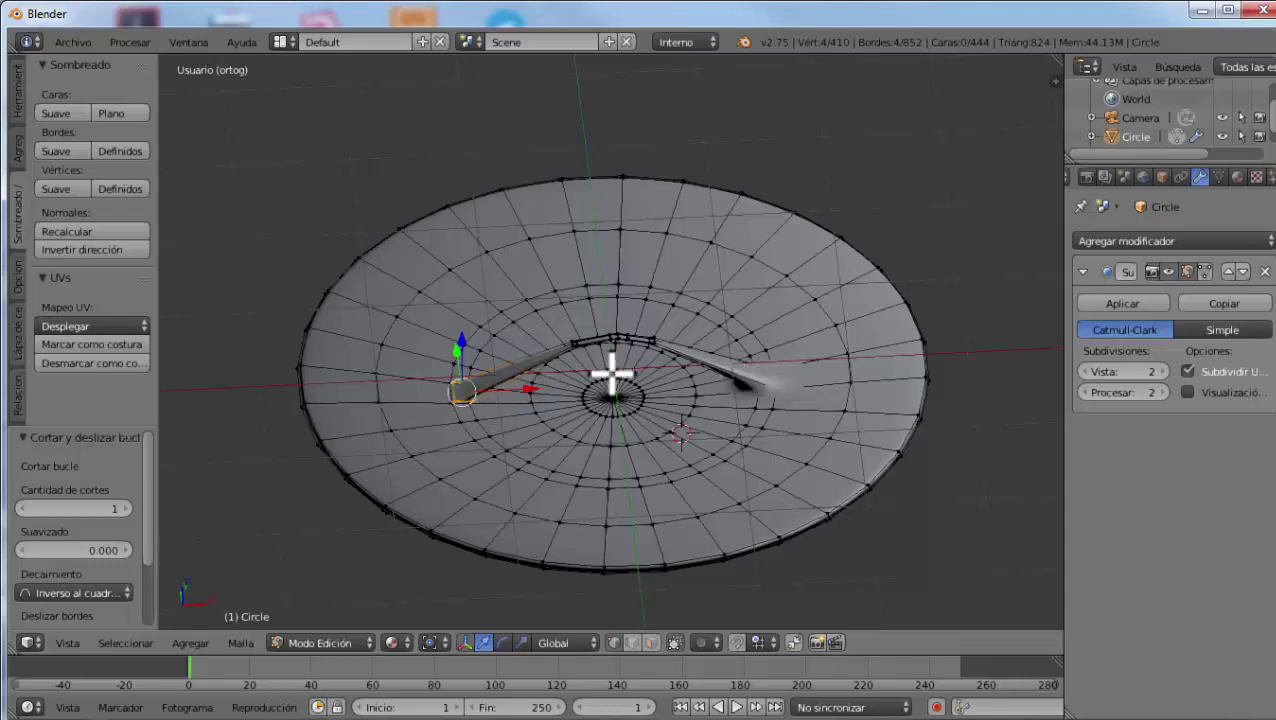
key(ctrl+r)
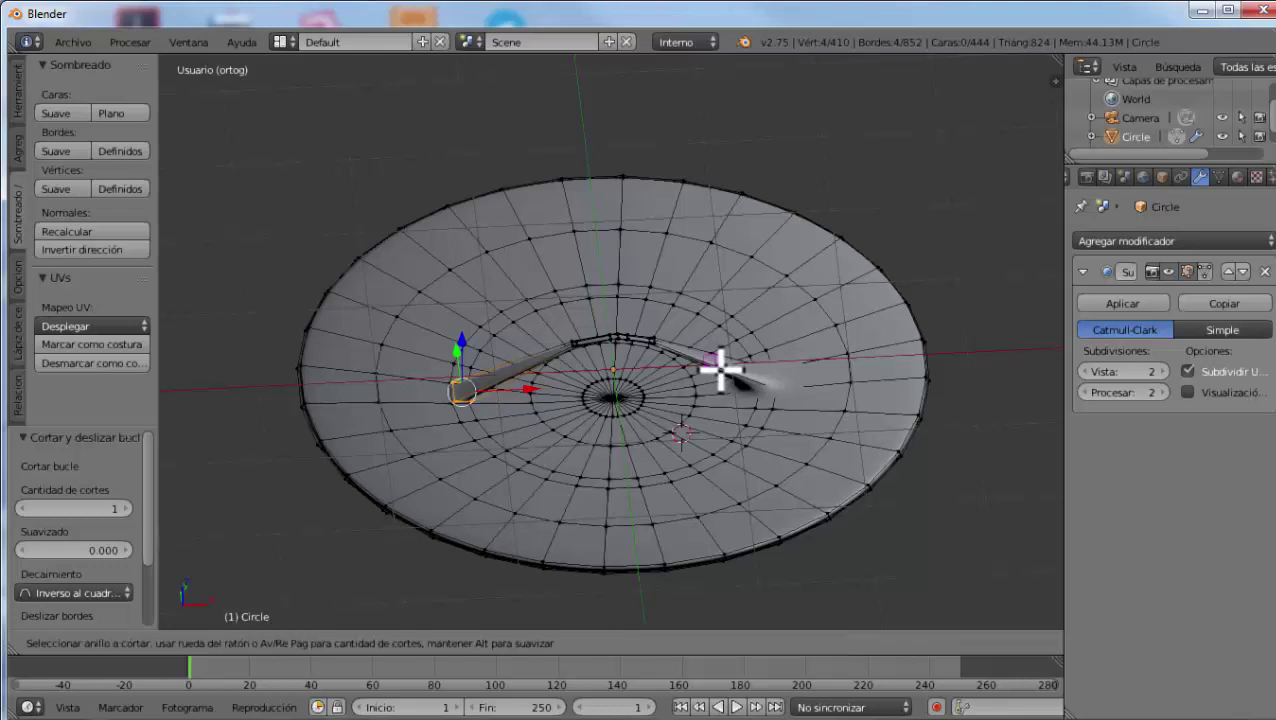
click(720, 370)
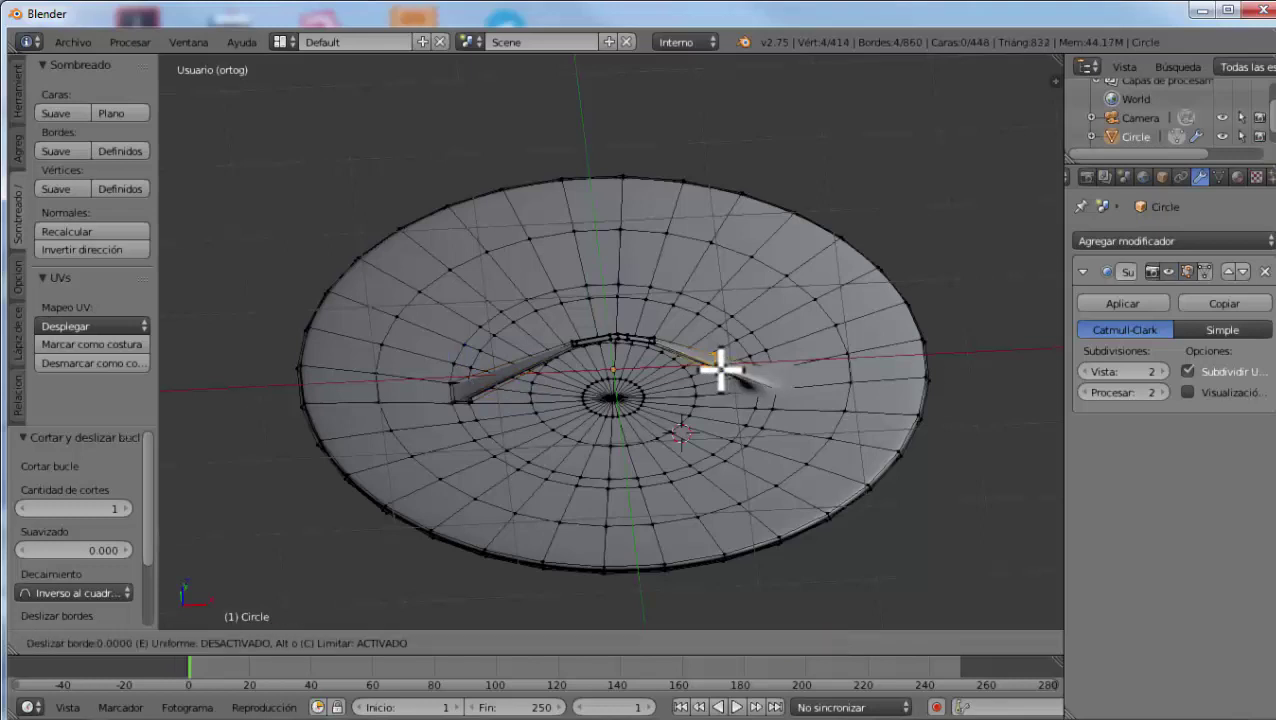
click(780, 378)
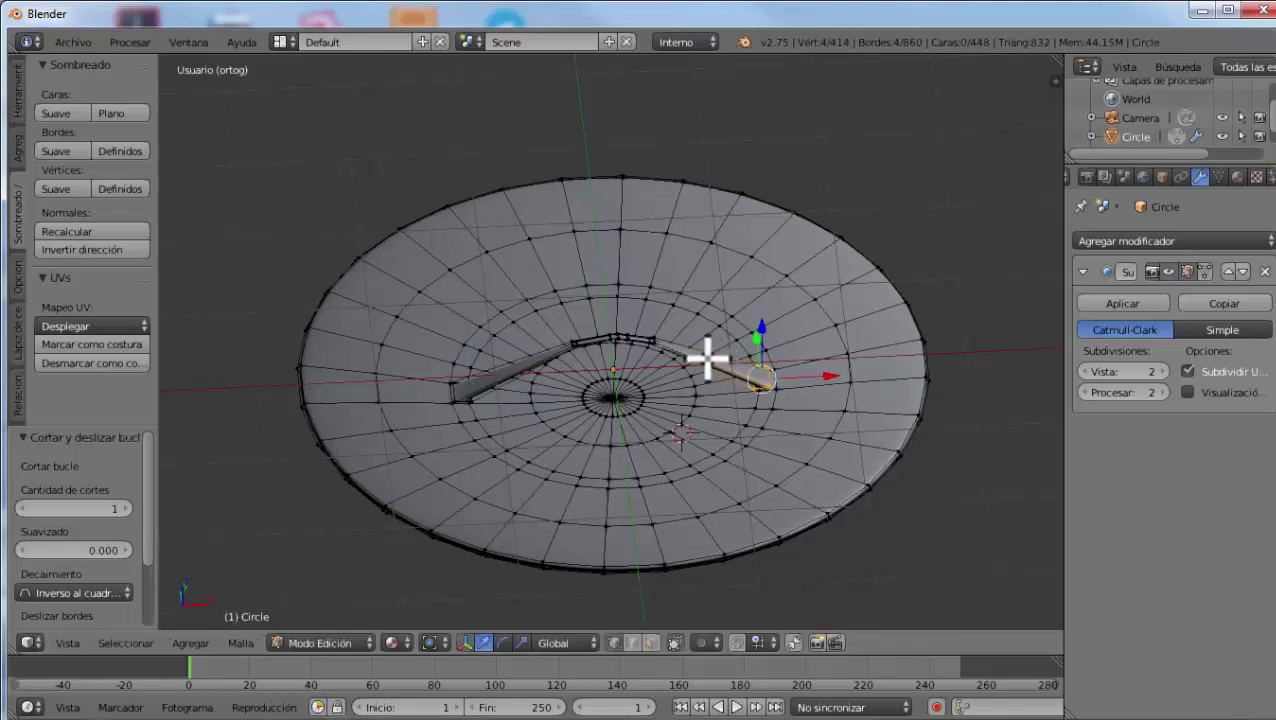
key(ctrl+r)
click(712, 362)
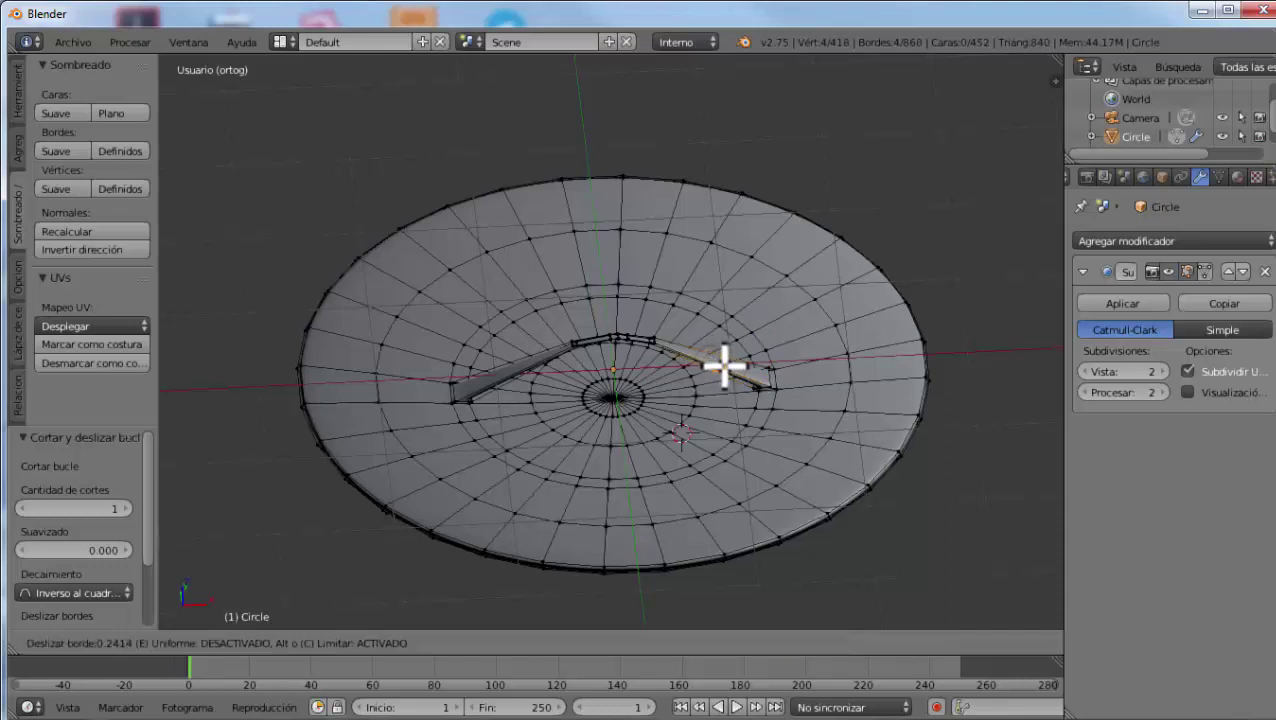
click(722, 367)
key(g)
key(x)
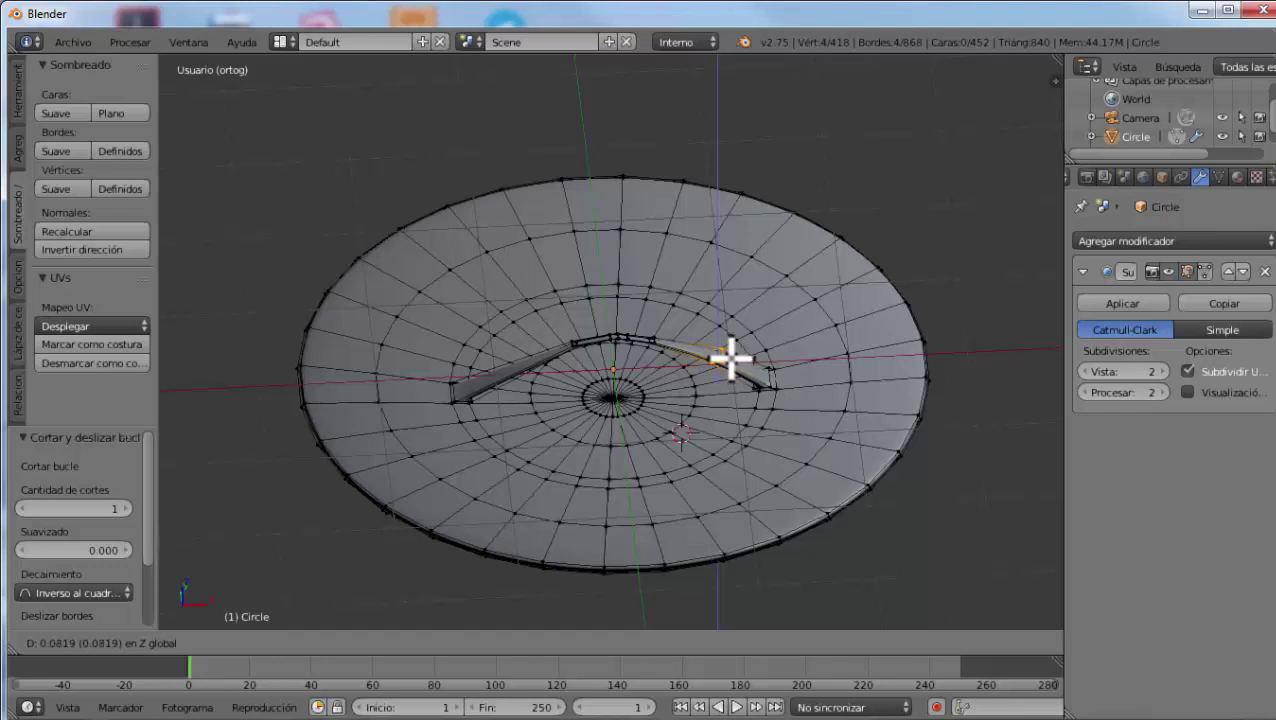
click(733, 355)
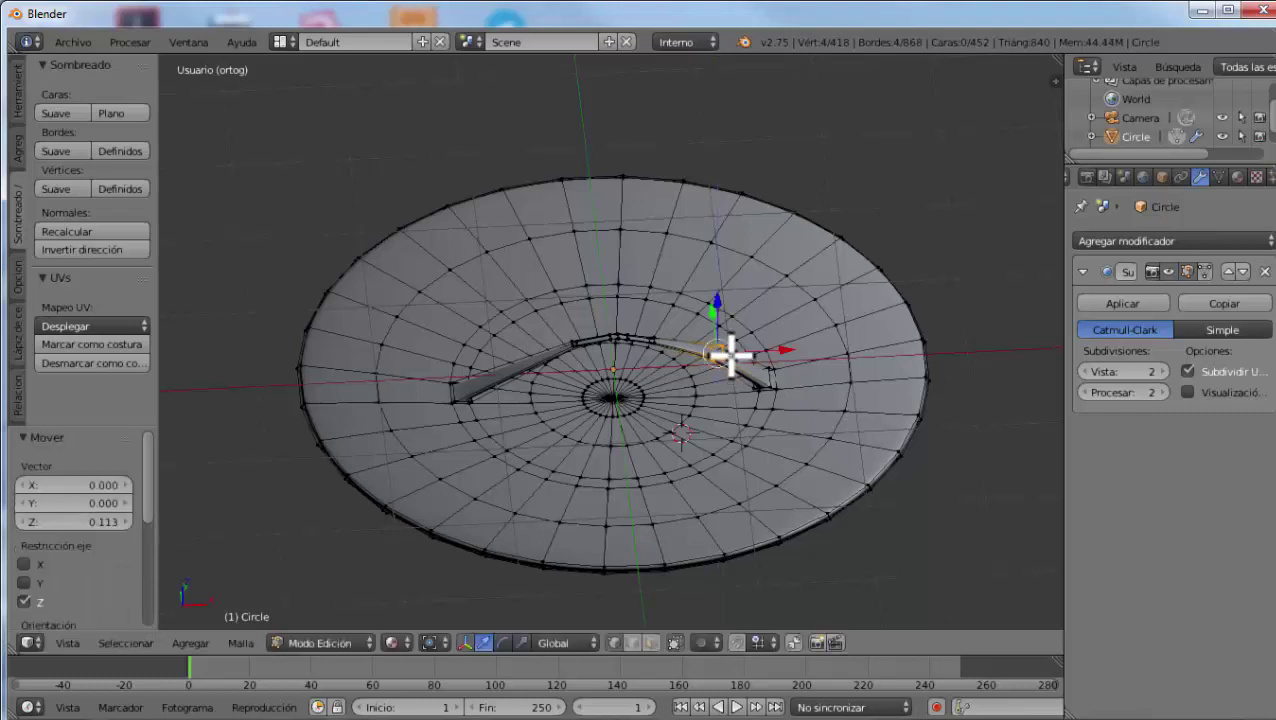
Add another loop beside the left seam and lift it about 0.092 in Z
key(ctrl+r)
click(500, 378)
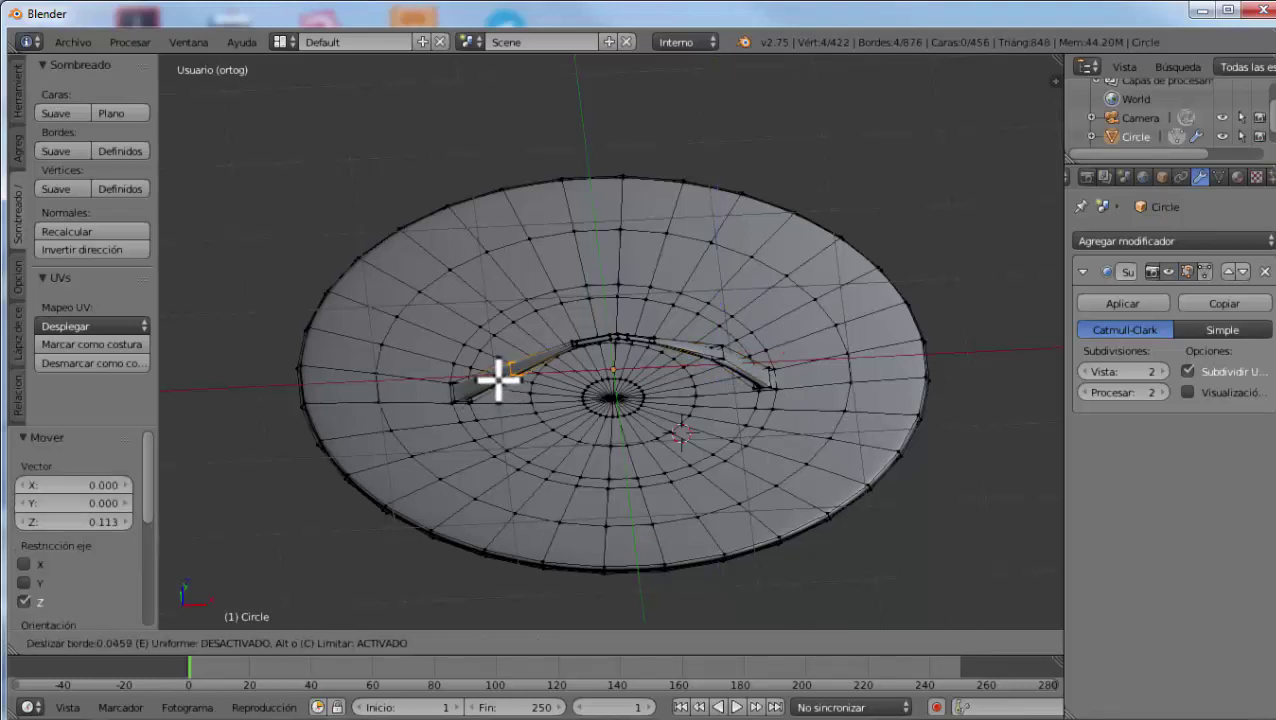
click(499, 379)
key(g)
key(z)
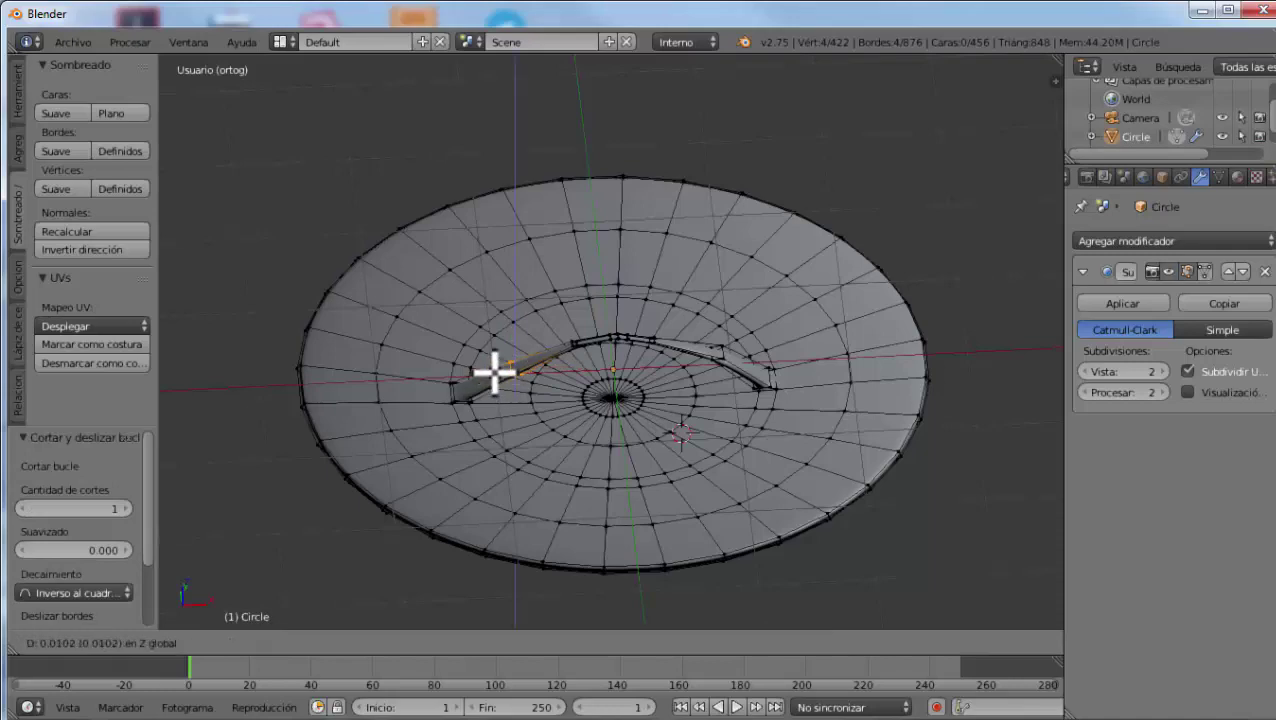
click(494, 371)
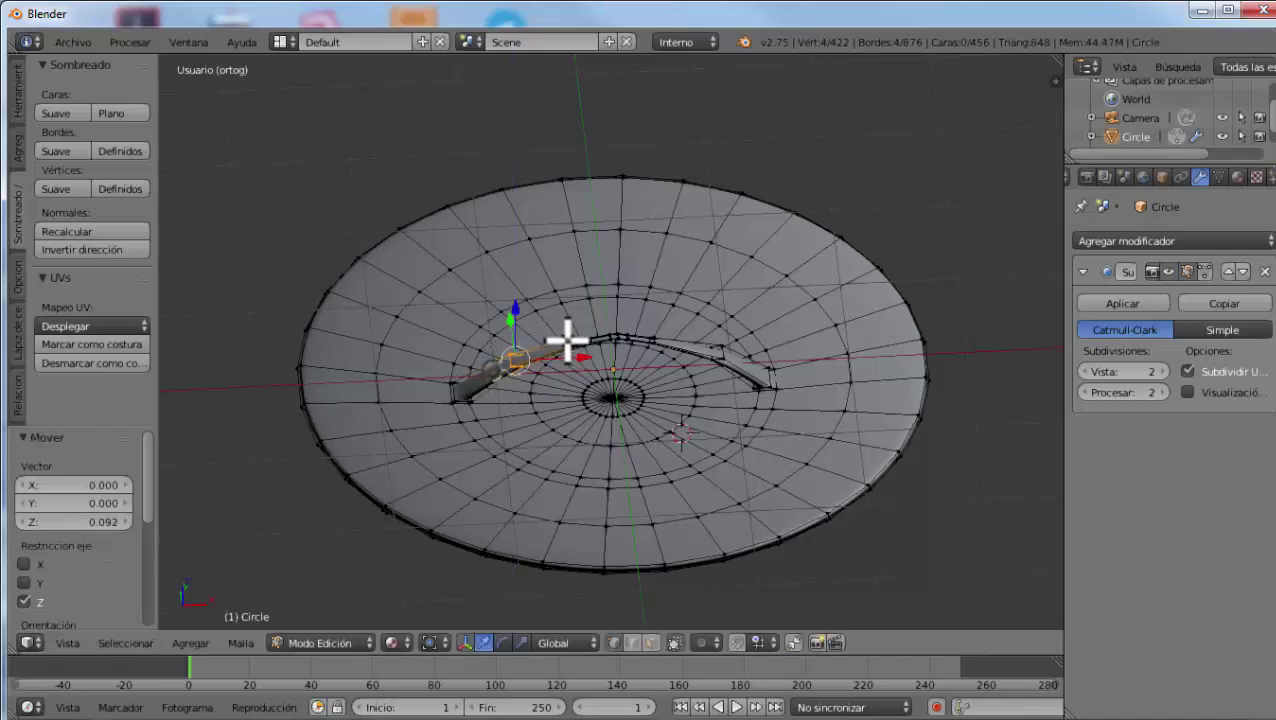
middle_drag(607, 365, 608, 318)
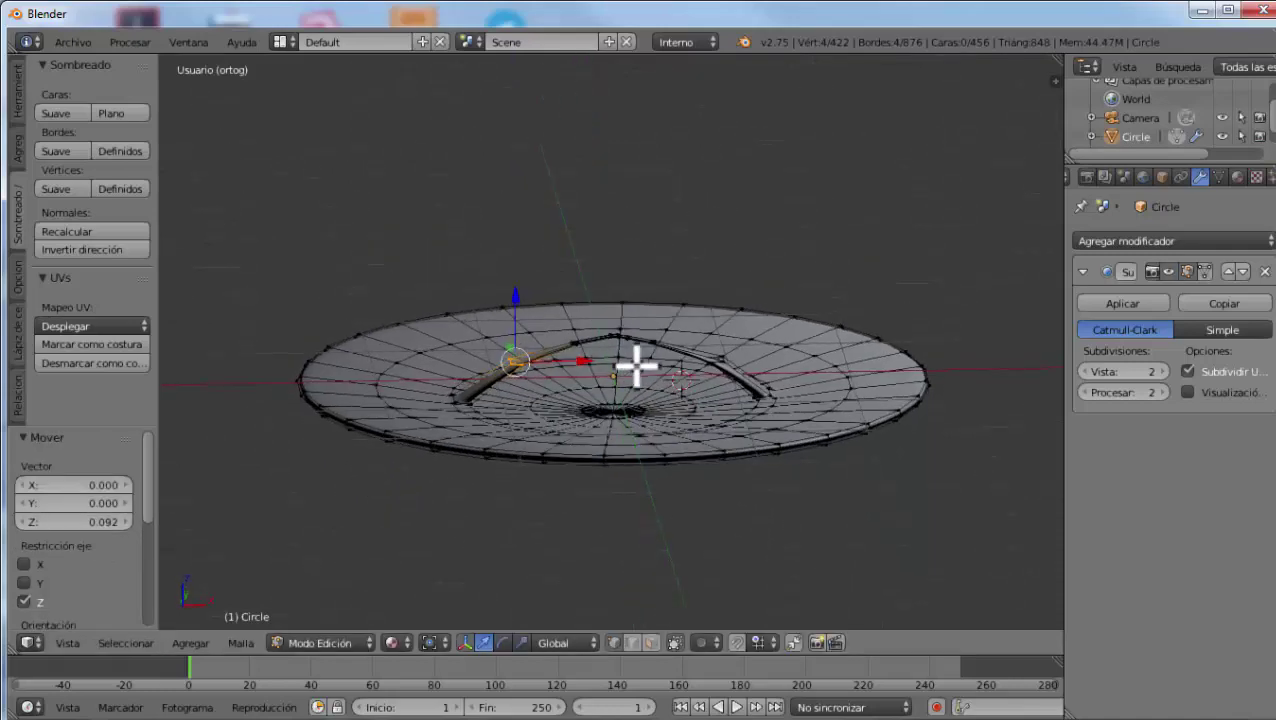
Switch to Object Mode and orbit around the smoothed 7,040-face disc to check its arched ridge from above and below
key(Tab)
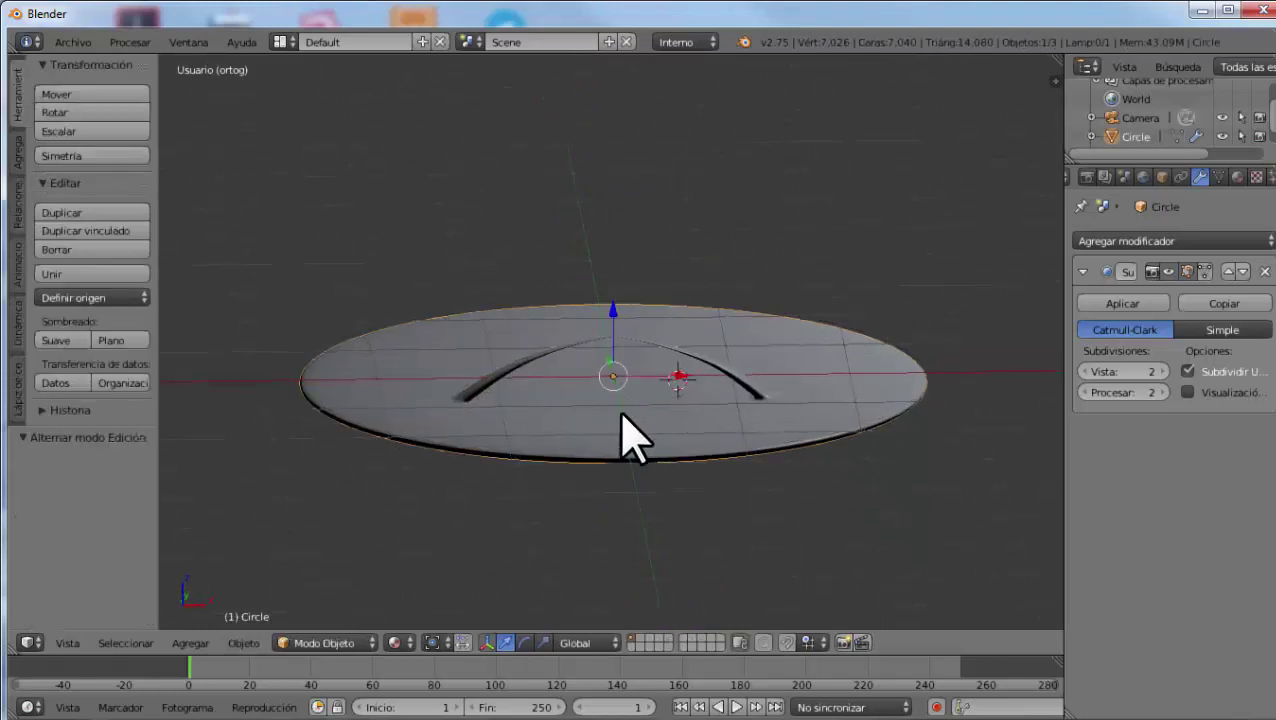
mouse_move(624, 433)
middle_down()
mouse_move(664, 590)
mouse_move(598, 533)
mouse_move(649, 379)
mouse_move(681, 393)
middle_up()
middle_drag(581, 362, 590, 461)
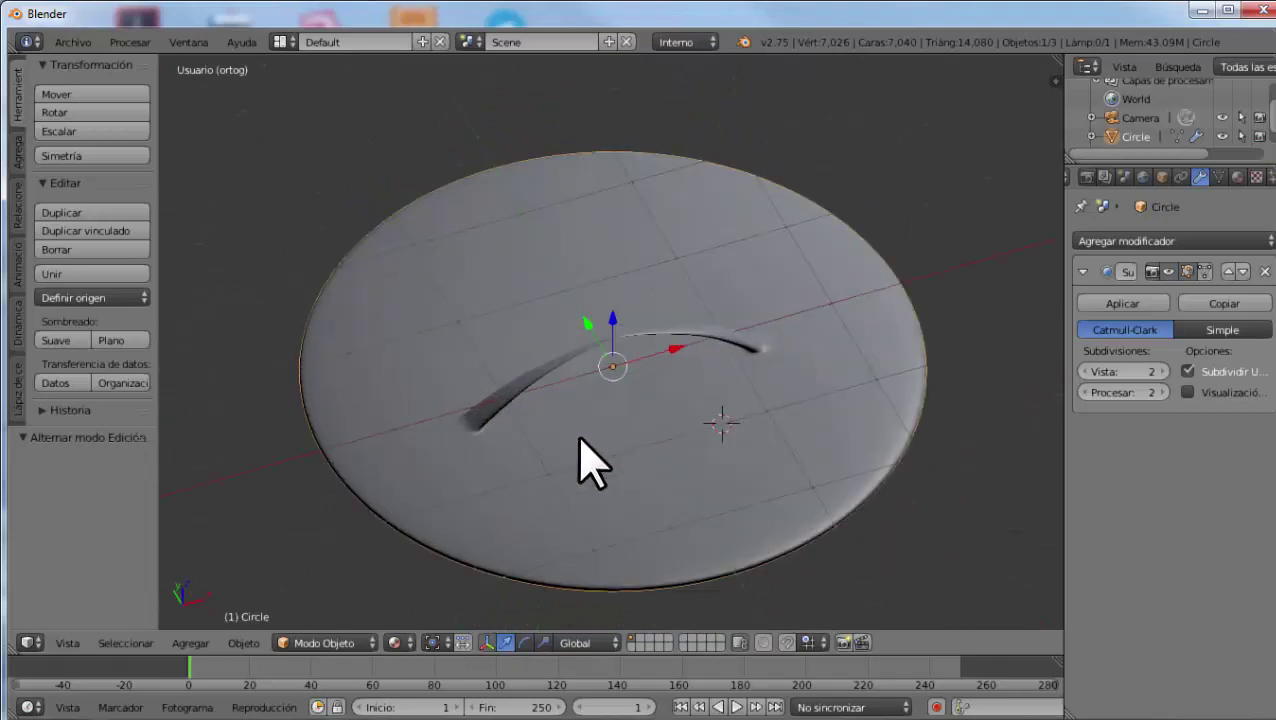
mouse_move(672, 310)
middle_down()
mouse_move(689, 498)
mouse_move(632, 450)
mouse_move(586, 460)
mouse_move(650, 445)
middle_up()
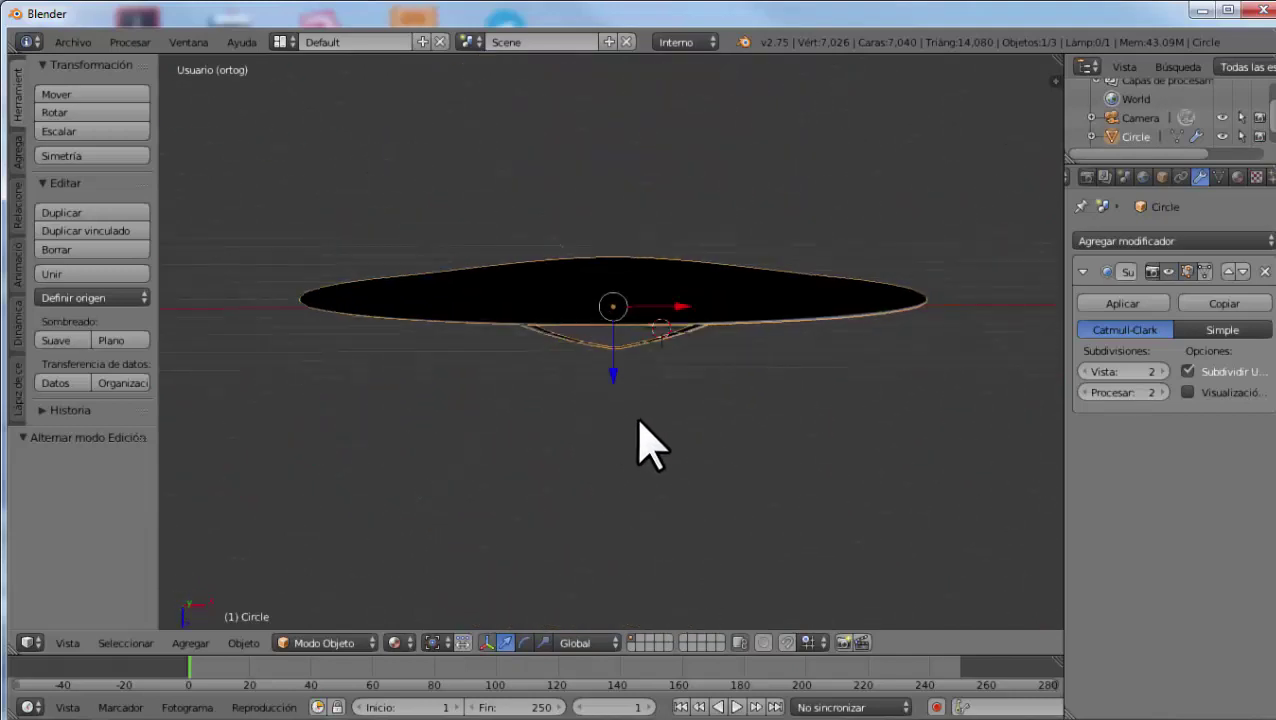
key(Tab)
key(Tab)
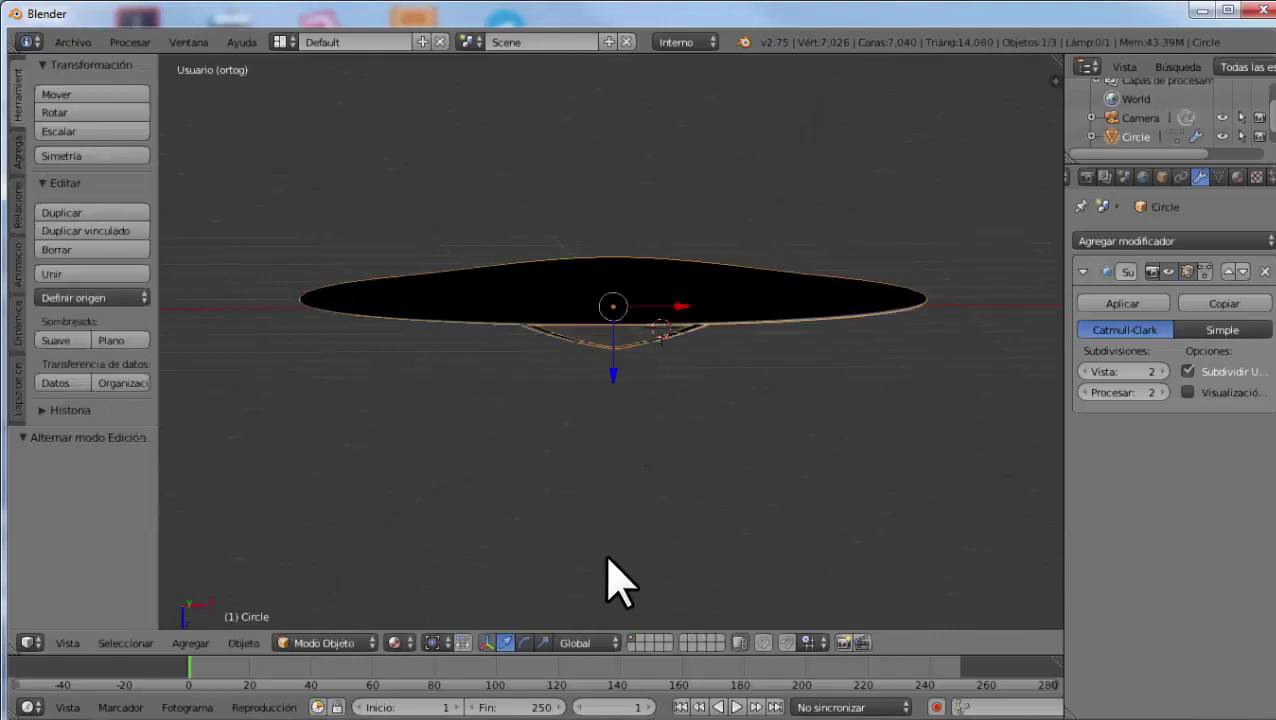
mouse_move(493, 550)
middle_down()
mouse_move(548, 484)
mouse_move(570, 356)
mouse_move(604, 598)
mouse_move(615, 114)
mouse_move(525, 375)
mouse_move(629, 393)
middle_up()
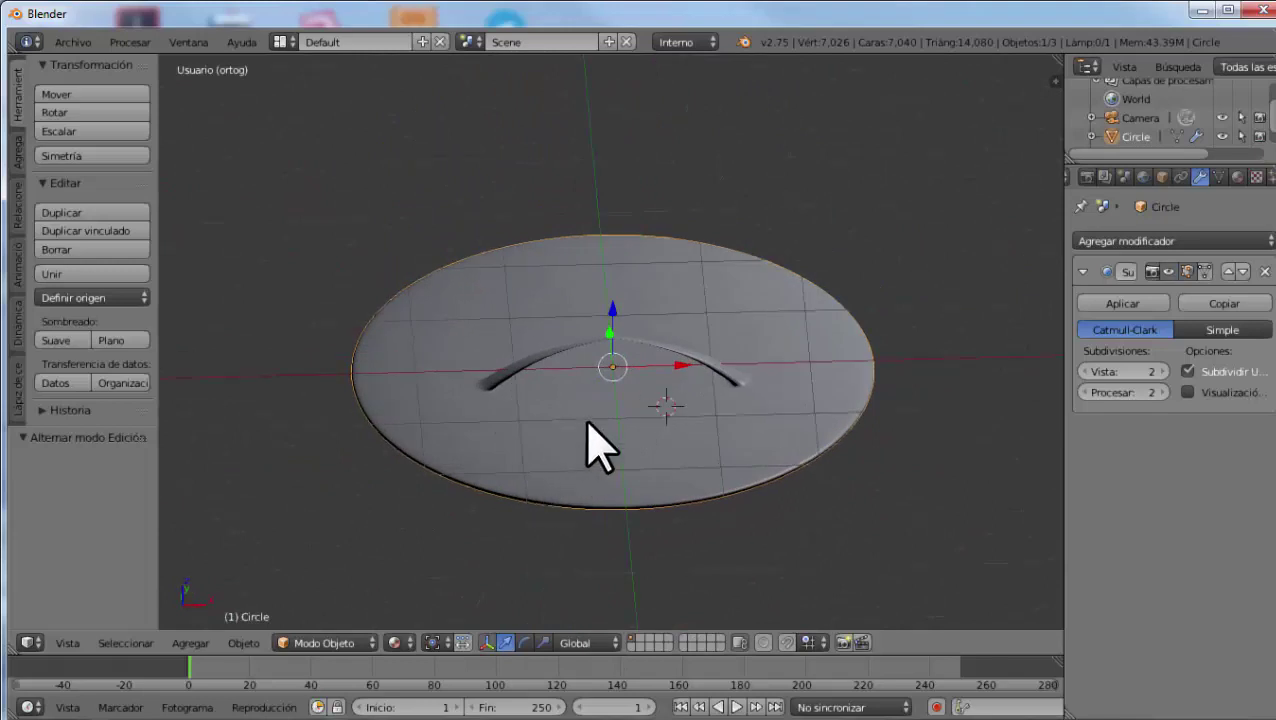
Rotate the disc 180° about X with rx180 and zoom in on the red-white-blue star face
text(rx)
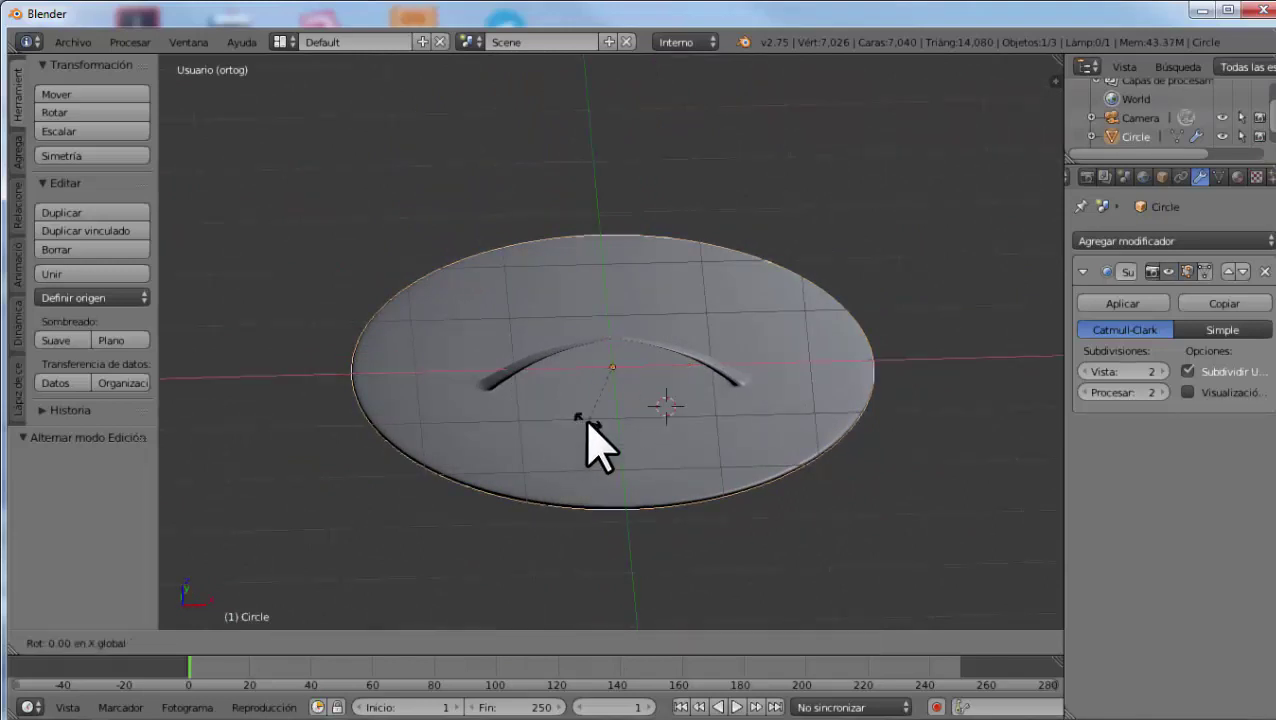
text(180)
key(Return)
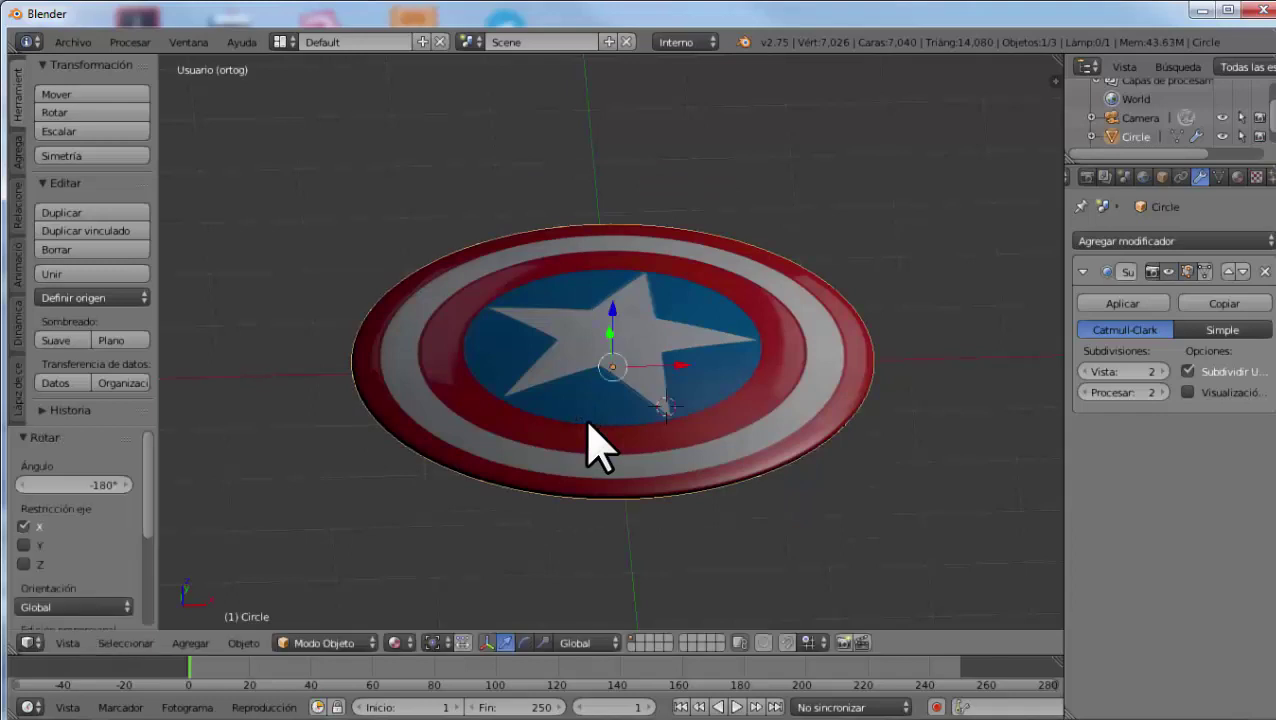
mouse_move(590, 445)
middle_down()
mouse_move(607, 447)
mouse_move(641, 385)
mouse_move(635, 395)
mouse_move(661, 413)
middle_up()
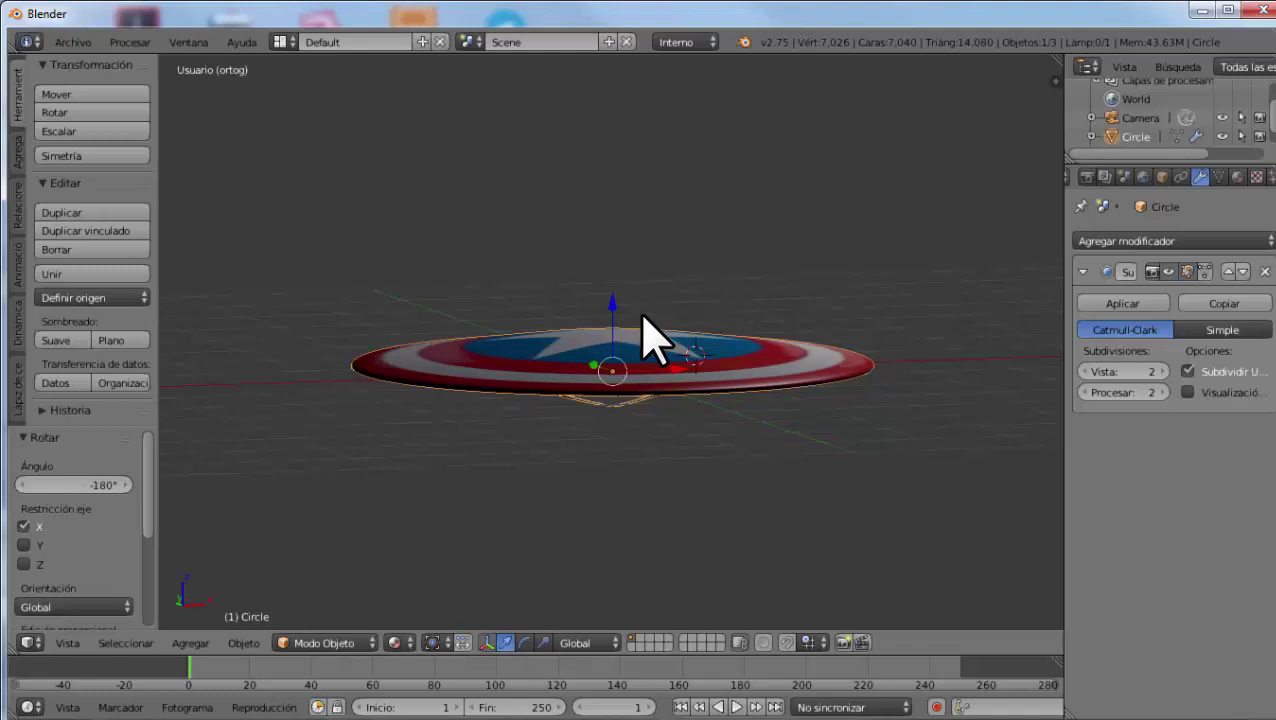
middle_drag(612, 300, 621, 407)
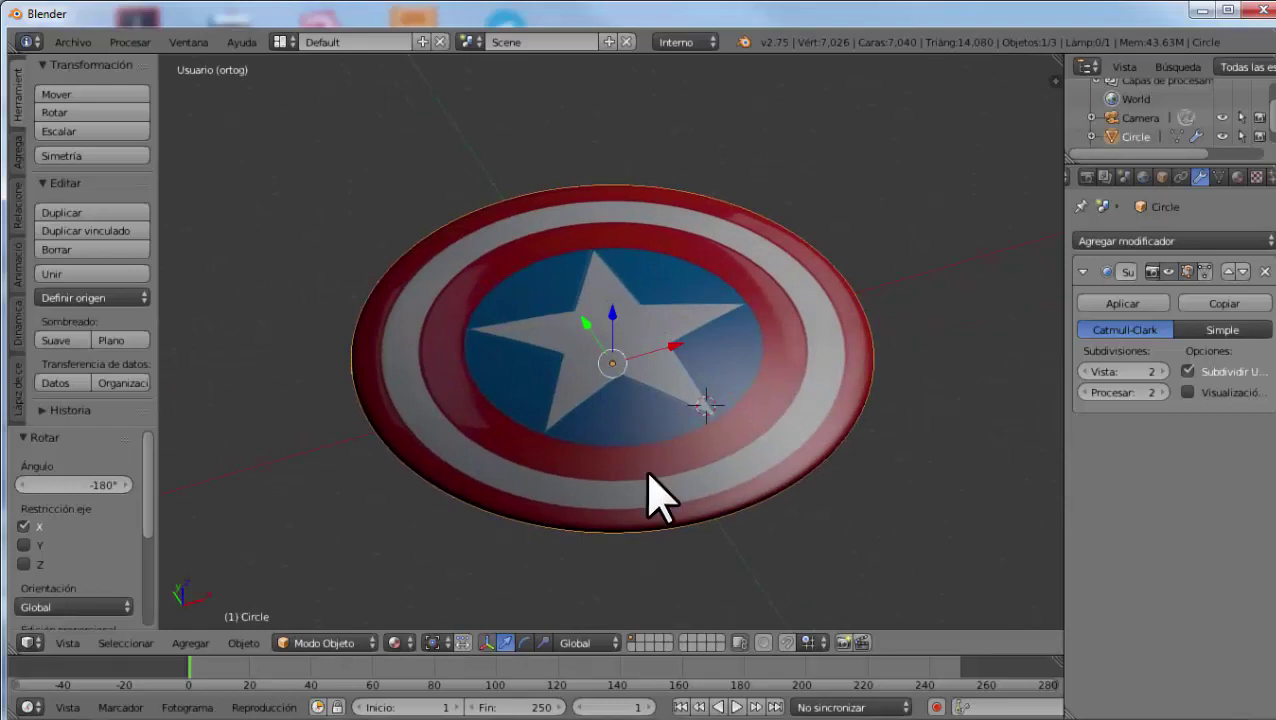
mouse_move(643, 472)
middle_down()
mouse_move(637, 410)
mouse_move(558, 356)
mouse_move(590, 427)
mouse_move(686, 420)
middle_up()
scroll(634, 398, up, 3)
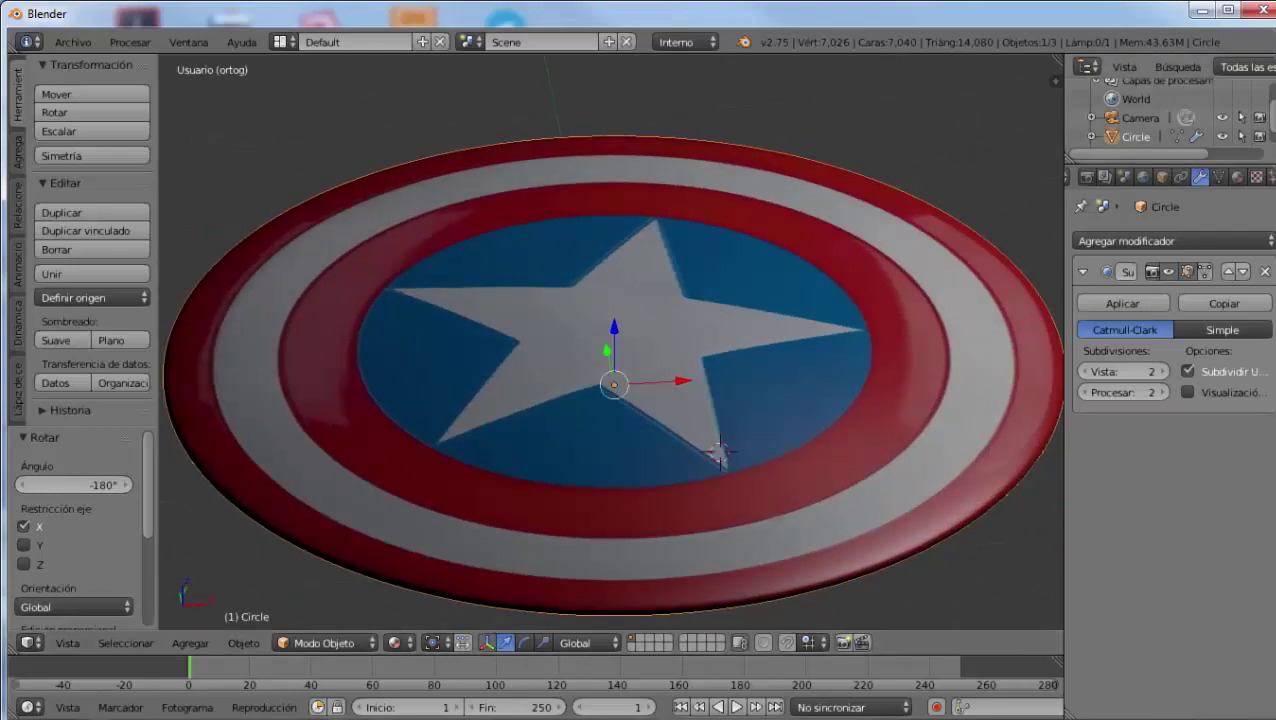